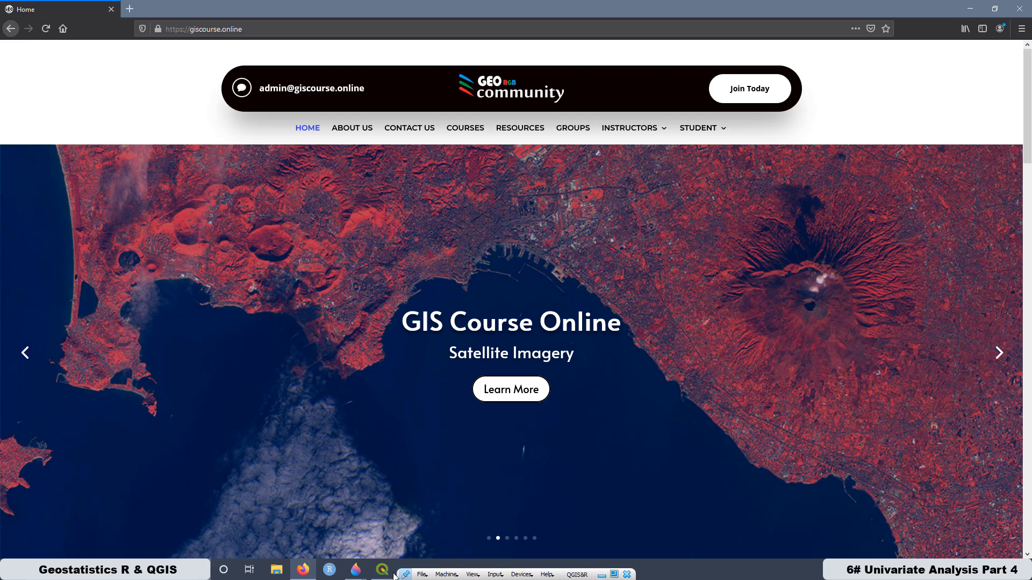
- Switch to QGIS, create a new R script and paste the copied summary statistics code into it
left_click(384, 573)
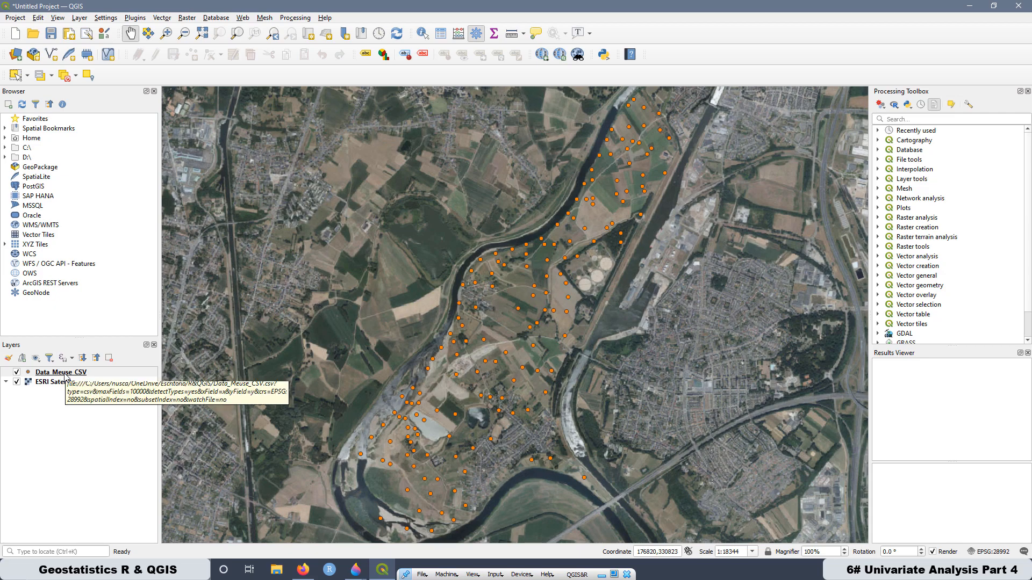
left_click(896, 106)
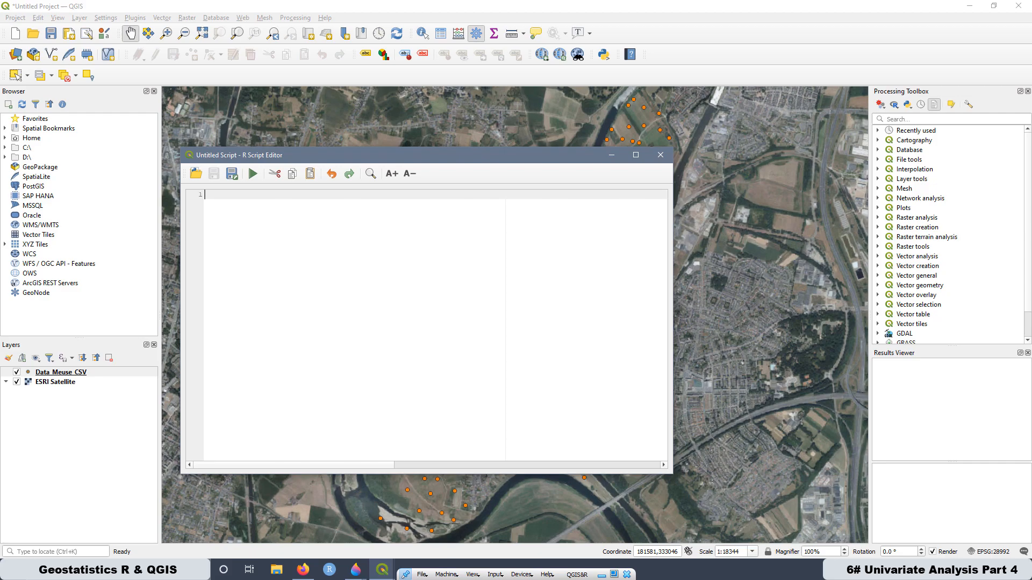
right_click(219, 191)
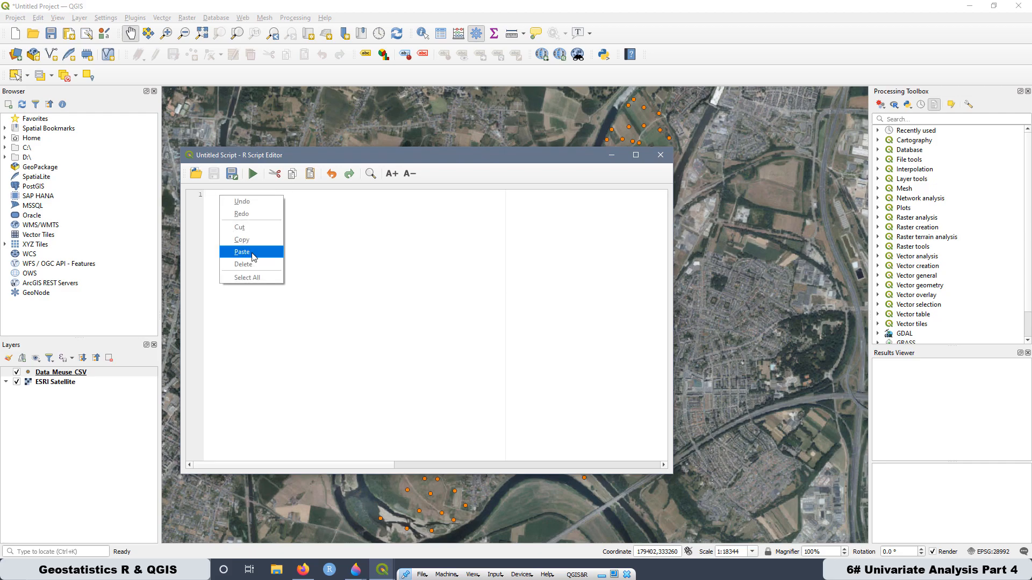
left_click(253, 255)
- Maximize the script editor and enlarge the code text by four increments
left_click(636, 155)
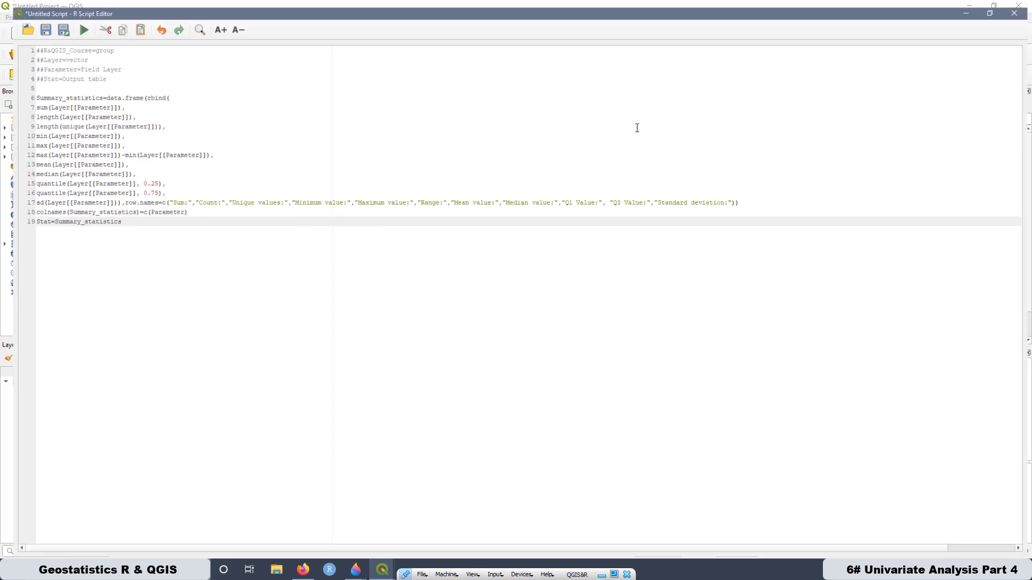
left_click(211, 23)
left_click(211, 22)
left_click(211, 22)
left_click(211, 23)
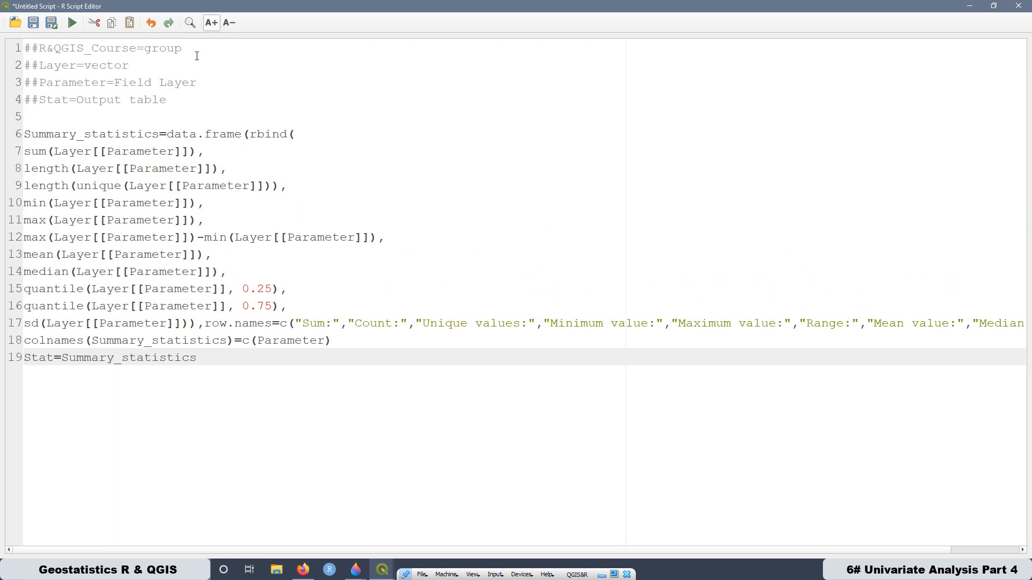
- Examine the script's header lines that define the R&QGIS_Course group, the vector layer and the field parameter
left_click_drag(184, 48, 22, 59)
left_click(94, 68)
left_click_drag(130, 65, 14, 71)
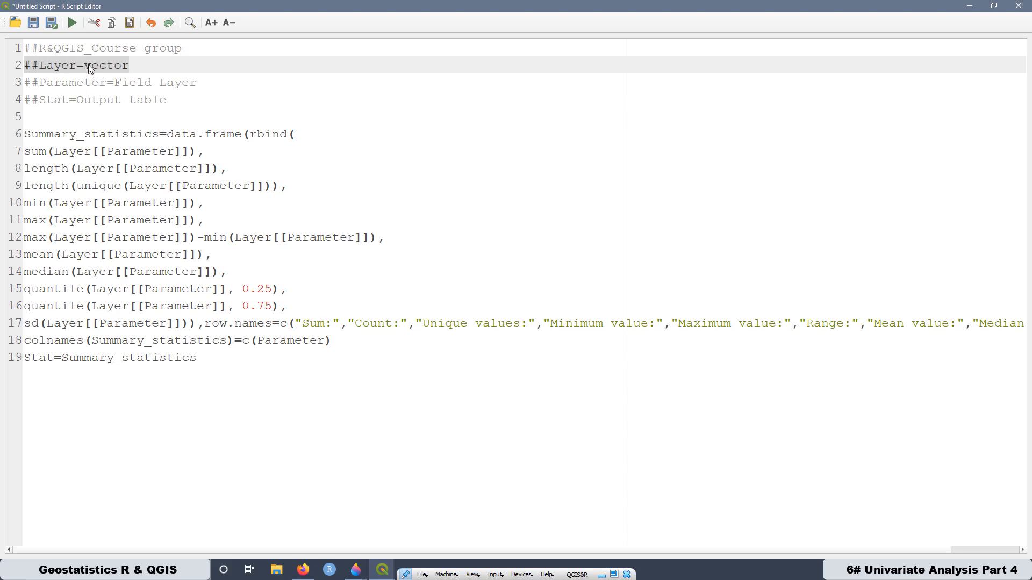
left_click(230, 82)
left_click_drag(198, 82, 17, 79)
left_click(163, 99)
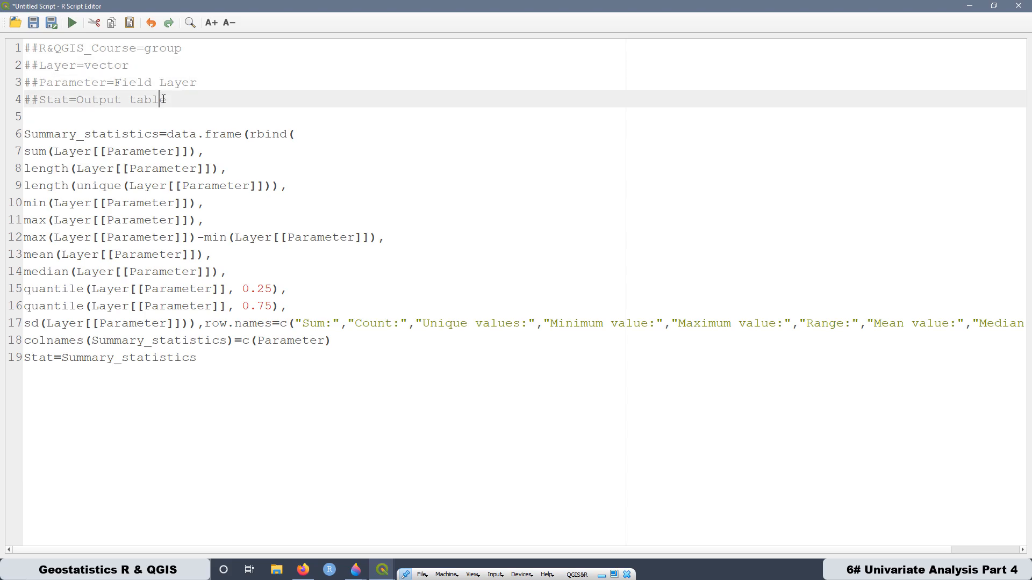
left_click(195, 83)
left_click_drag(194, 83, 22, 81)
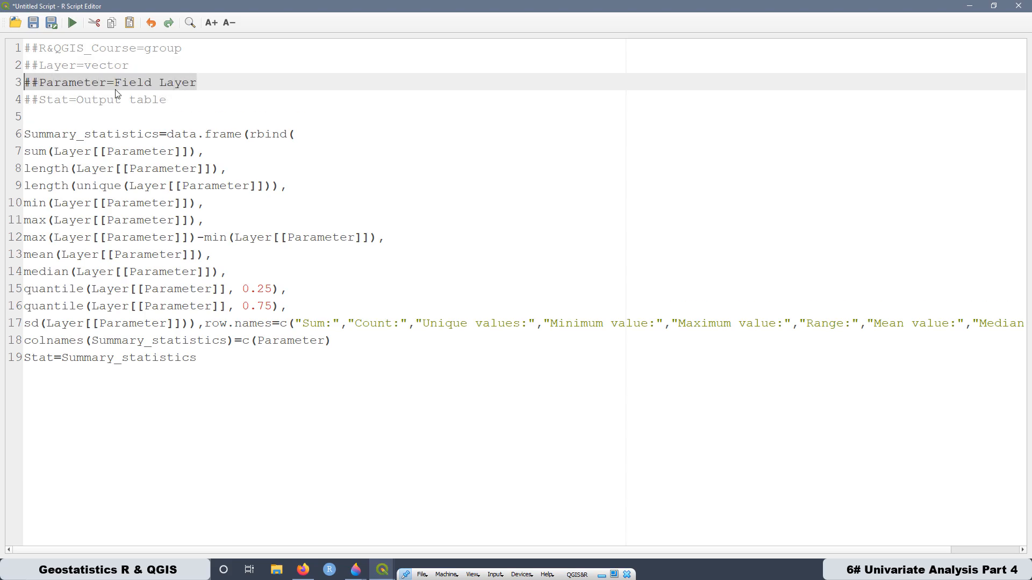
- Examine the header line that declares Stat as the script's output table
left_click(142, 102)
left_click_drag(159, 99, 18, 104)
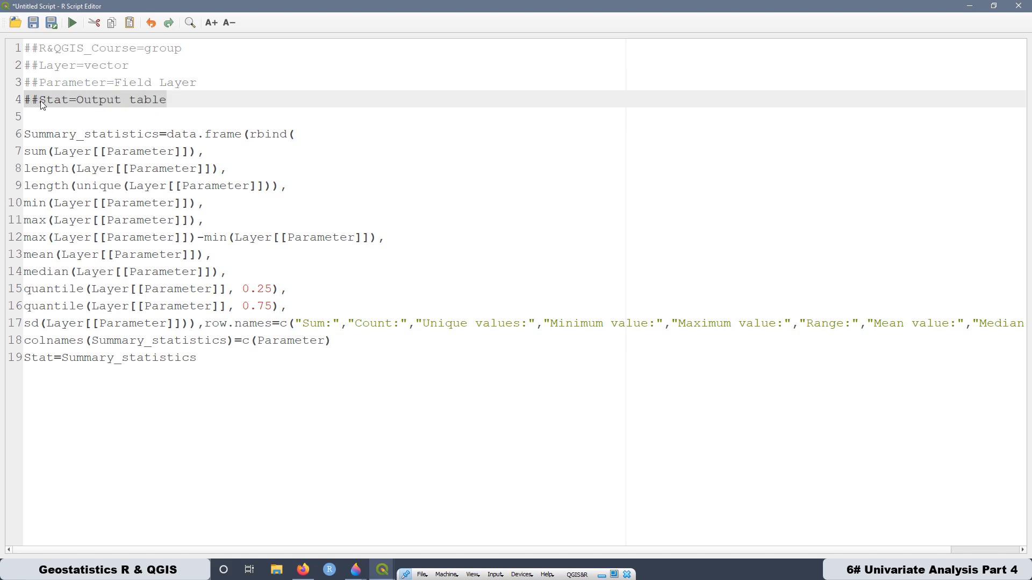
left_click(85, 101)
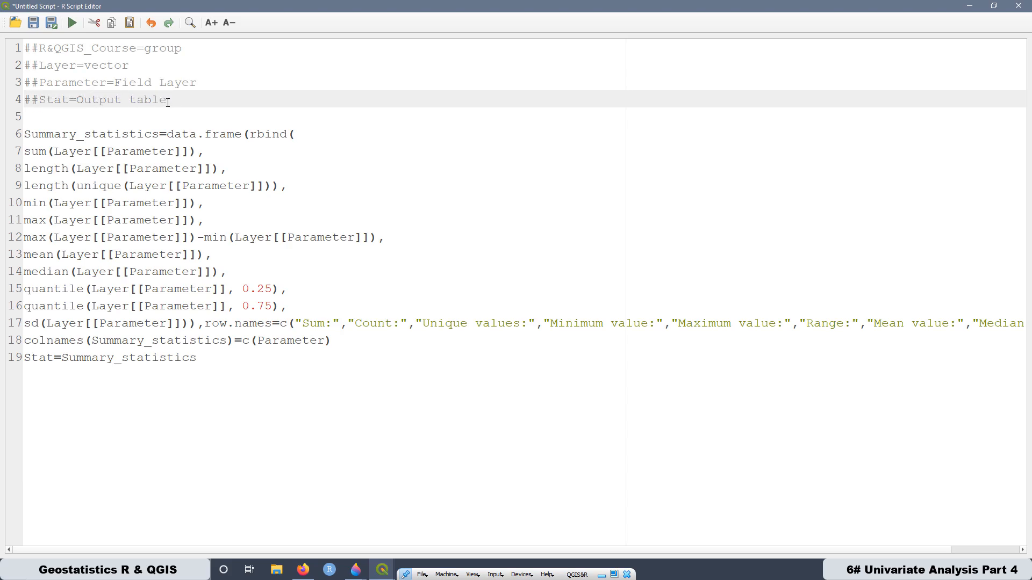
left_click_drag(169, 101, 26, 101)
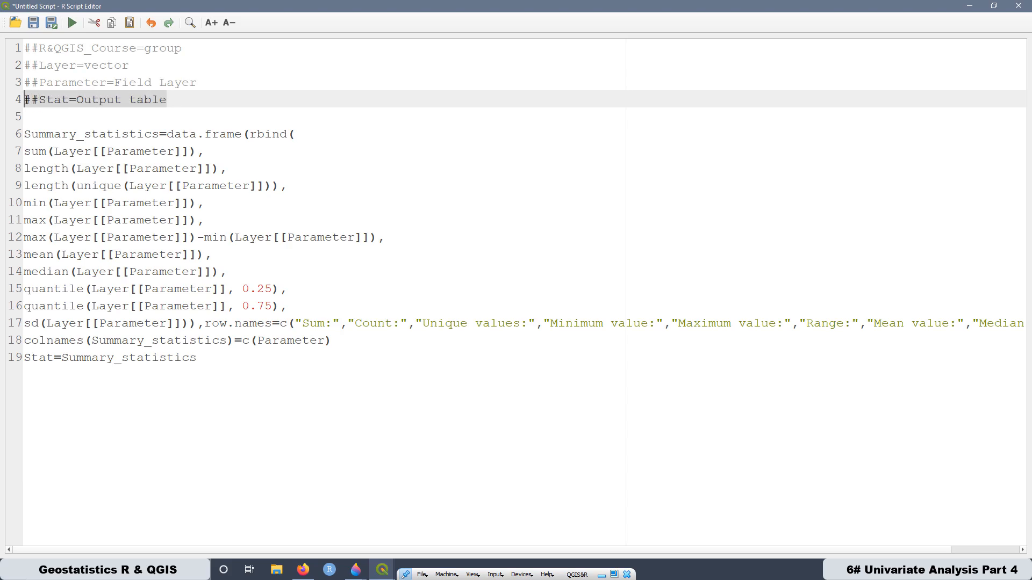
left_click(75, 102)
left_click_drag(175, 99, 77, 102)
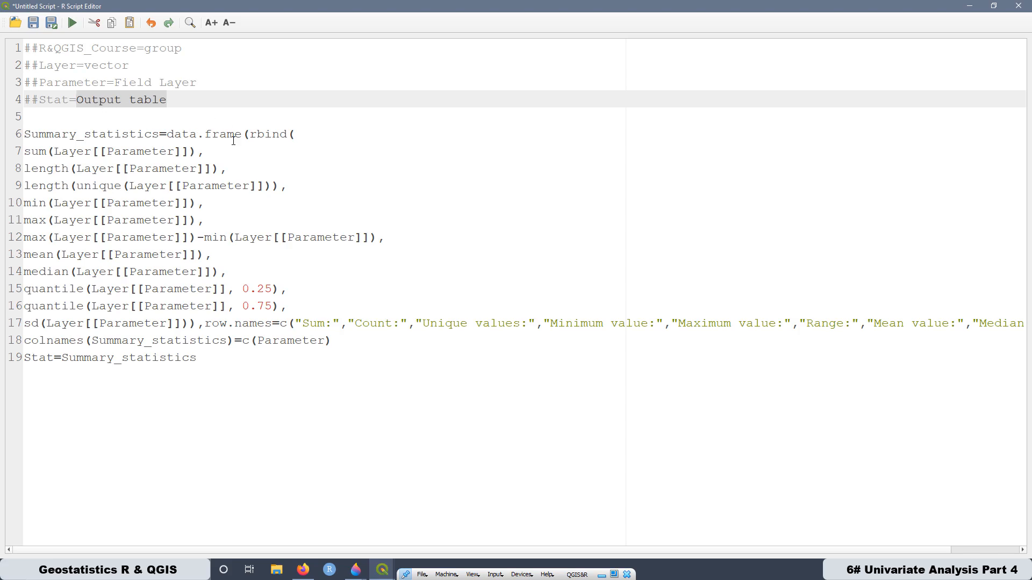
key("Down")
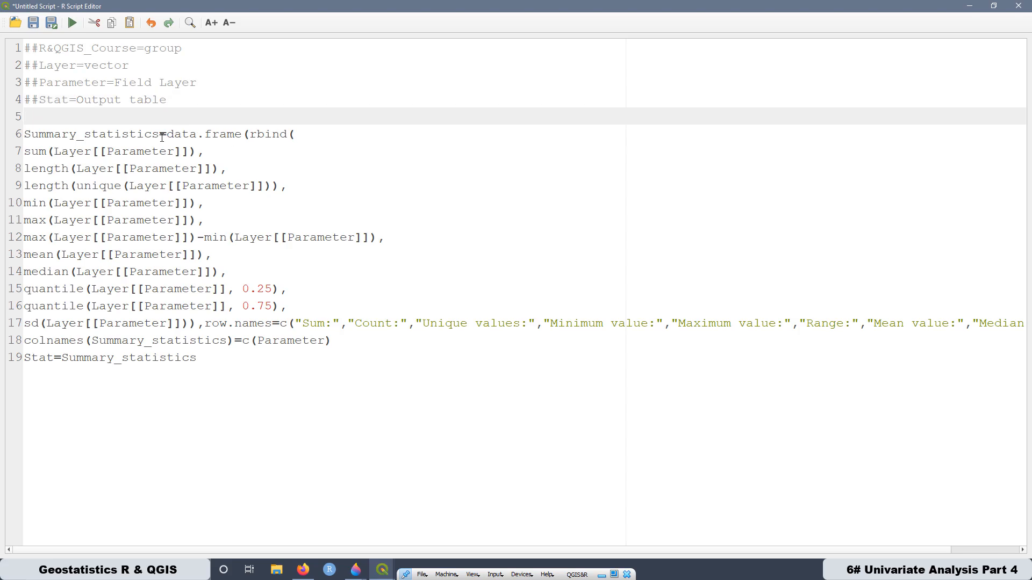
- Examine the Summary_statistics data frame code, its row names argument and the final Stat assignment
left_click_drag(159, 134, 24, 133)
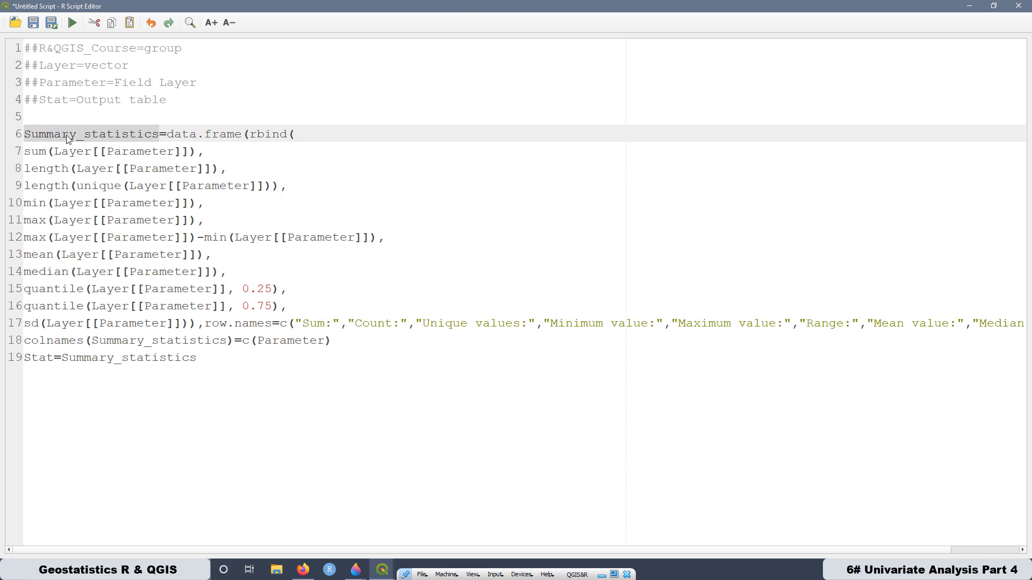
left_click(290, 149)
left_click_drag(167, 138, 246, 136)
left_click(309, 171)
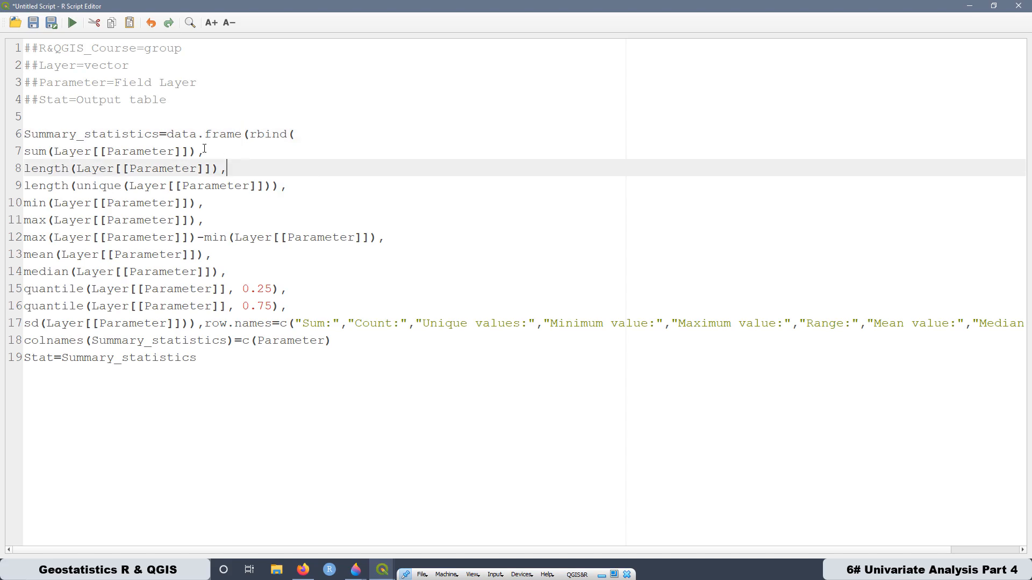
left_click_drag(170, 135, 194, 324)
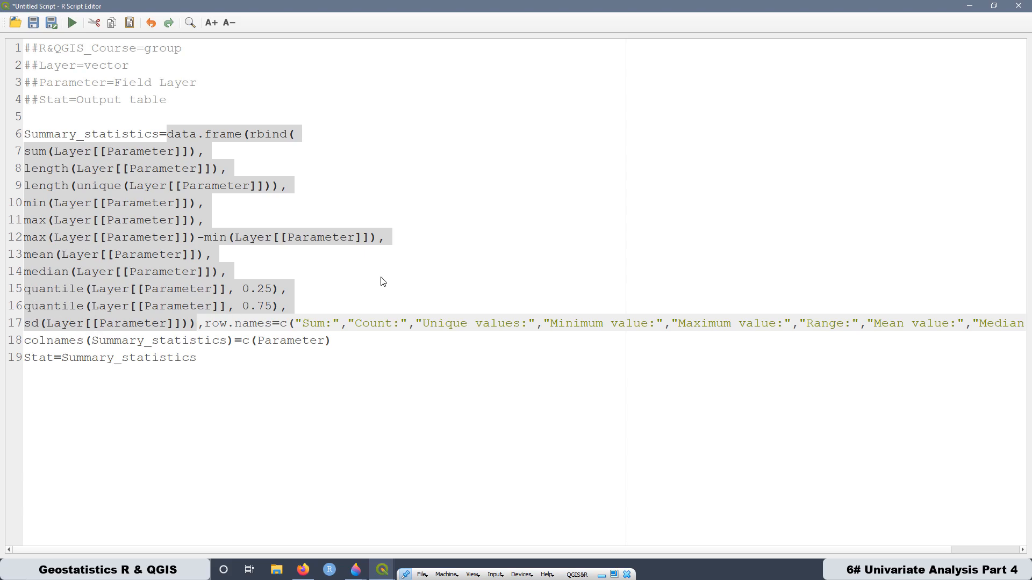
left_click(304, 284)
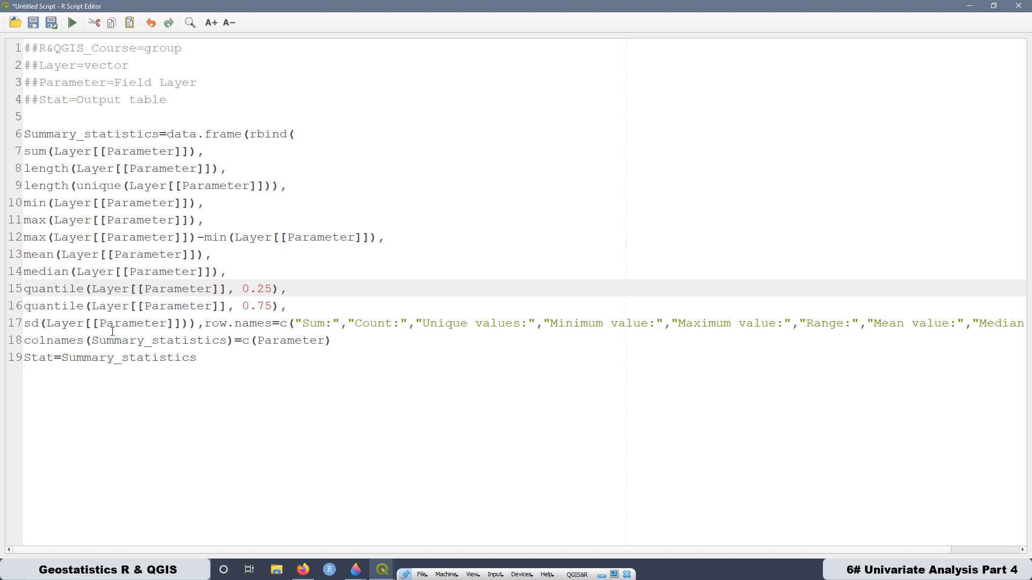
left_click(204, 324)
left_click_drag(205, 324, 358, 322)
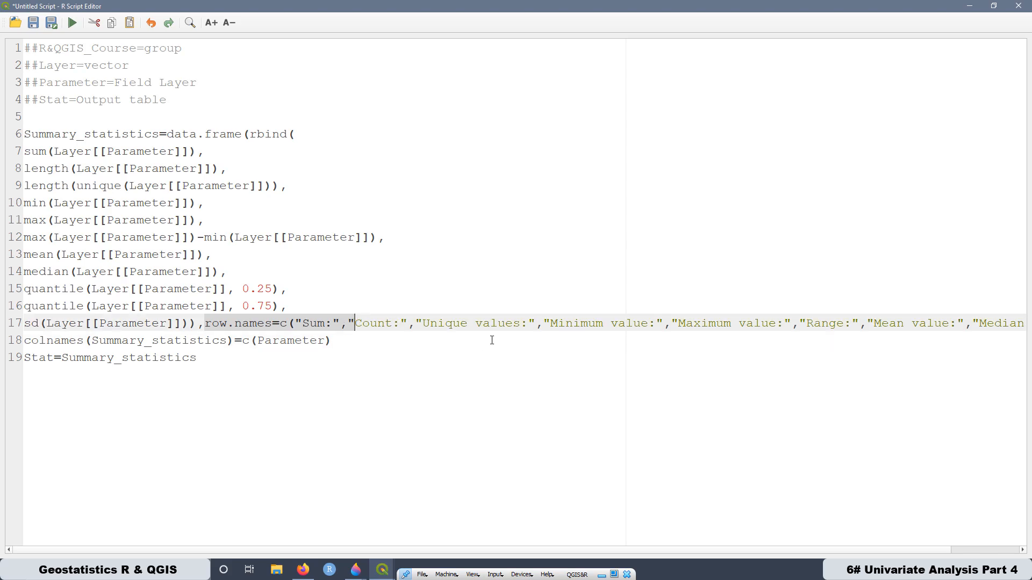
left_click(212, 325)
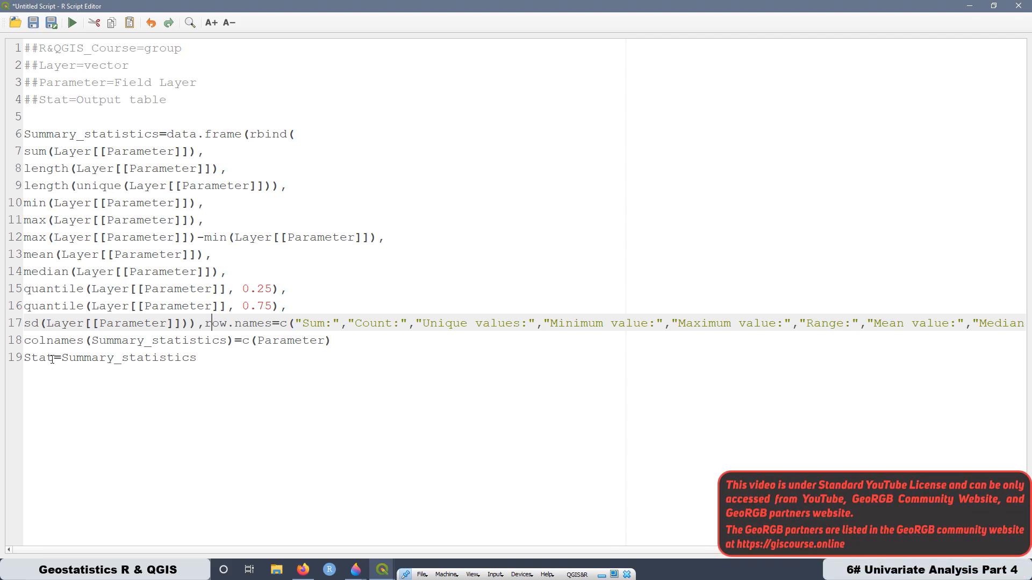
left_click_drag(53, 359, 27, 360)
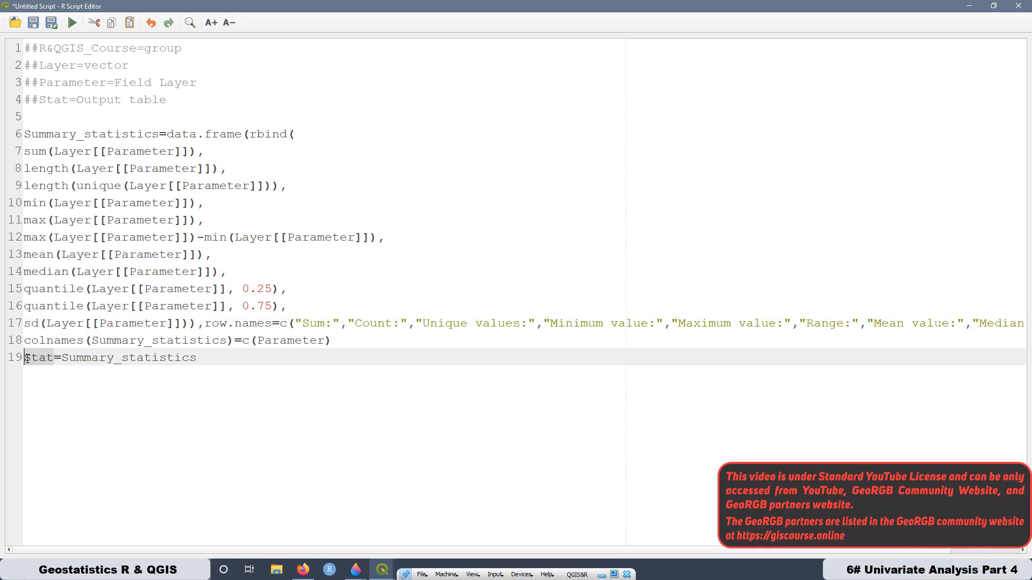
left_click_drag(193, 358, 24, 357)
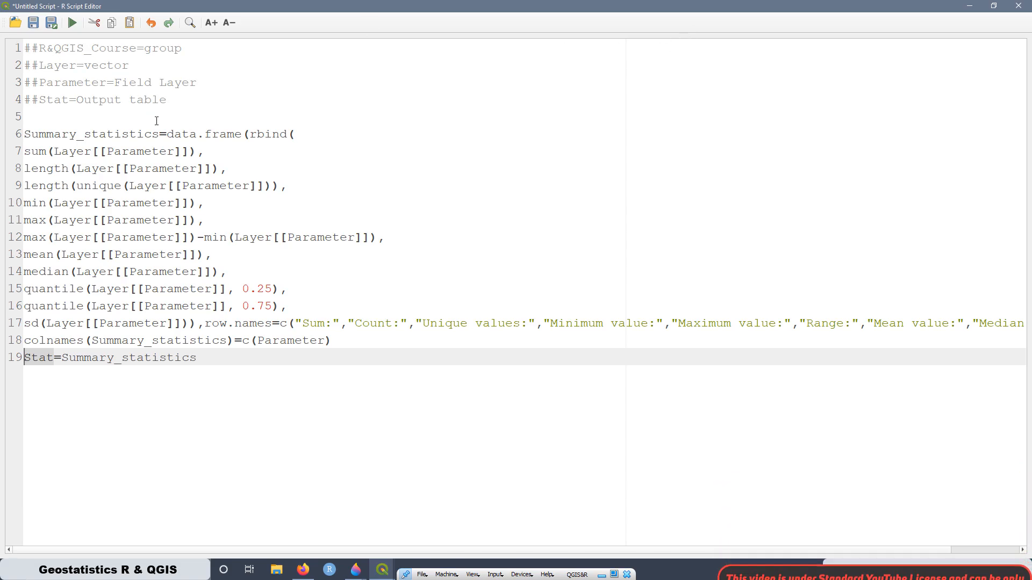
- Save the script as "11. Basic Stats.rsx" in the rscripts folder and close the script editor
left_click(52, 23)
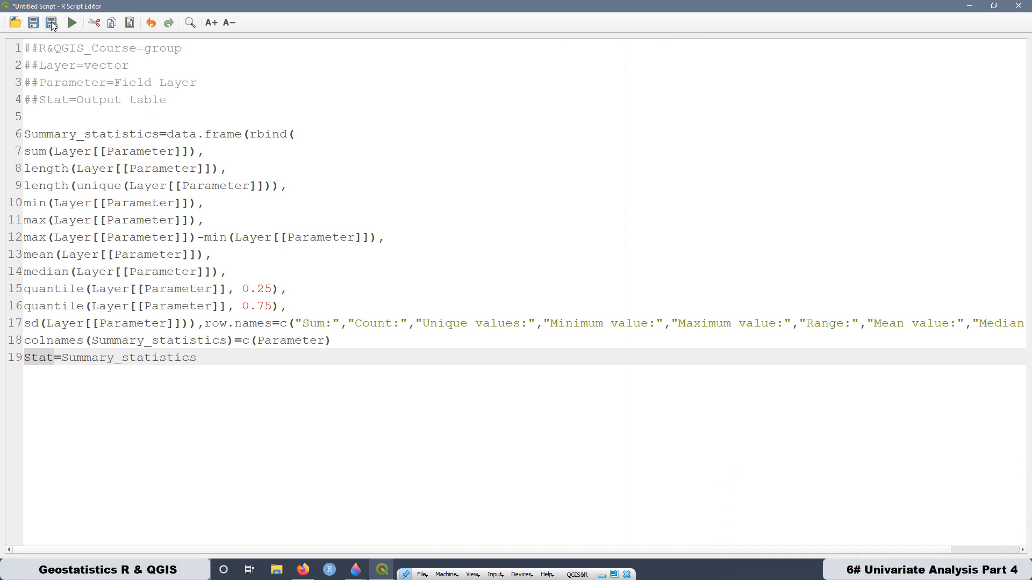
scroll(168, 157, "down", 2)
left_click(132, 135)
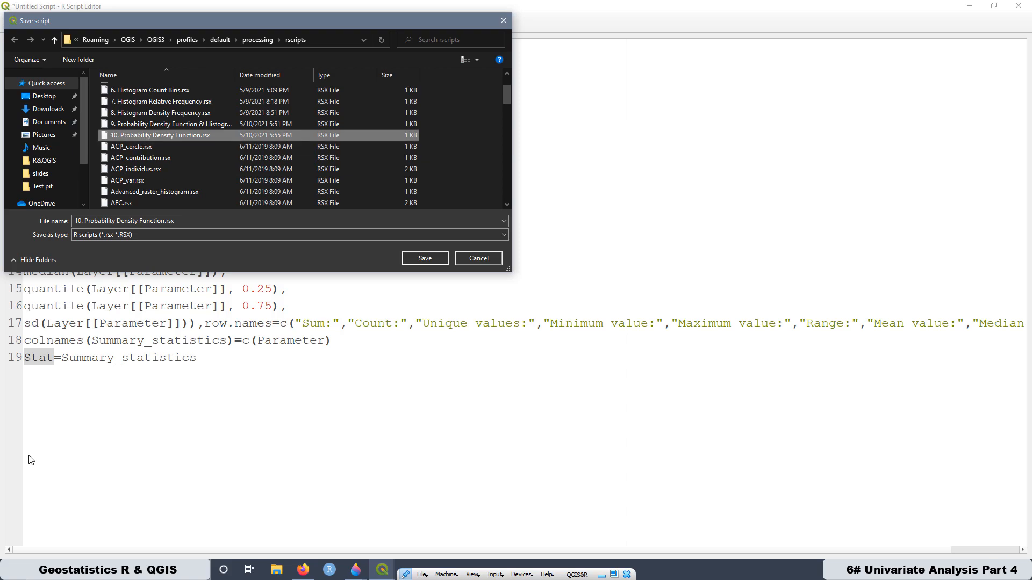
left_click(81, 221)
left_click(81, 221)
key("BackSpace")
type("1")
left_click_drag(164, 221, 85, 221)
type("Basic Stats")
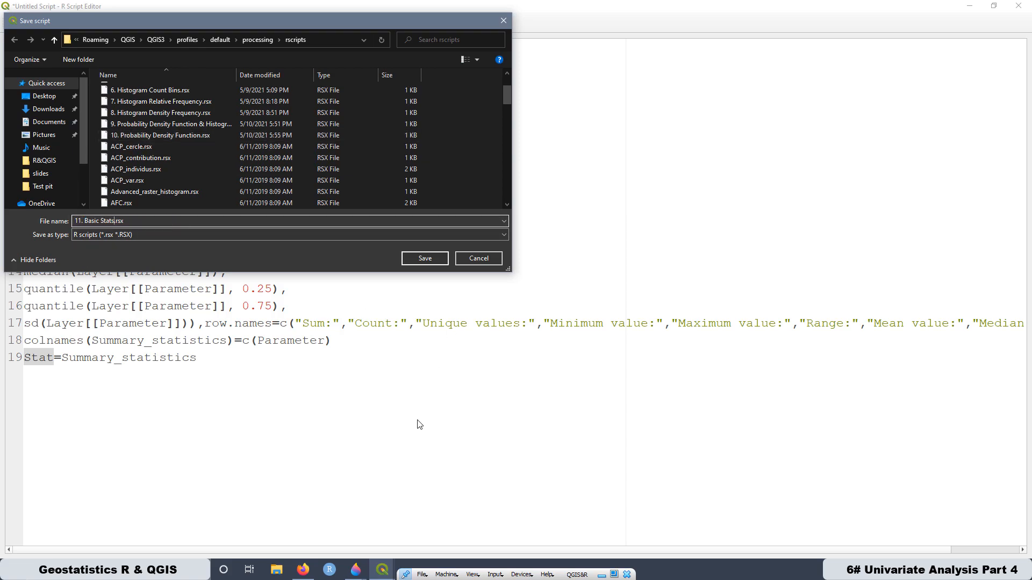
left_click(430, 258)
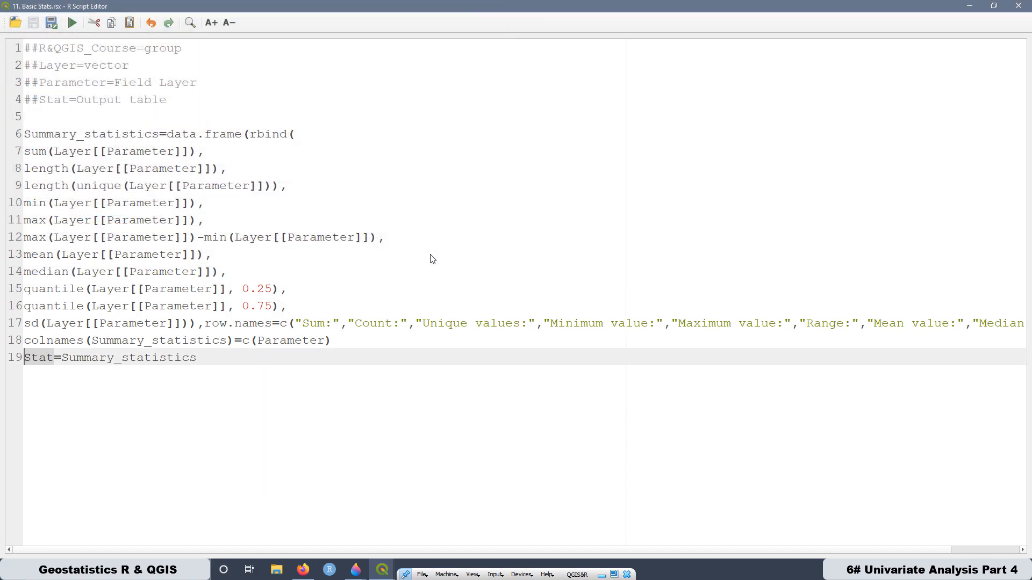
left_click(1025, 8)
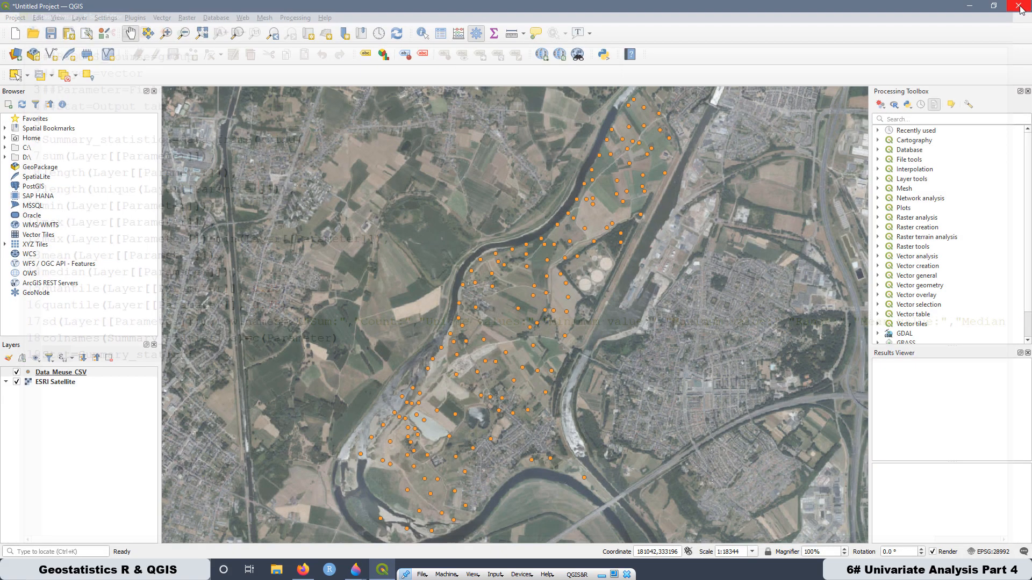
- Open the 11. Basic Stats script from R's R&QGIS_Course group and move its dialog over the map
scroll(922, 288, "down", 1)
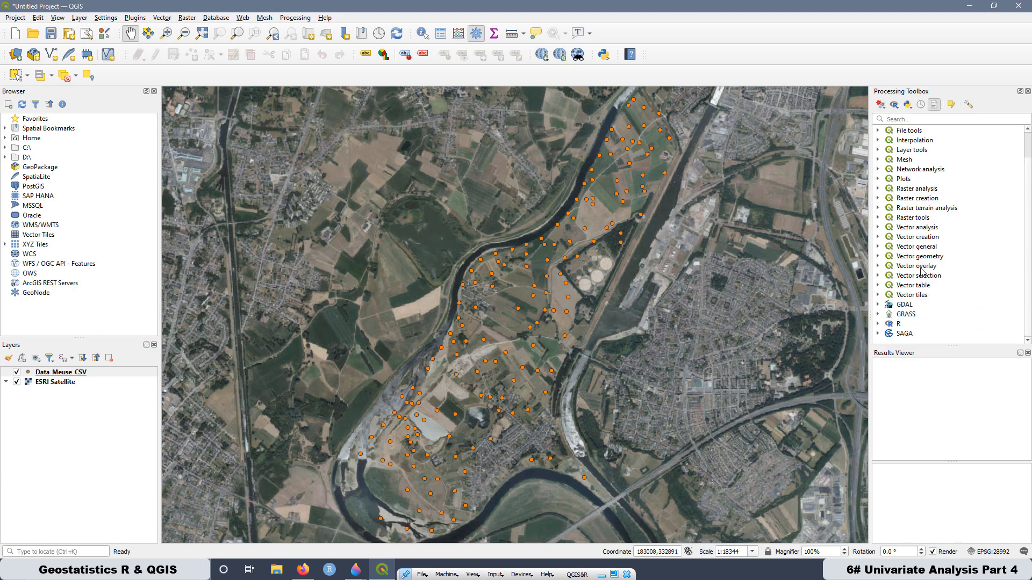
left_click(878, 325)
scroll(952, 306, "down", 5)
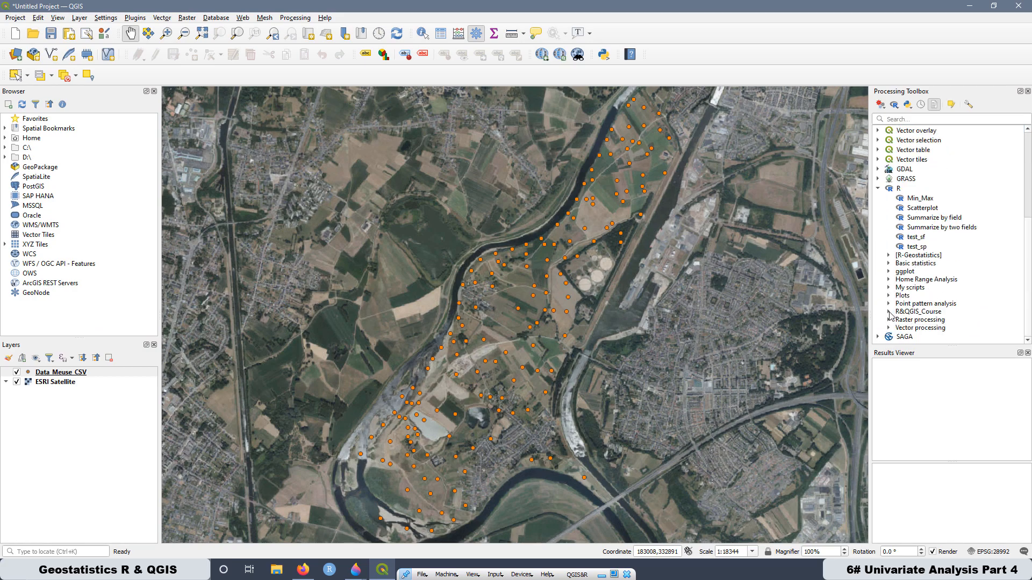
left_click(889, 312)
scroll(944, 269, "down", 2)
left_click(938, 282)
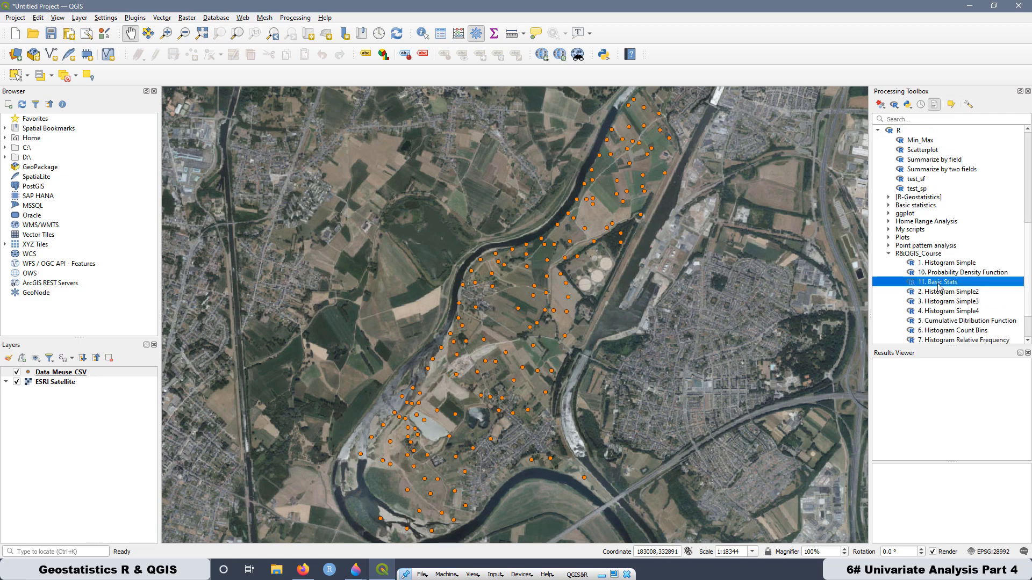
double_click(925, 287)
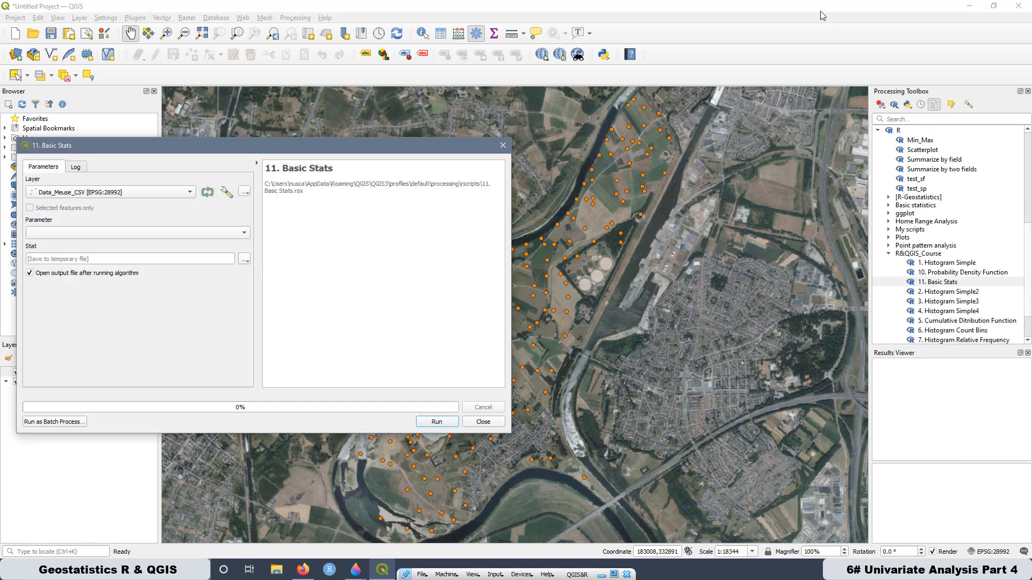
left_click_drag(166, 148, 460, 103)
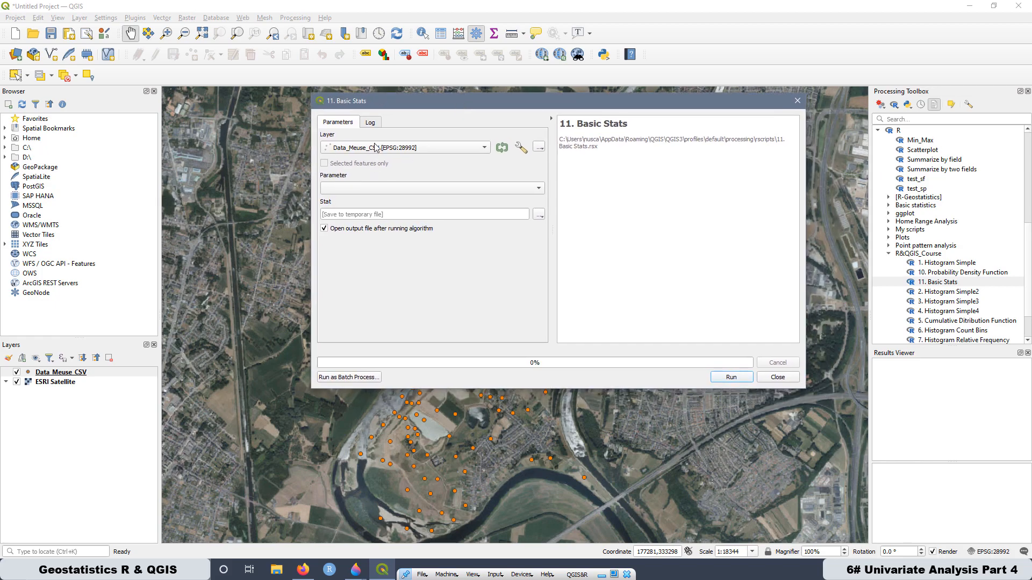
- Choose Data_Meuse_CSV as the input layer and zinc as the parameter
left_click(390, 152)
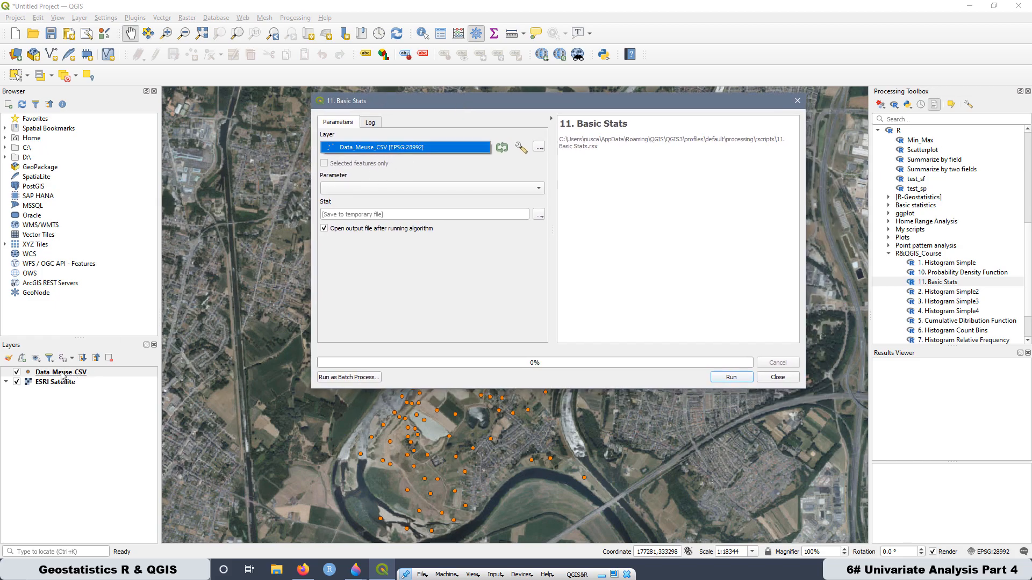
left_click(369, 188)
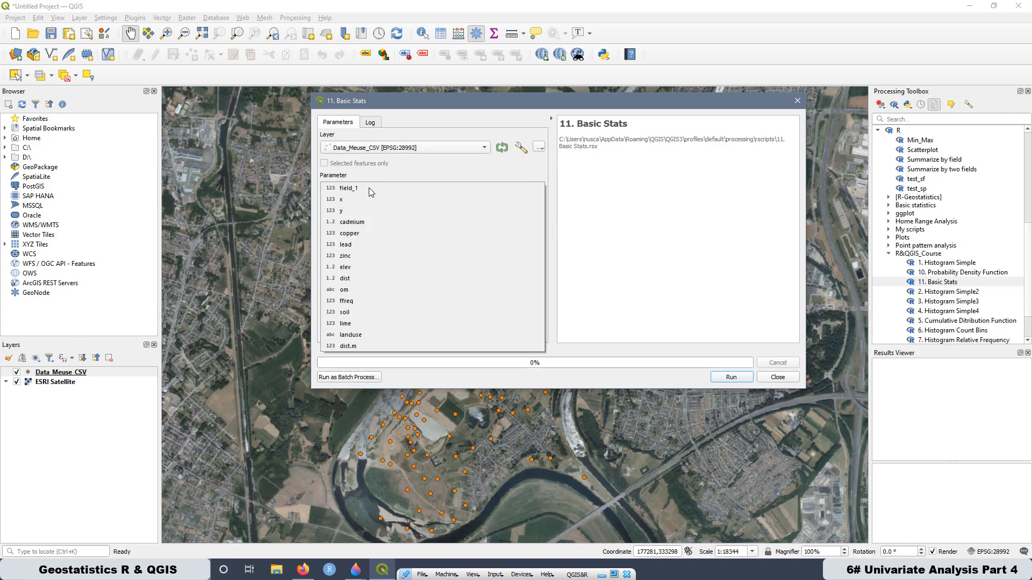
left_click(348, 257)
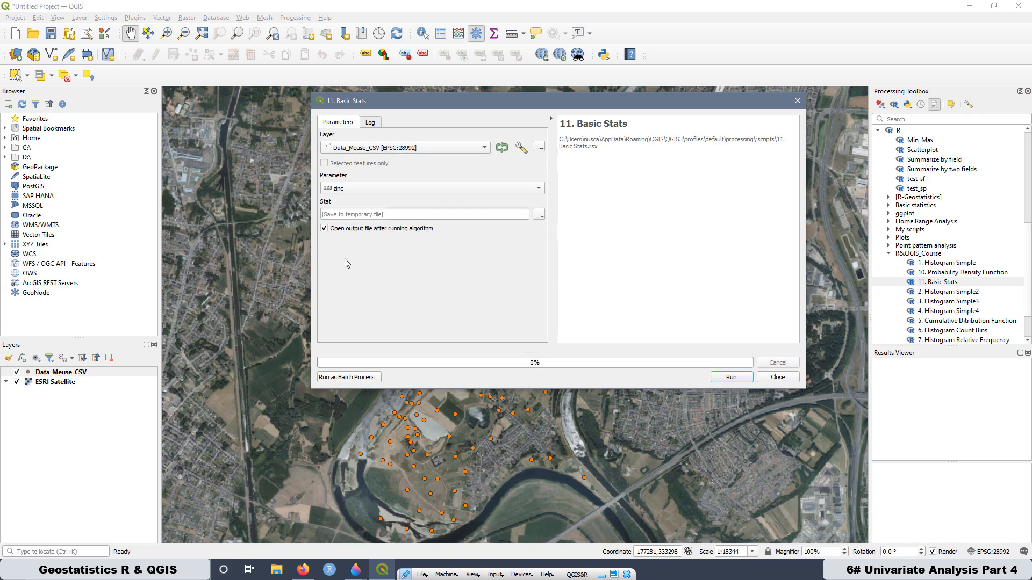
- Set the Stat output to a CSV file named Stats in the R&QGIS folder and run the algorithm
left_click(537, 217)
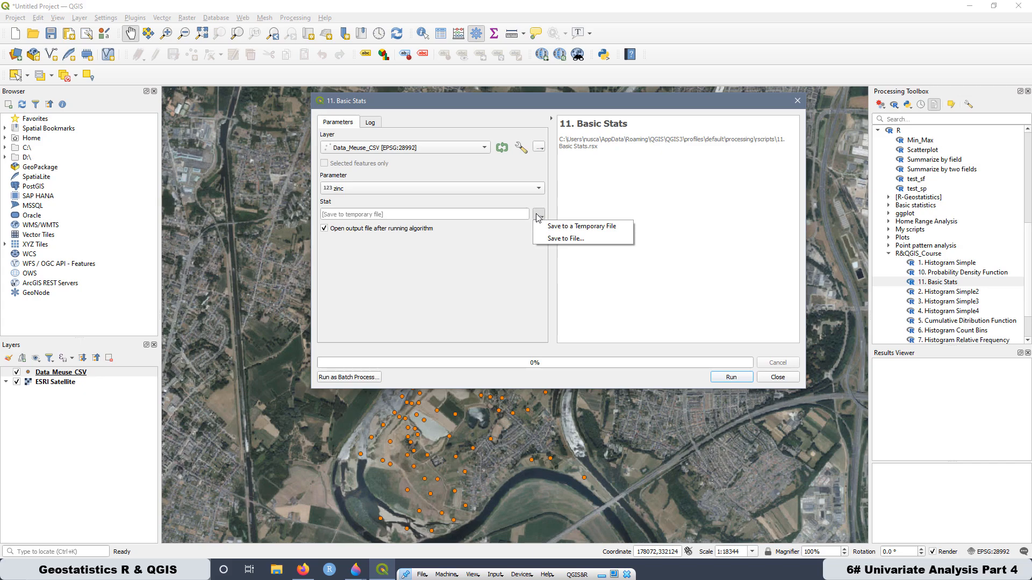
left_click(572, 238)
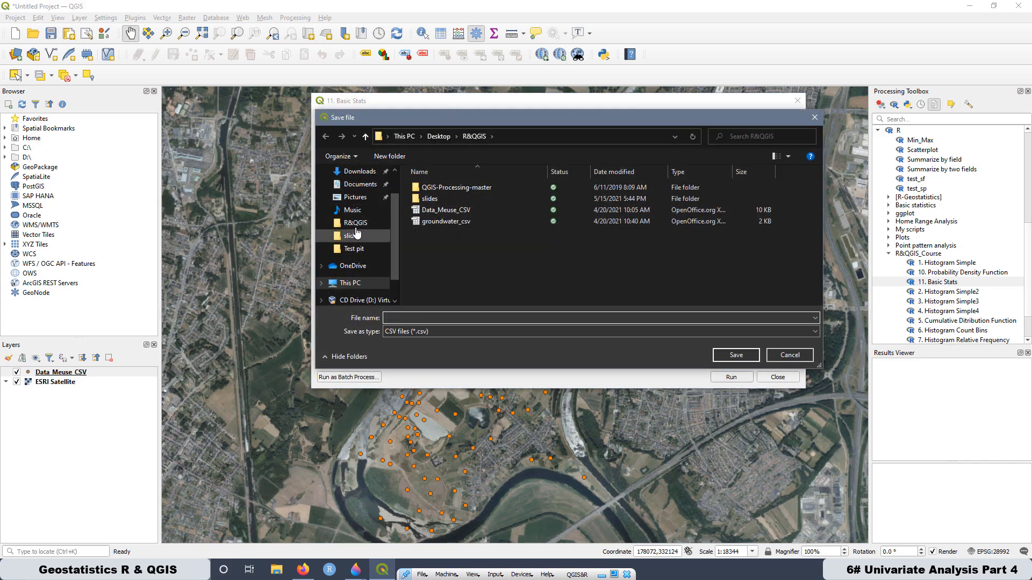
left_click(399, 317)
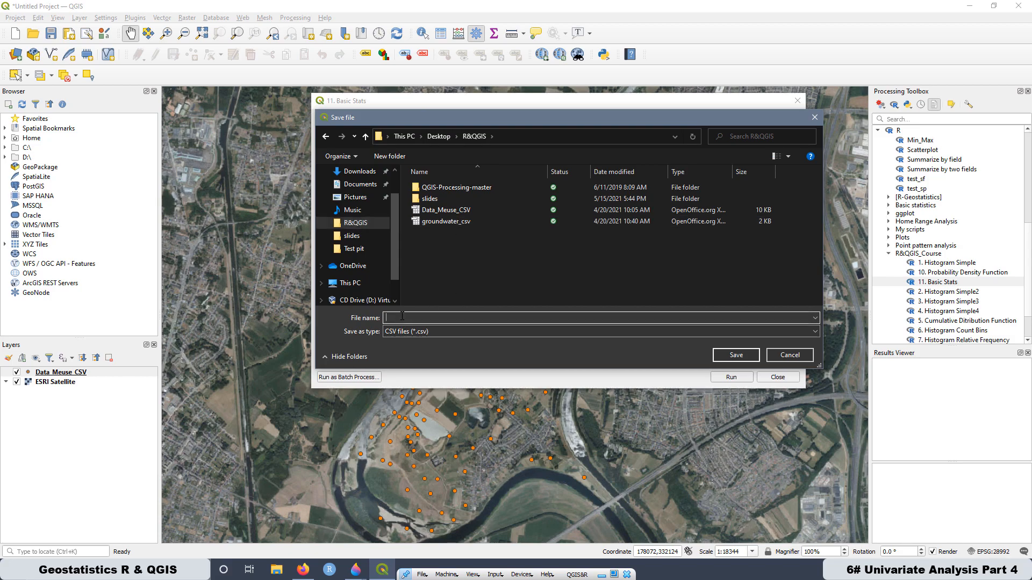
type("Stats")
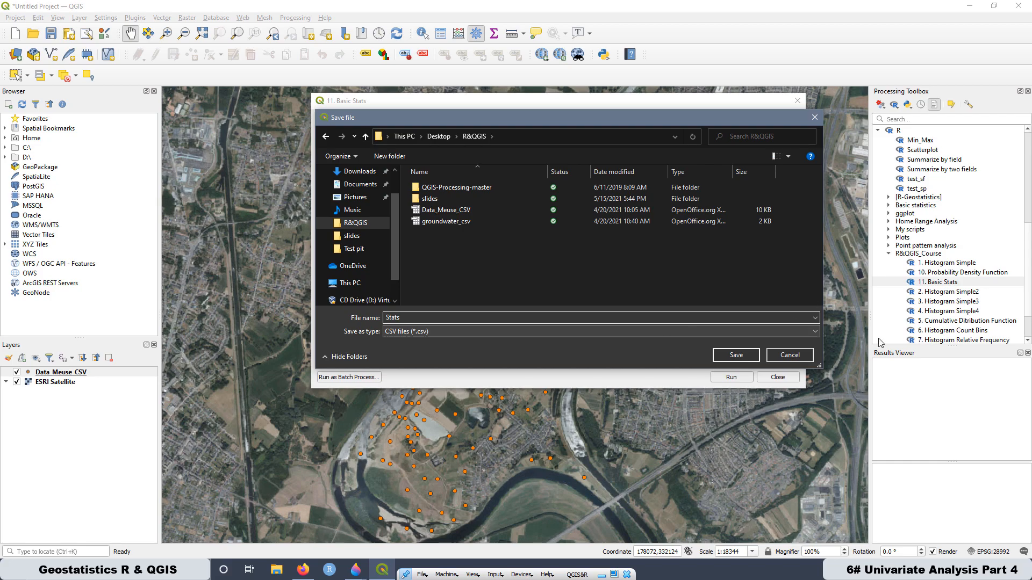
left_click(736, 355)
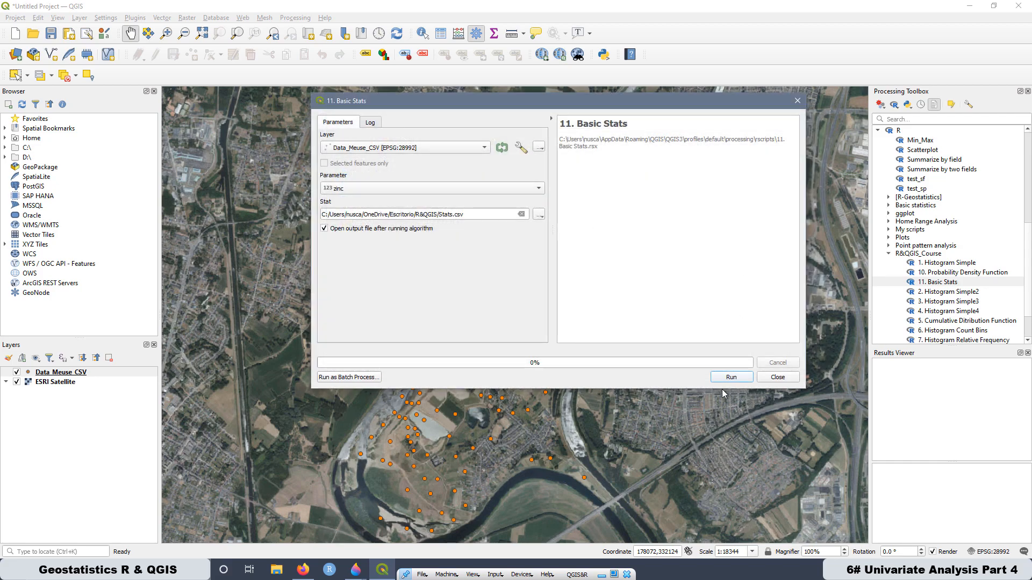
left_click(731, 377)
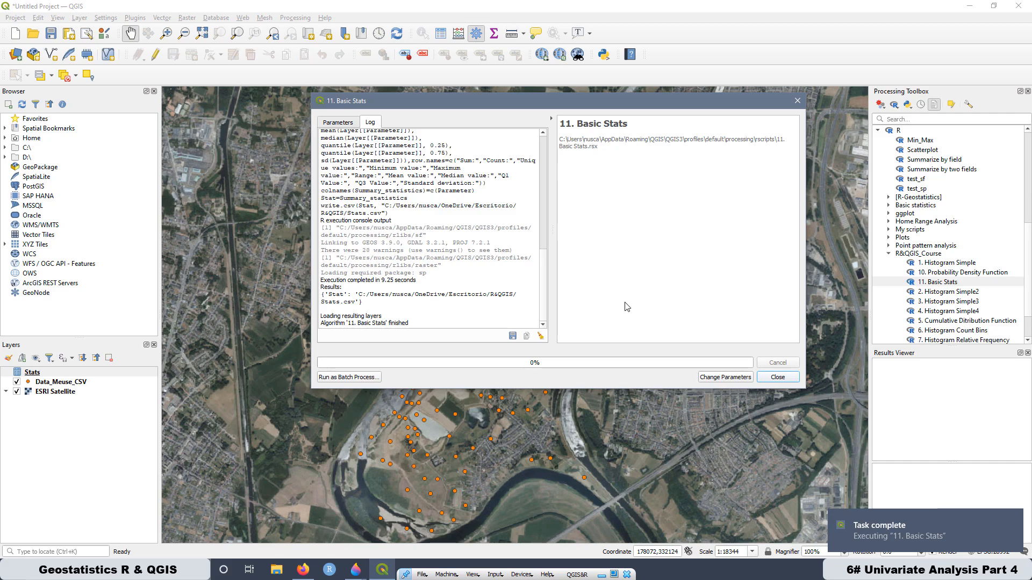
- Open the Stats file from the R&QGIS folder in File Explorer and bring its text import dialog into clear view
left_click(275, 574)
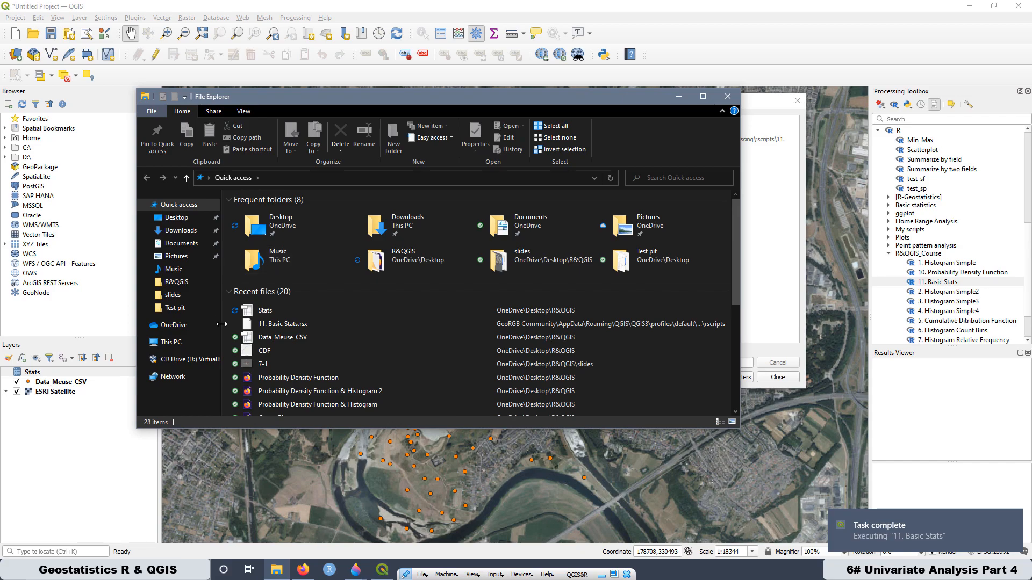
left_click(176, 283)
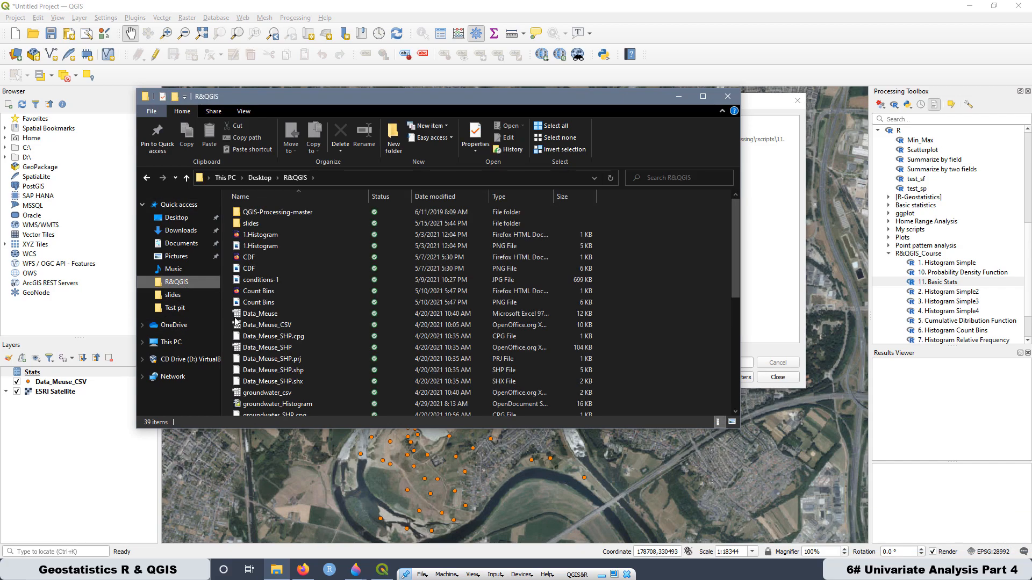
scroll(307, 261, "down", 2)
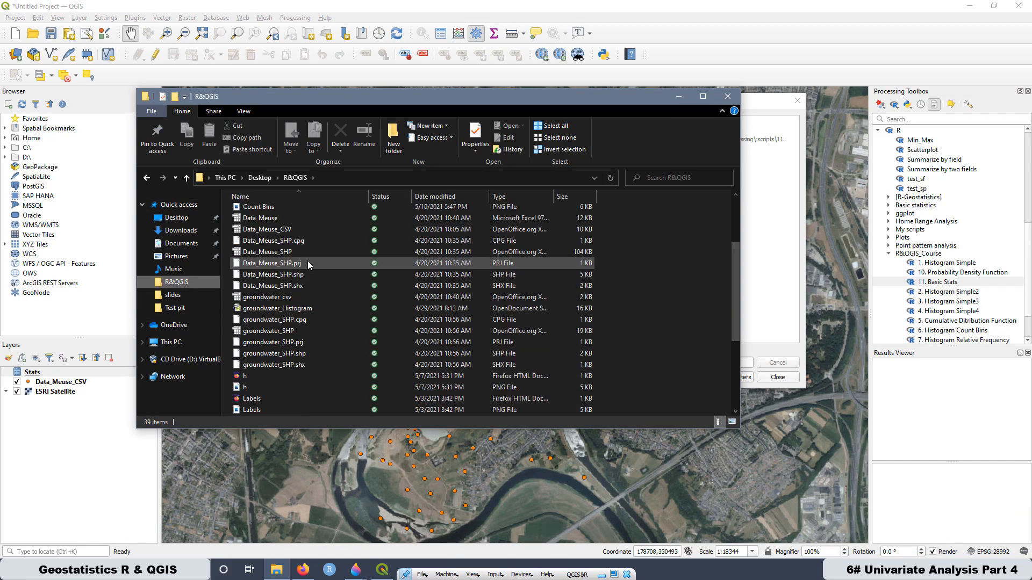
scroll(307, 262, "down", 5)
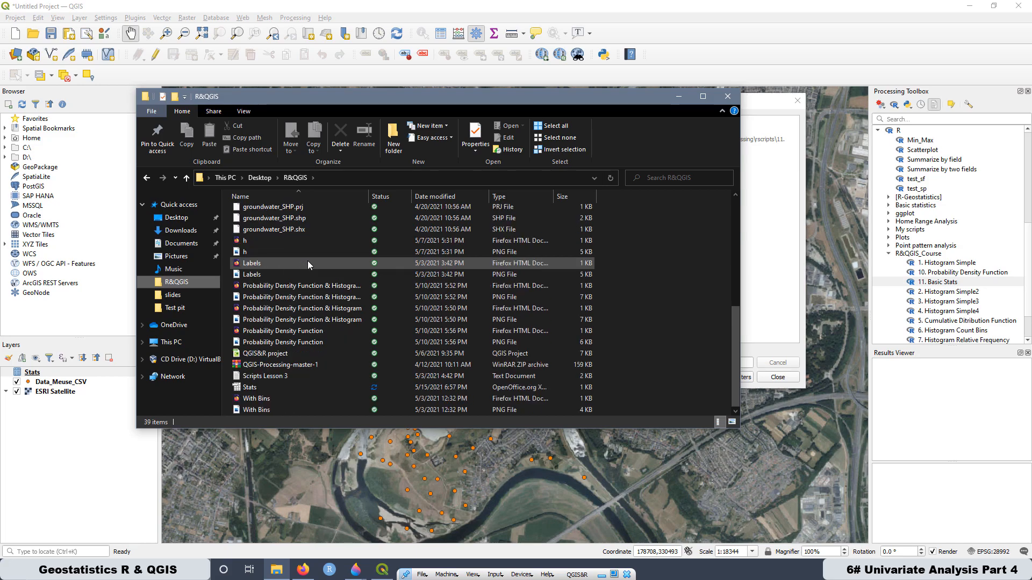
double_click(254, 392)
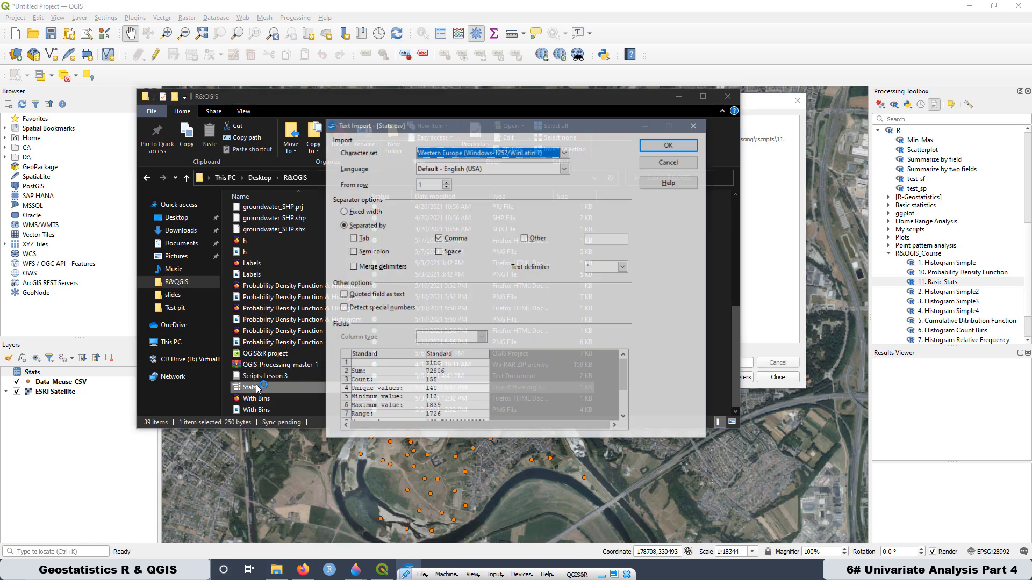
left_click(679, 97)
left_click_drag(413, 124, 357, 120)
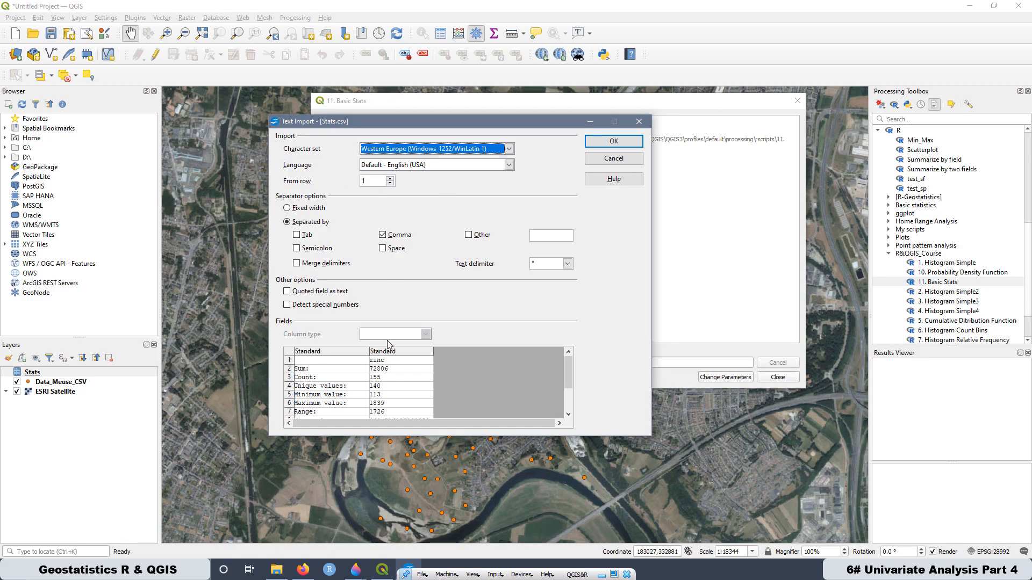
- Switch to Firefox and view the OpenOffice website linked from the giscourse.online resources page
left_click(304, 570)
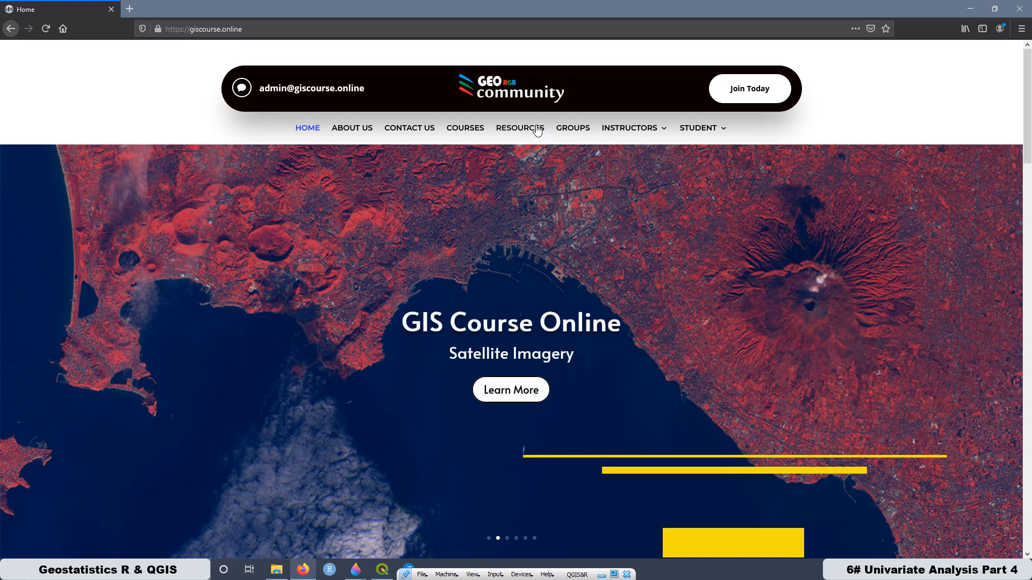
left_click(536, 131)
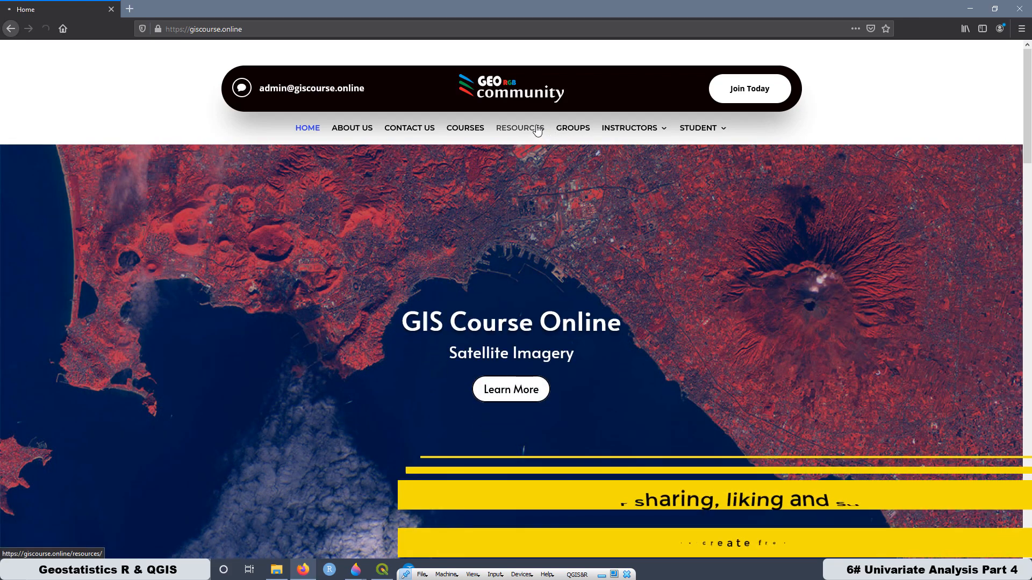
scroll(370, 293, "down", 3)
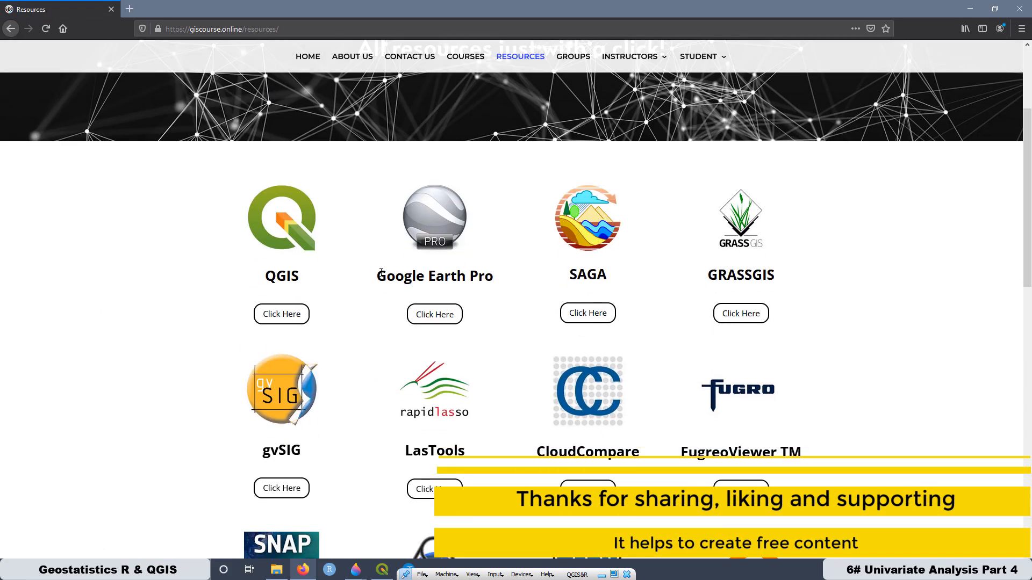
scroll(381, 272, "down", 10)
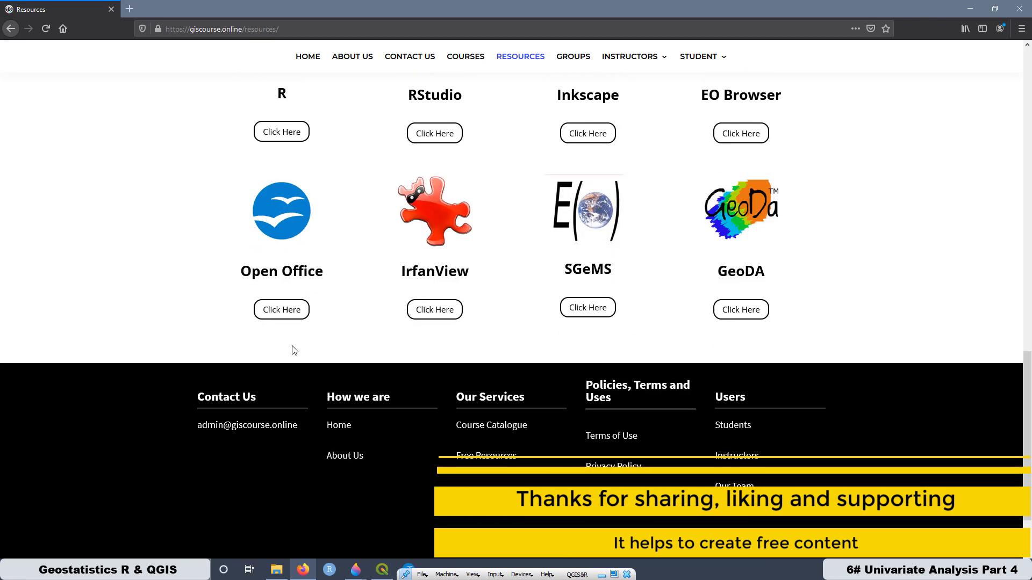
left_click(281, 310)
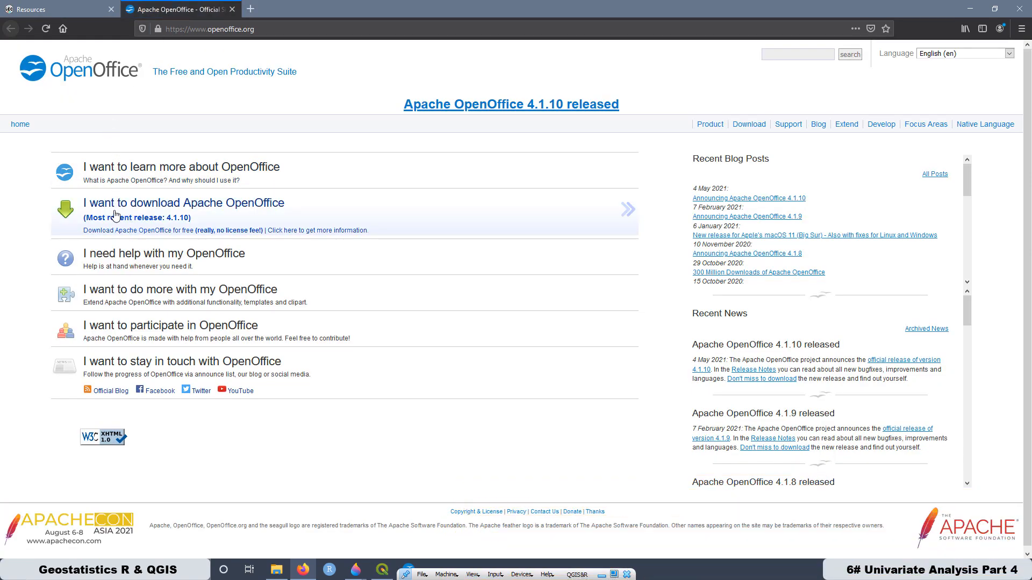
left_click(975, 9)
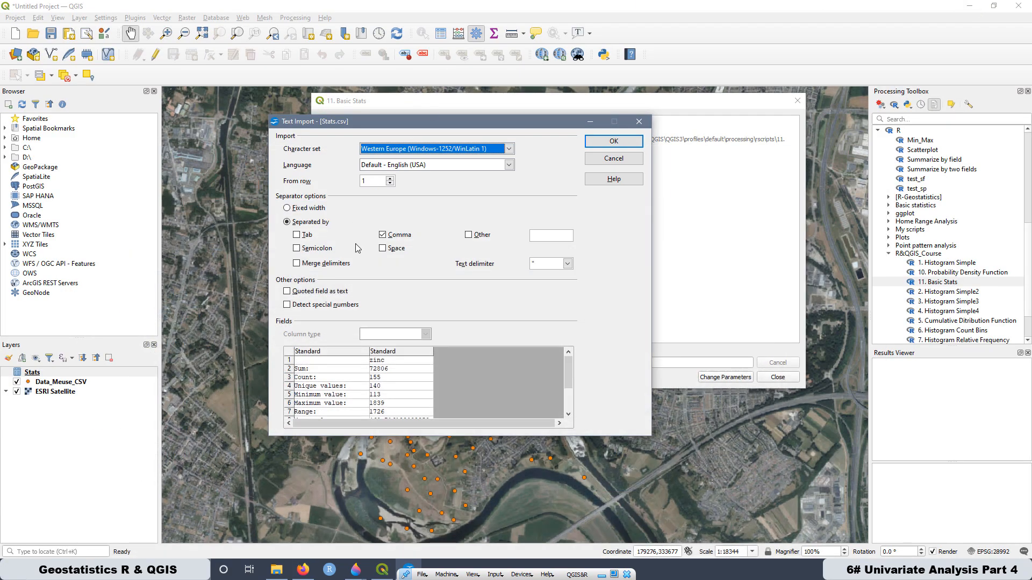
- Import Stats.csv with comma separation and open it as a copy in OpenOffice Calc
left_click(614, 142)
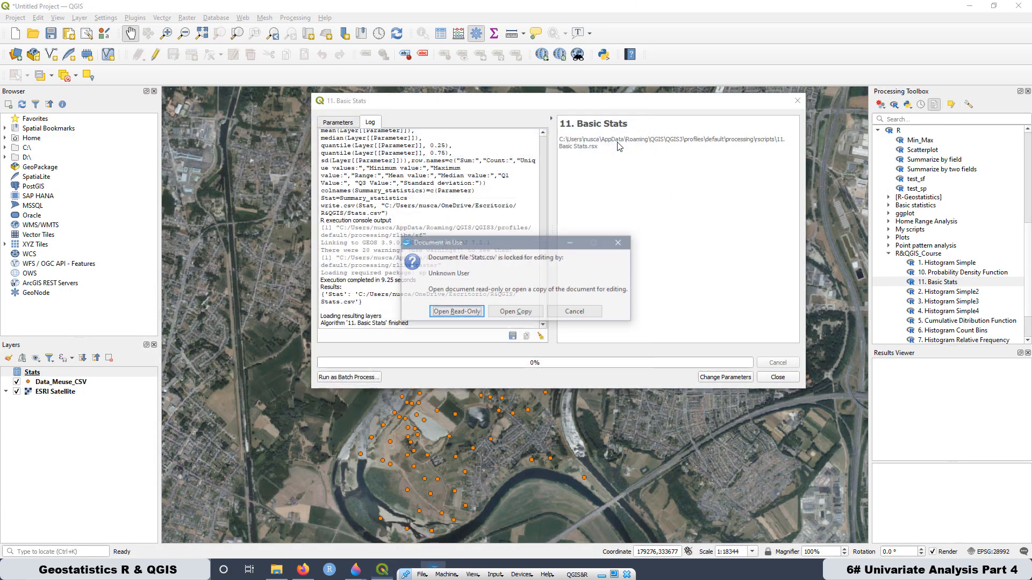
left_click(515, 313)
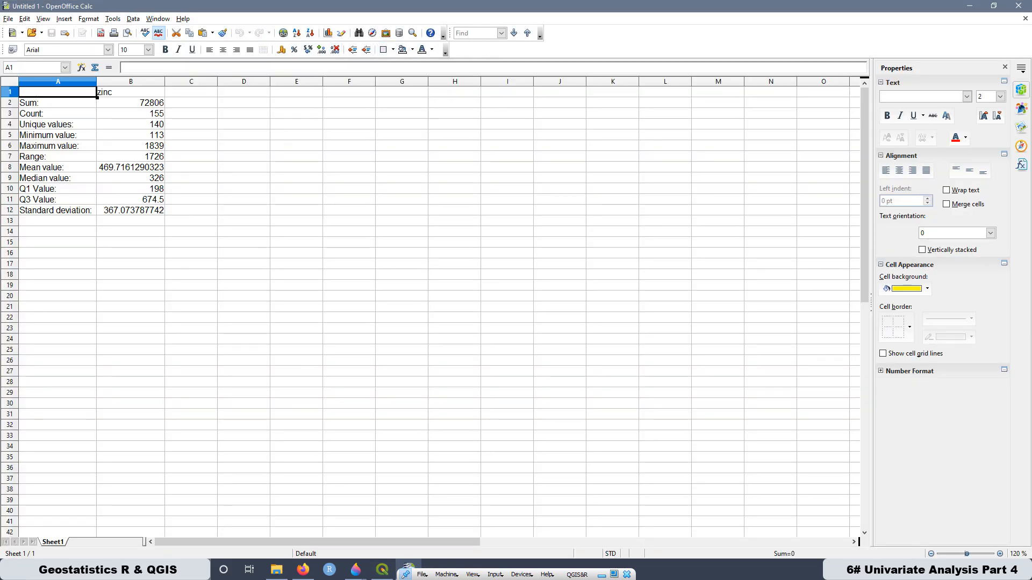
left_click(245, 286)
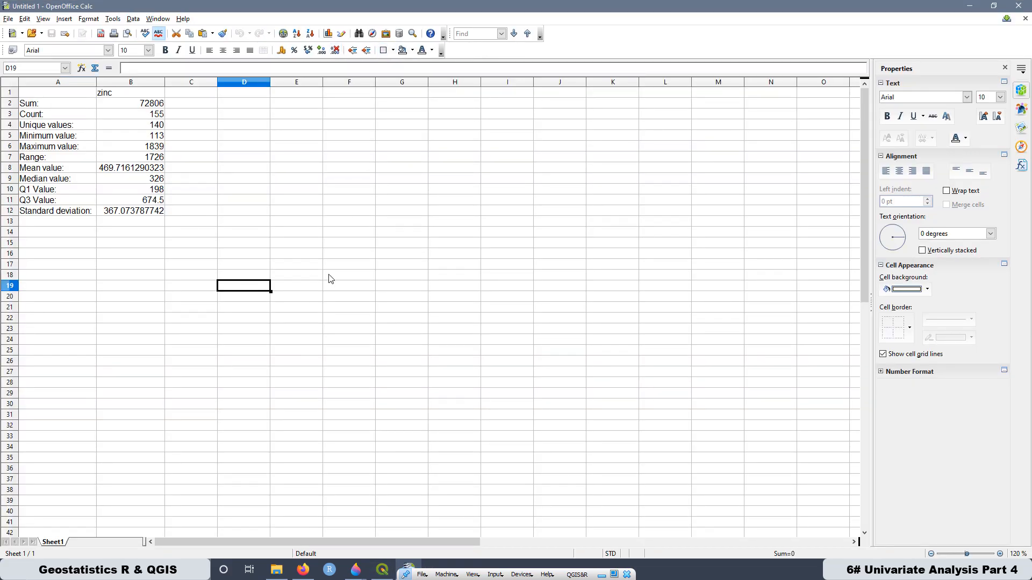
- Centre the zinc heading in cell B1
left_click(1001, 554)
left_click(1000, 553)
left_click(1001, 554)
left_click(1001, 553)
left_click(1001, 553)
left_click(1001, 553)
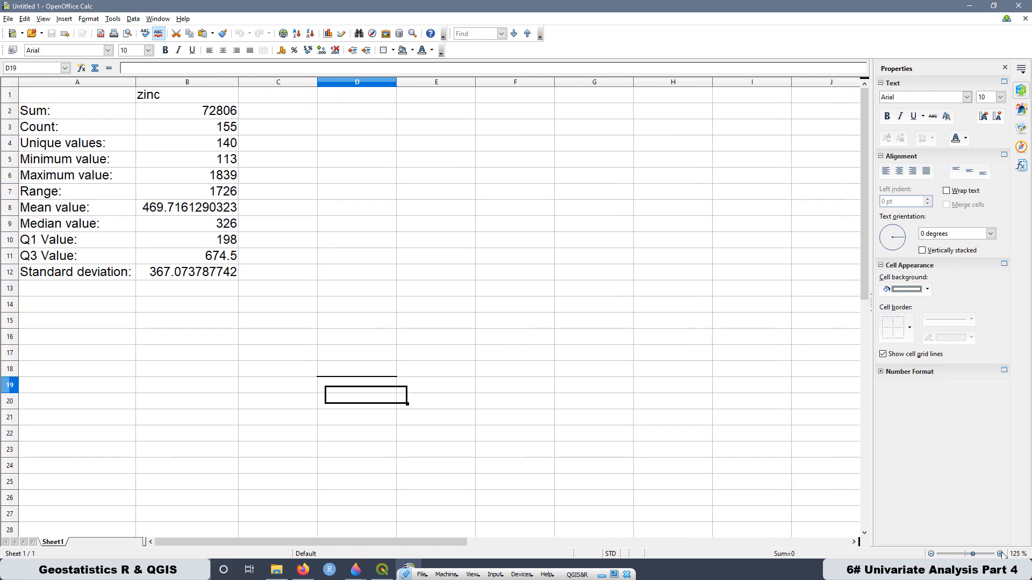
left_click(366, 261)
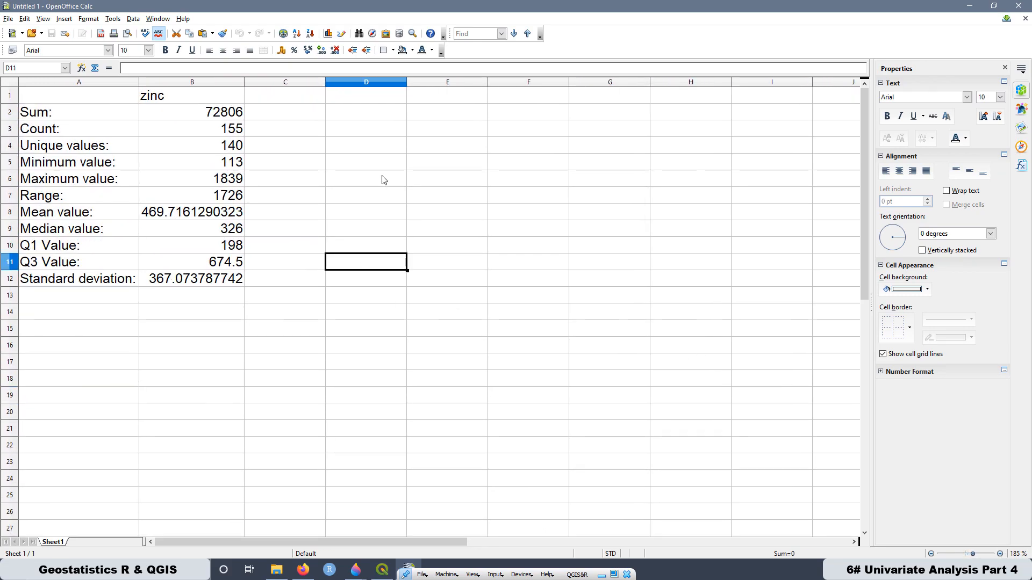
left_click(164, 99)
left_click(222, 50)
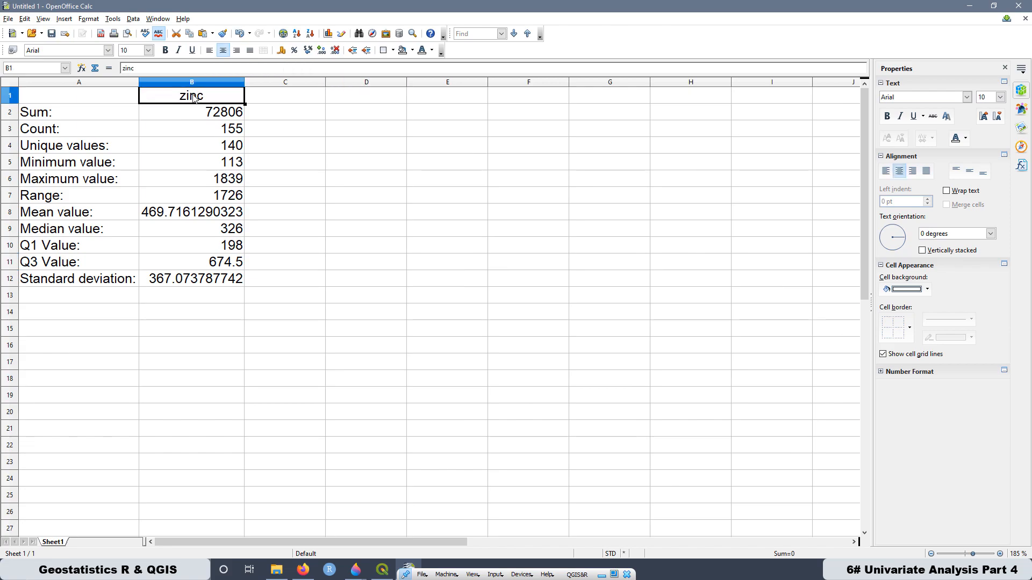
left_click(344, 204)
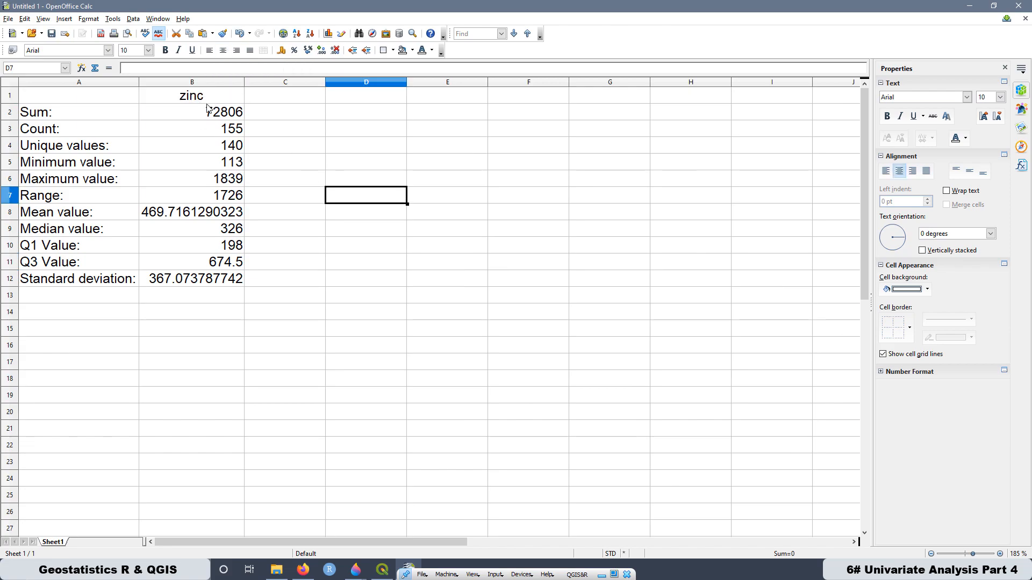
- Examine the sum, count, unique values and minimum value rows of the zinc statistics
left_click(58, 116)
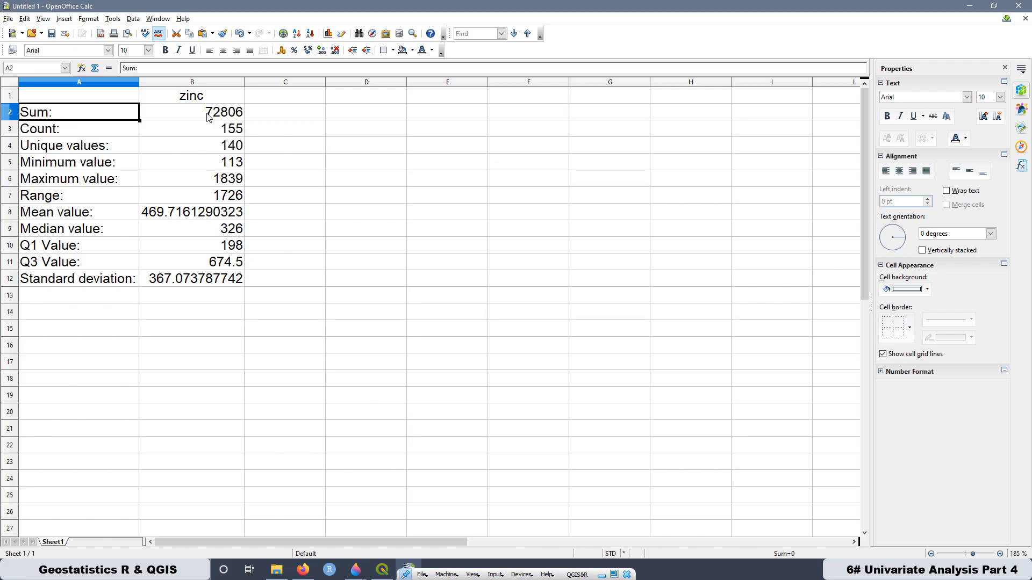
left_click(54, 137)
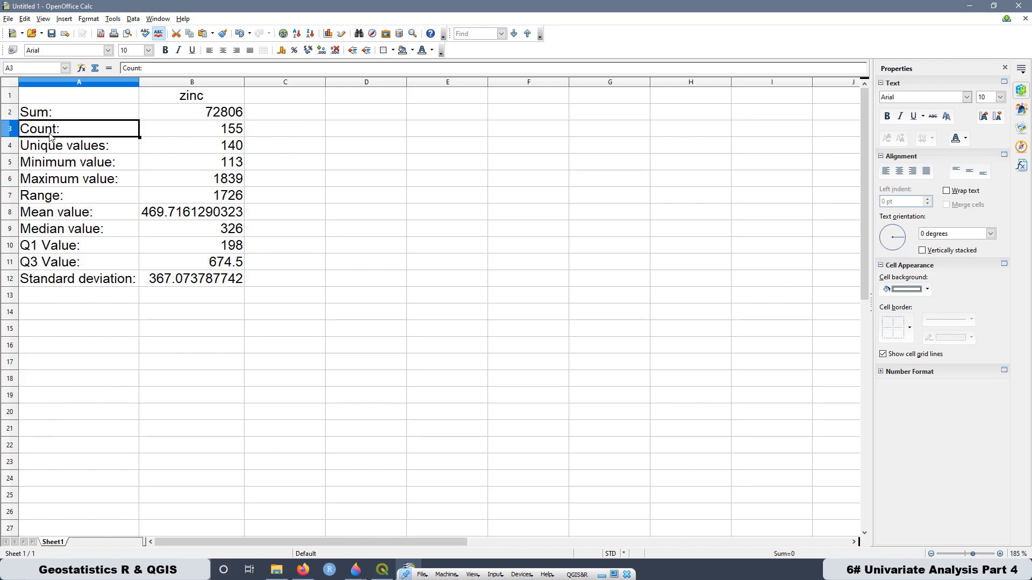
left_click(95, 150)
left_click(226, 150)
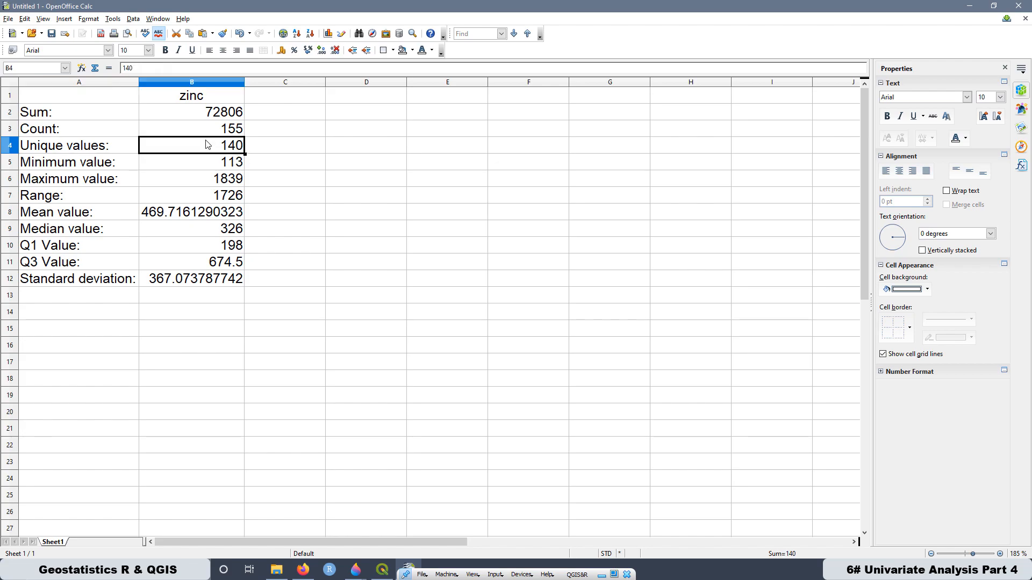
left_click(87, 169)
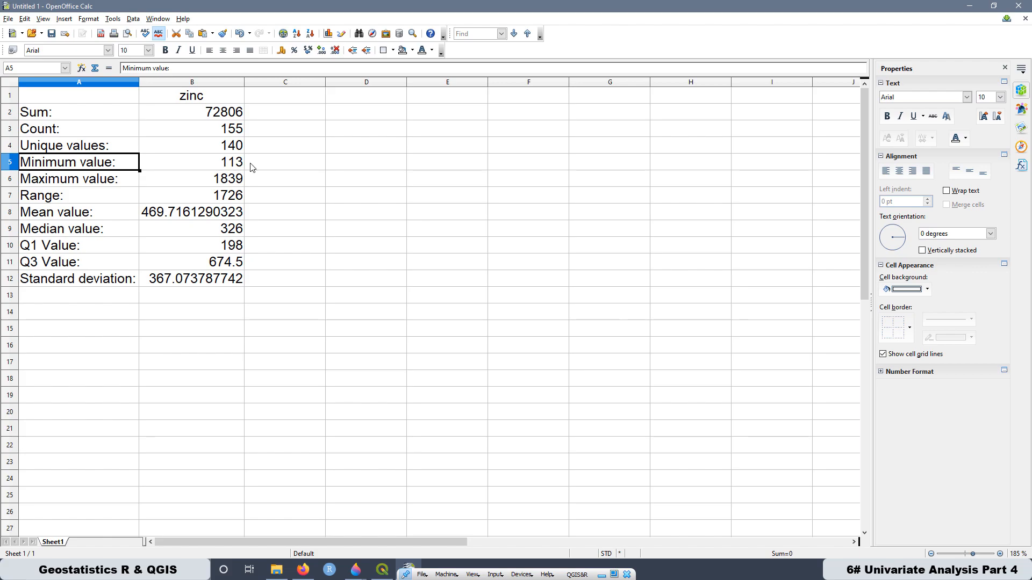
- Enter the unit ppm in column C beside the minimum and maximum values
left_click(258, 167)
type("ppm")
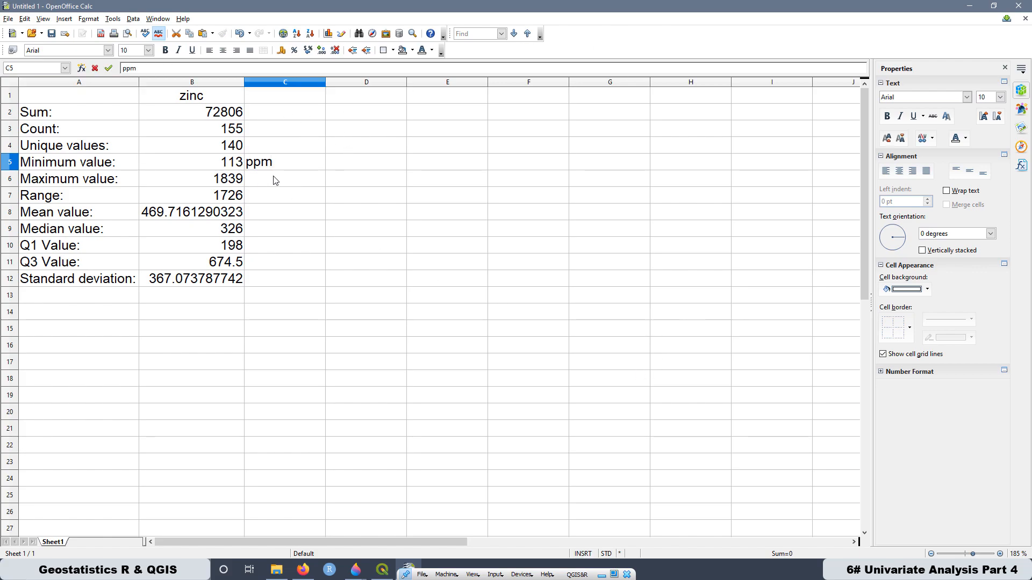
key("Return")
type("ppm")
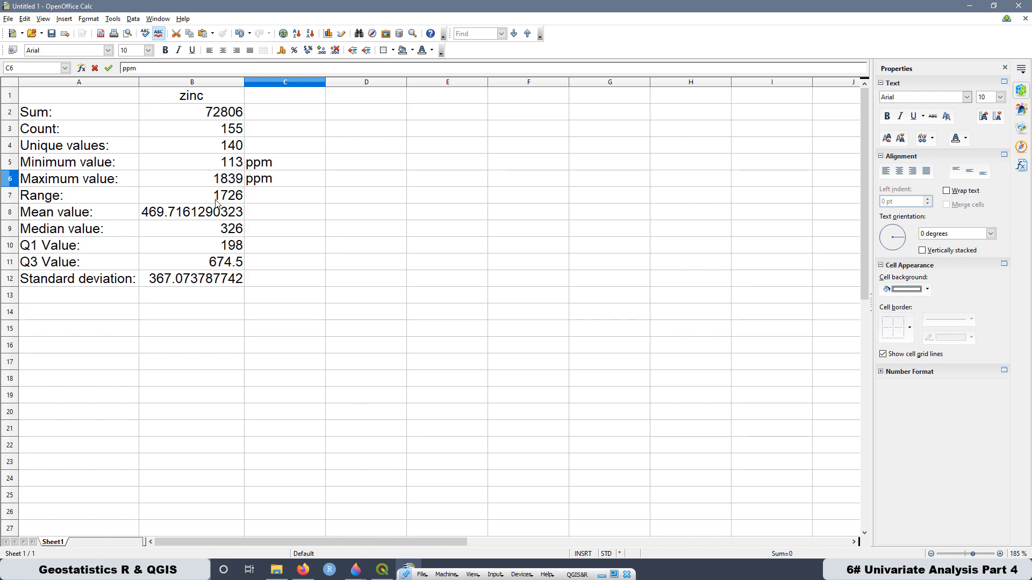
left_click(257, 202)
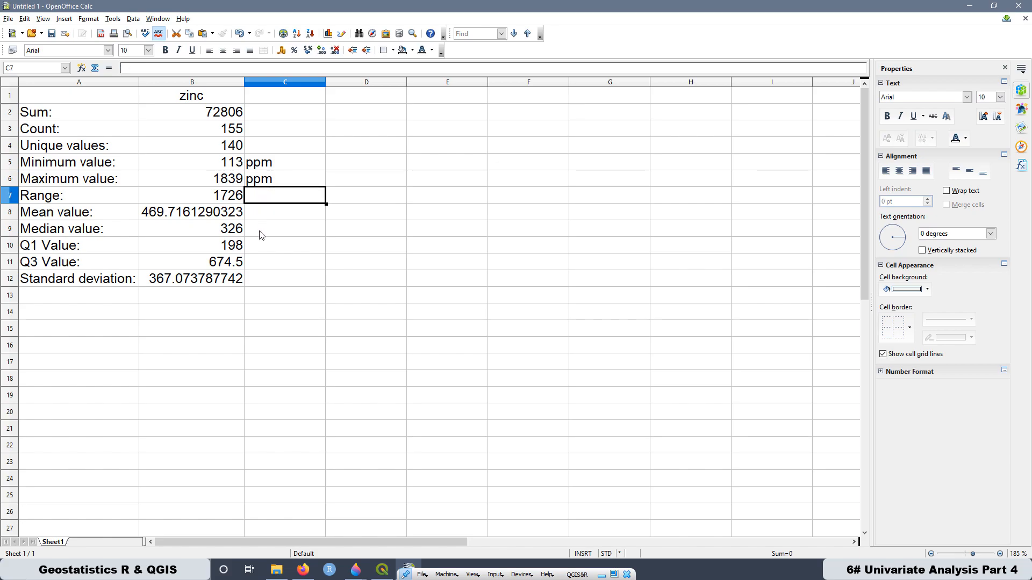
- Enter the unit ppm beside the range and reduce the displayed mean value to one decimal place
type("ppm")
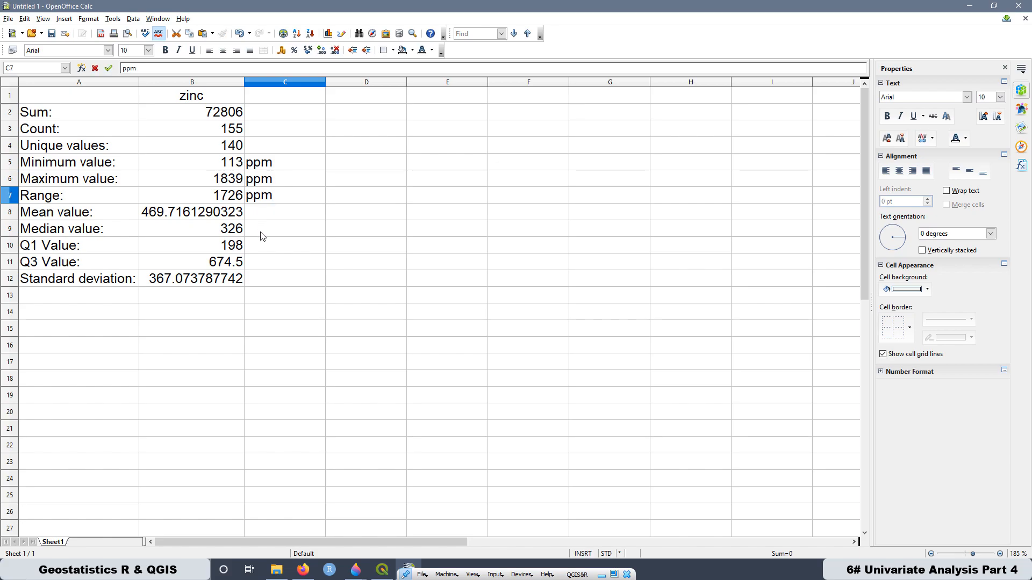
key("Return")
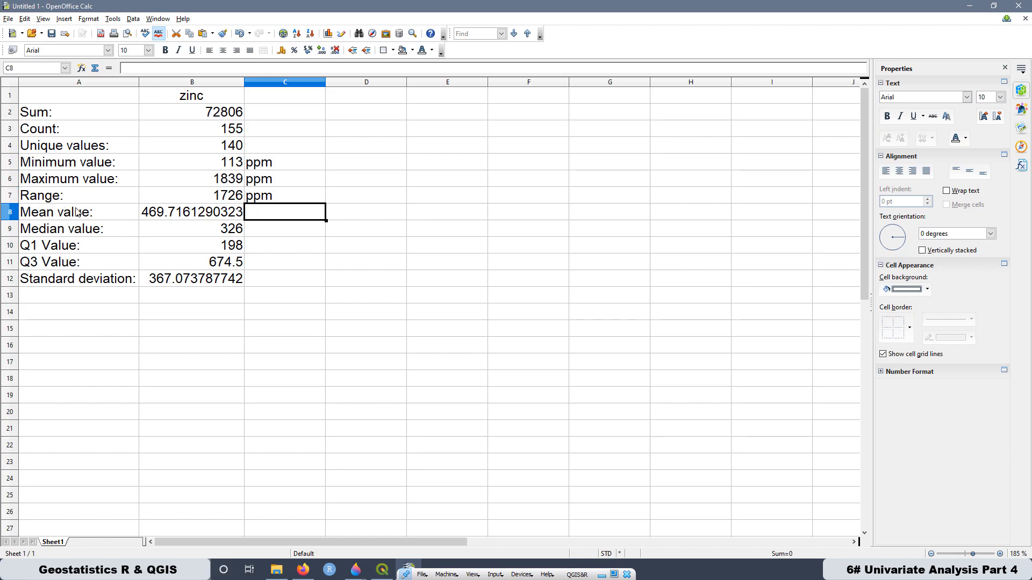
left_click(167, 216)
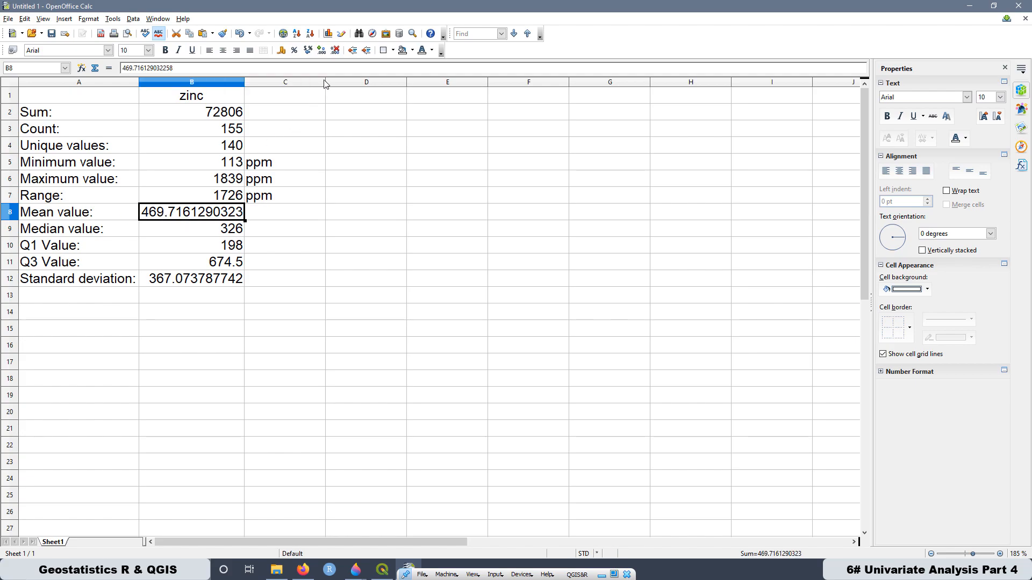
left_click(334, 50)
left_click(334, 51)
left_click(334, 51)
left_click(334, 51)
left_click(335, 51)
left_click(334, 51)
left_click(334, 51)
left_click(334, 51)
left_click(334, 51)
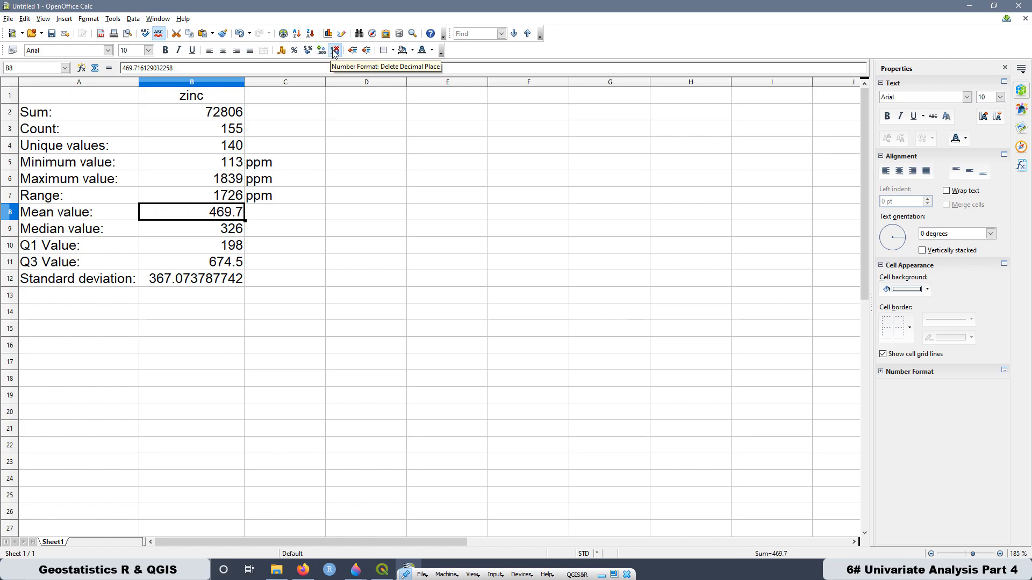
- Reduce the displayed standard deviation to one decimal place
left_click(46, 232)
left_click(66, 247)
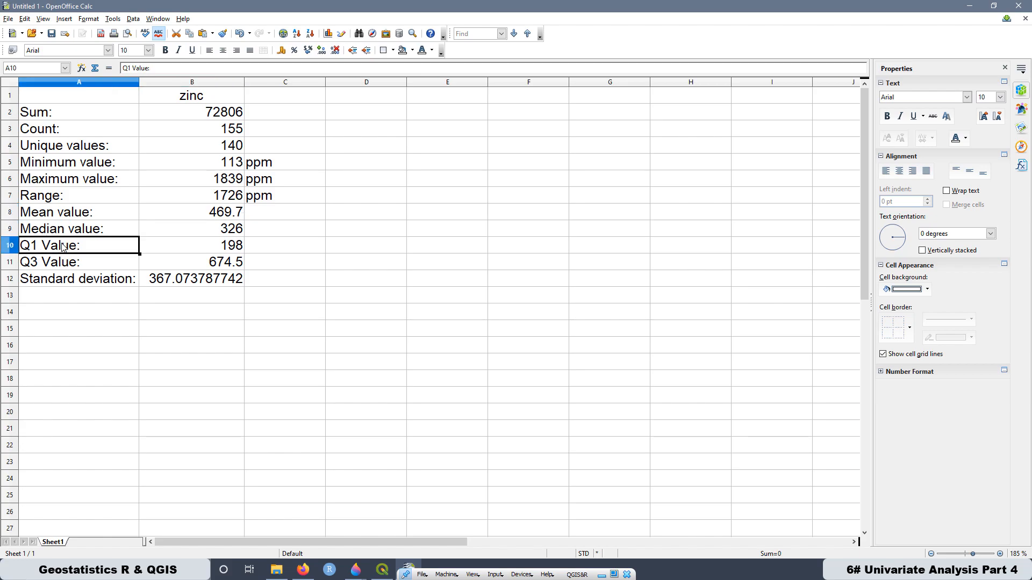
left_click(67, 267)
left_click(177, 282)
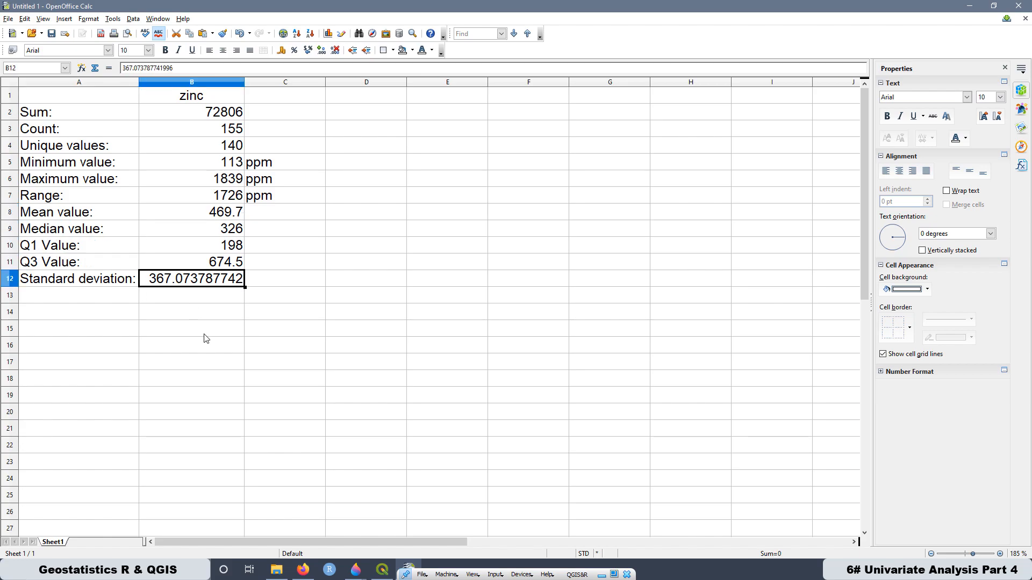
left_click(335, 50)
left_click(334, 50)
left_click(335, 50)
left_click(334, 50)
left_click(335, 50)
left_click(334, 50)
left_click(335, 50)
left_click(335, 50)
left_click(298, 314)
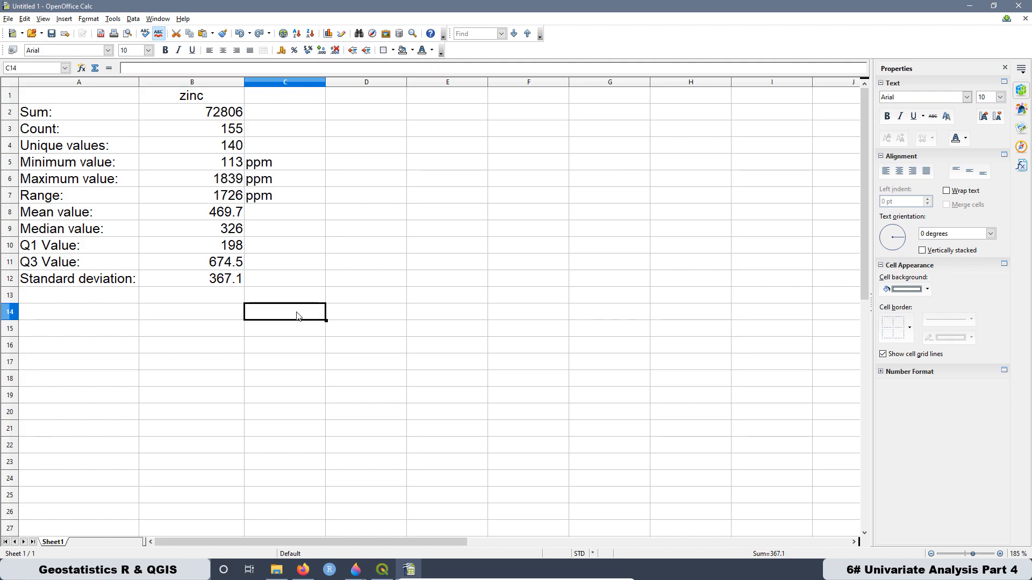
- Add borders around every cell of the statistics table in A1:B12
left_click_drag(37, 104, 212, 286)
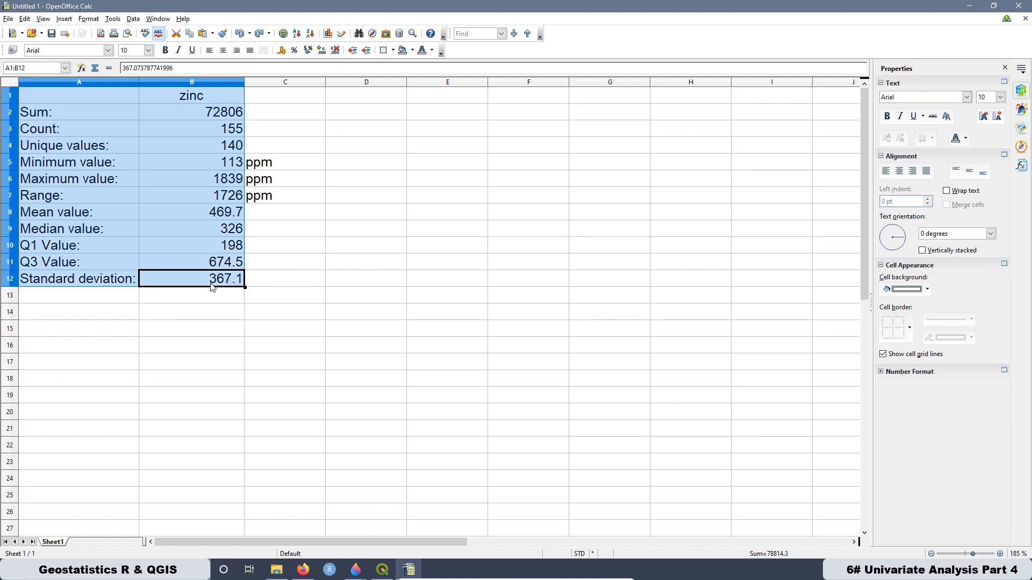
left_click(393, 50)
left_click(427, 95)
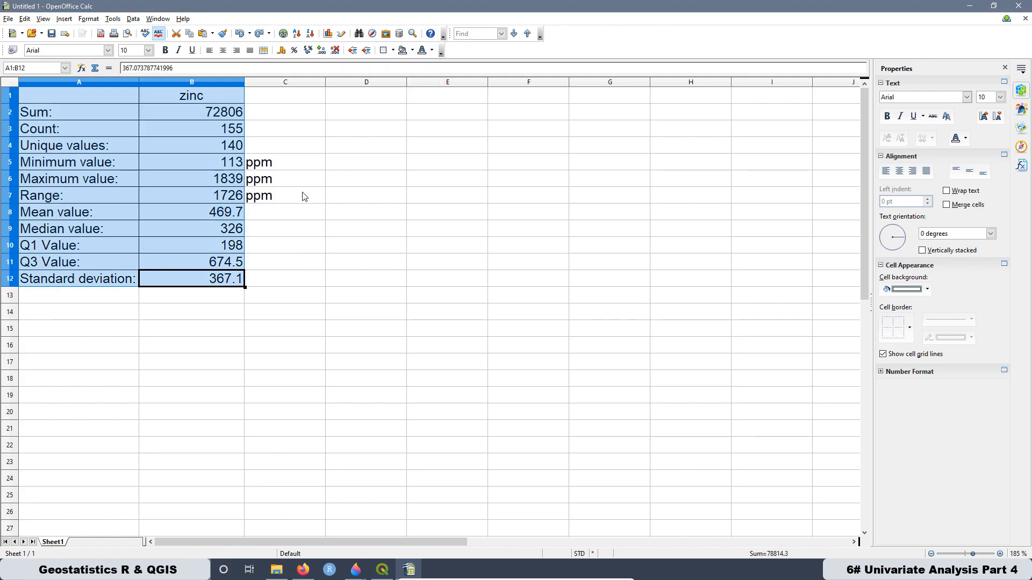
left_click(318, 170)
- Fill the zinc heading cell B1 with the Yellow 1 background colour
left_click(210, 95)
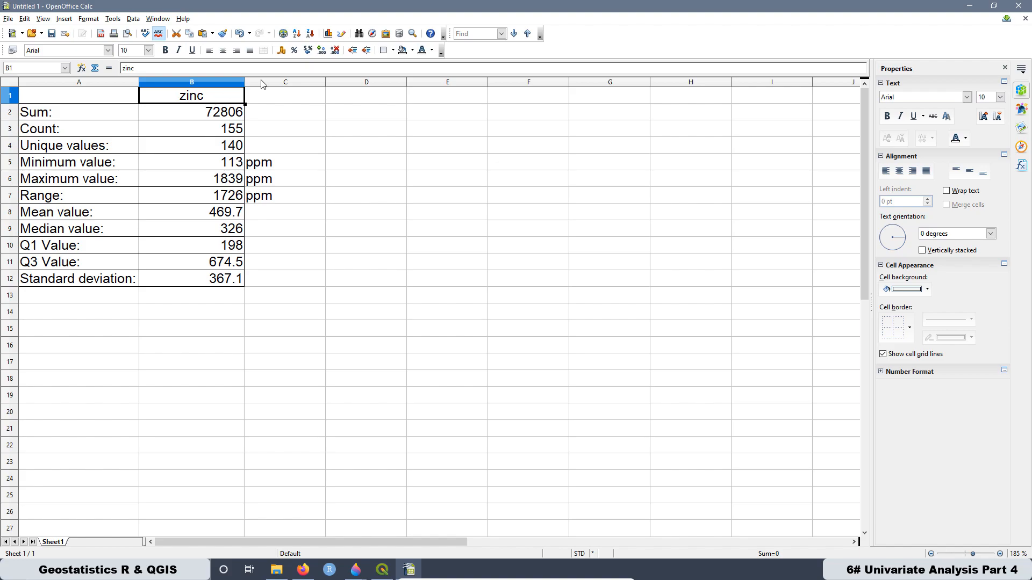
left_click(412, 50)
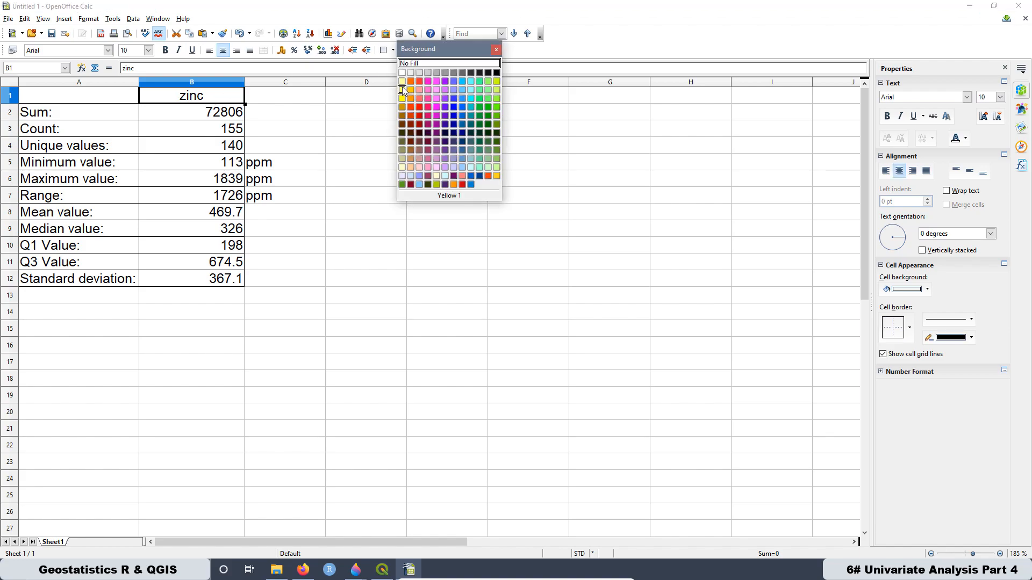
left_click(404, 90)
left_click_drag(321, 230, 405, 235)
- Fill the statistic labels in A2:A12 with a green background colour
left_click(43, 117)
left_click_drag(45, 131, 86, 281)
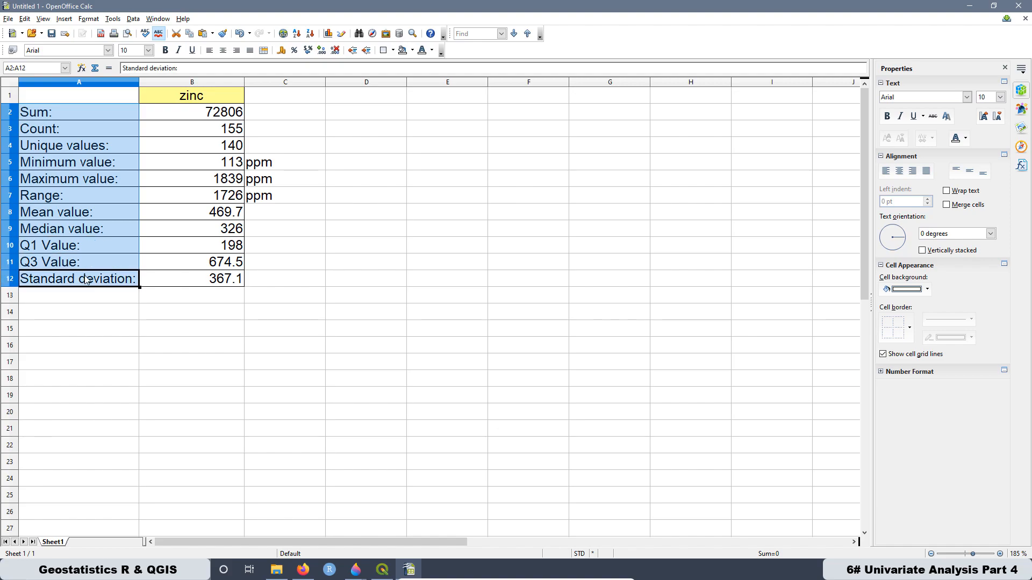
left_click(407, 54)
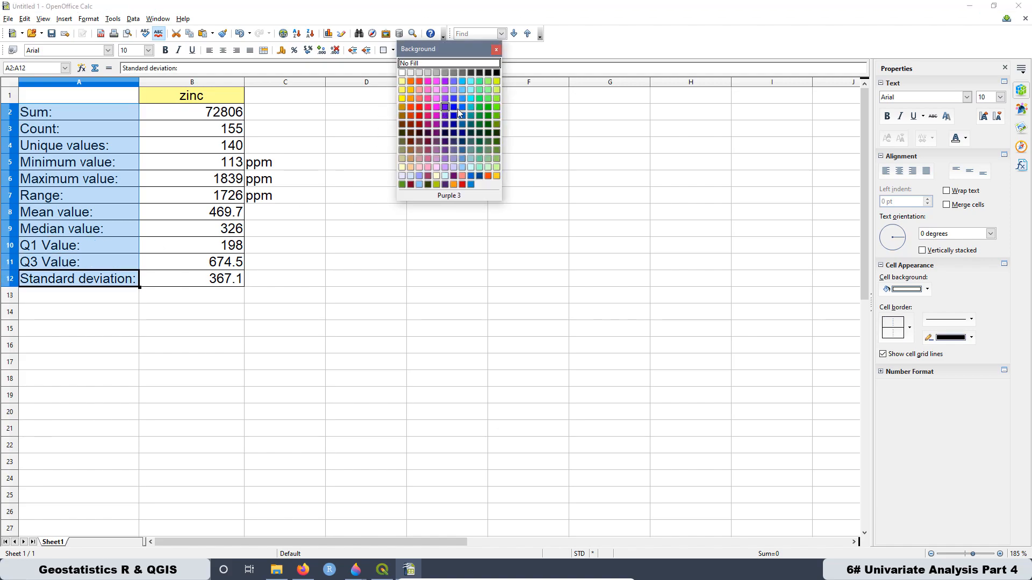
left_click(481, 85)
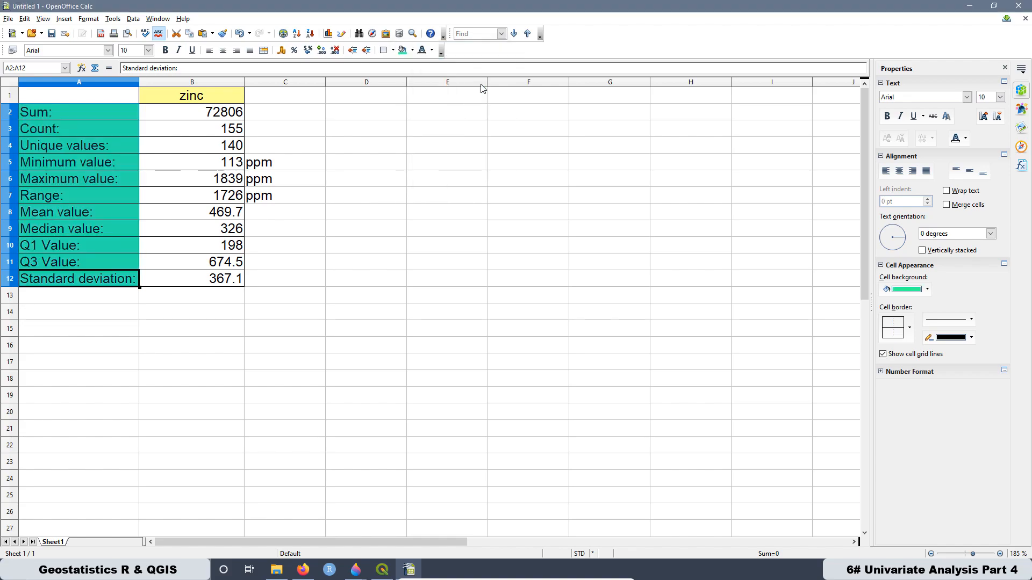
left_click(215, 309)
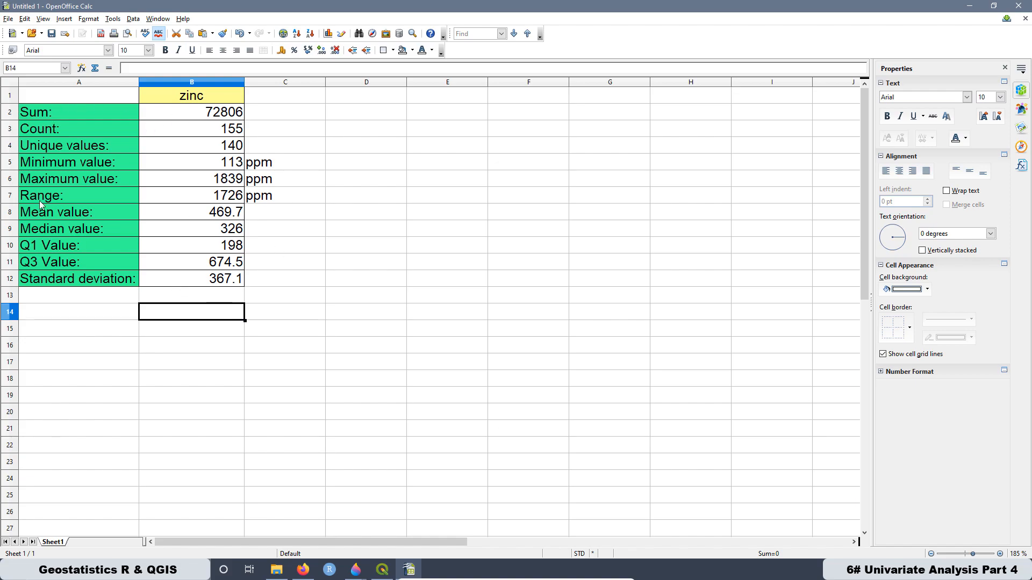
left_click(105, 359)
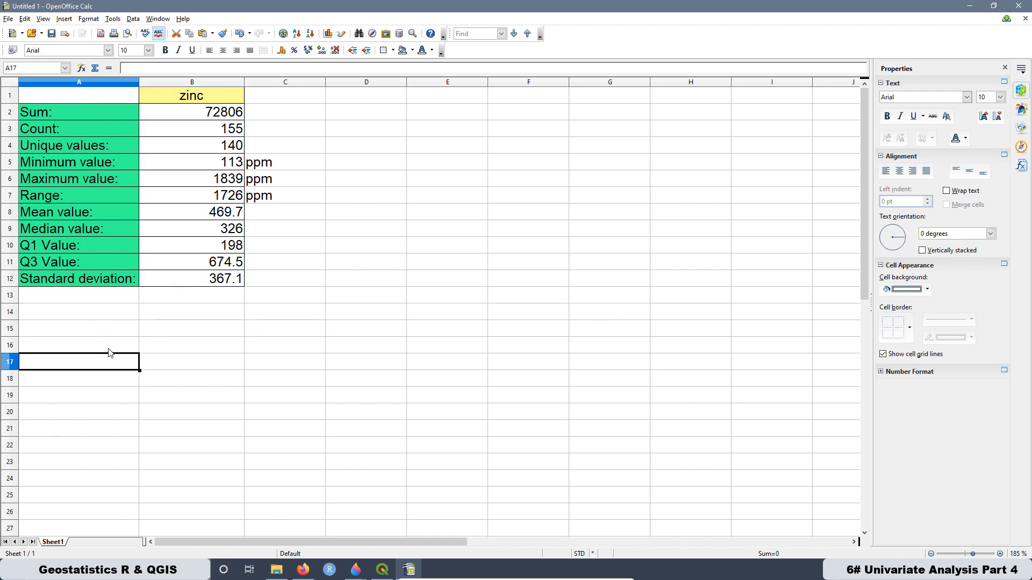
- Highlight the median value row and open Data_Meuse_CSV from the R&QGIS folder in OpenOffice Calc
left_click(9, 230)
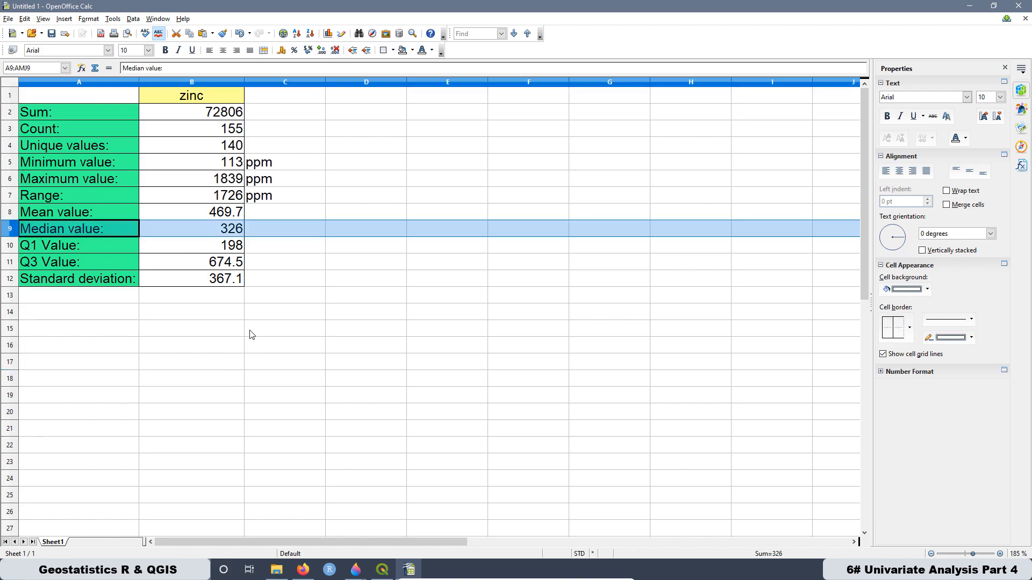
left_click(277, 571)
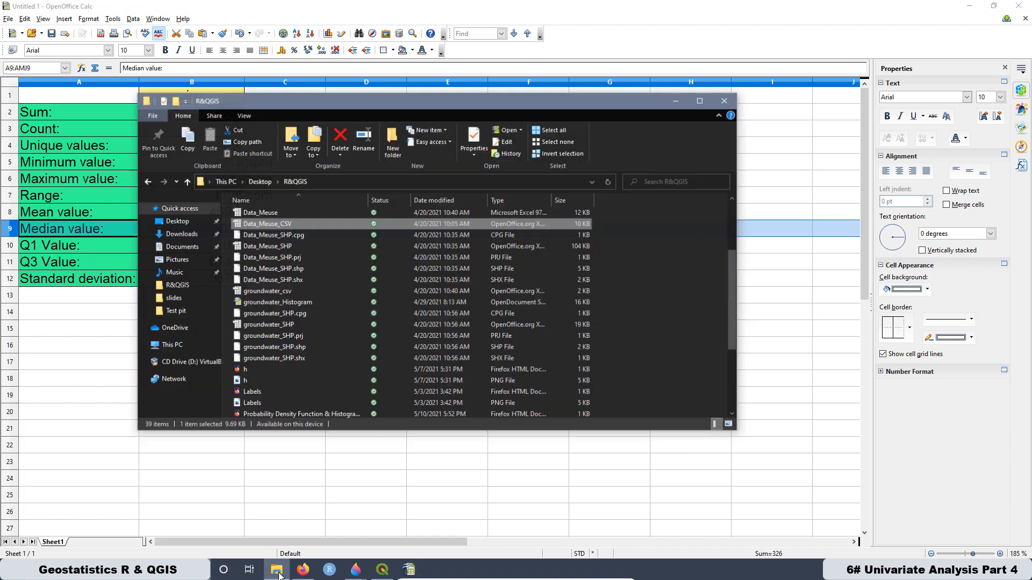
right_click(276, 222)
left_click(290, 228)
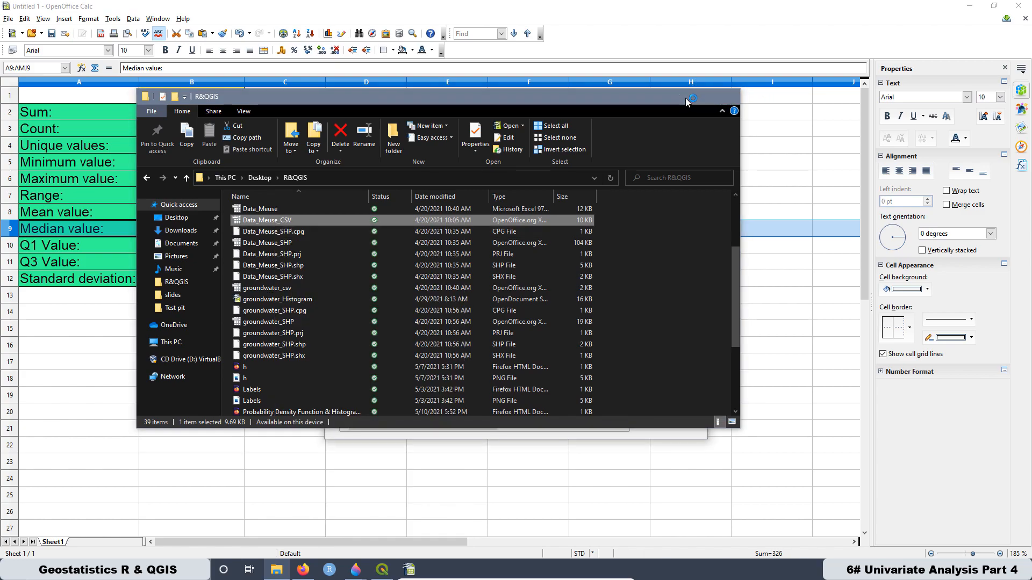
left_click(732, 97)
left_click(666, 147)
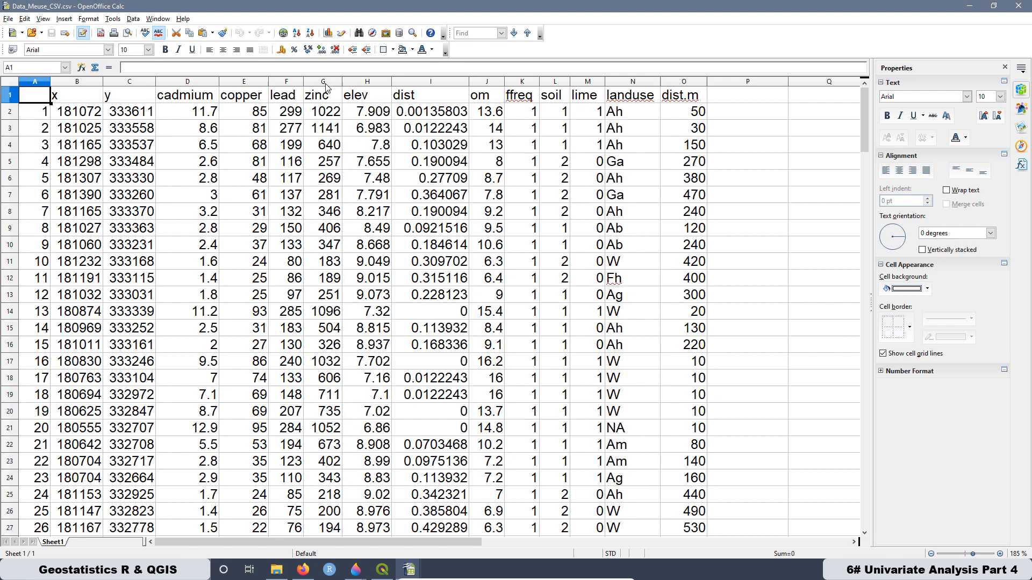
- Sort the Data_Meuse_CSV table by zinc in descending order, extending the selection to all neighbouring columns
left_click(325, 82)
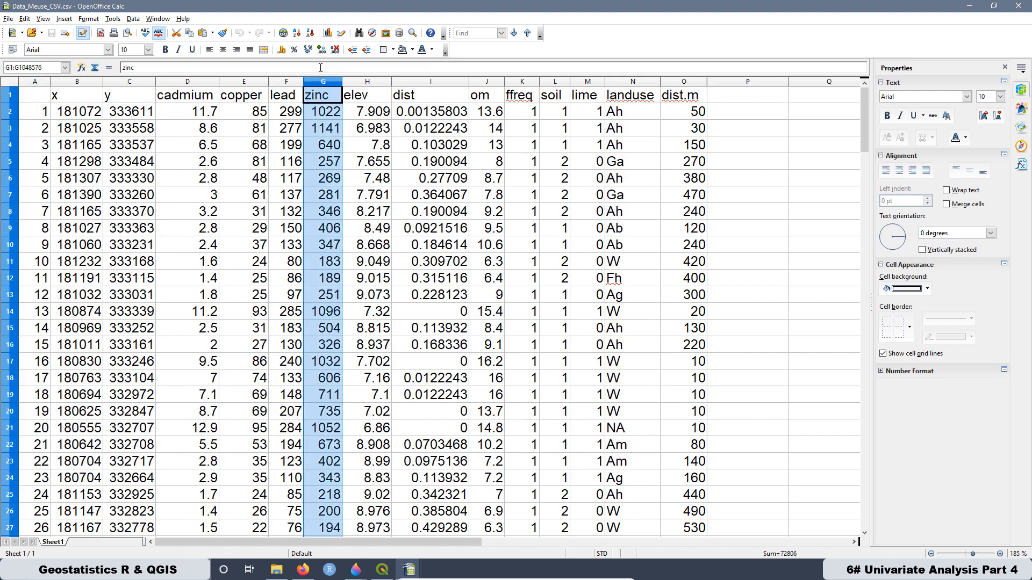
left_click(134, 20)
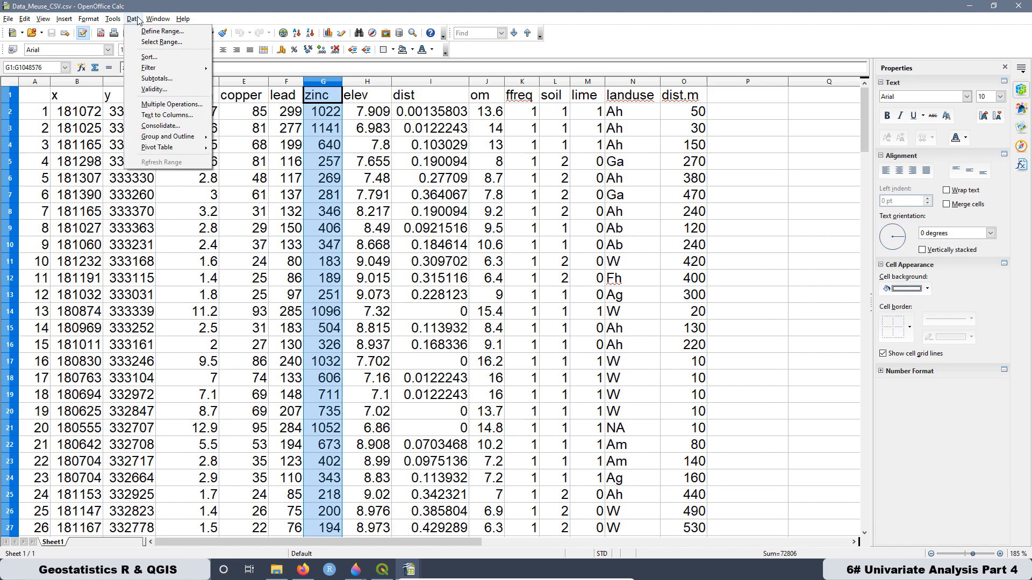
left_click(148, 57)
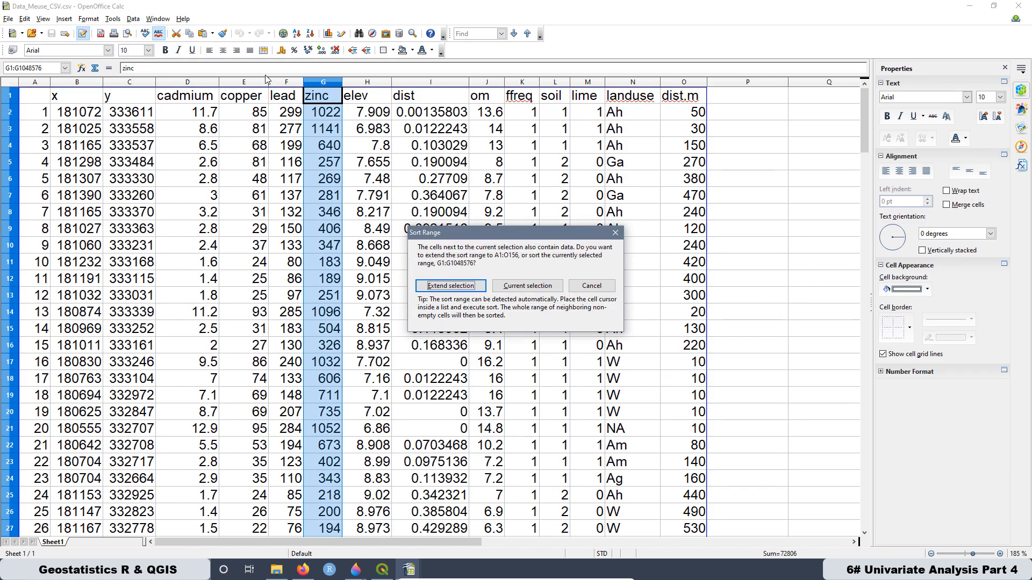
left_click(448, 288)
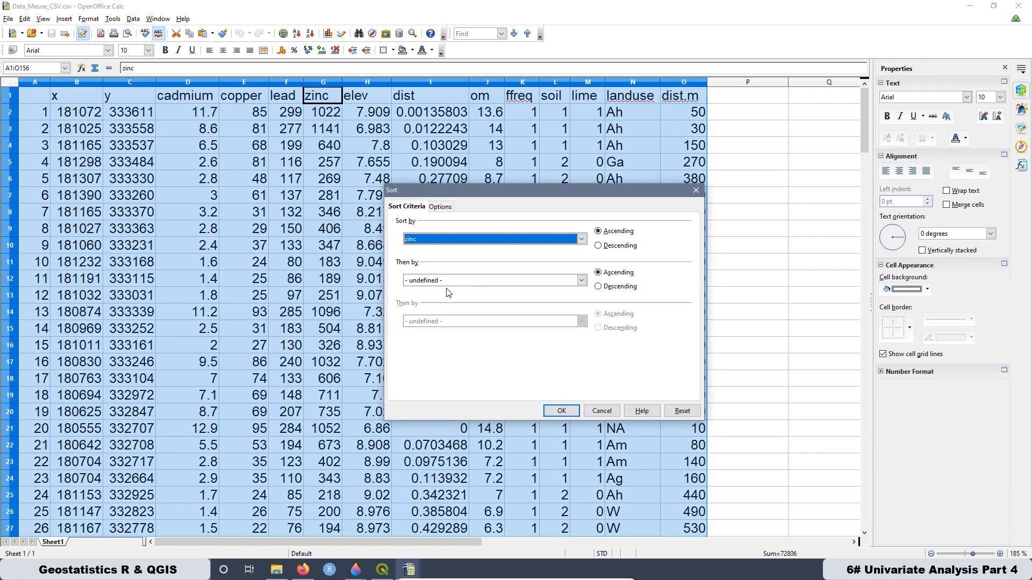
left_click(599, 246)
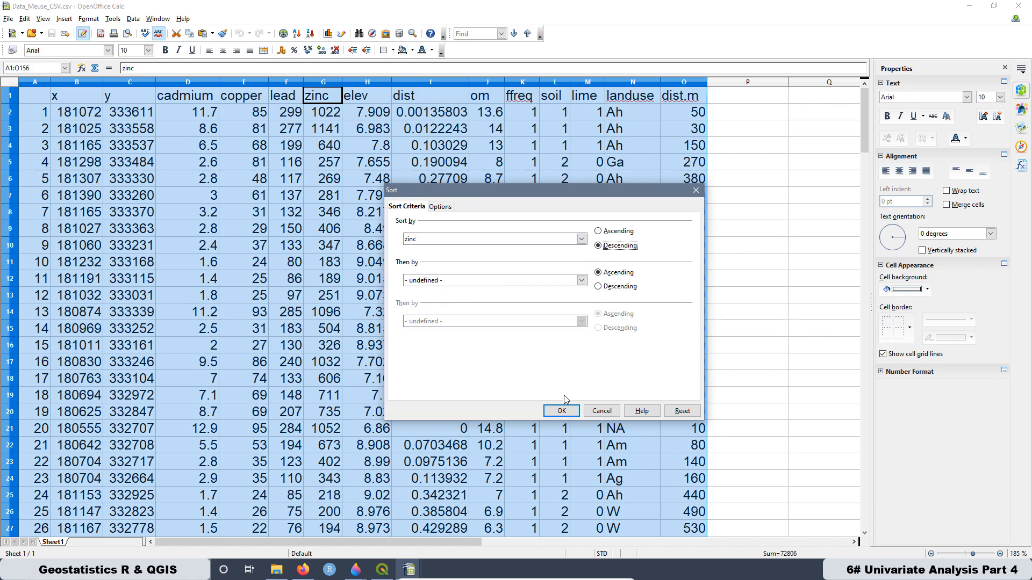
left_click(561, 411)
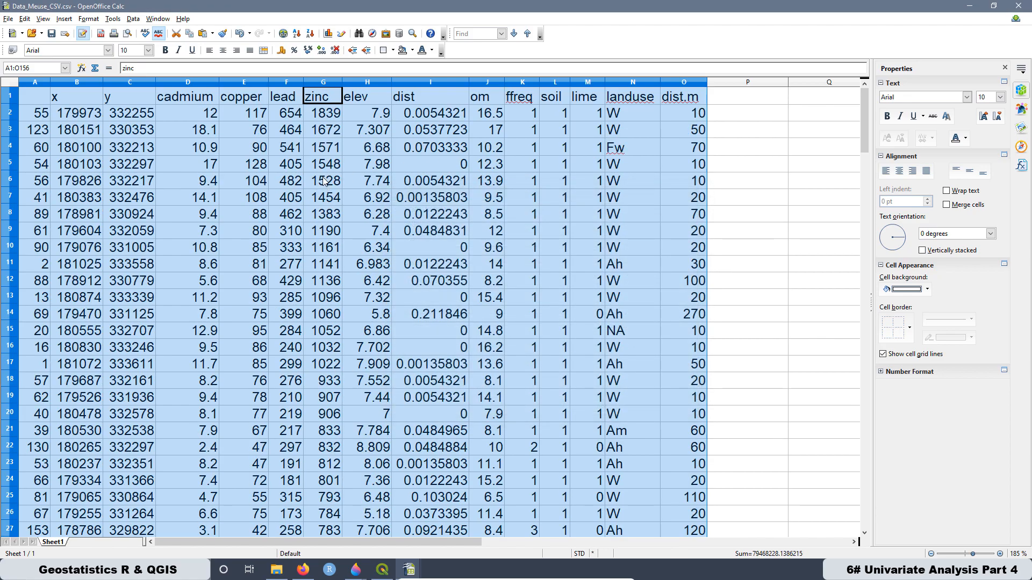
- Check the highest and lowest zinc values at the two ends of the sorted column
left_click(324, 181)
left_click(318, 114)
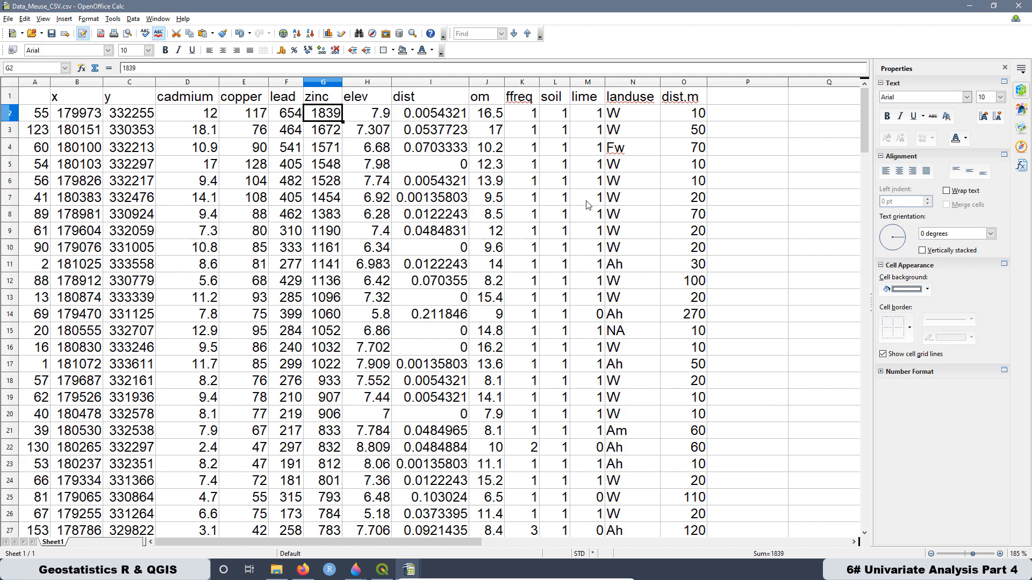
scroll(332, 332, "down", 20)
scroll(332, 331, "down", 20)
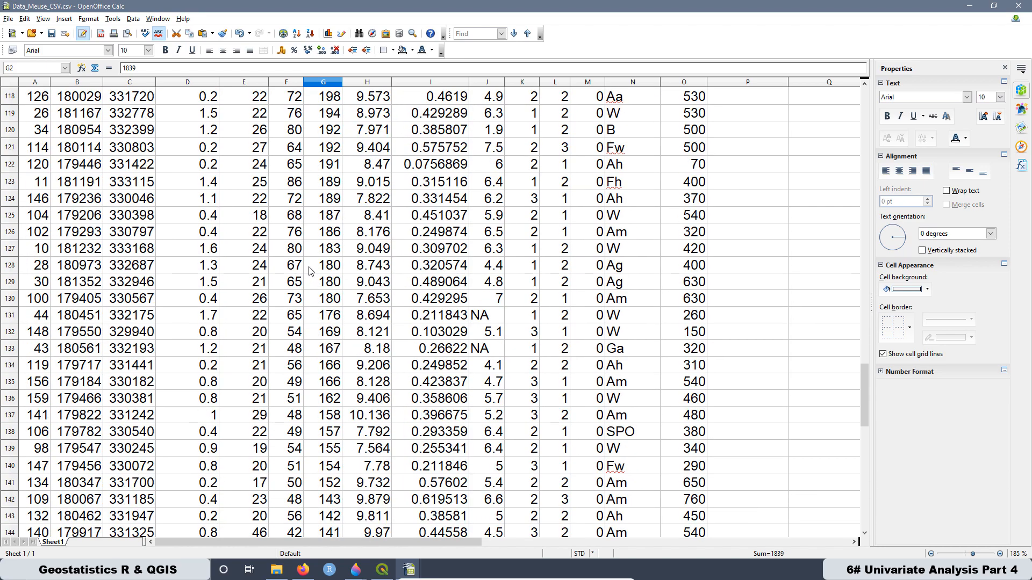
left_click(324, 181)
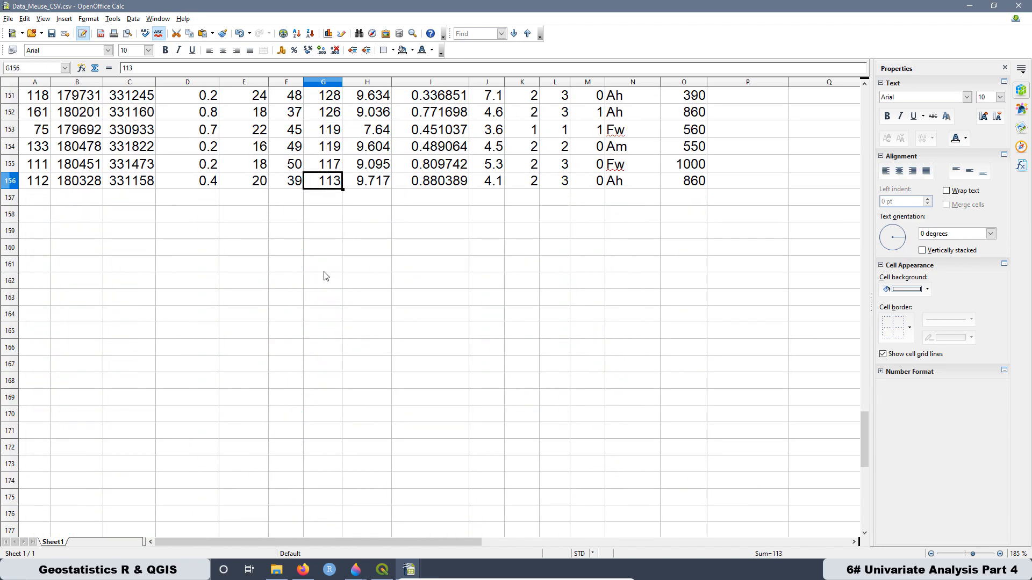
scroll(325, 277, "up", 20)
scroll(355, 232, "up", 19)
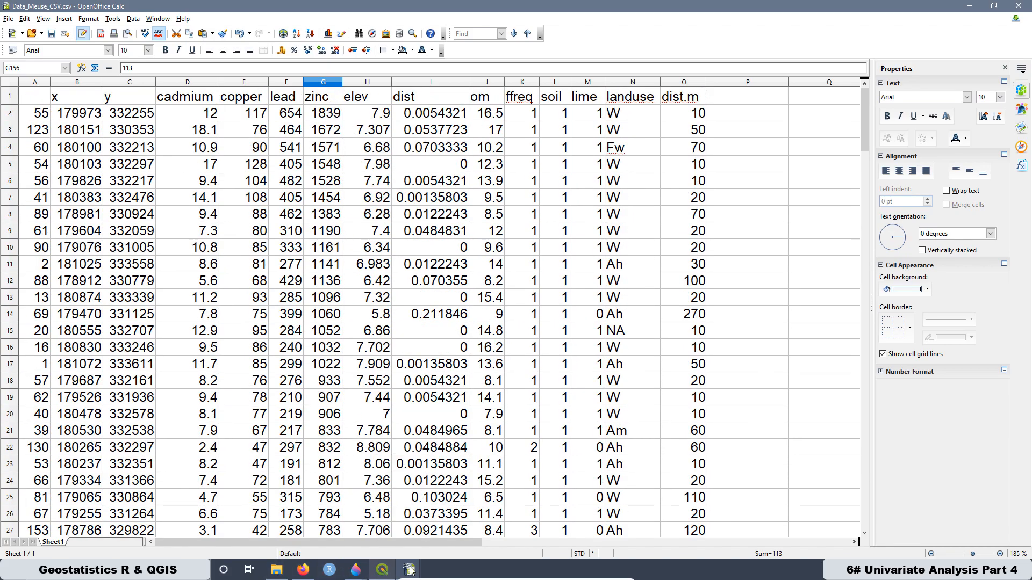
- Return to the statistics spreadsheet and compare its minimum and maximum zinc values, finishing on the median row
mouse_move(410, 569)
left_click(375, 500)
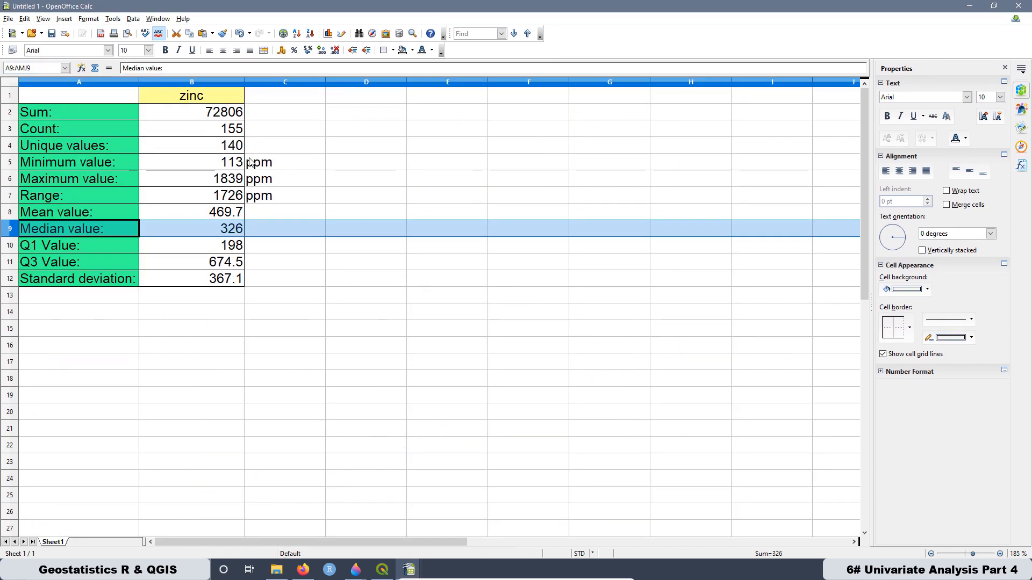
left_click(228, 162)
left_click(211, 180)
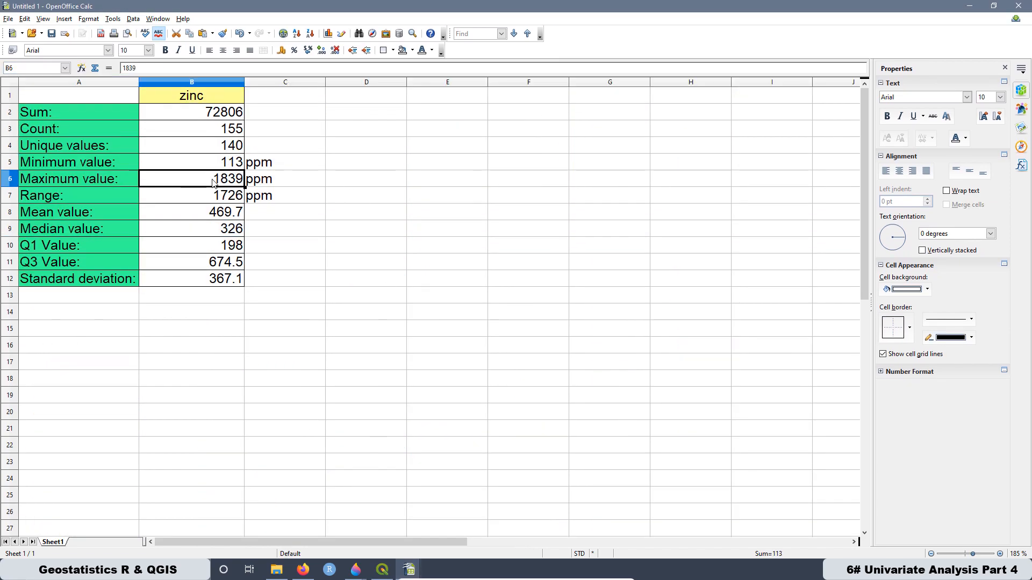
left_click(220, 163)
left_click(221, 179)
left_click(217, 164)
left_click(221, 182)
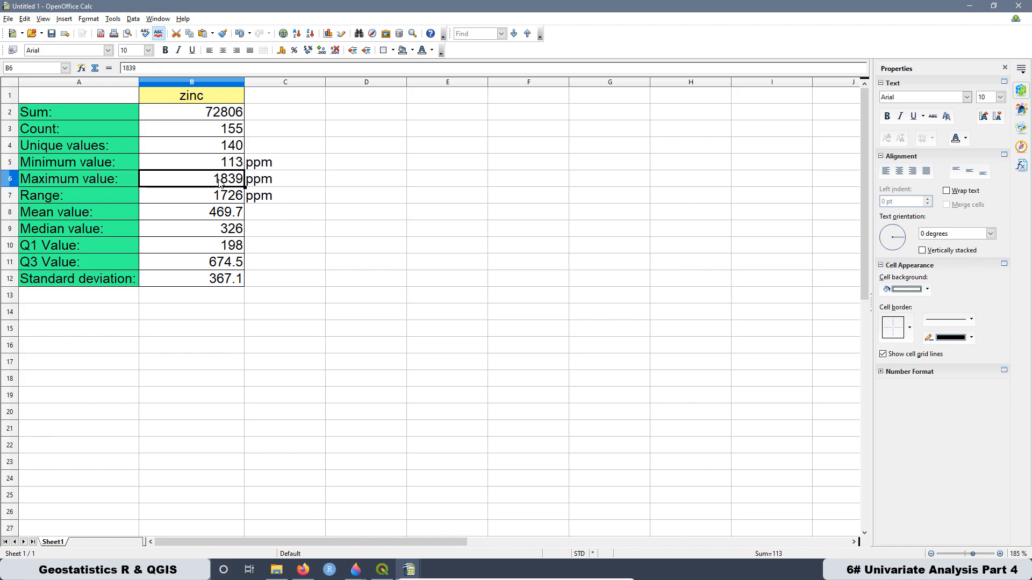
left_click(10, 231)
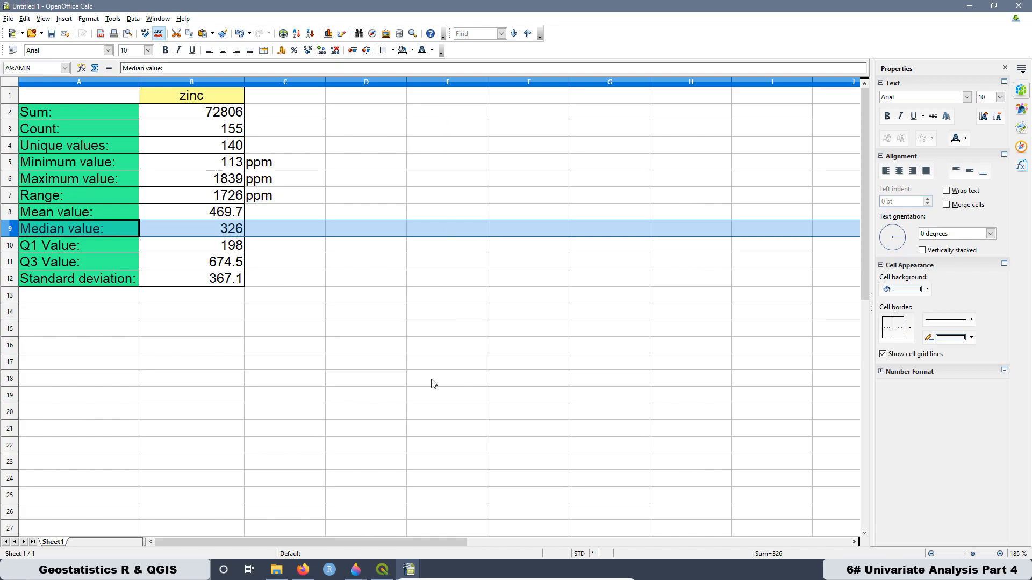
- Calculate half of the zinc count in cell E3 with the formula =155/2
left_click(227, 129)
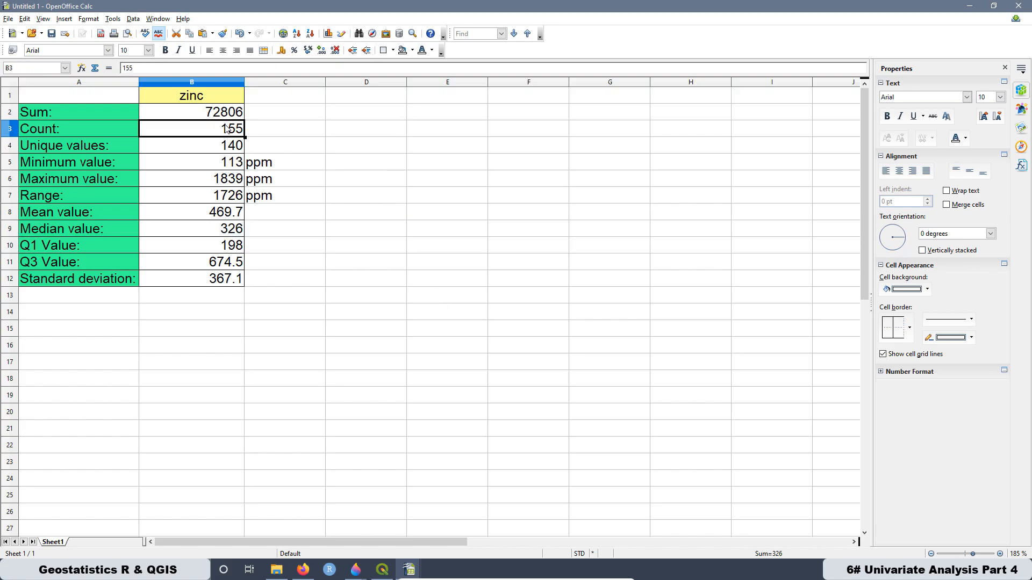
left_click(449, 129)
type("=155/2")
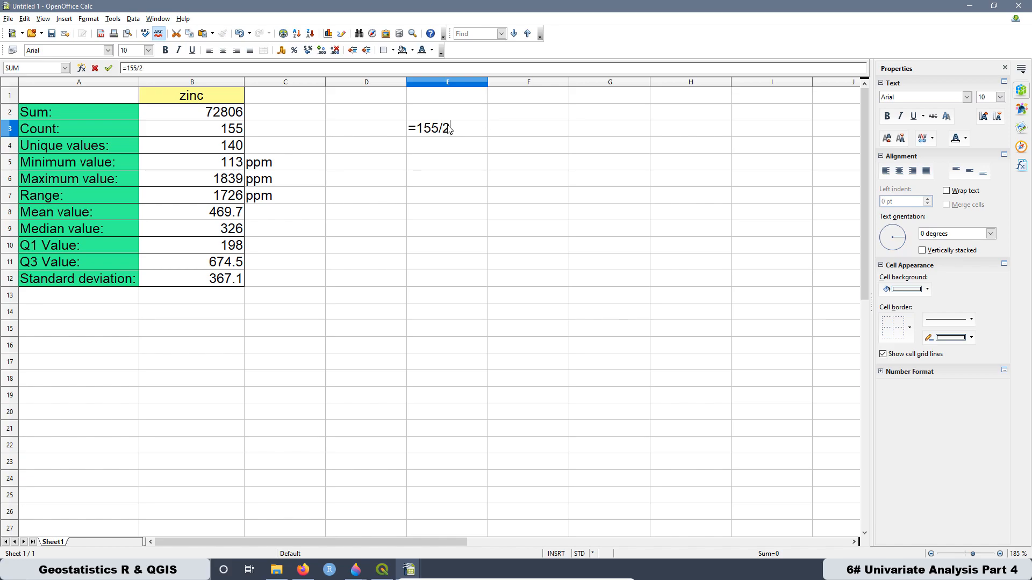
key("Return")
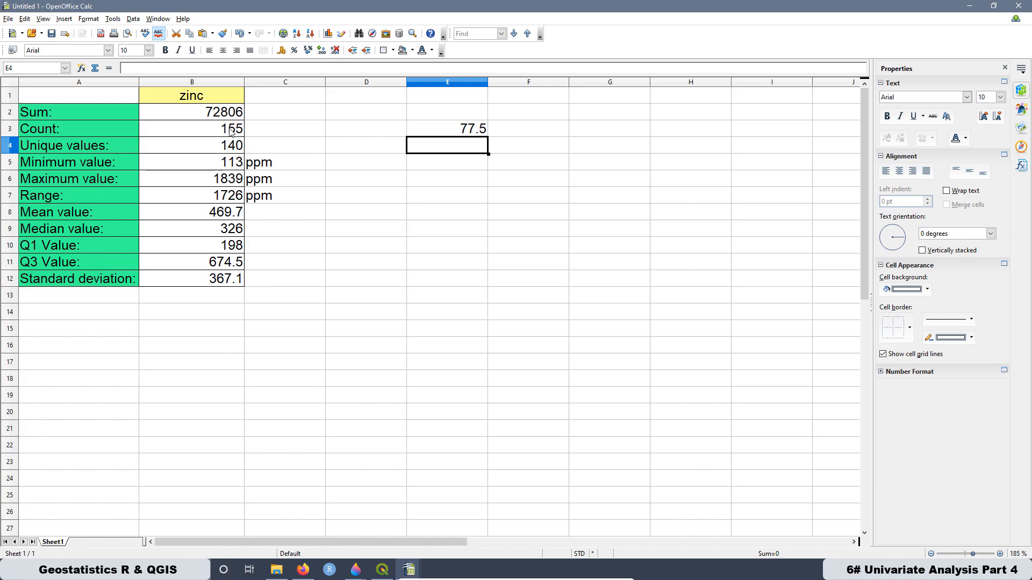
- List the positions 77, 78 and 79 in cells G3 to G5 and select the middle position, 78
left_click(587, 133)
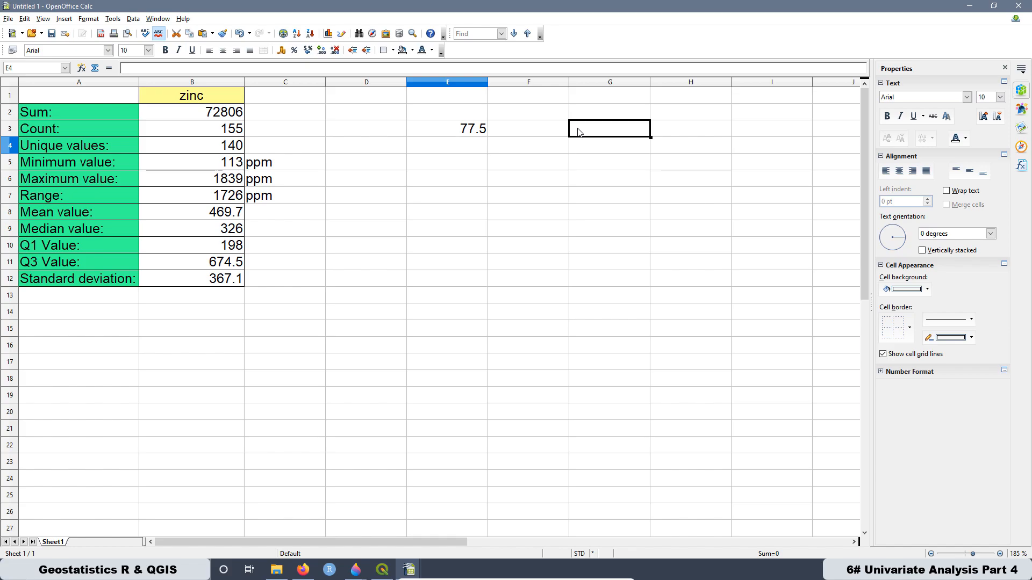
type("77")
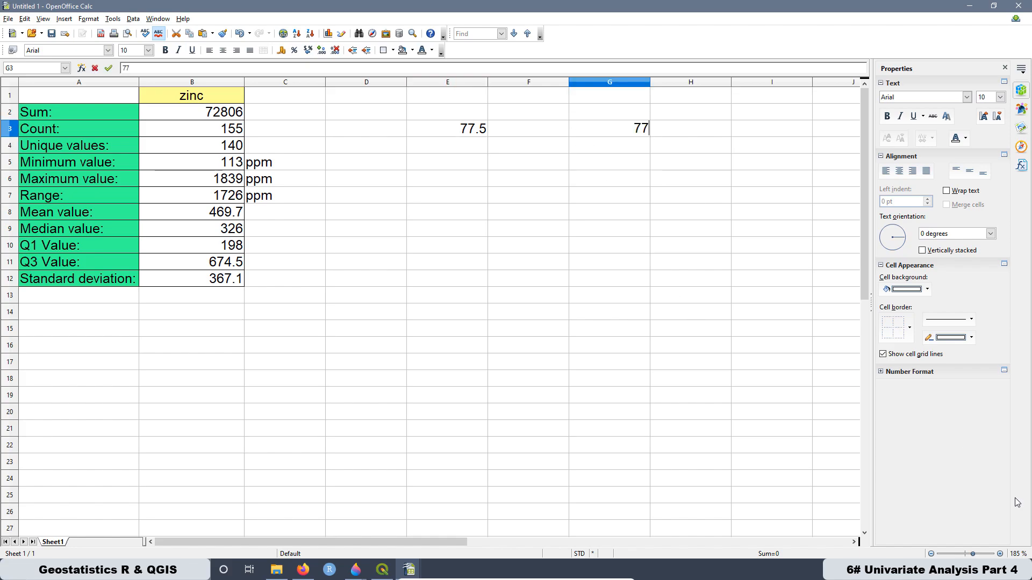
key("Return")
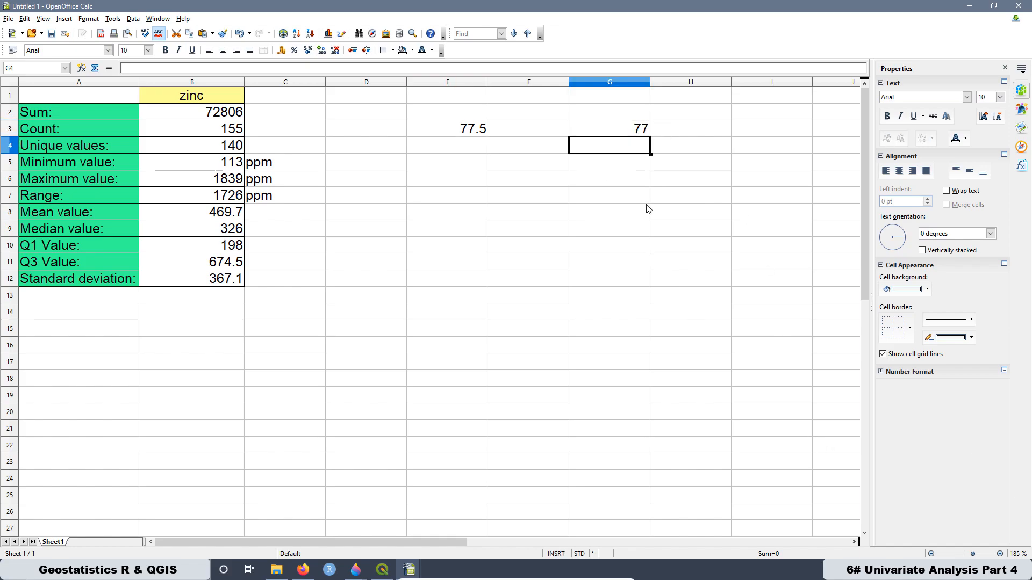
type("78")
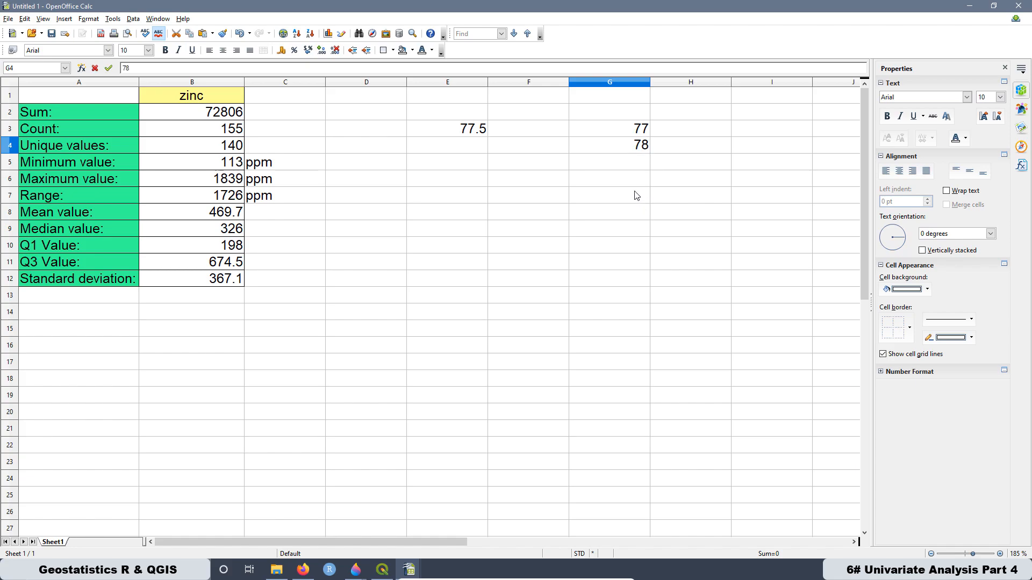
left_click(628, 167)
type("7")
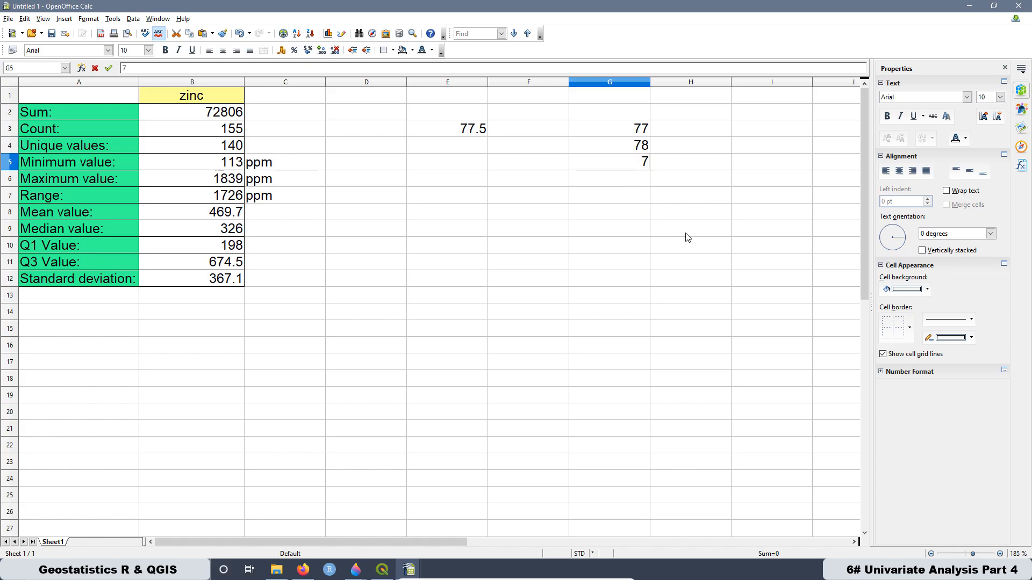
type("9")
key("Return")
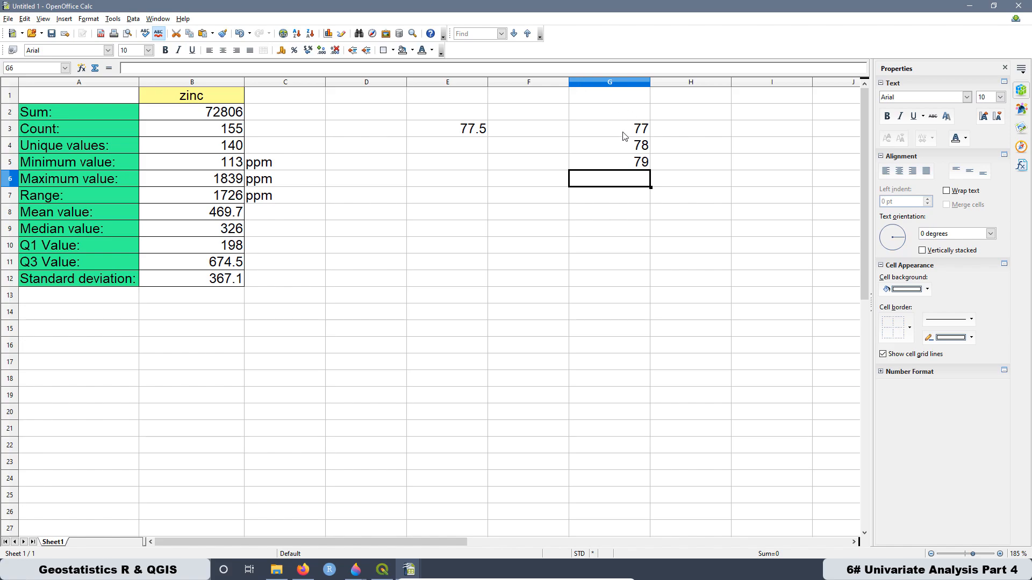
left_click(625, 149)
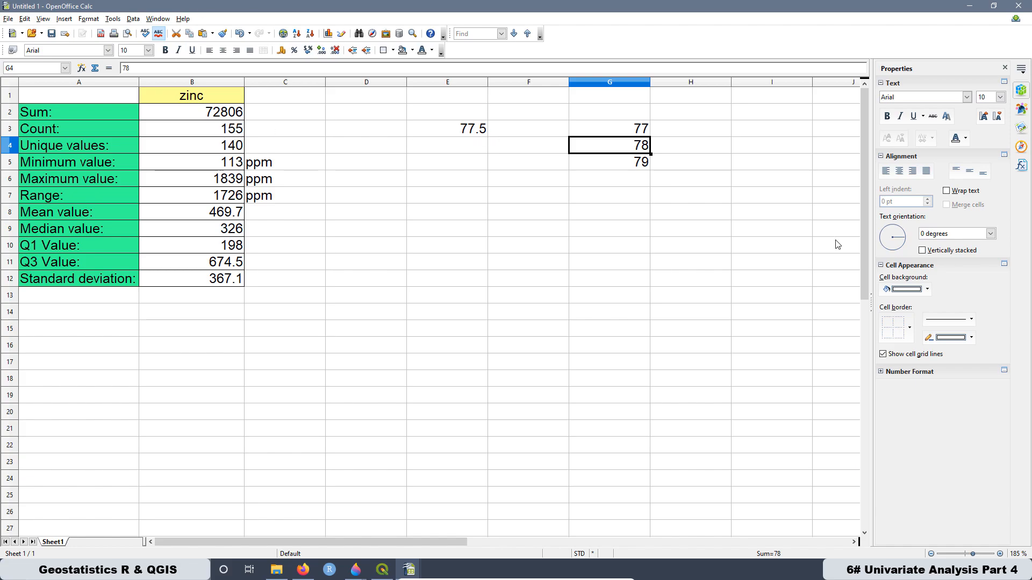
left_click(678, 183)
left_click(626, 149)
- Switch to the sorted Data_Meuse_CSV table, check rows 77 to 79 around the middle and select the zinc value in G79
left_click(382, 570)
mouse_move(409, 570)
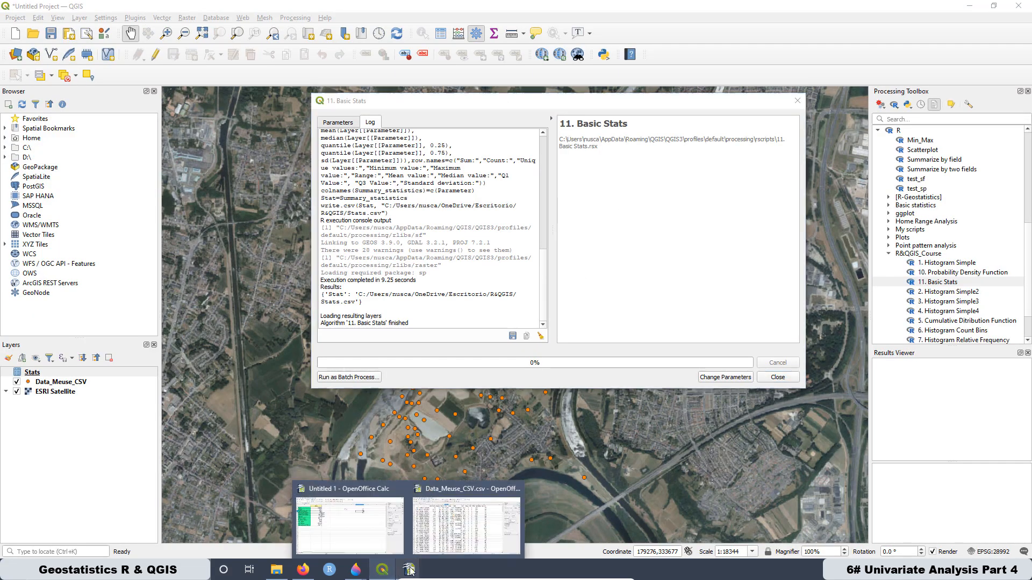
left_click(441, 517)
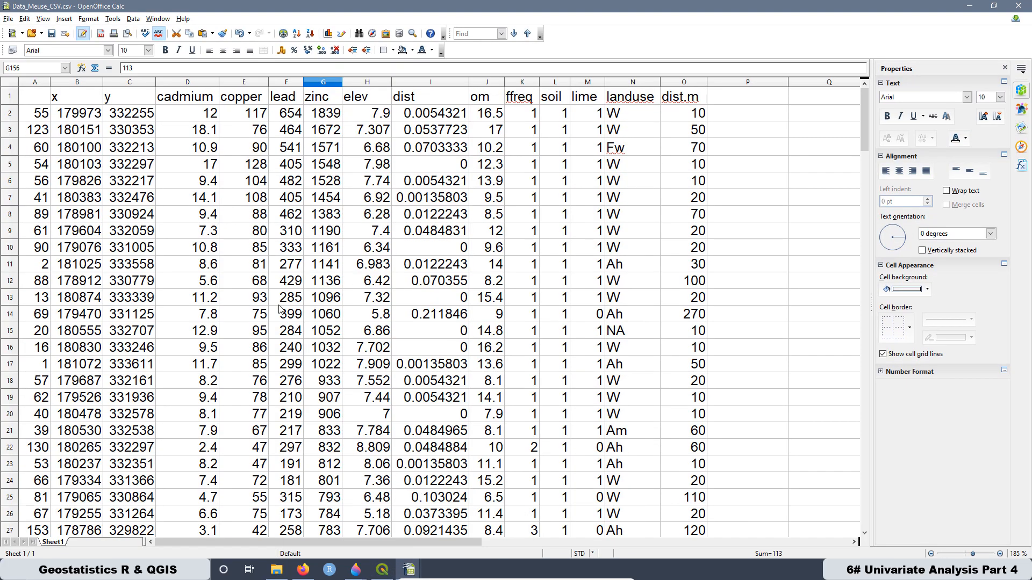
left_click(10, 113)
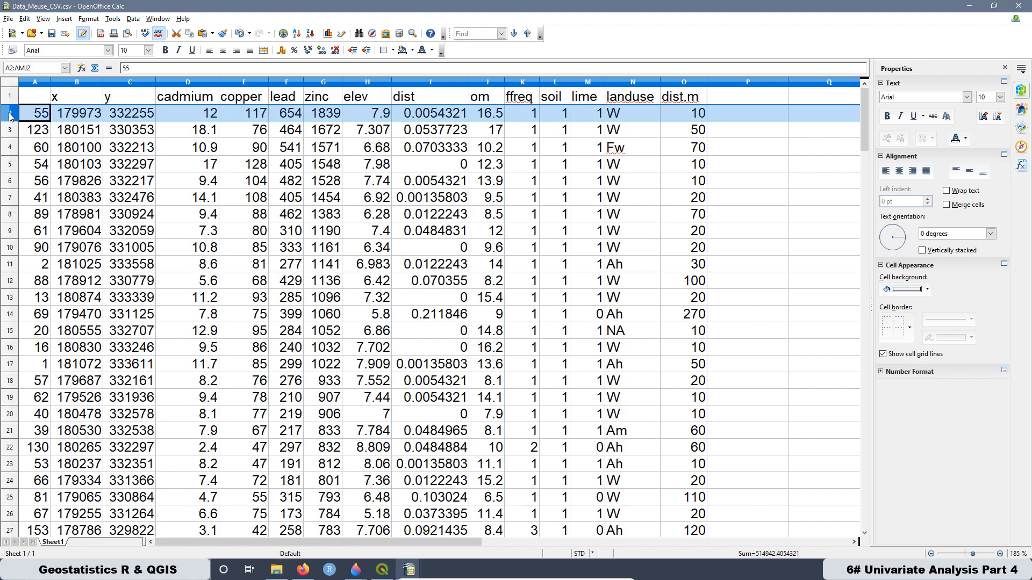
scroll(180, 258, "down", 15)
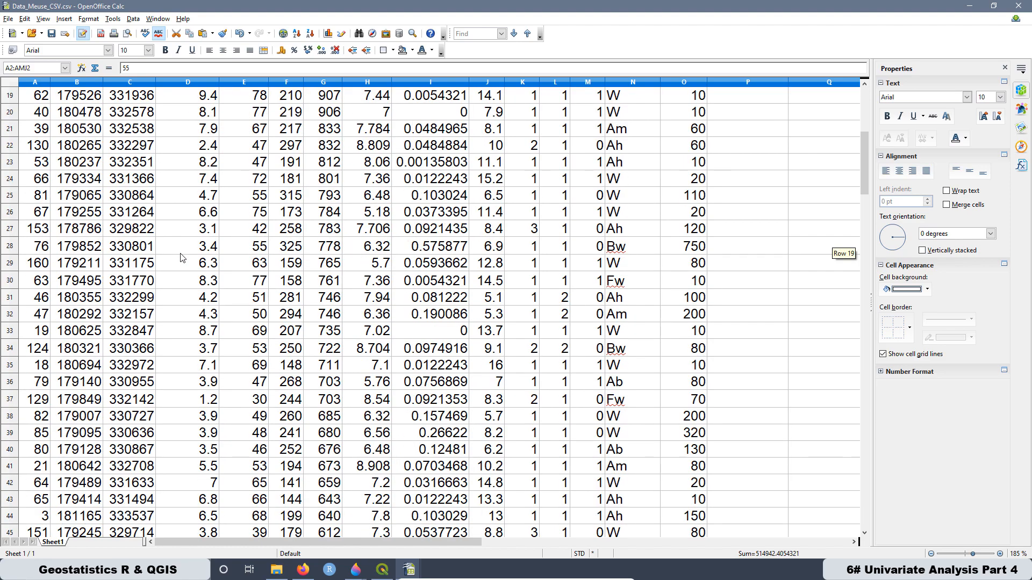
scroll(91, 304, "down", 8)
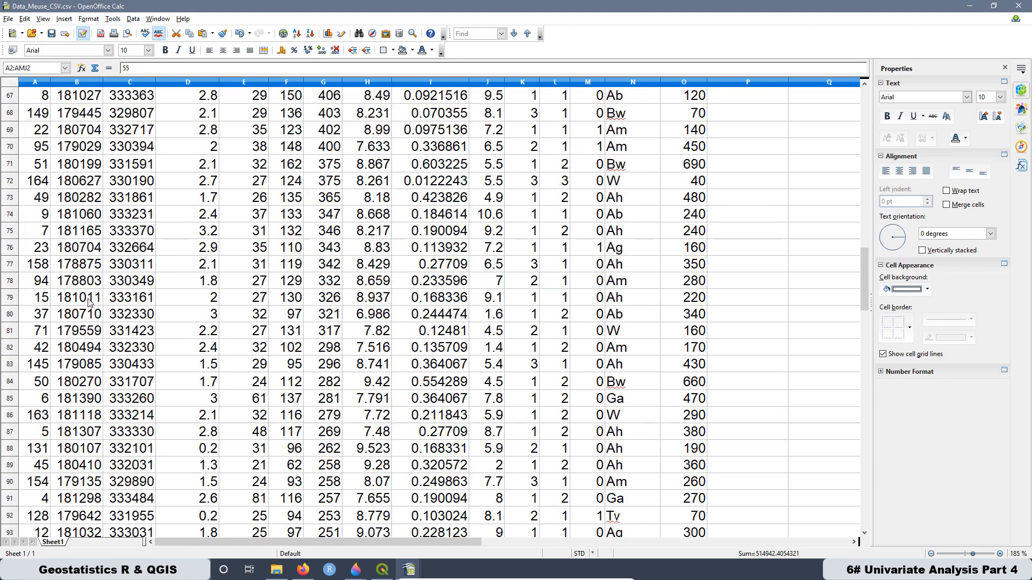
scroll(70, 331, "up", 1)
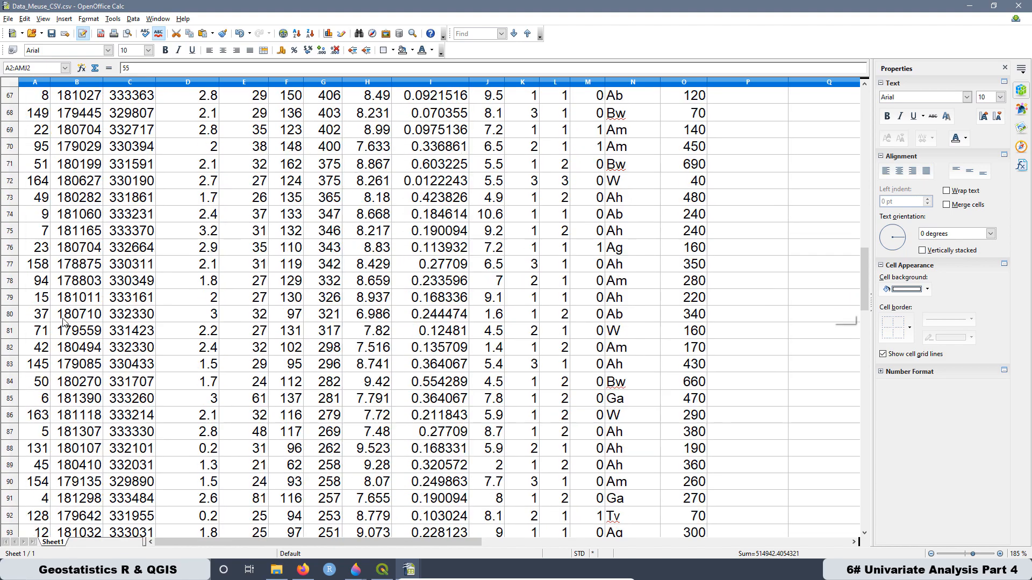
left_click(10, 263)
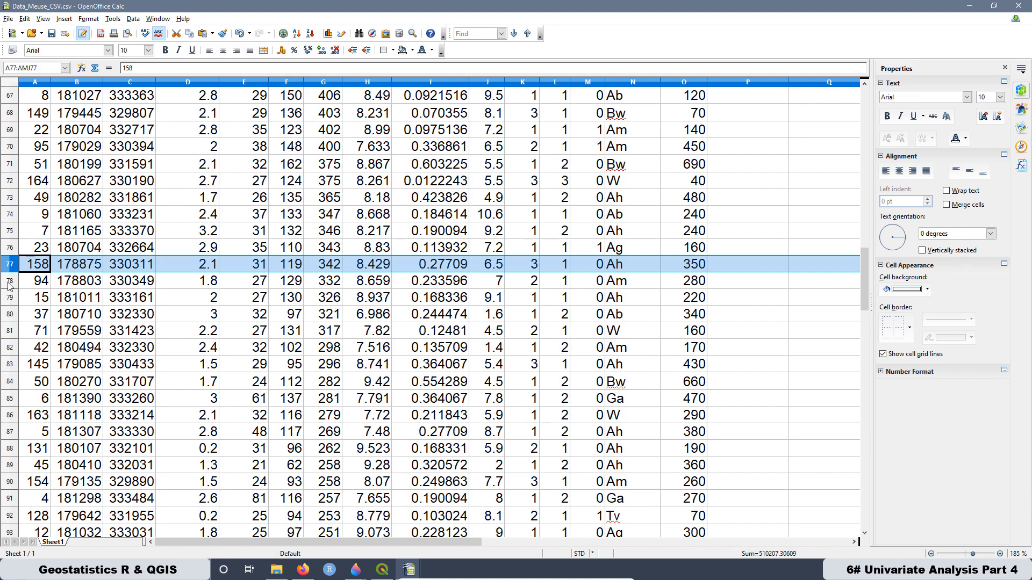
left_click(9, 283)
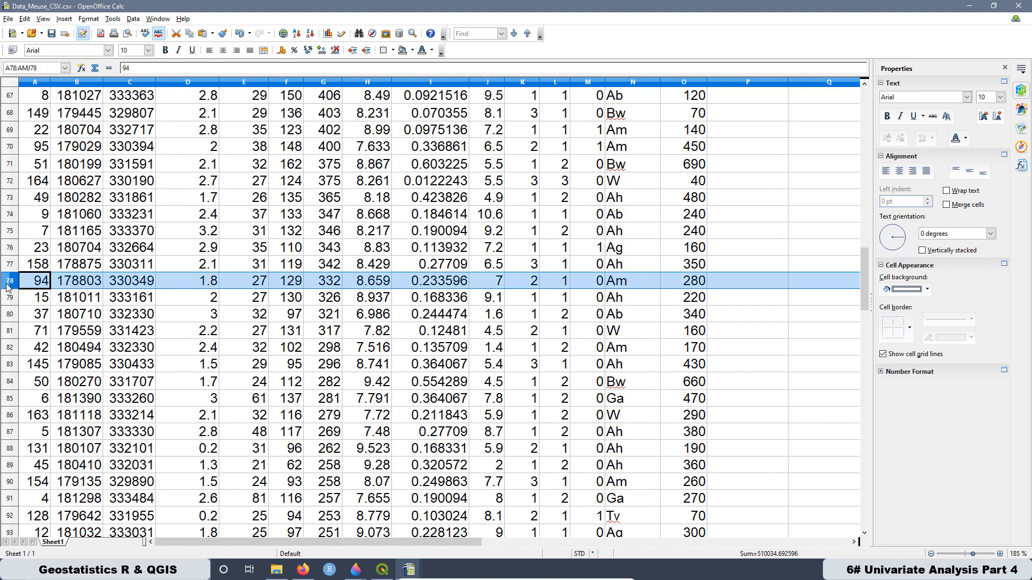
left_click(9, 303)
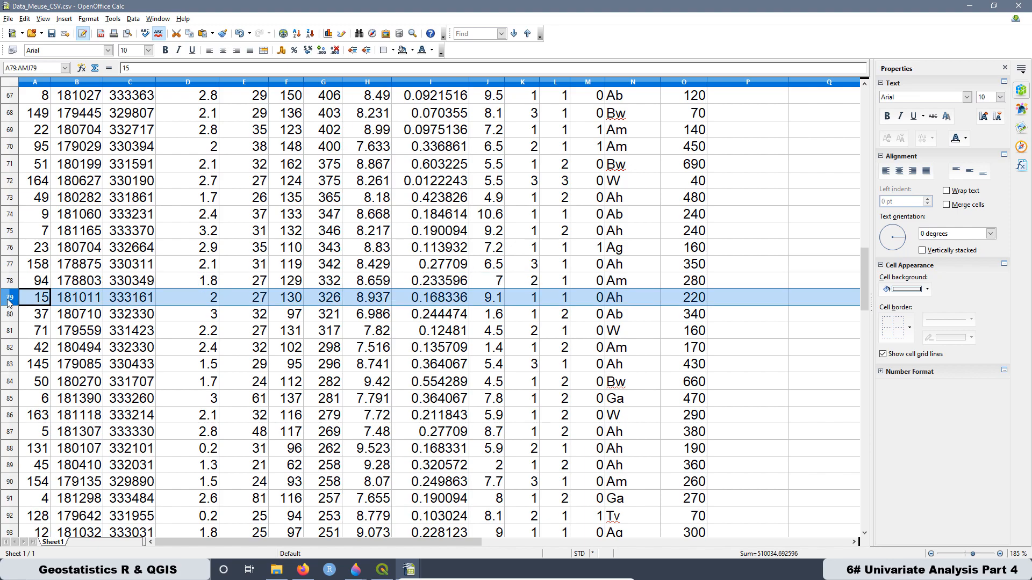
left_click(327, 302)
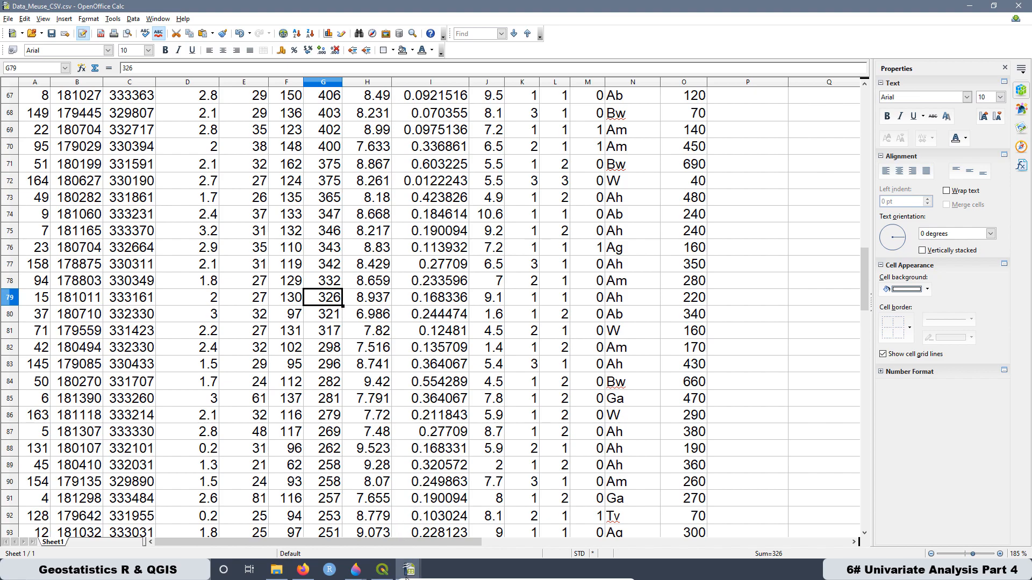
- Return to the statistics spreadsheet, point out the count cell and add position 80 in cell G6
mouse_move(410, 574)
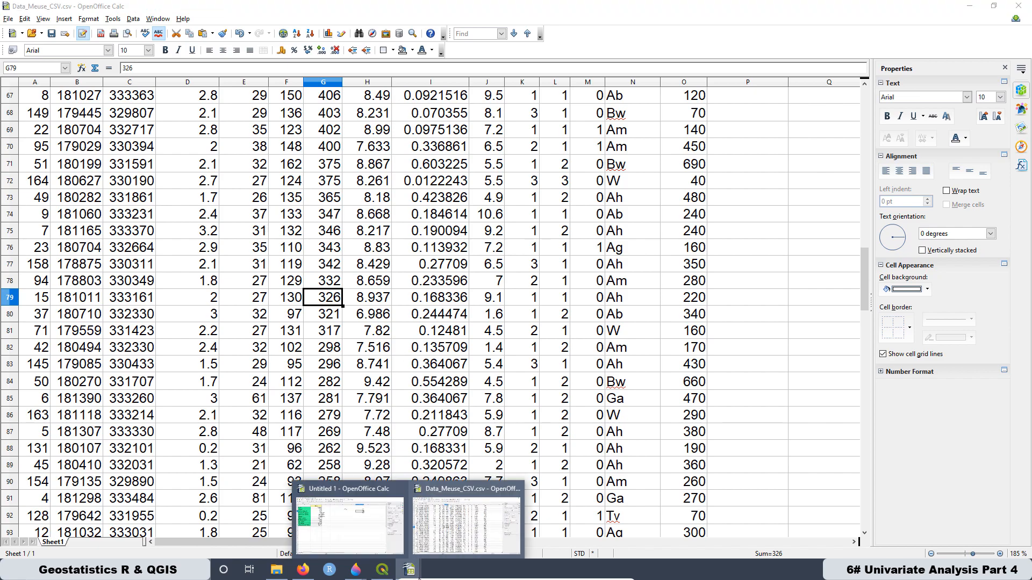
left_click(354, 500)
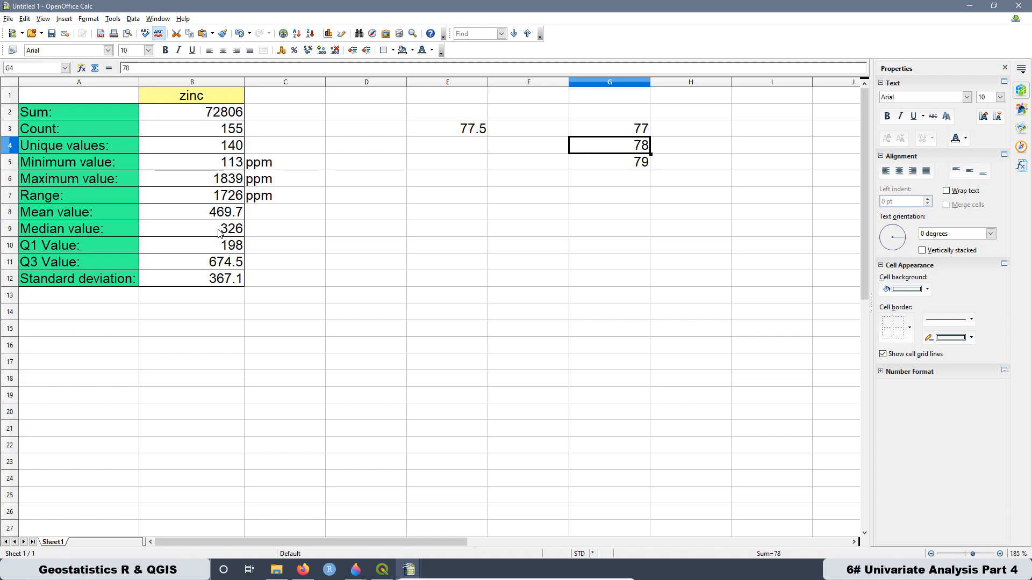
left_click(212, 131)
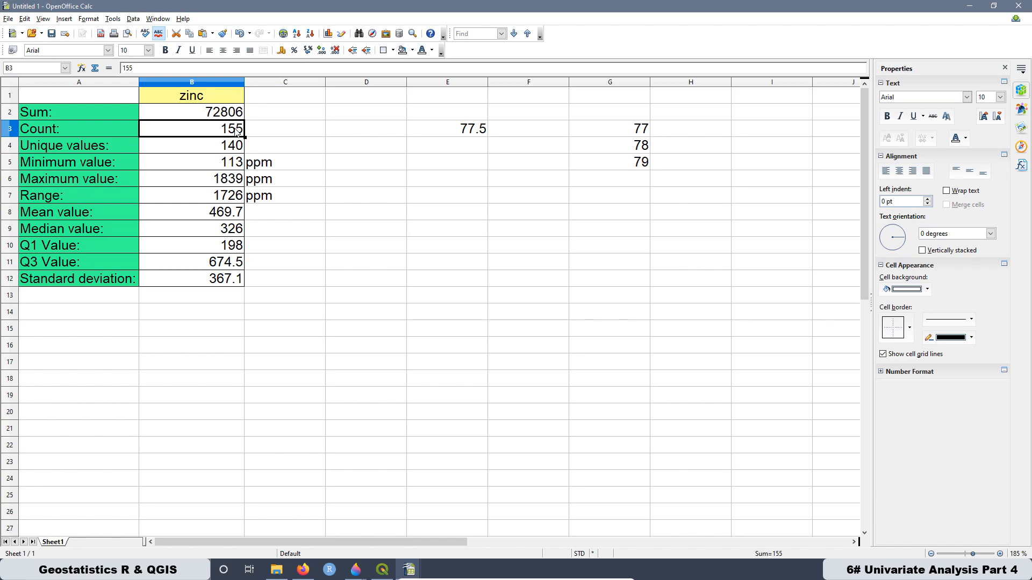
left_click(542, 213)
left_click(637, 183)
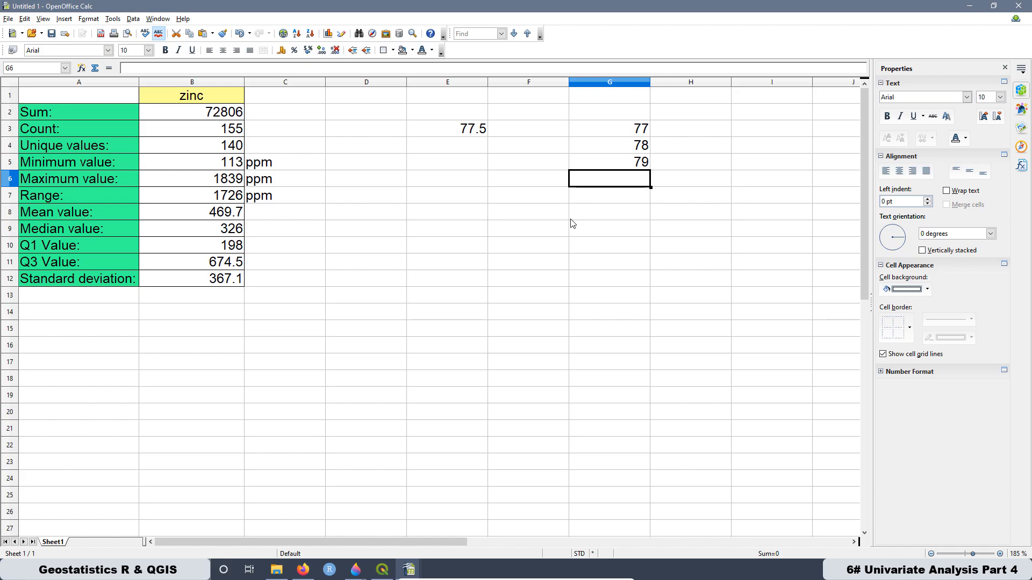
type("80")
key("Return")
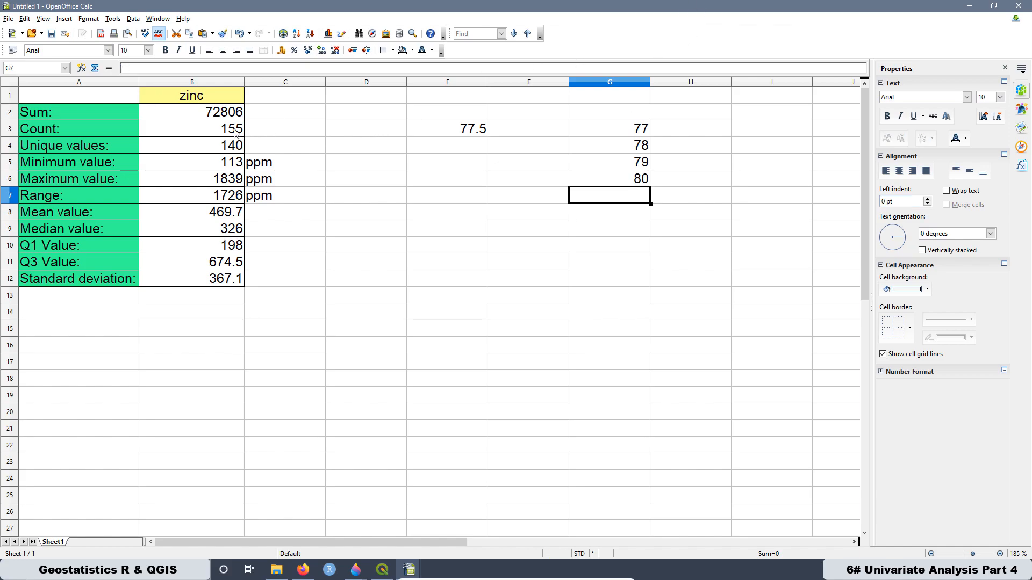
- Highlight the two middle positions in G4:G5, then select the mean value row
mouse_move(641, 149)
left_mouse_down()
mouse_move(639, 163)
mouse_move(631, 157)
left_mouse_up()
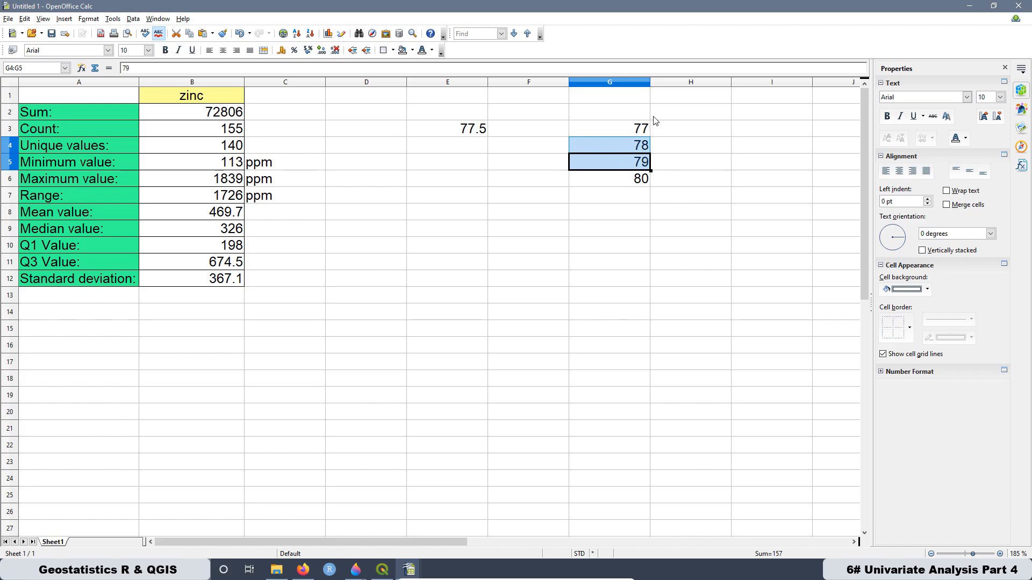
left_click(621, 143)
left_click(624, 159)
left_click_drag(620, 146, 621, 163)
left_click(473, 299)
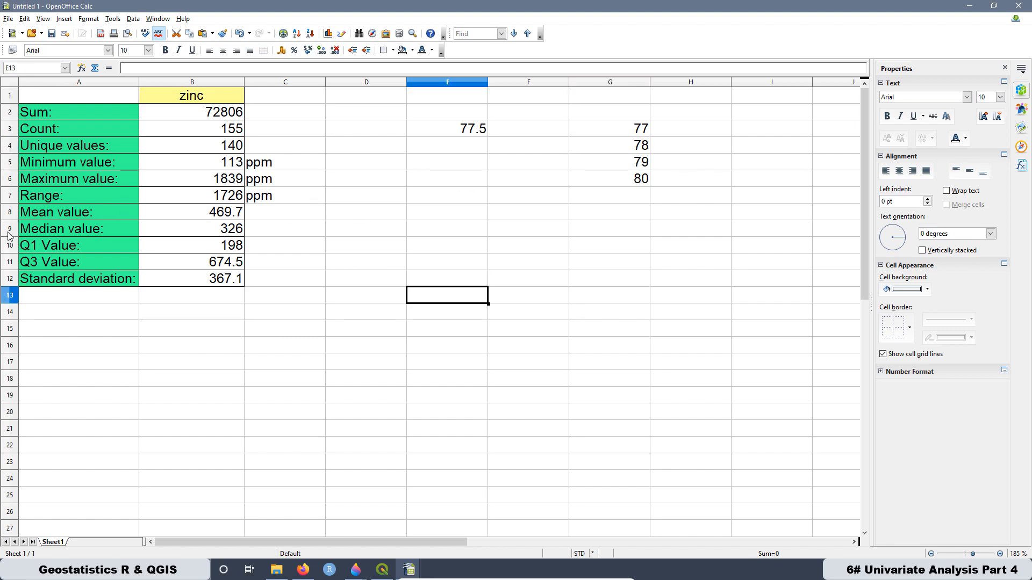
left_click(9, 212)
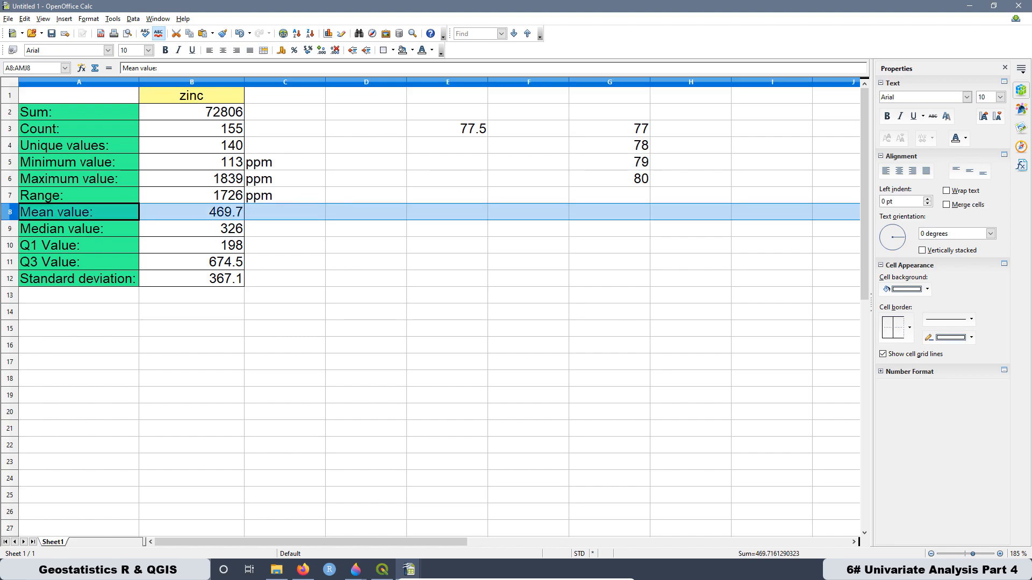
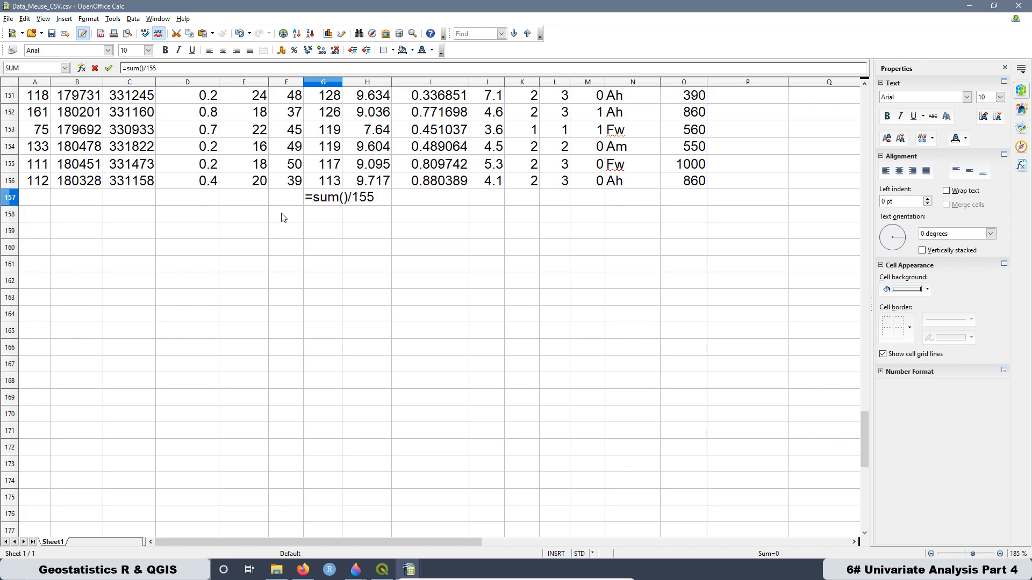
- Enter the formula =SUM(G2:G156)/155 in cell G157 to compute the zinc mean by hand
key("Return")
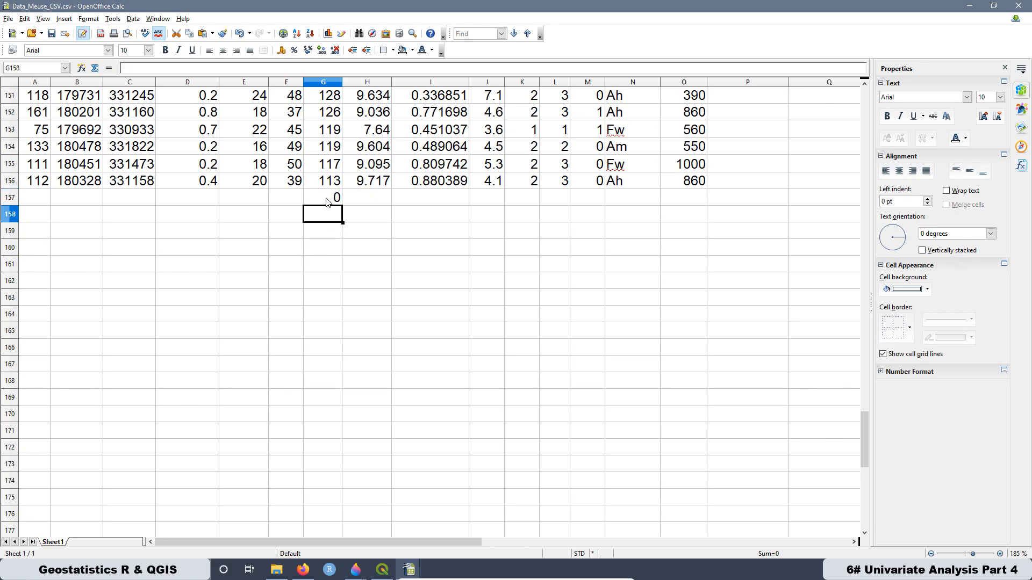
double_click(323, 199)
left_click(345, 198)
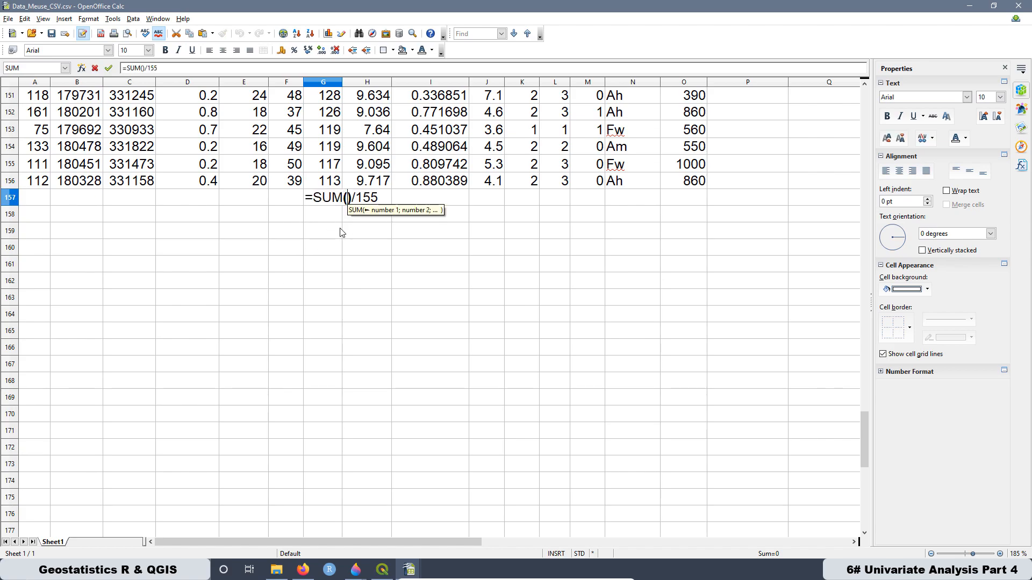
scroll(342, 201, "up", 20)
scroll(342, 203, "up", 20)
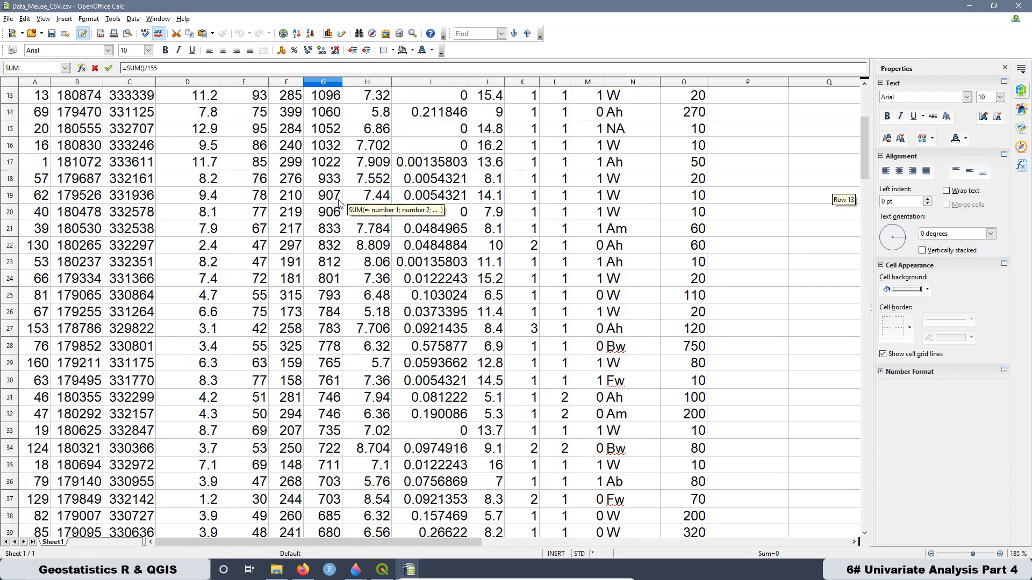
left_click_drag(327, 114, 332, 436)
key("Return")
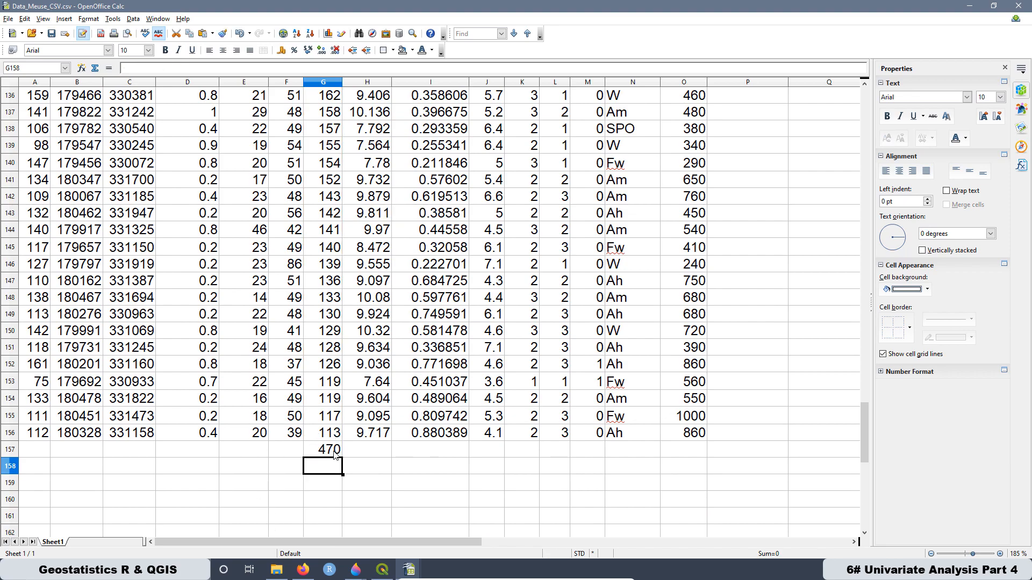
- Compare the G157 result with the mean in the statistics spreadsheet, and widen column G to show its decimals
left_click(334, 453)
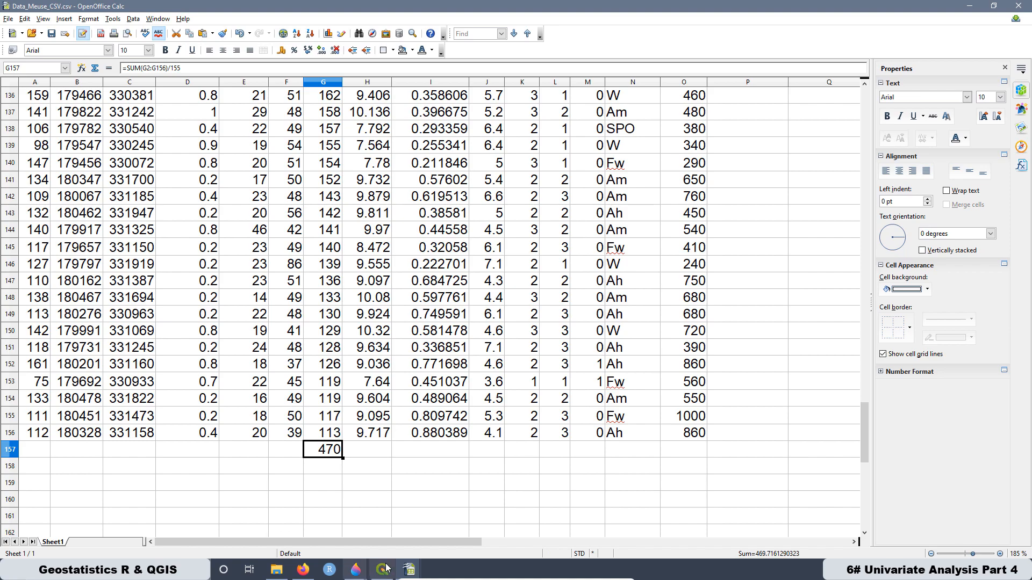
left_click(409, 570)
left_click(331, 496)
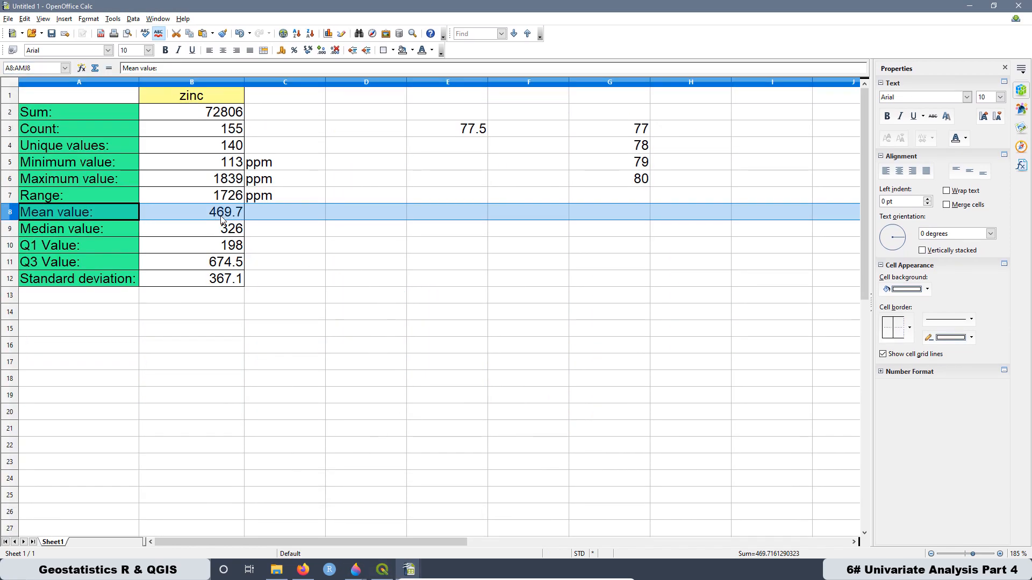
left_click(970, 6)
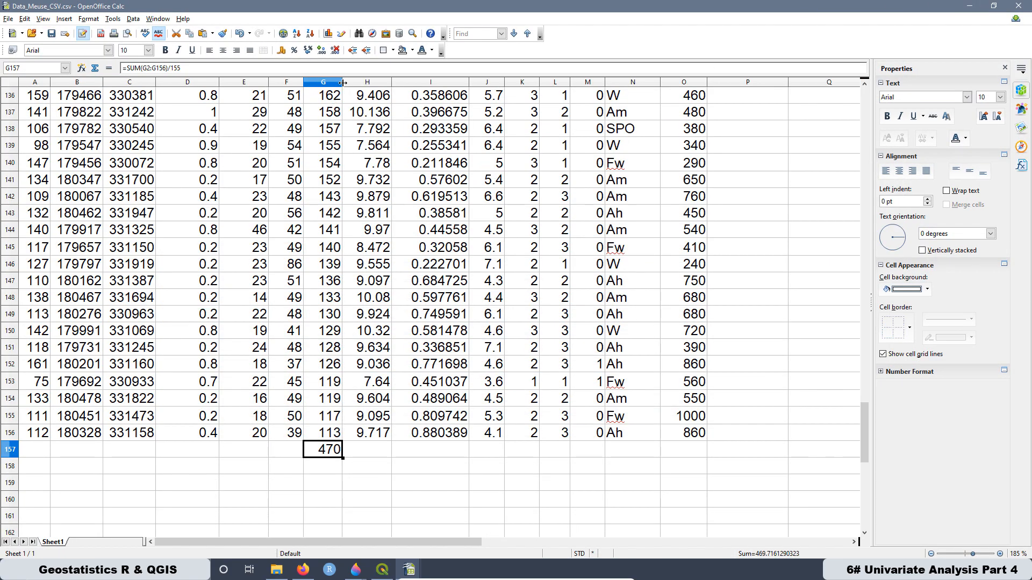
left_click_drag(343, 82, 353, 82)
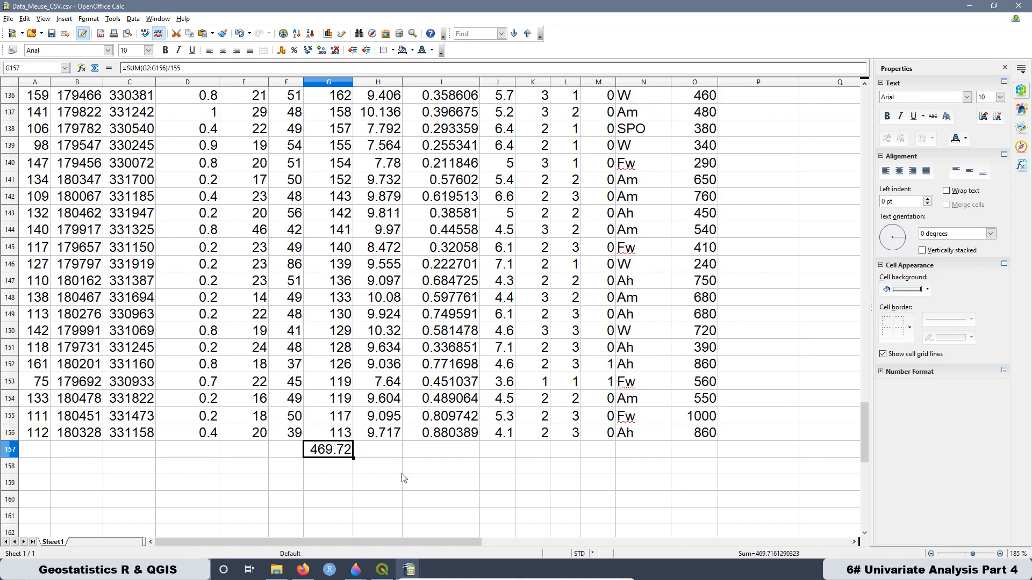
- Return to the statistics spreadsheet and highlight the median, Q1 and Q3 labels in A9:A11
mouse_move(409, 569)
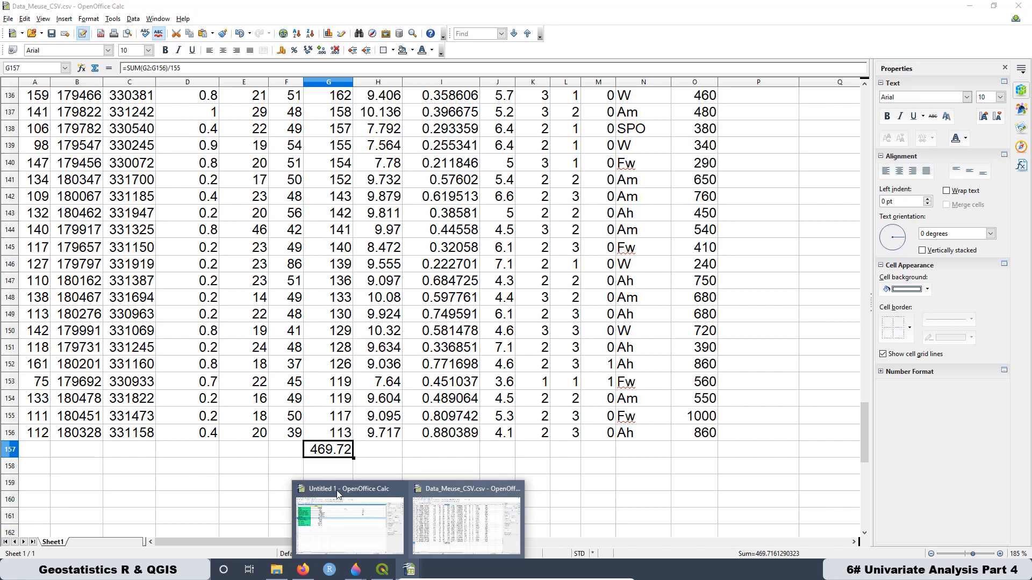
left_click(337, 524)
left_click(49, 334)
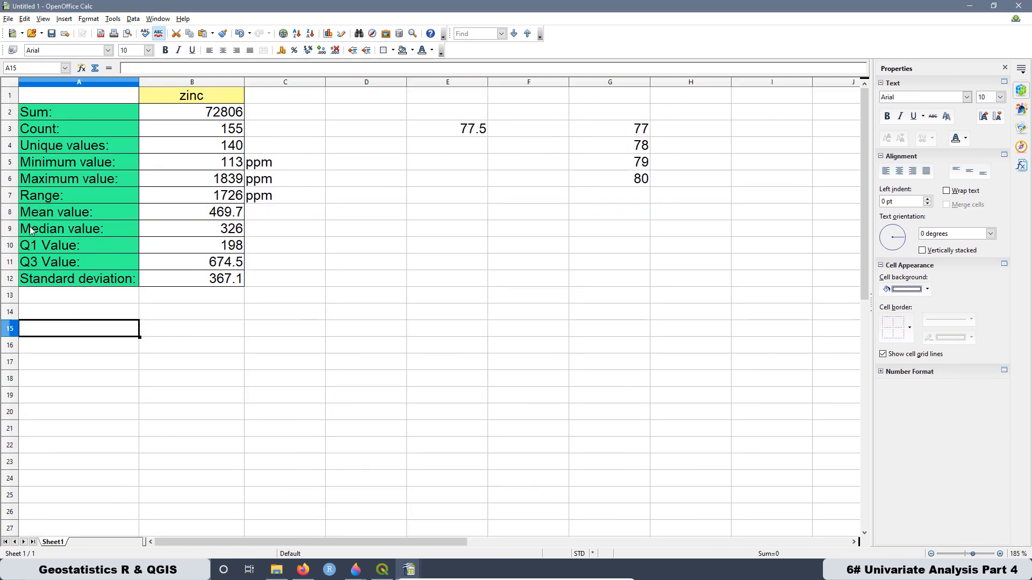
left_click_drag(53, 228, 66, 264)
left_click(134, 316)
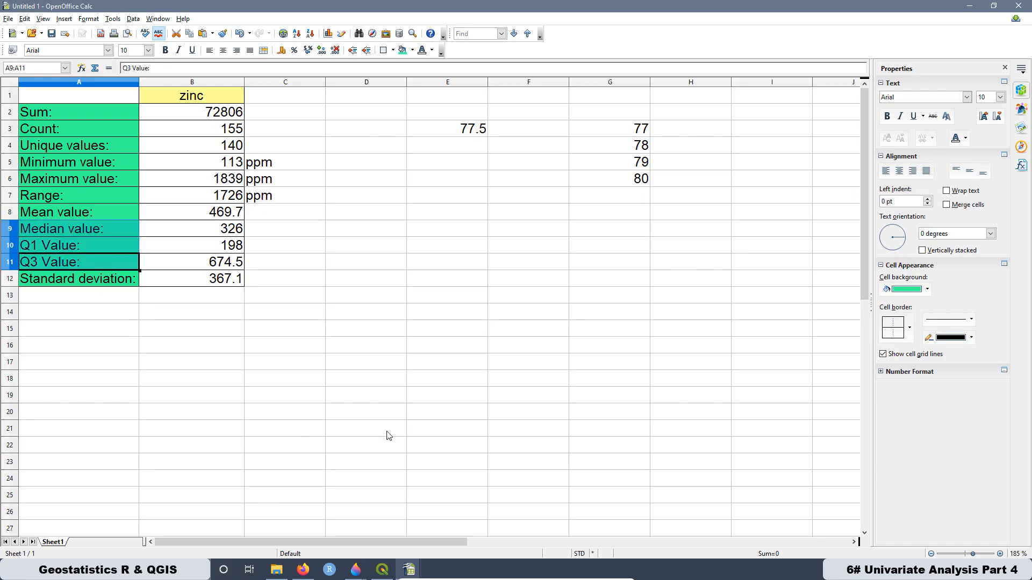
- Switch to the CDF.png plot in Paint 3D, examine the marked Q1, Q2 and Q3 lines, and return to the statistics spreadsheet
left_click(356, 575)
left_click(413, 489)
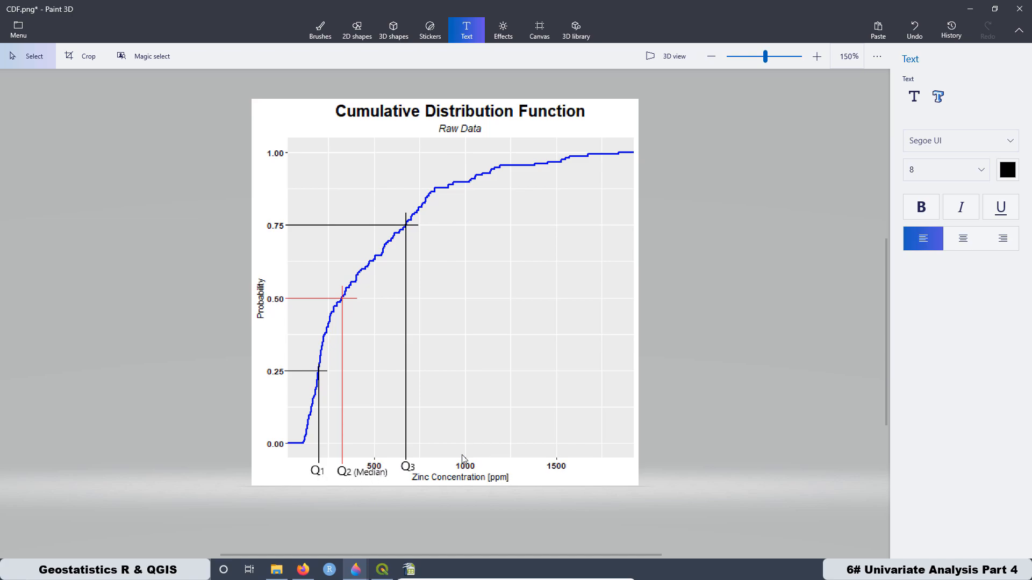
mouse_move(409, 569)
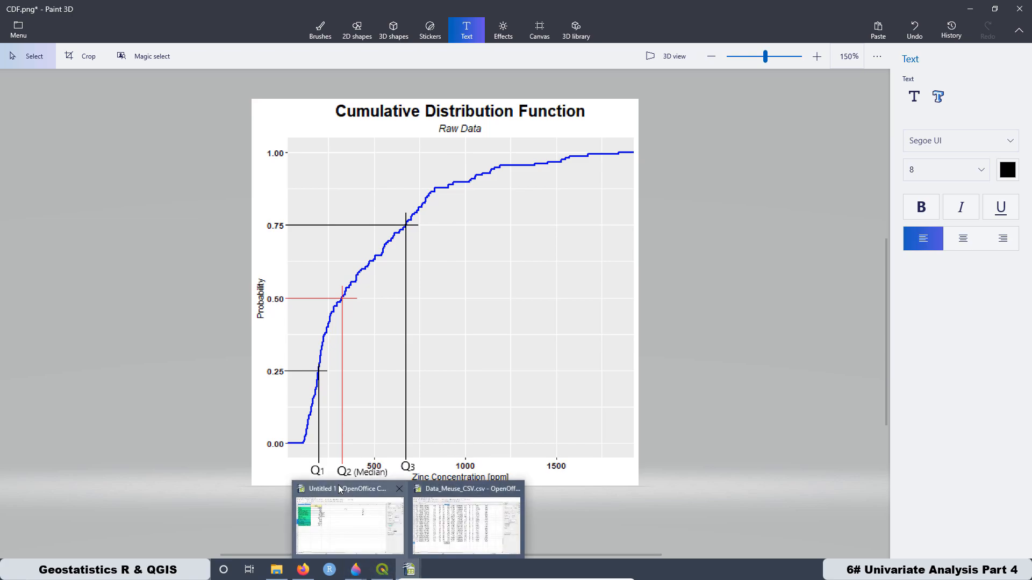
left_click(338, 488)
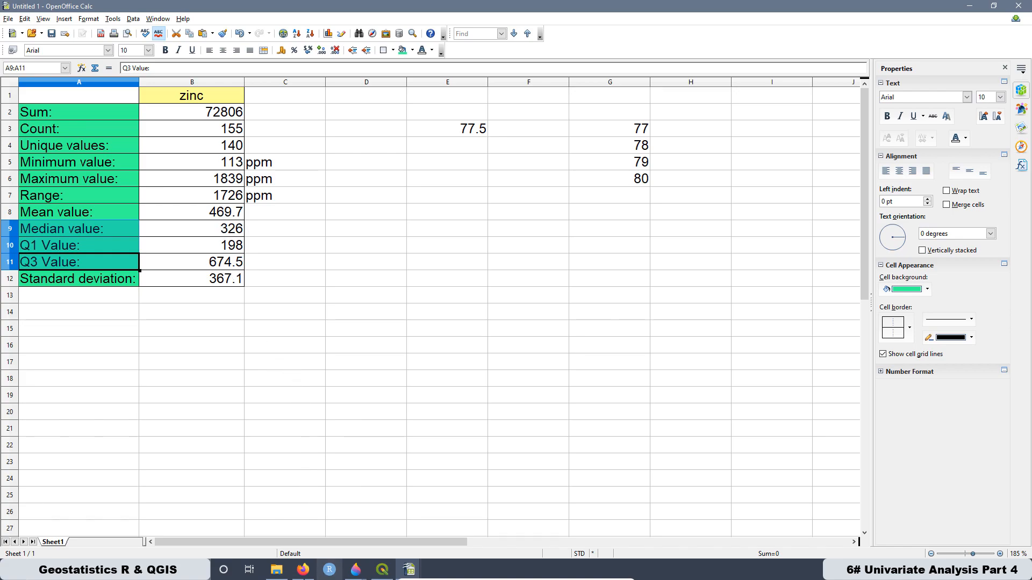
- Switch to QGIS, close the Basic Stats dialog and paste the ggplot2 box plot code into a new R script
left_click(381, 569)
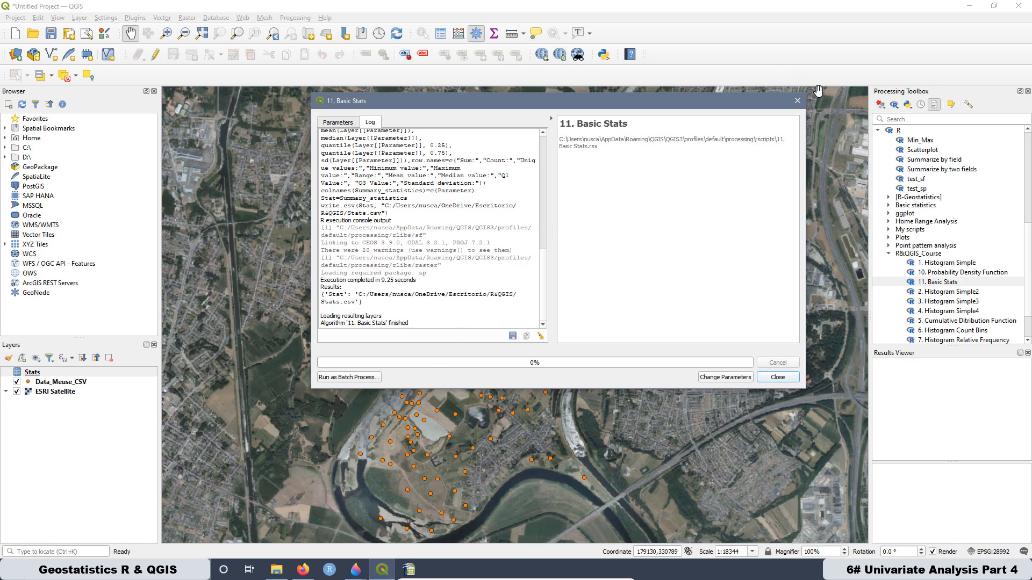
left_click(798, 101)
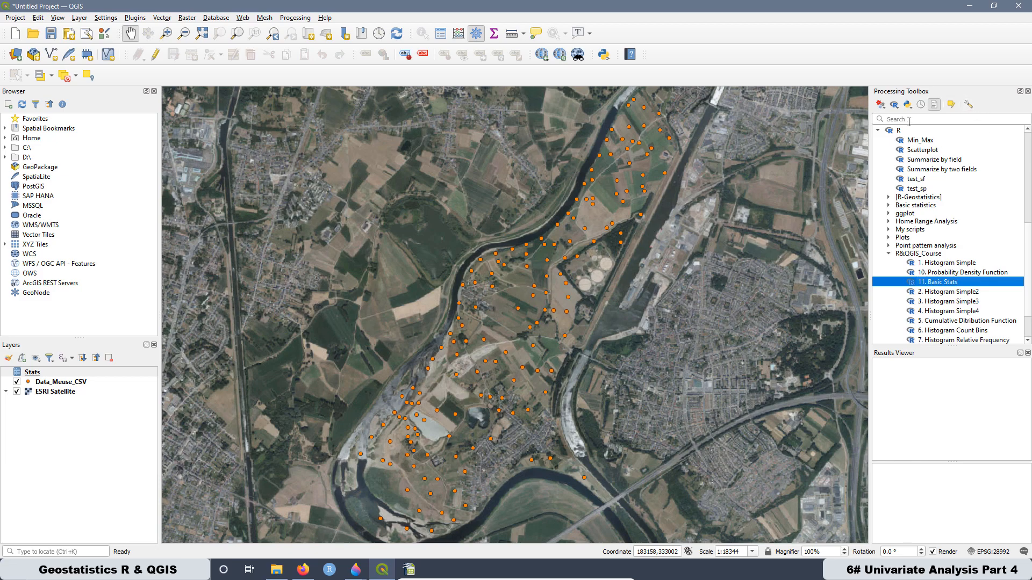
left_click(894, 104)
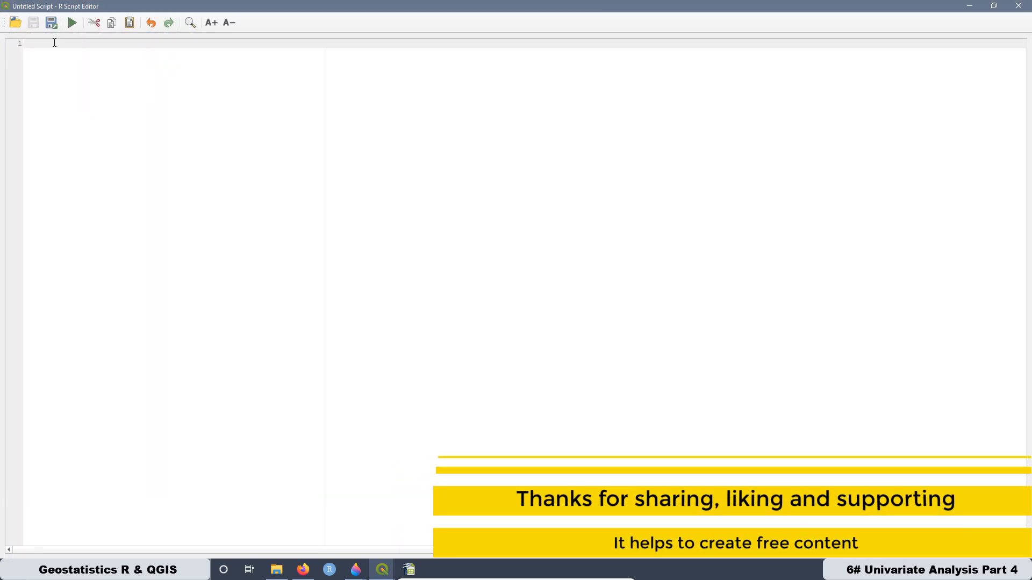
right_click(53, 42)
left_click(86, 100)
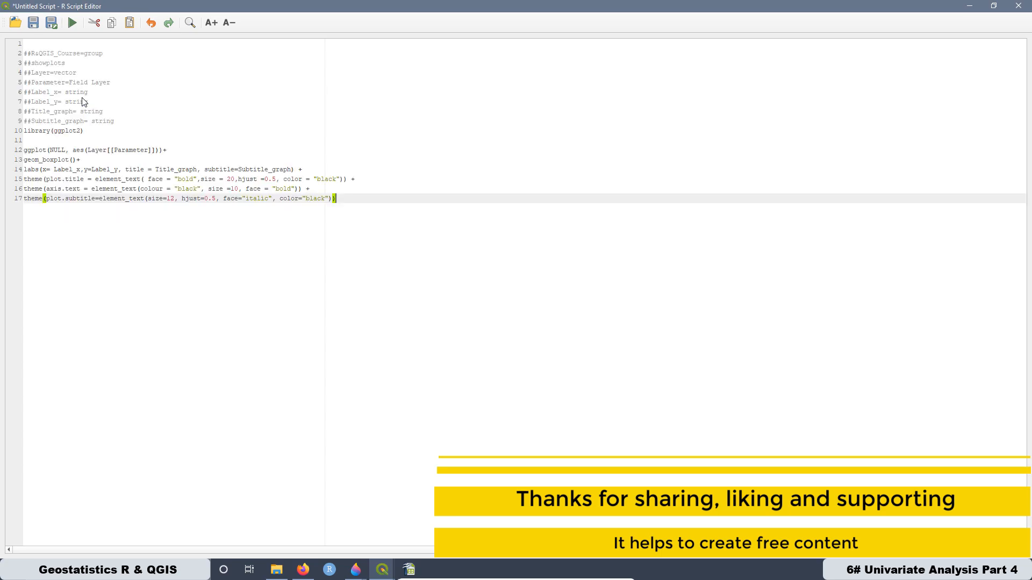
- Enlarge the script text and review the header parameters in lines 2 to 9 and the geom_boxplot function
left_click(214, 24)
left_click(214, 24)
left_click(215, 23)
left_click(215, 24)
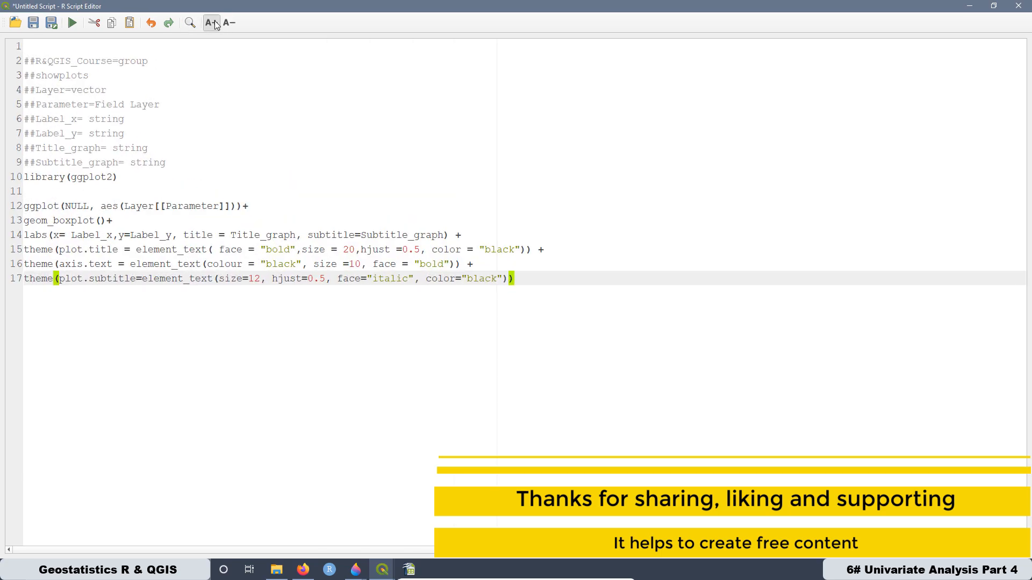
left_click(215, 22)
left_click(215, 21)
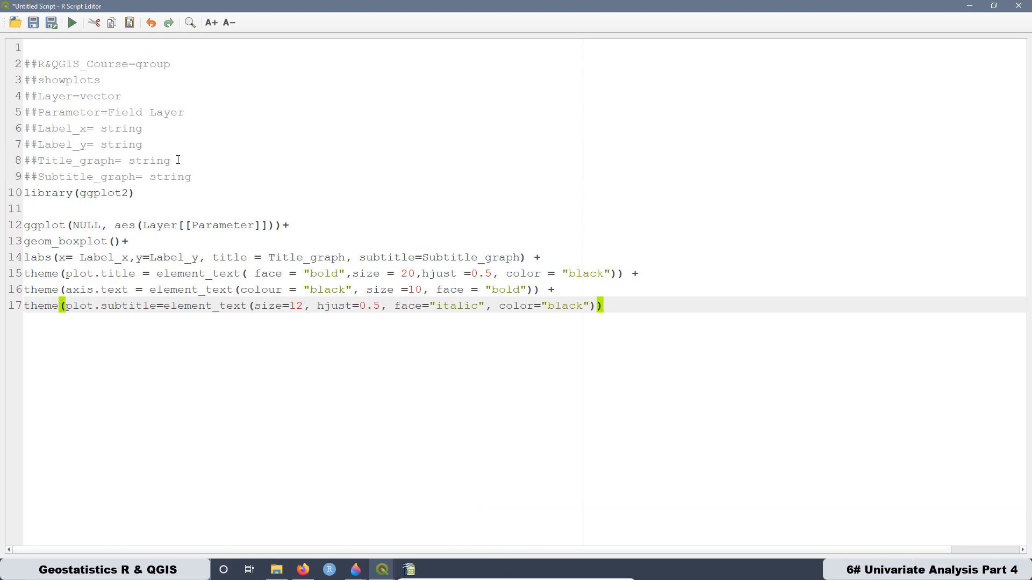
left_click_drag(200, 181, 25, 62)
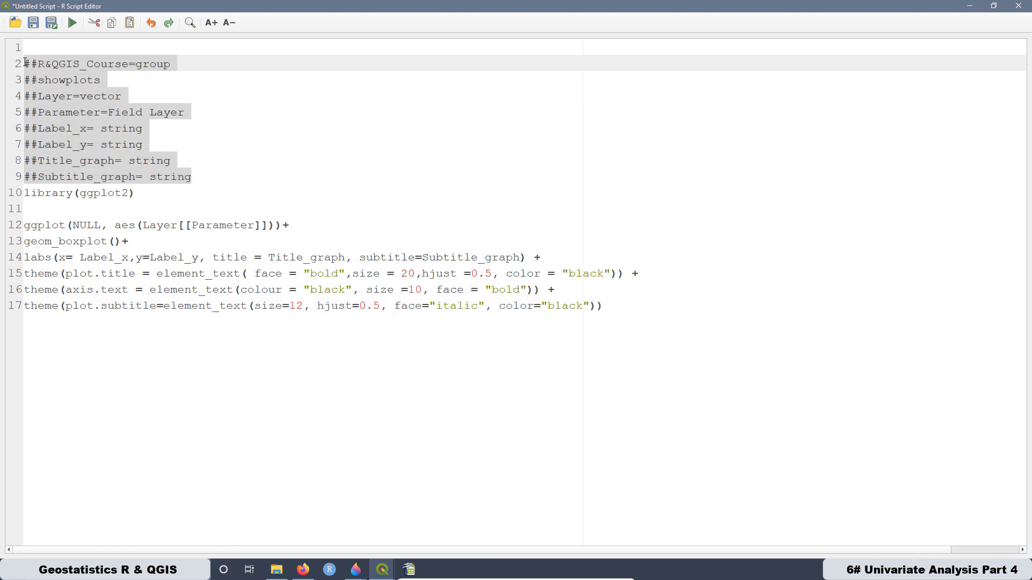
left_click(276, 150)
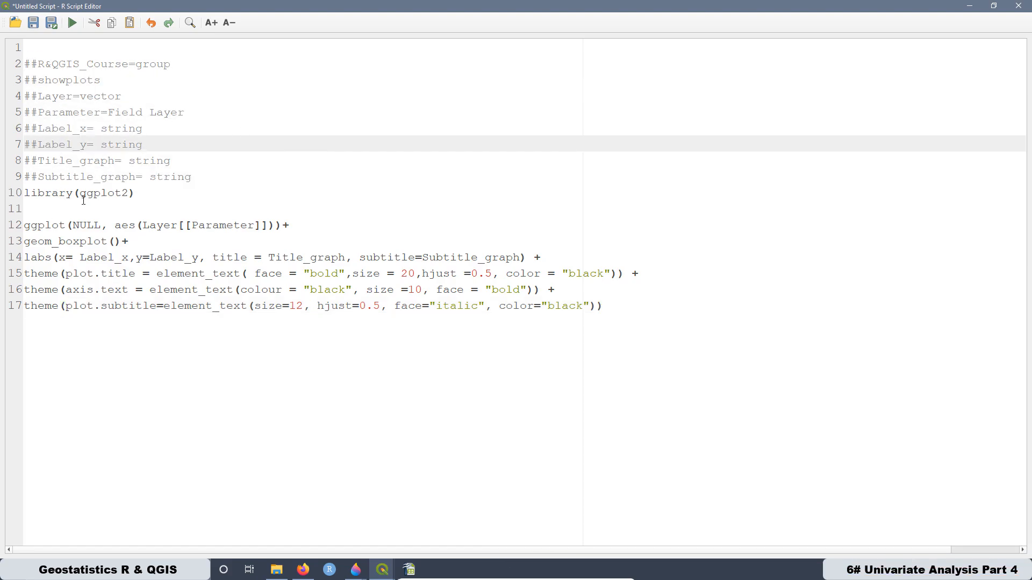
left_click_drag(111, 243, 22, 240)
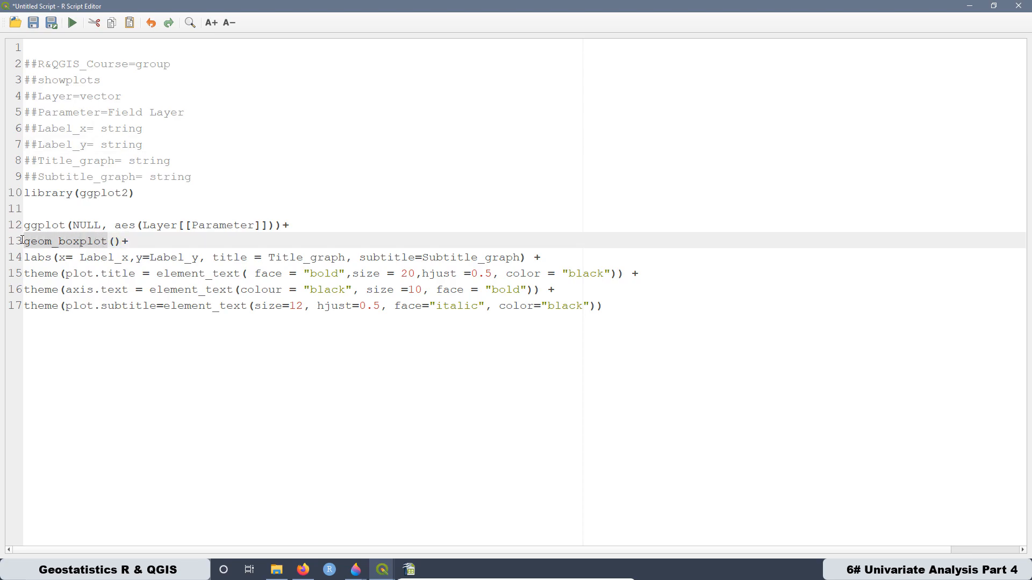
left_click(115, 274)
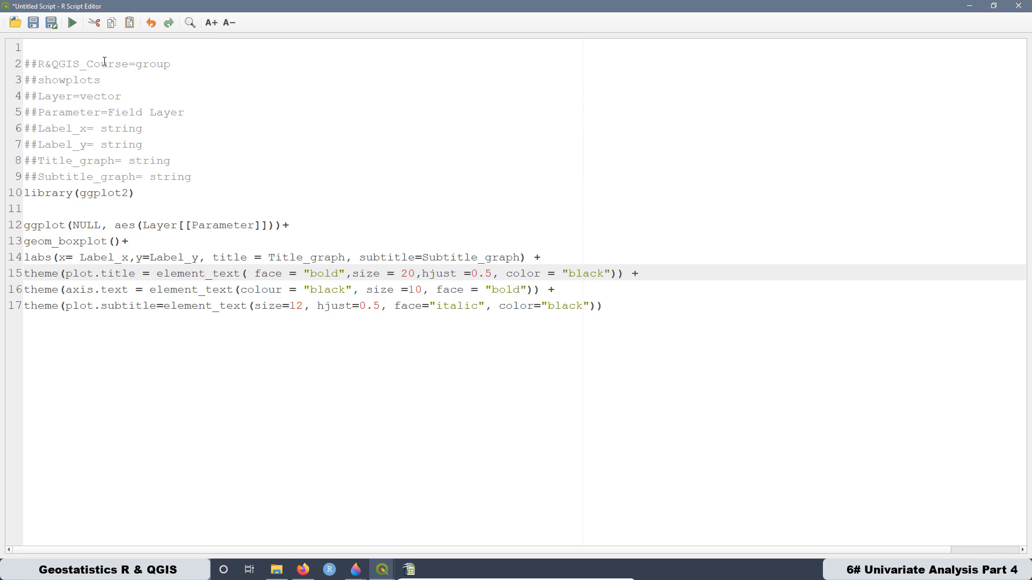
- Save the script as "12. Box Plot" in the rscripts folder and close the script editor
left_click(51, 22)
type("12. Box Plot.rsx")
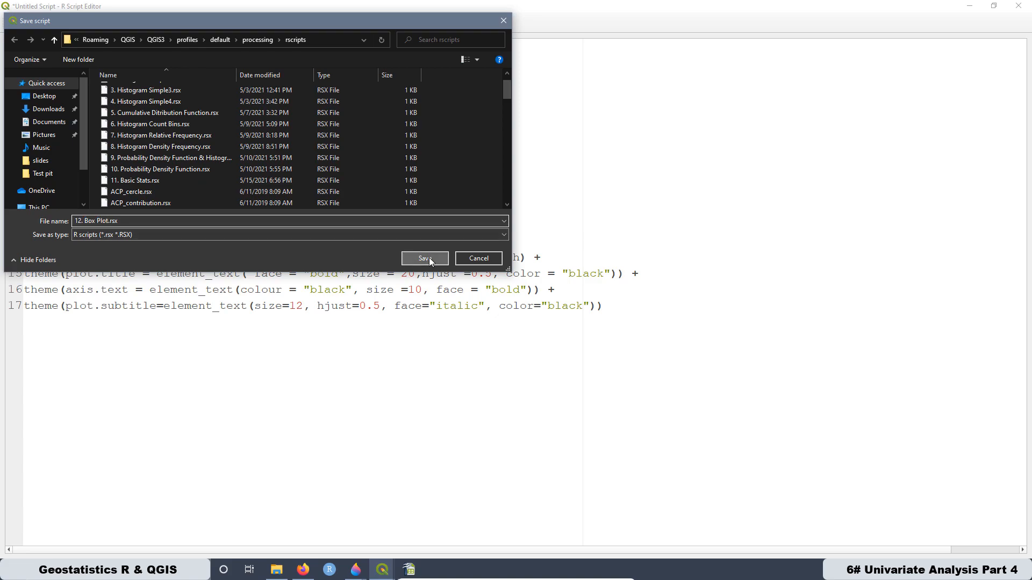
left_click(425, 258)
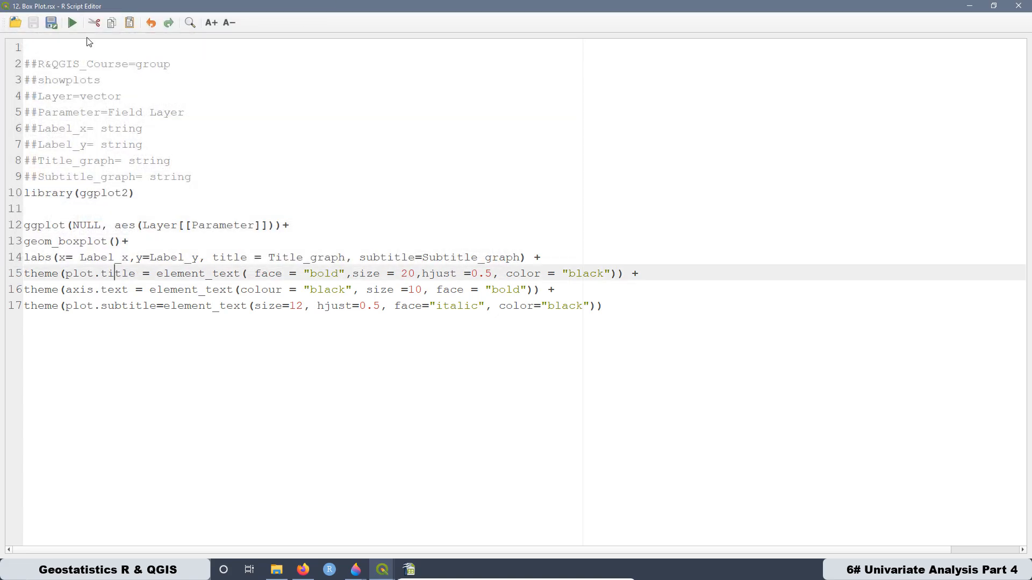
left_click(1020, 9)
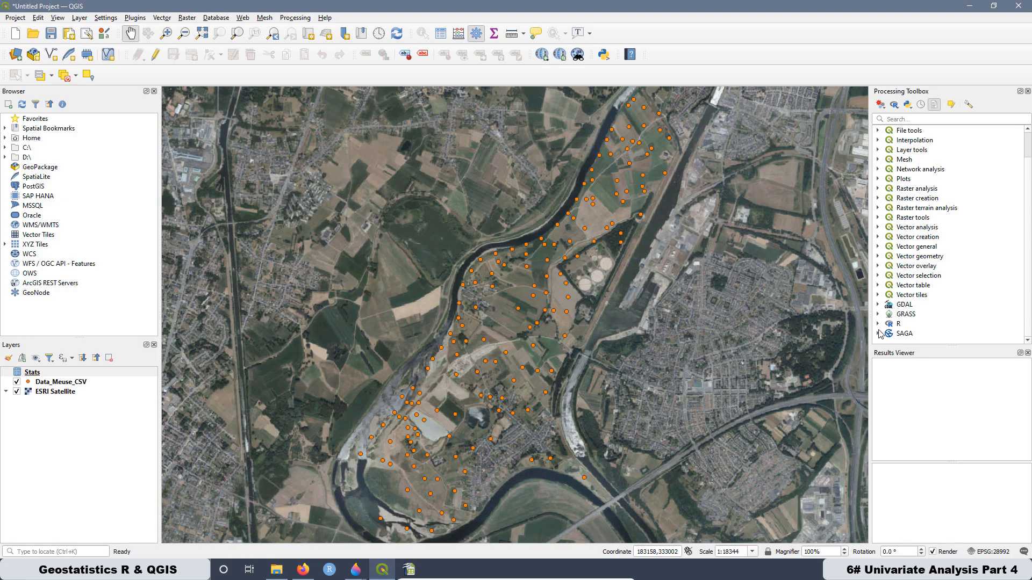
- Open the 12. Box Plot script from the R&QGIS_Course group and choose zinc of Data_Meuse_CSV as its parameter
left_click(878, 324)
scroll(918, 266, "down", 1)
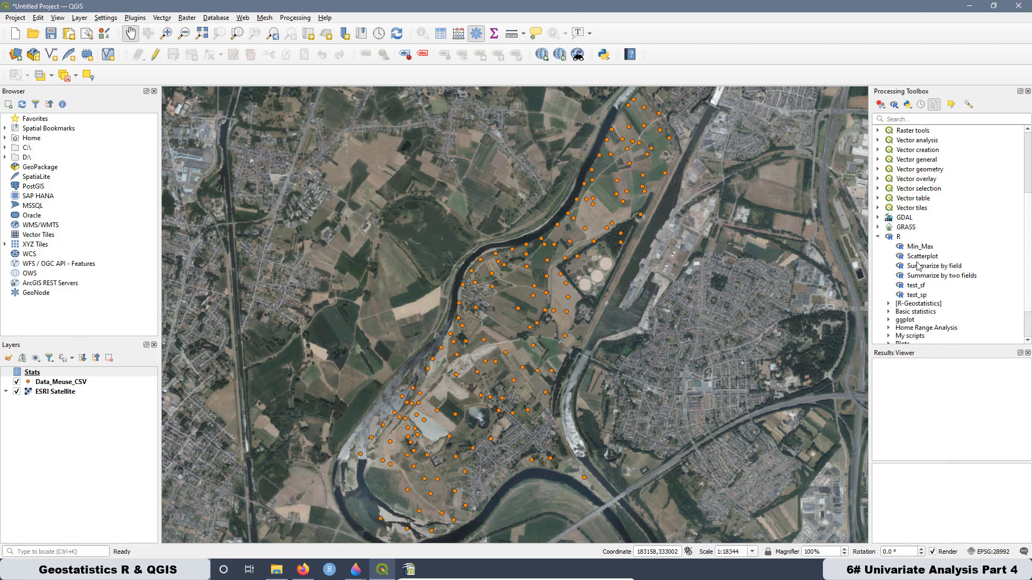
scroll(938, 295, "down", 1)
left_click(886, 333)
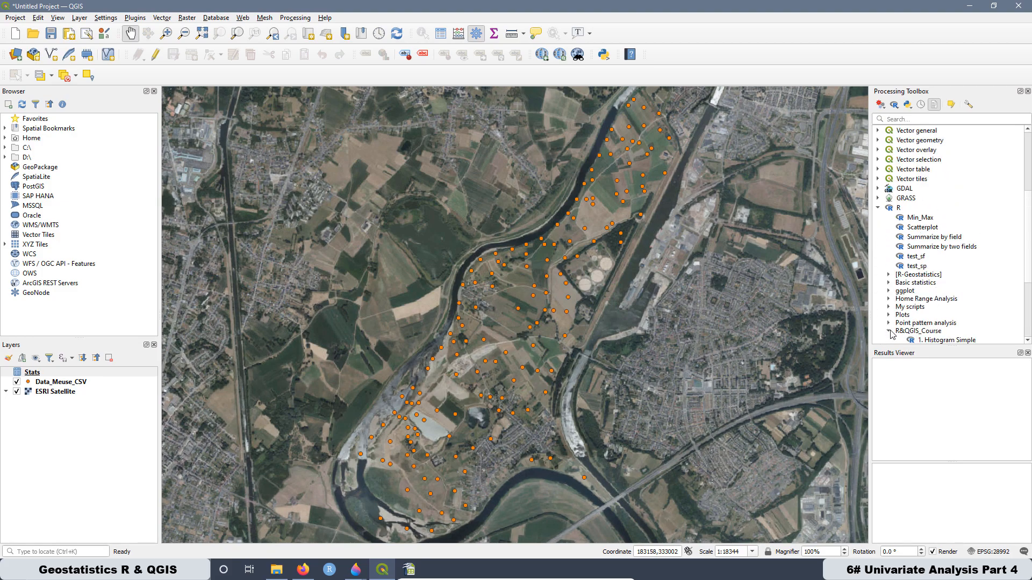
scroll(946, 306, "down", 3)
double_click(938, 282)
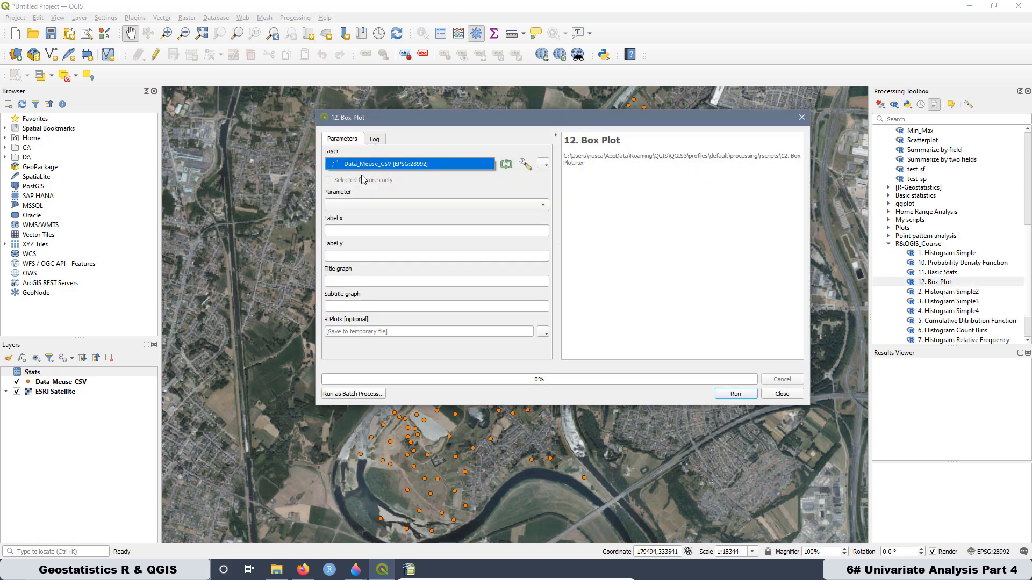
left_click(357, 207)
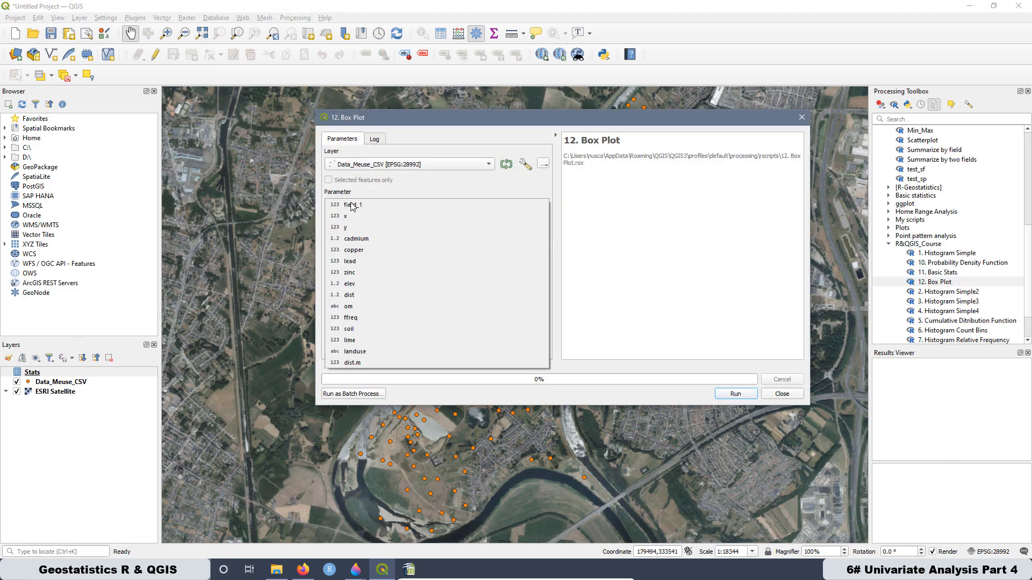
left_click(349, 274)
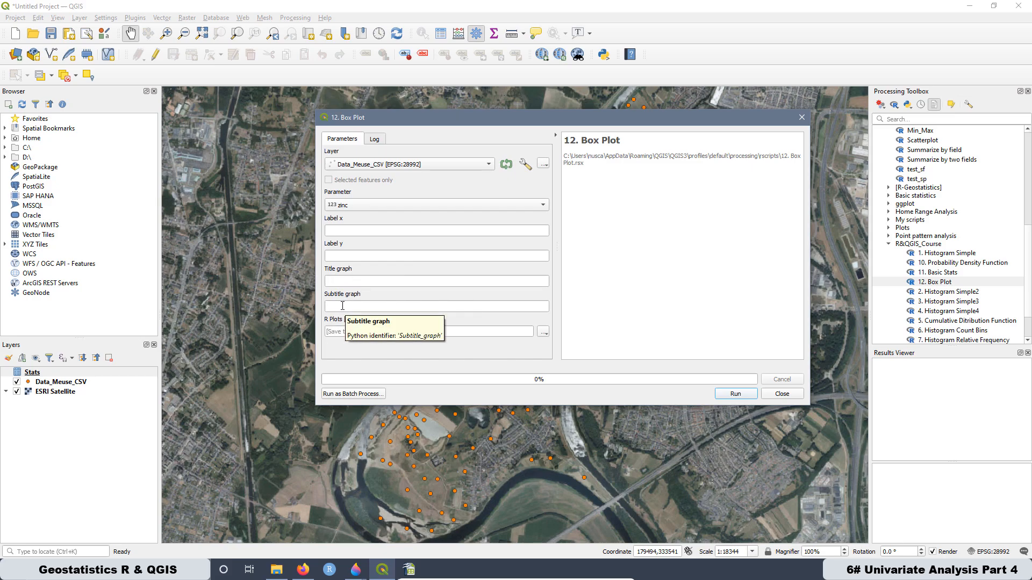
- Set label x to "Zinc Concentration [ppm]", label y to ".", title to "Box Plot" and subtitle to "Raw Data", and run the script
left_click(366, 231)
type("Zinc Concentration [ppm")
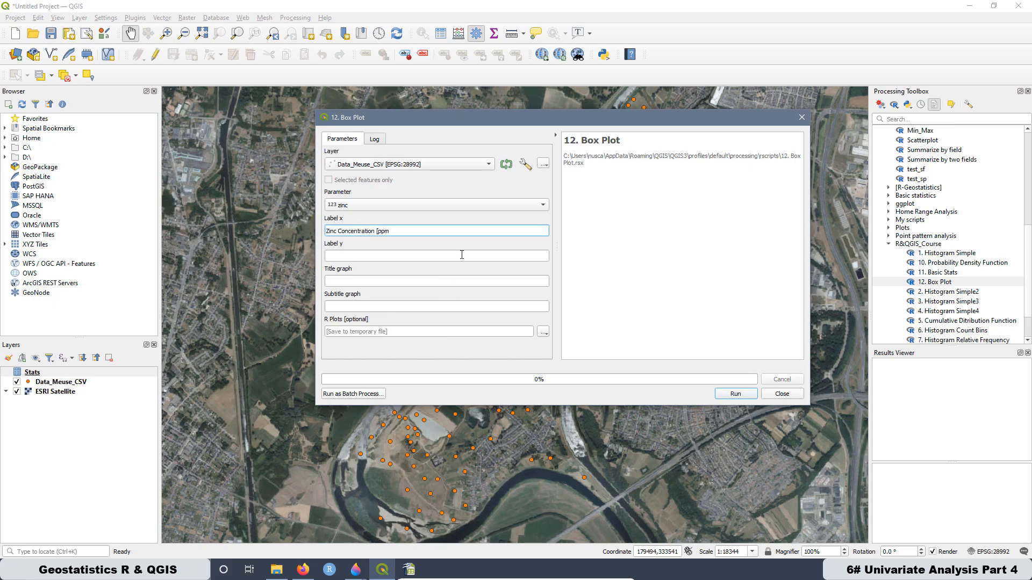
type("]")
left_click(331, 255)
type(".")
left_click(342, 281)
type("Box Plot")
left_click(344, 307)
type("Raw Data")
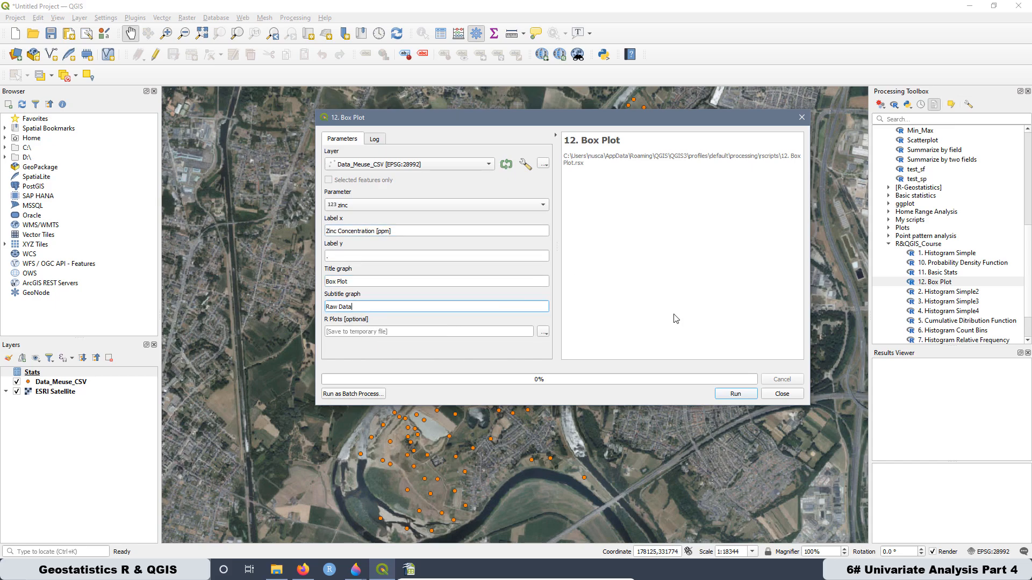
left_click(735, 394)
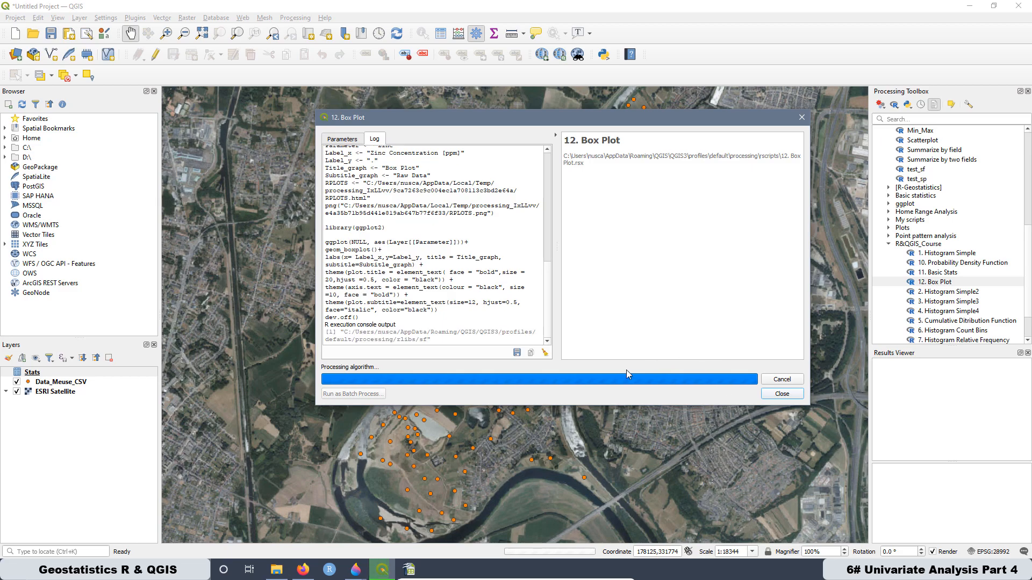
- Open the generated zinc box plot from the results, then switch to Paint 3D and examine the explanatory Box Plot diagram
double_click(895, 365)
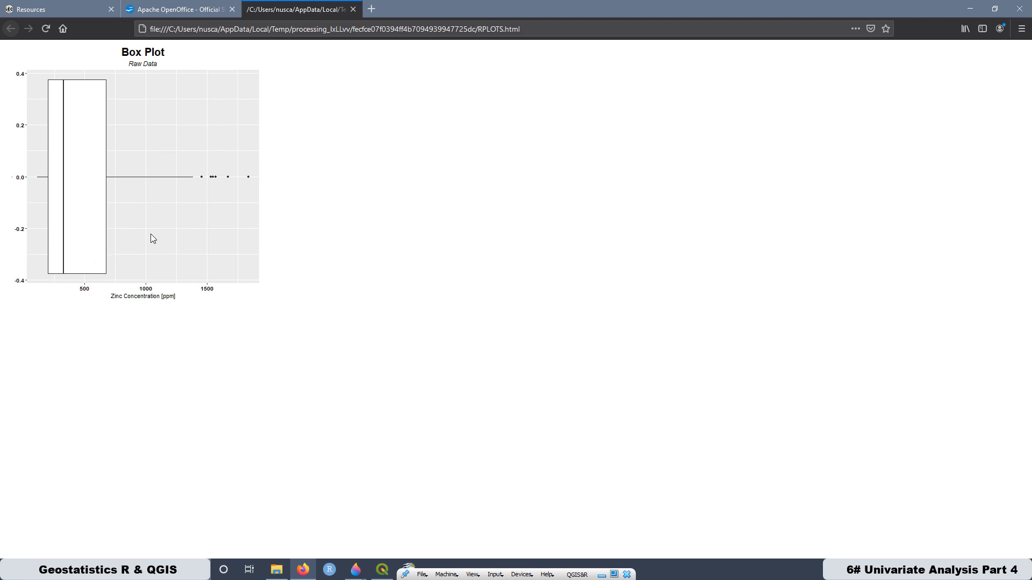
mouse_move(357, 578)
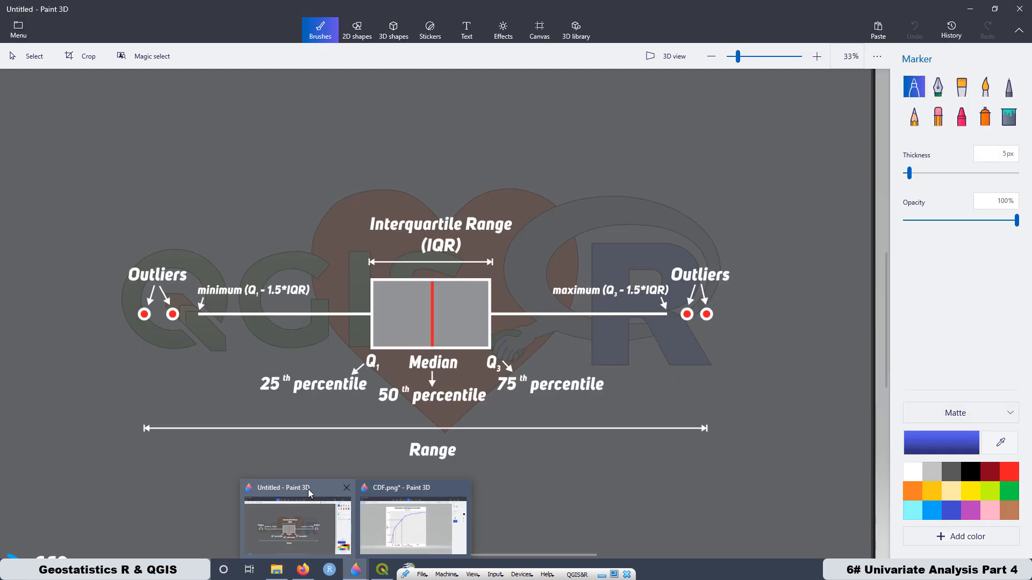
left_click(308, 490)
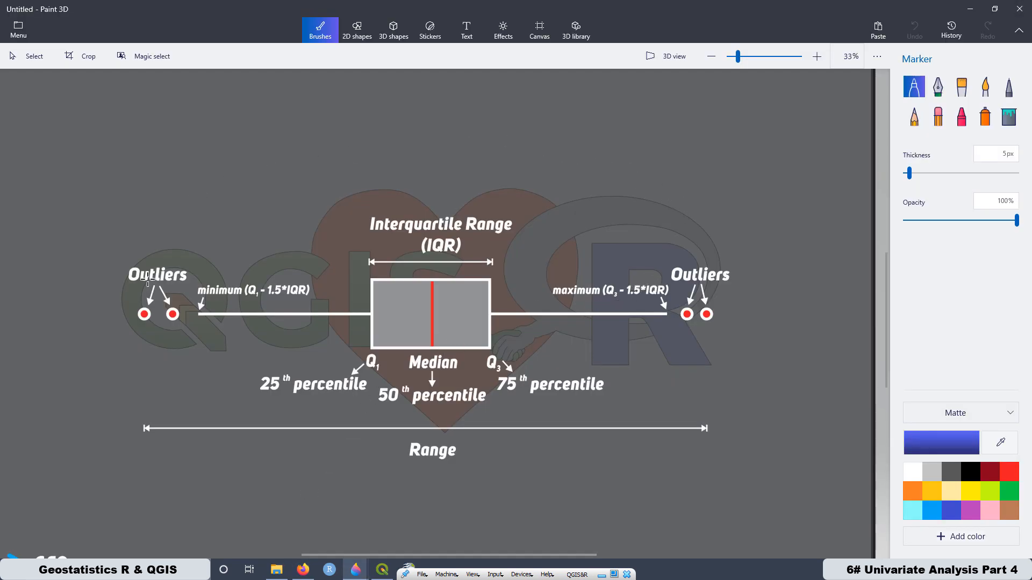
scroll(467, 346, "down", 5)
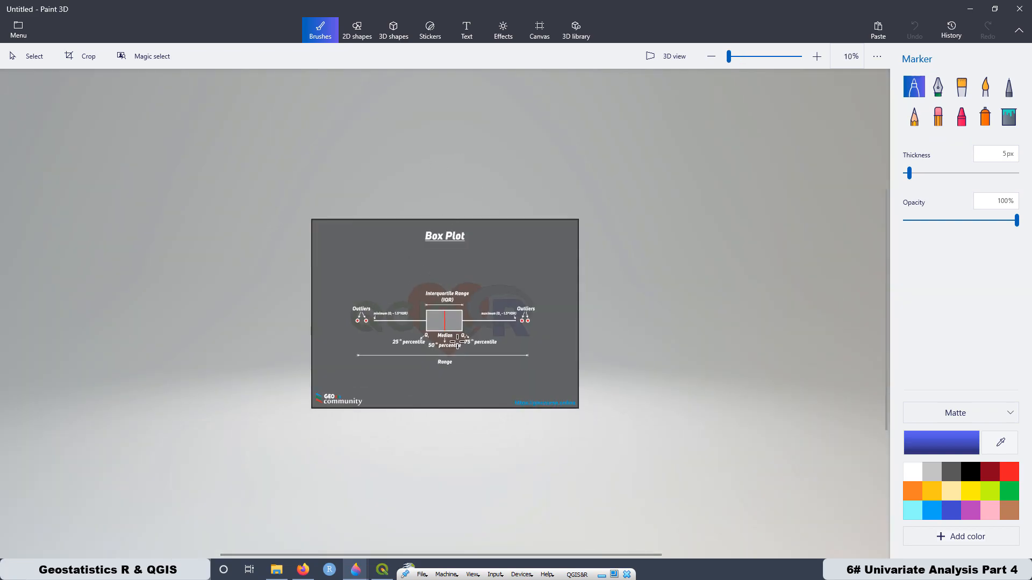
scroll(453, 344, "up", 5)
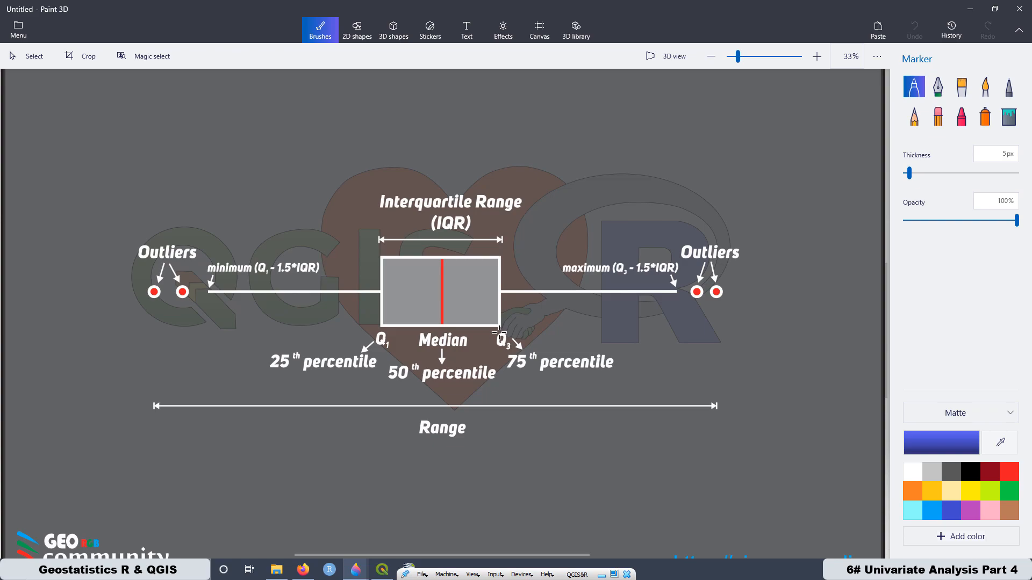
- Review the Q1, Q2 and Q3 lines in the CDF.png drawing and compare them with the quartiles of the Box Plot diagram
mouse_move(359, 574)
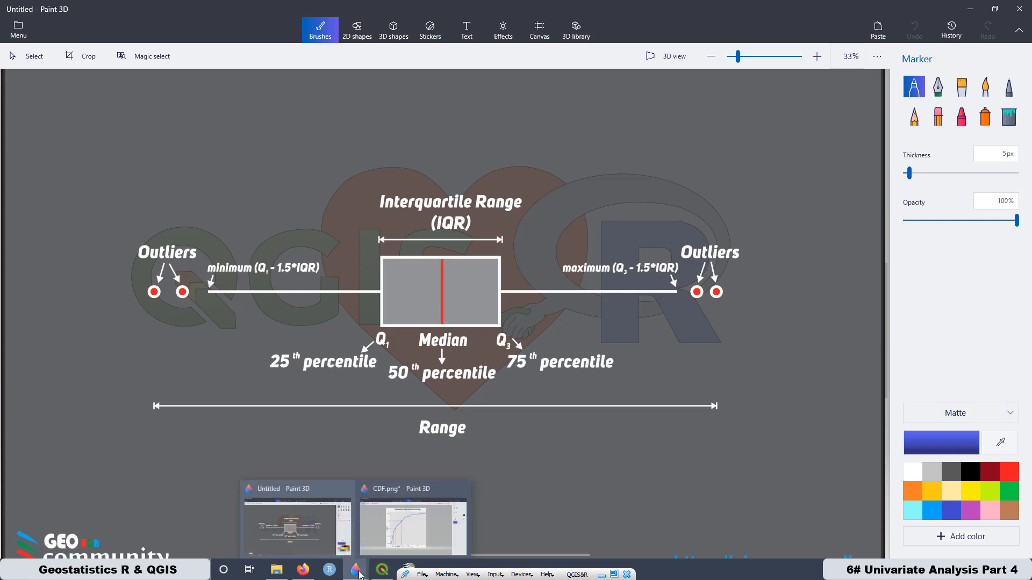
left_click(411, 495)
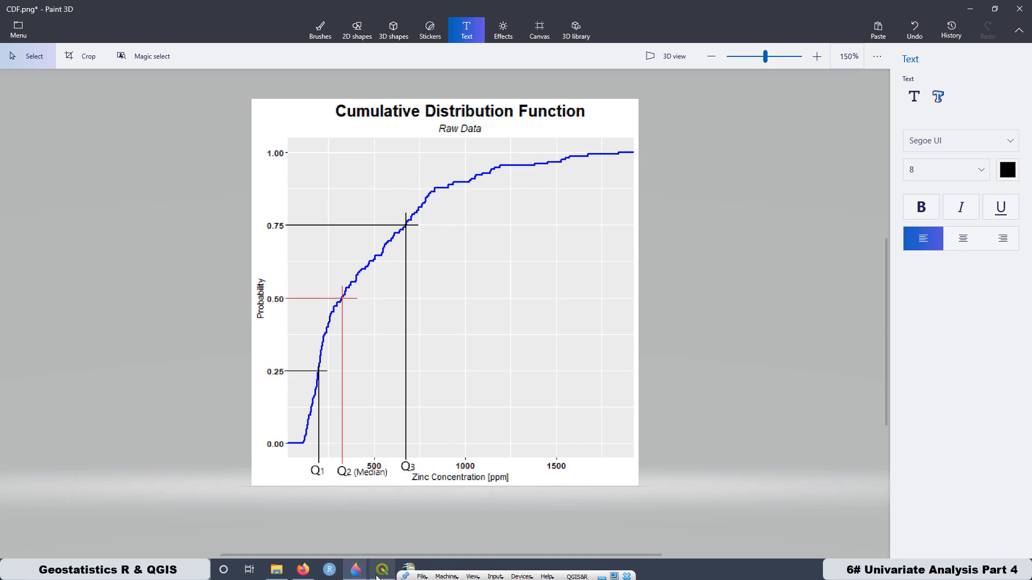
mouse_move(355, 578)
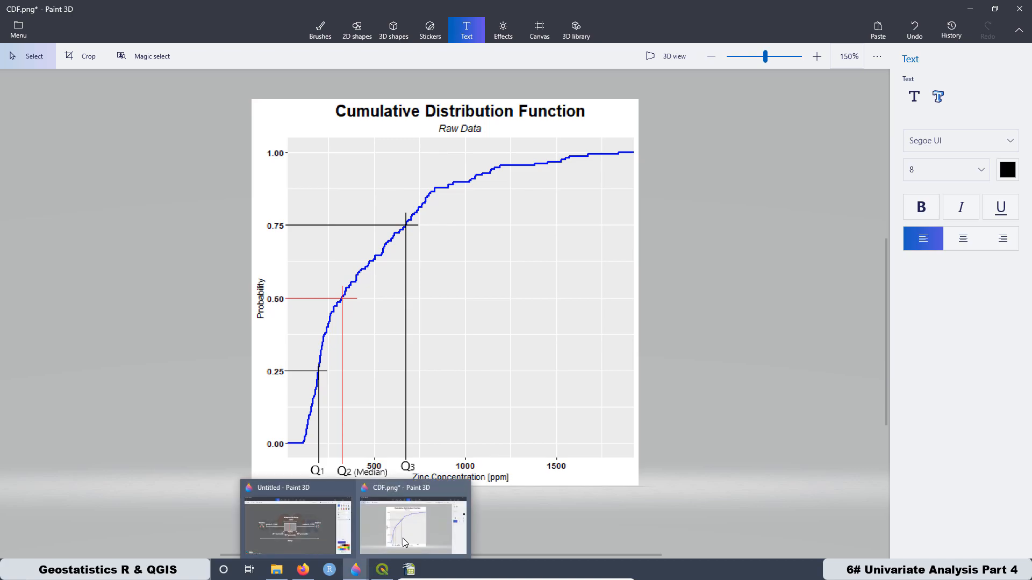
left_click(324, 500)
scroll(385, 323, "up", 2)
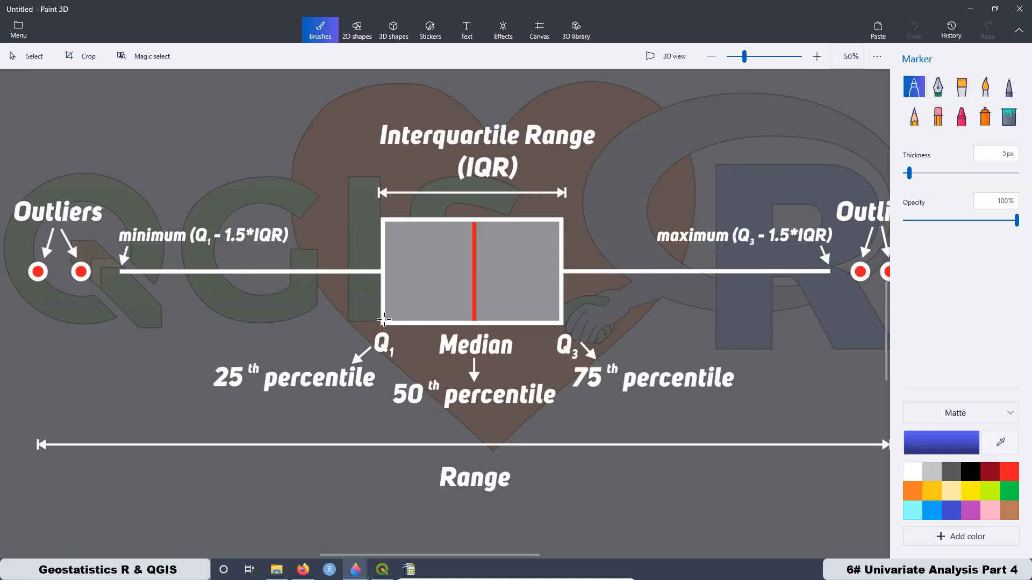
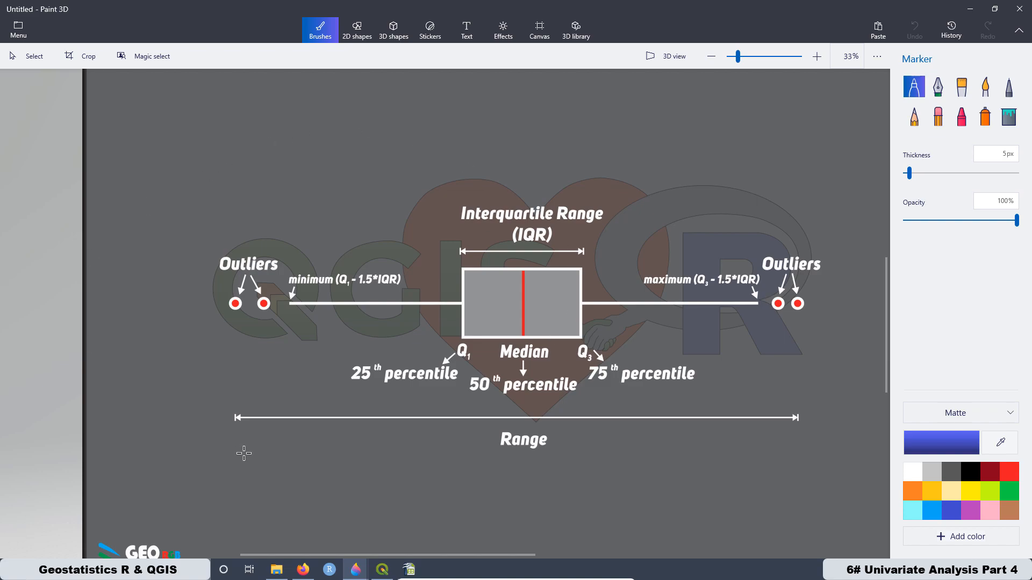
- Switch to Firefox, enlarge the zinc box plot to 200%, and check the count and minimum value in Calc's Untitled 1 sheet
left_click(304, 571)
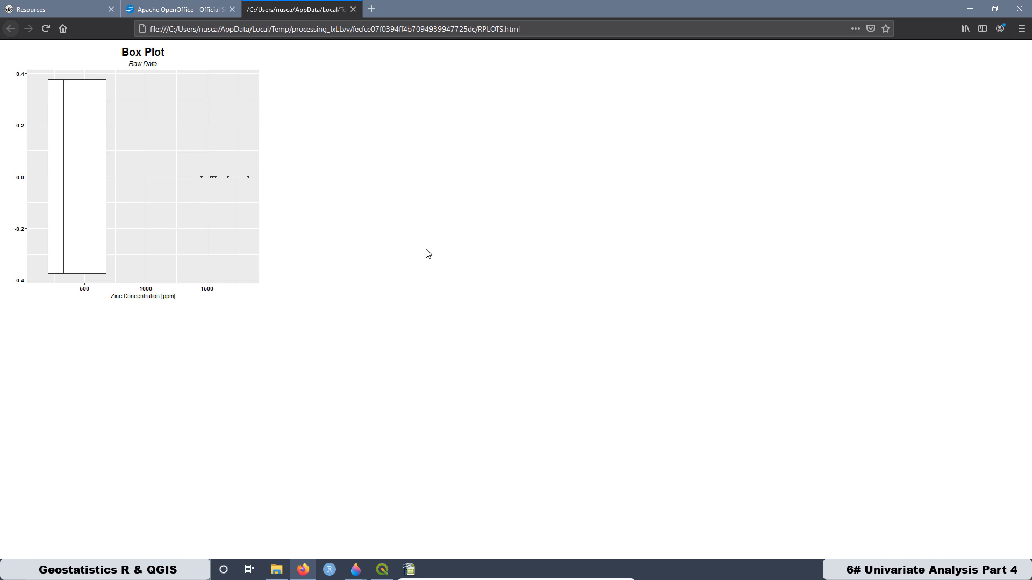
scroll(428, 254, "up", 5)
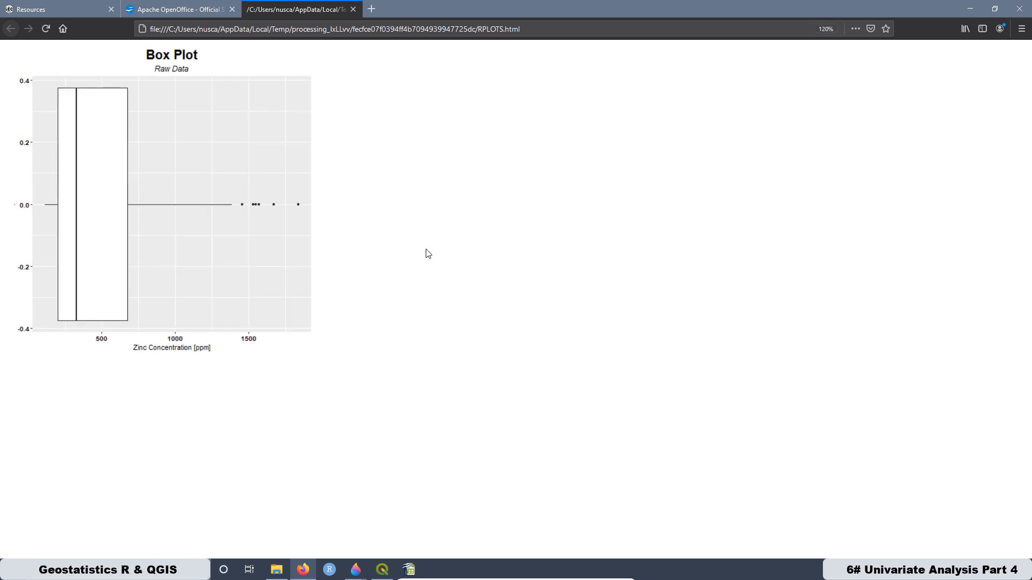
scroll(428, 254, "up", 1)
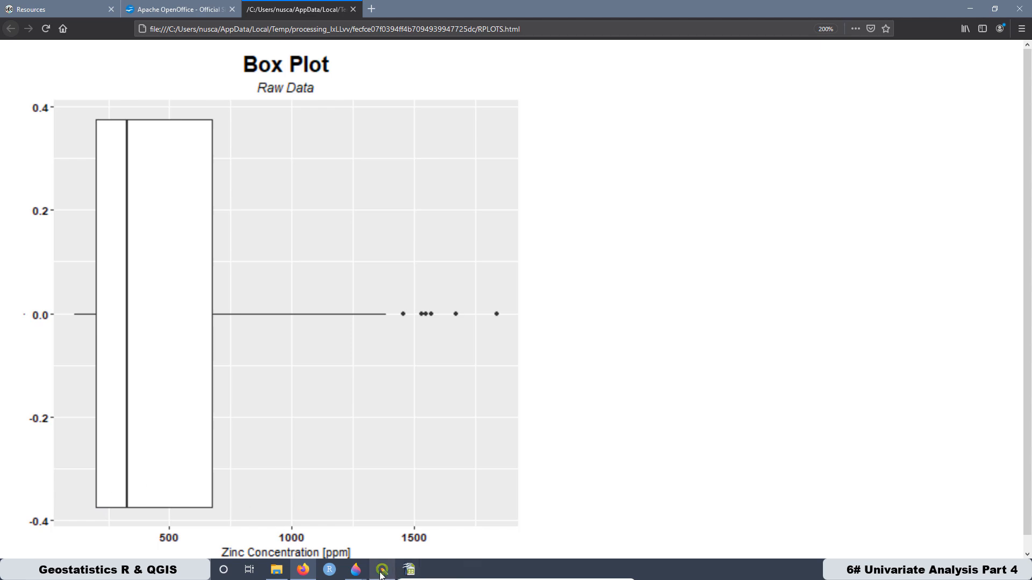
mouse_move(407, 570)
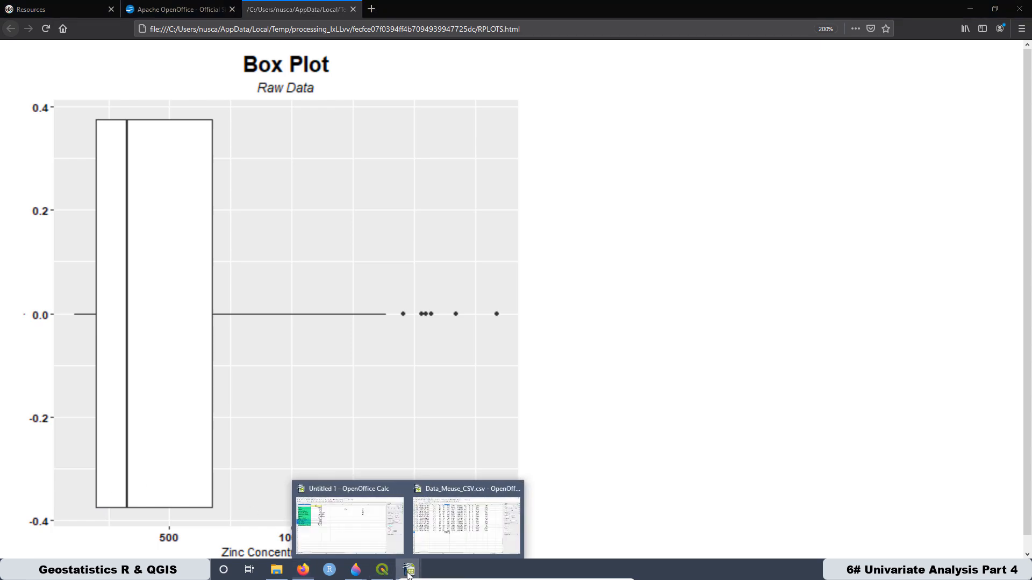
left_click(328, 490)
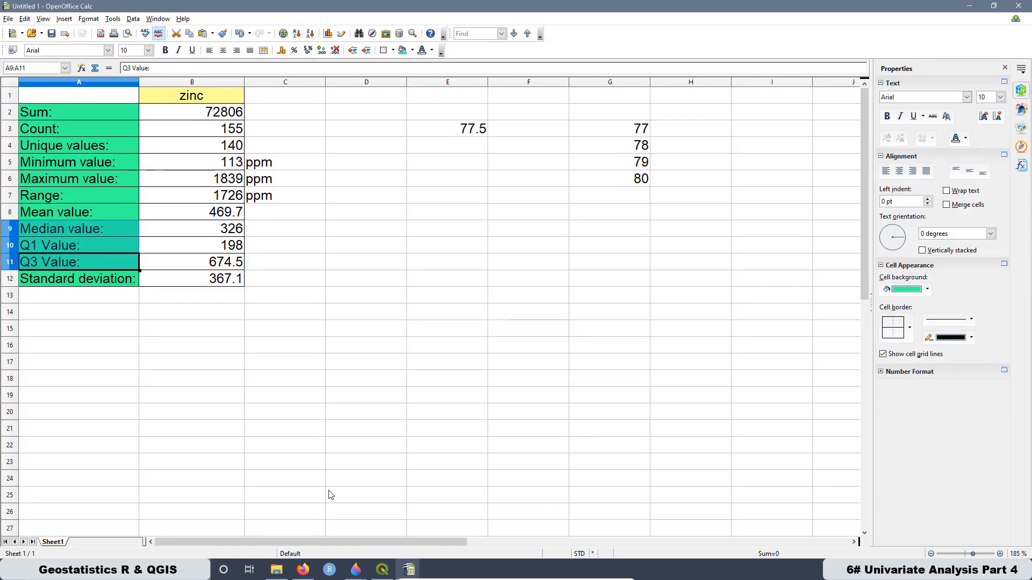
left_click(210, 130)
left_click(226, 163)
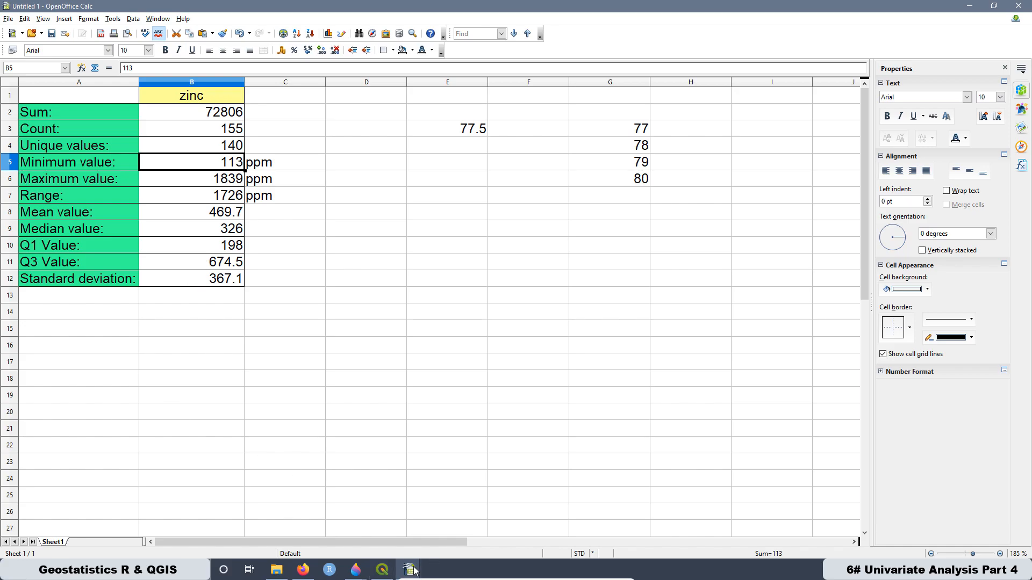
- Compare the box plot in Firefox with the zinc statistics in Calc's Untitled 1 sheet, and minimize the sheet
mouse_move(356, 570)
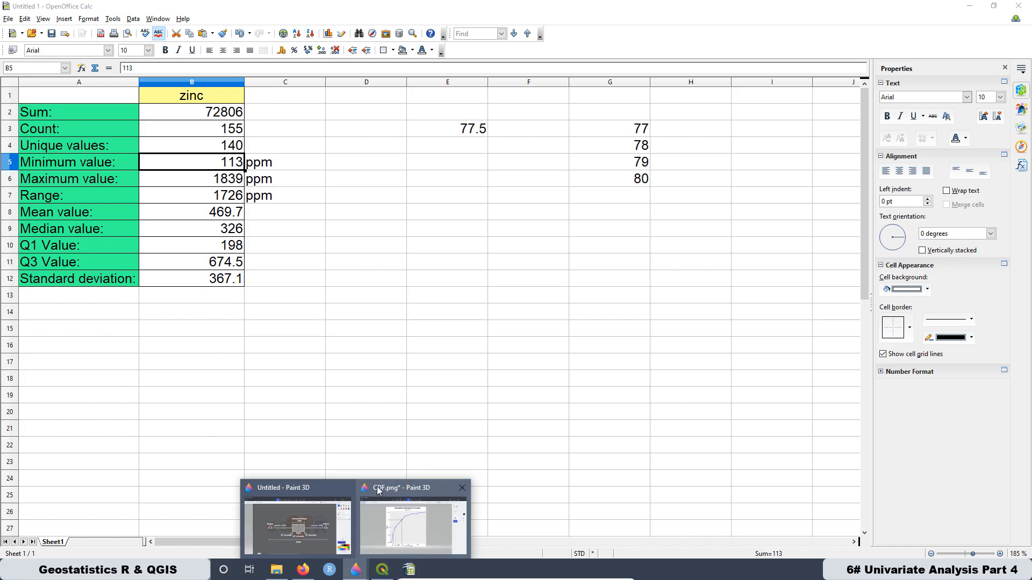
left_click(301, 573)
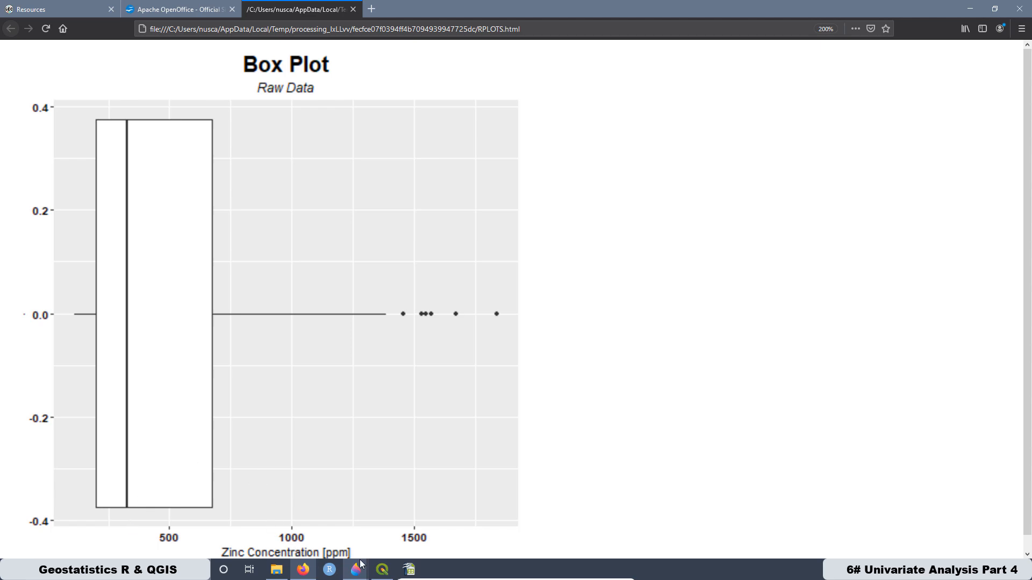
mouse_move(405, 574)
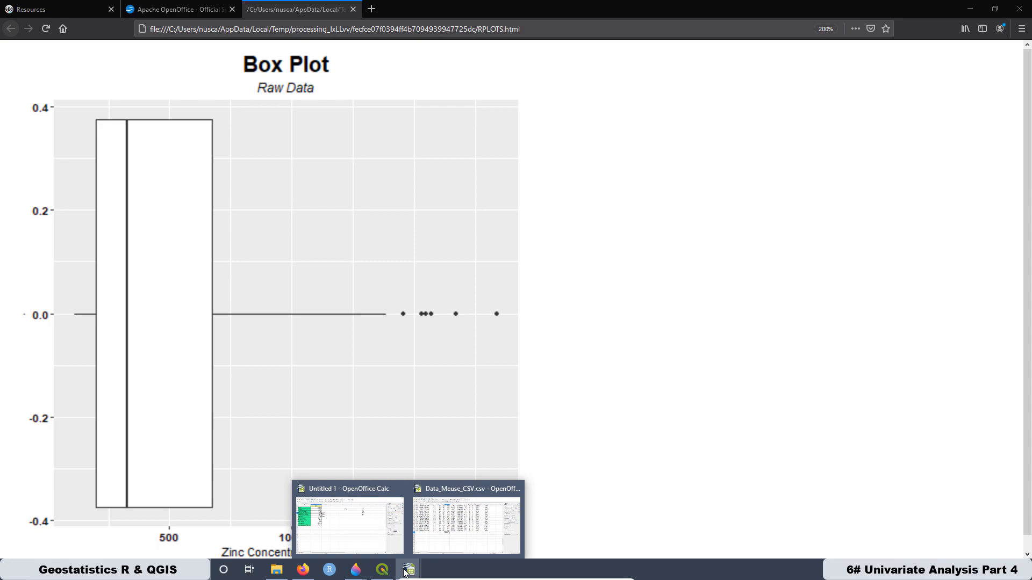
left_click(347, 483)
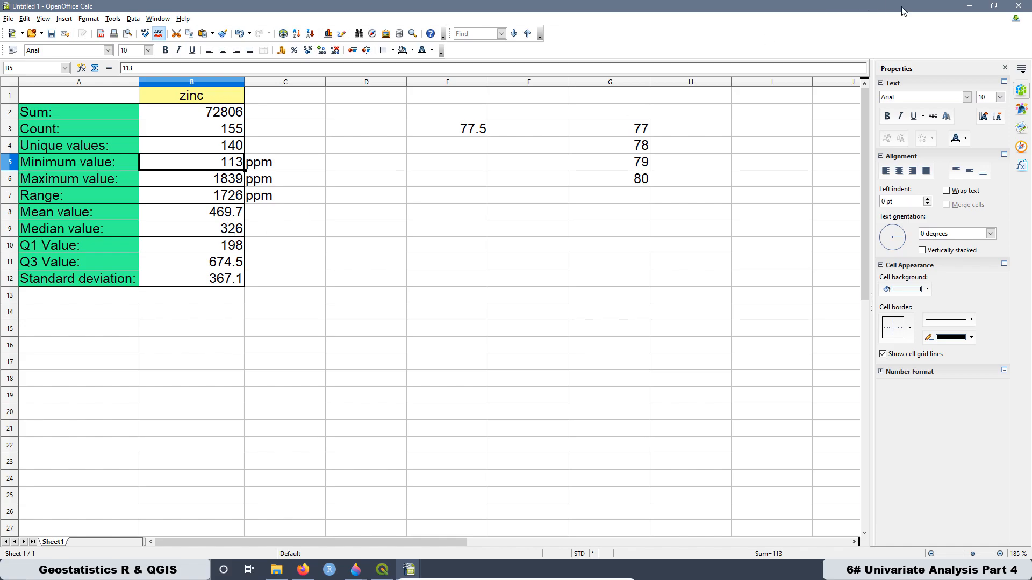
left_click(968, 6)
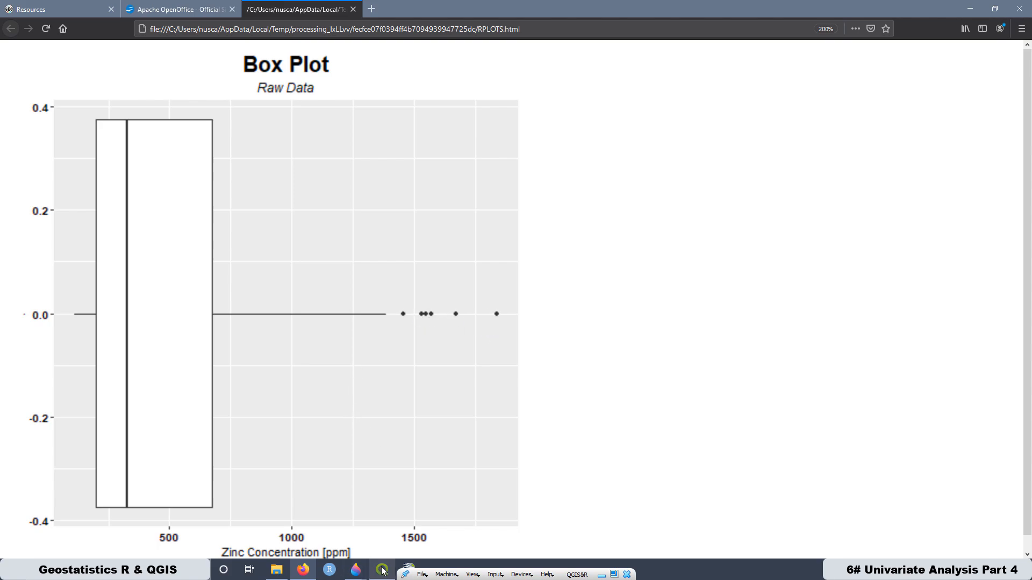
- Examine the outliers by selecting the zinc values in G2:G7 of Data_Meuse_CSV.csv in Calc, and return to the box plot in Firefox
mouse_move(408, 571)
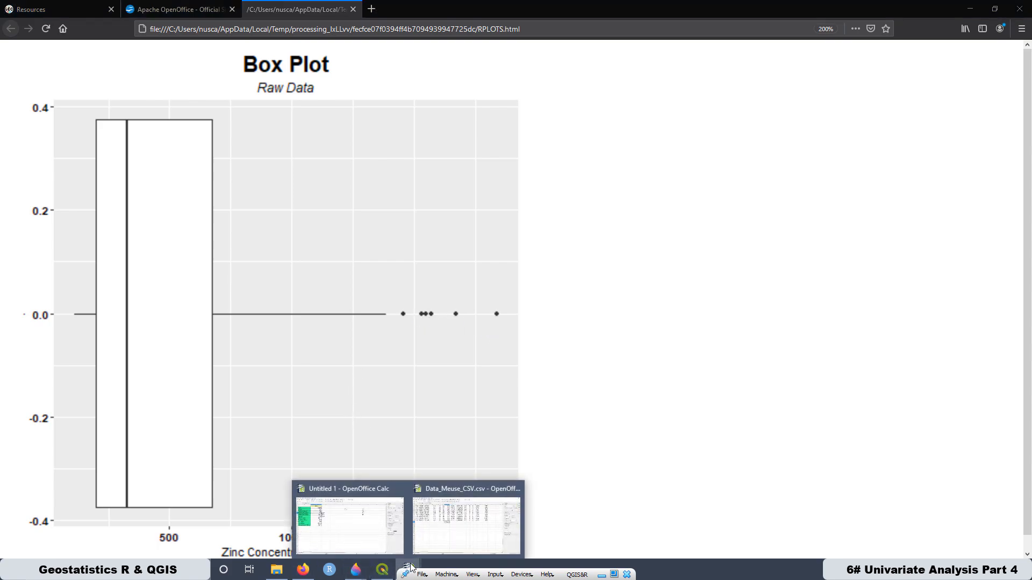
left_click(445, 498)
scroll(370, 247, "up", 20)
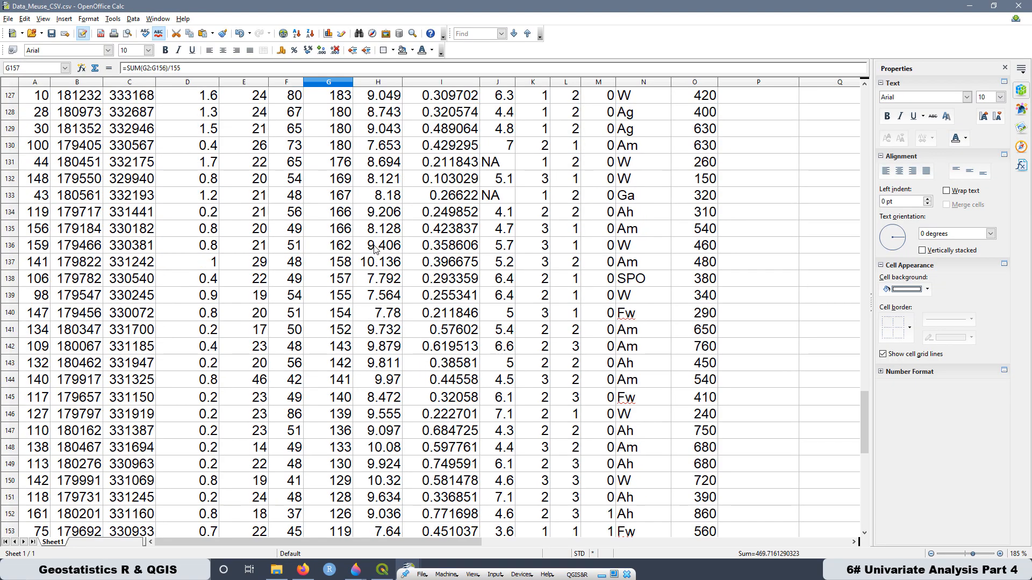
scroll(377, 245, "up", 18)
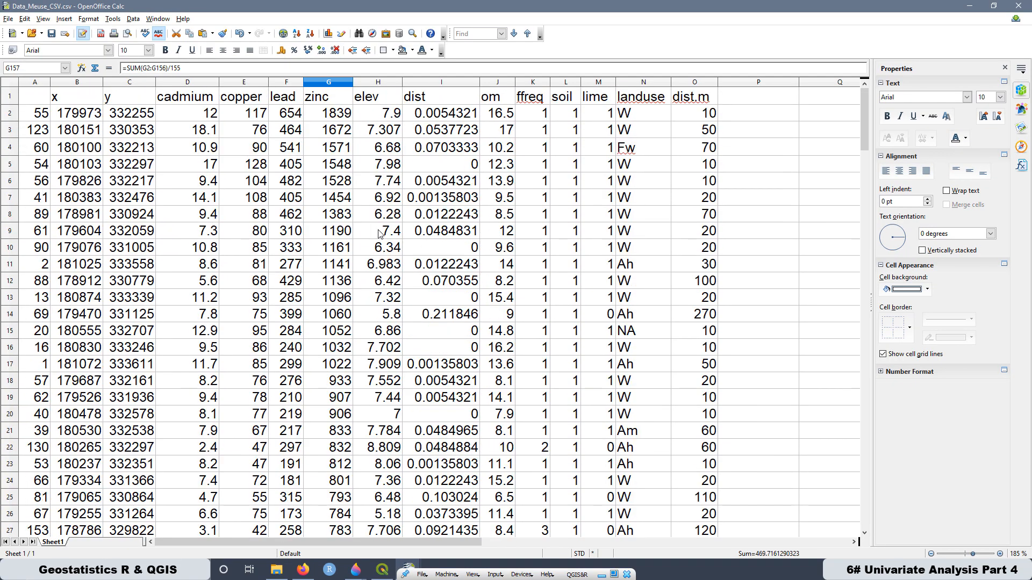
left_click_drag(337, 114, 350, 200)
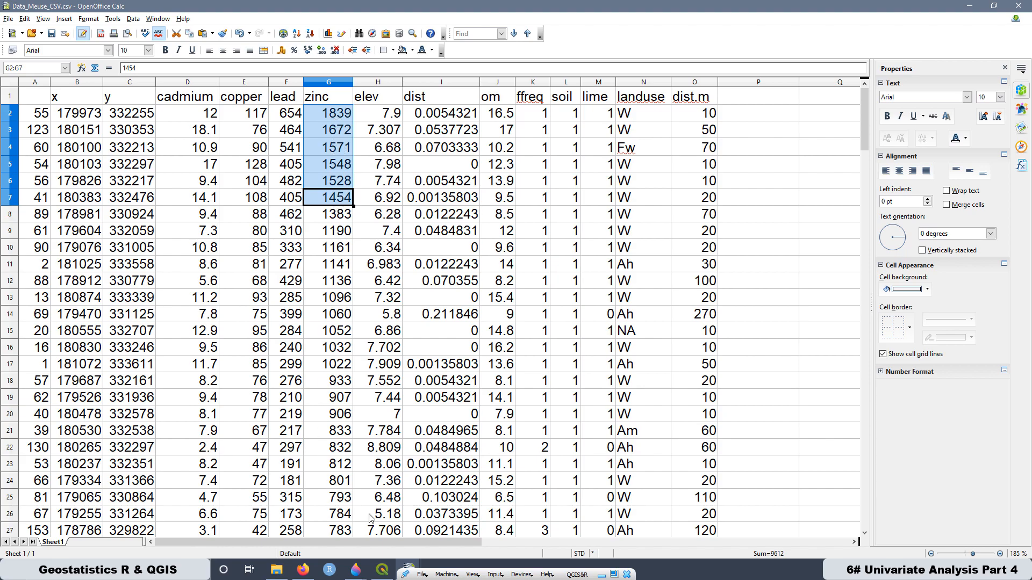
left_click(382, 570)
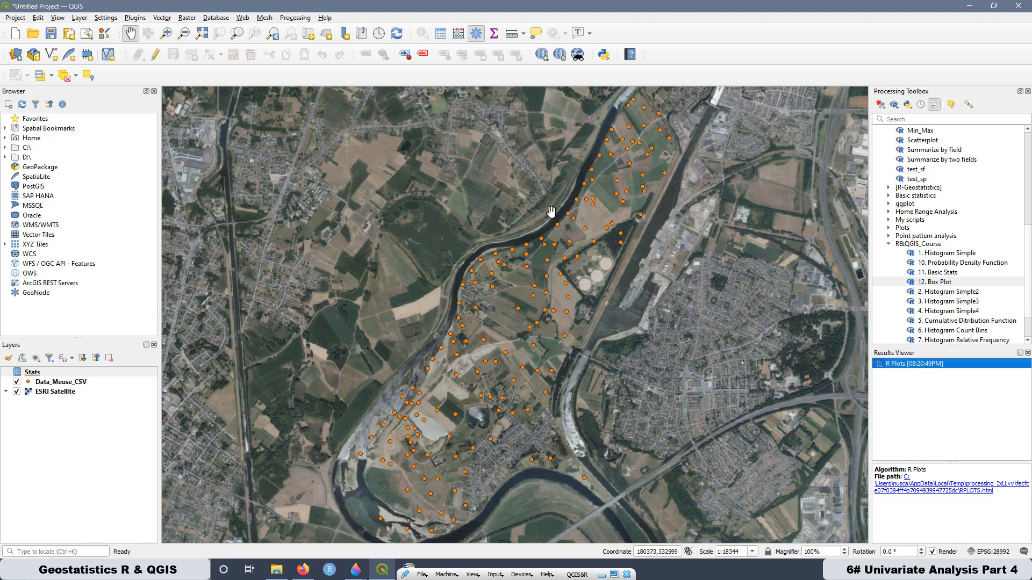
left_click(304, 575)
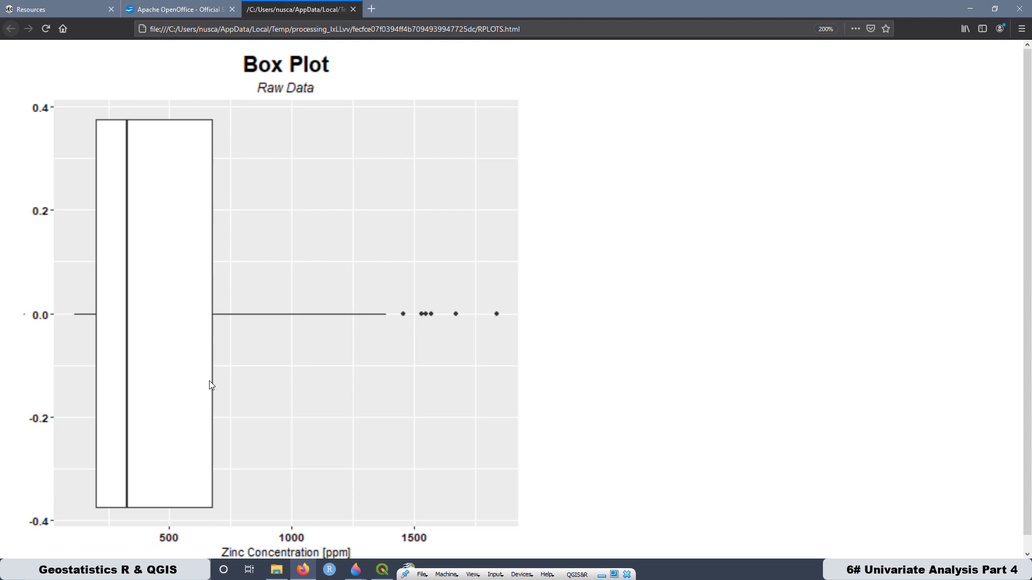
- Switch to QGIS, create a new R script with the copied histogram and box plot code, and enlarge the editor text
left_click(382, 569)
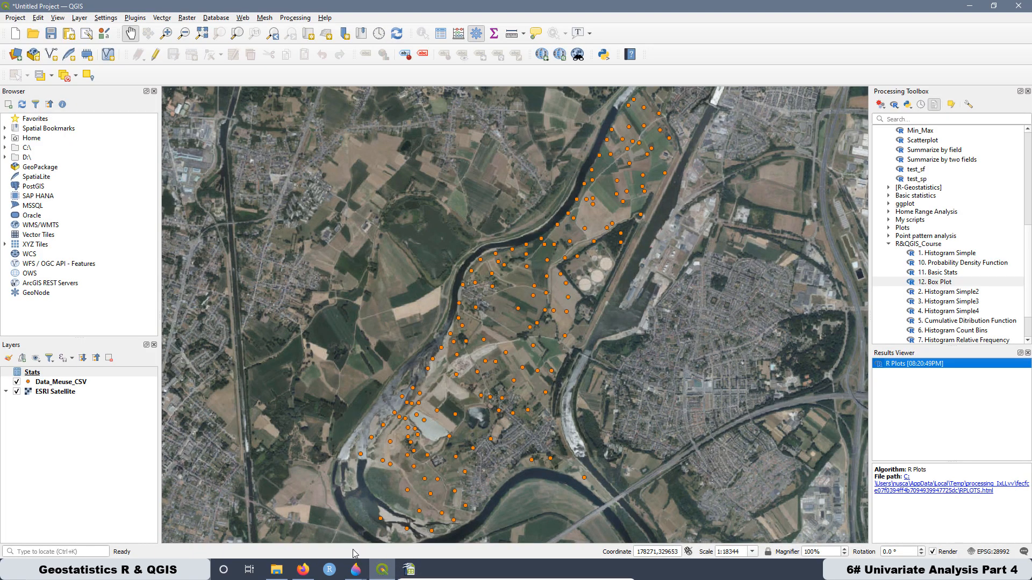
left_click(895, 108)
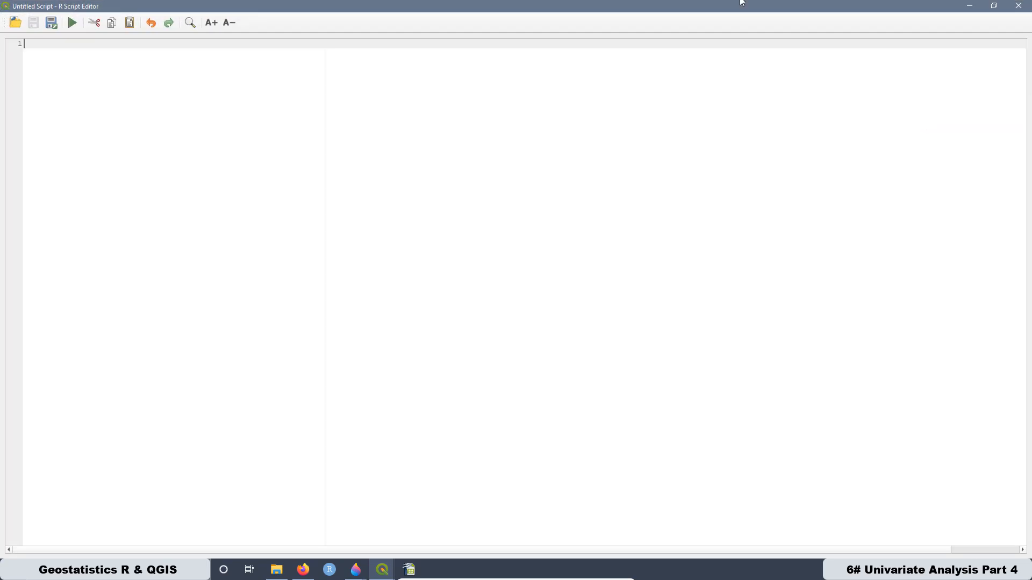
right_click(33, 44)
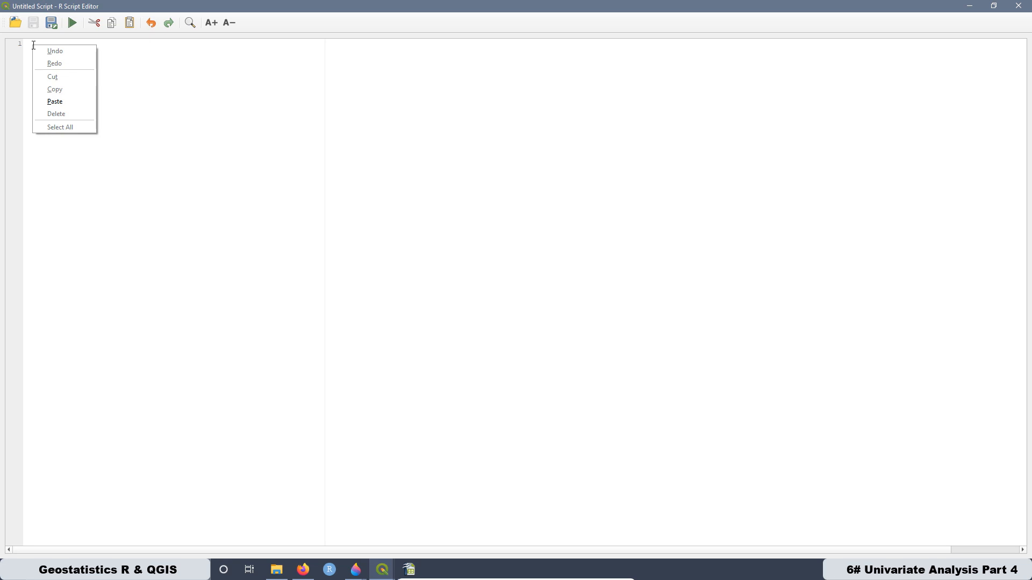
left_click(65, 101)
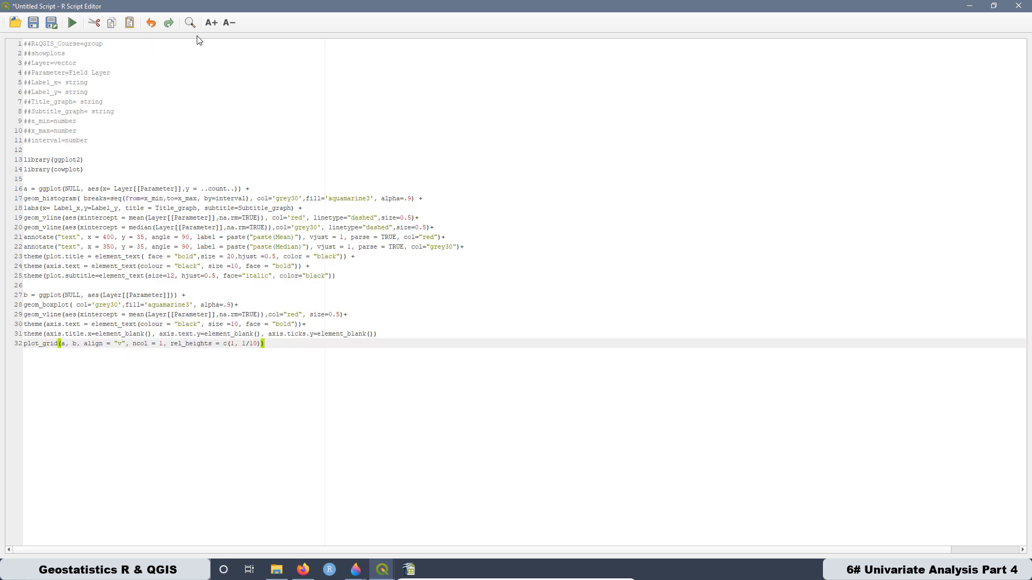
left_click(211, 23)
left_click(210, 23)
left_click(210, 23)
left_click(210, 23)
left_click(210, 23)
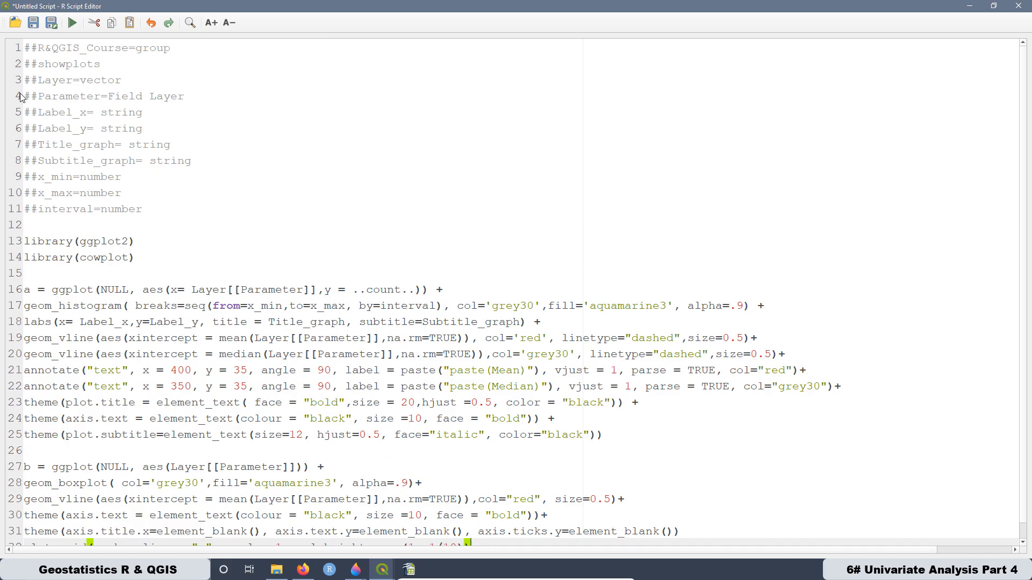
- Review the script's header parameters in lines 1 to 11 and the library(cowplot) line
left_click_drag(157, 212, 24, 47)
left_click(73, 63)
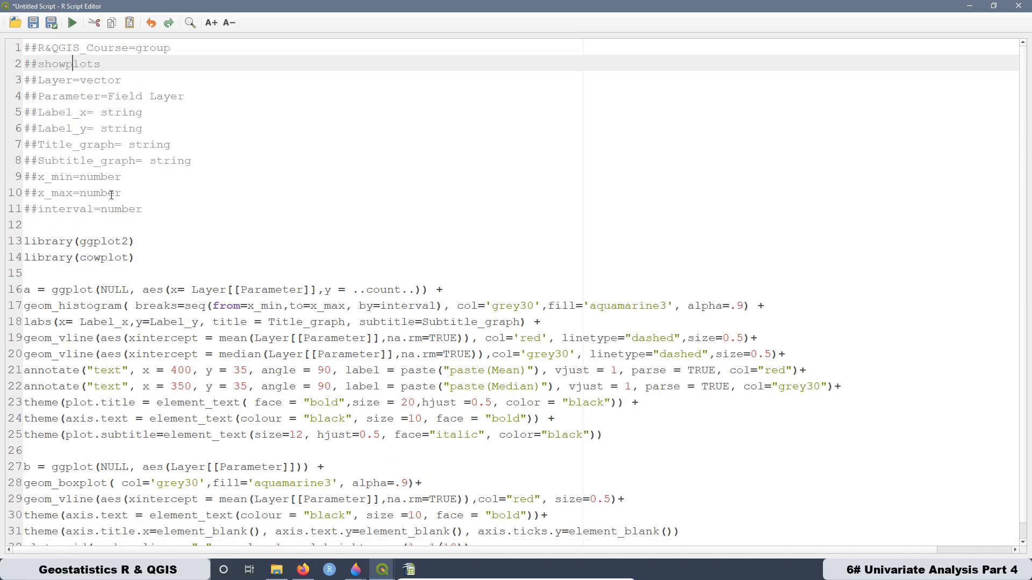
left_click_drag(144, 258, 25, 257)
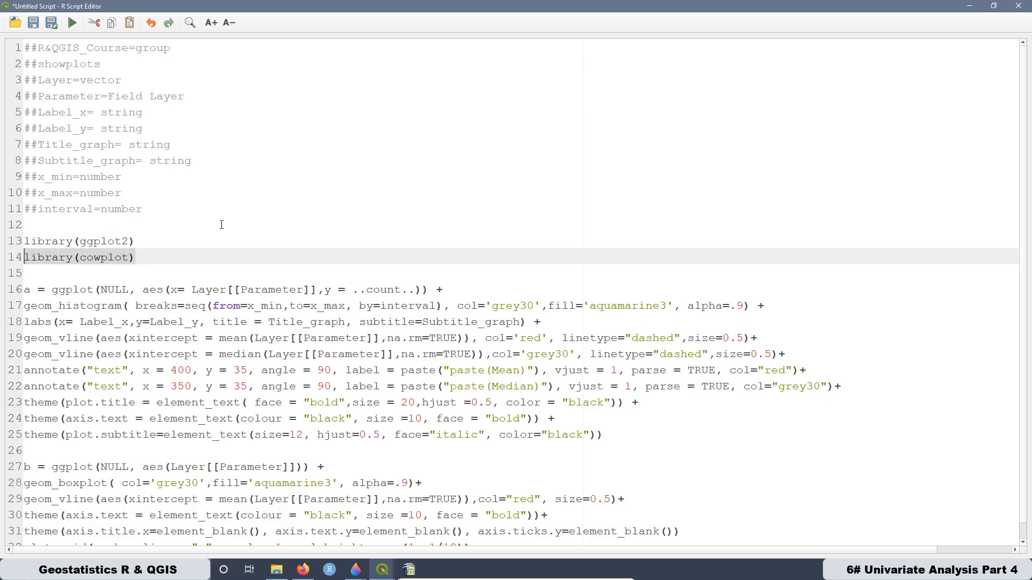
scroll(210, 237, "down", 1)
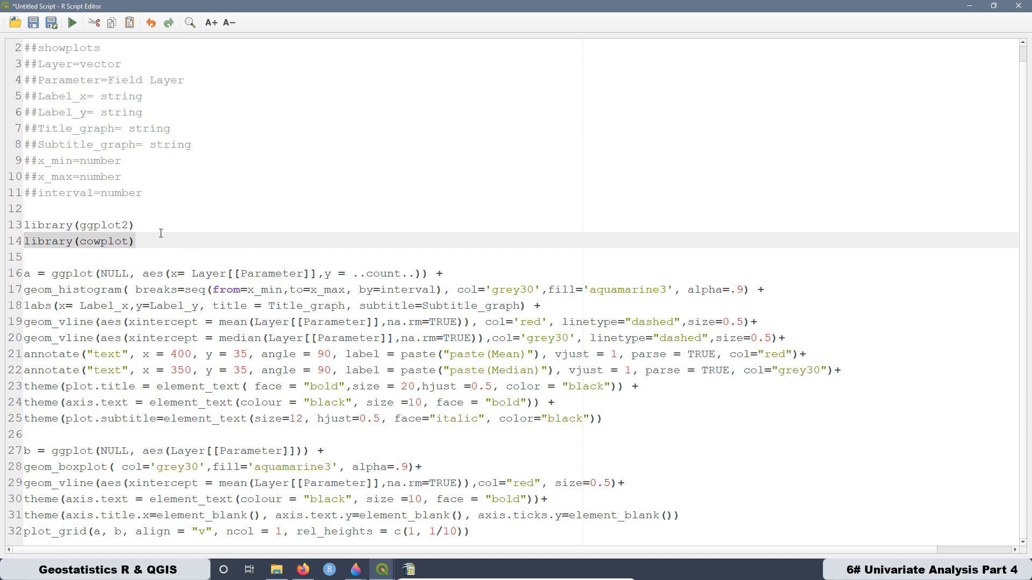
left_click(149, 320)
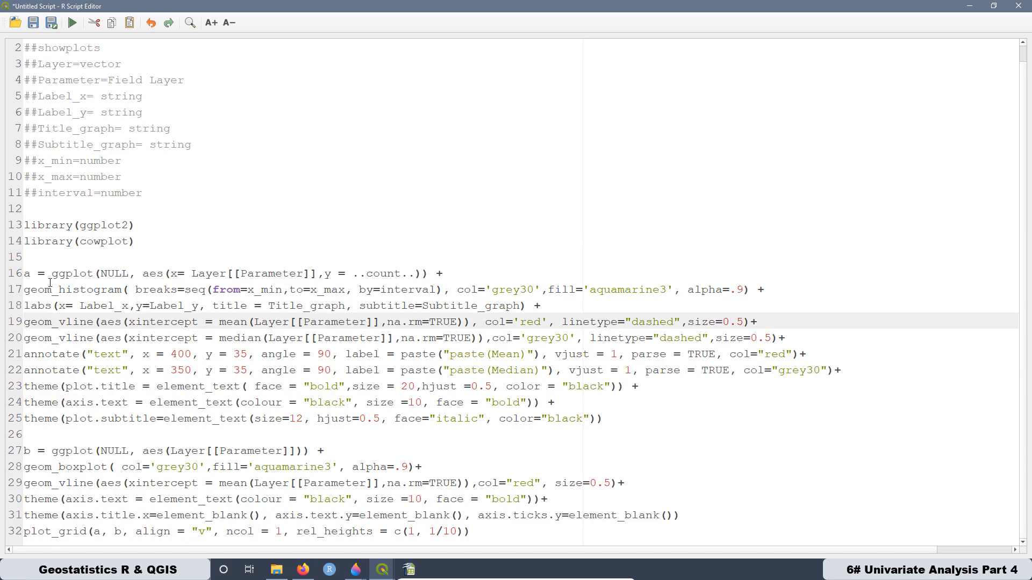
- Examine the histogram block assigned to a, the box plot block assigned to b, and the plot_grid line combining them
left_click_drag(618, 418, 47, 278)
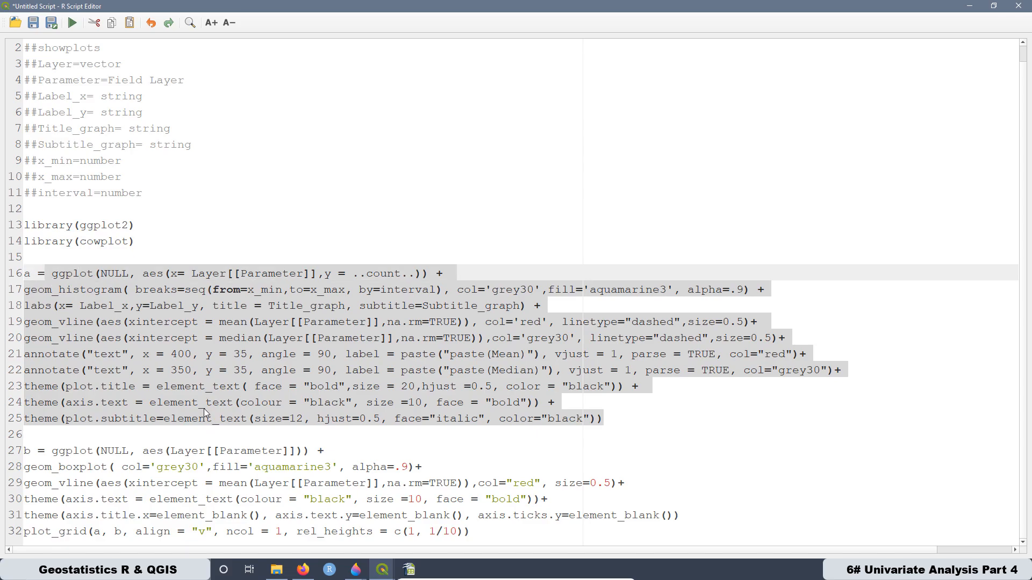
left_click(351, 445)
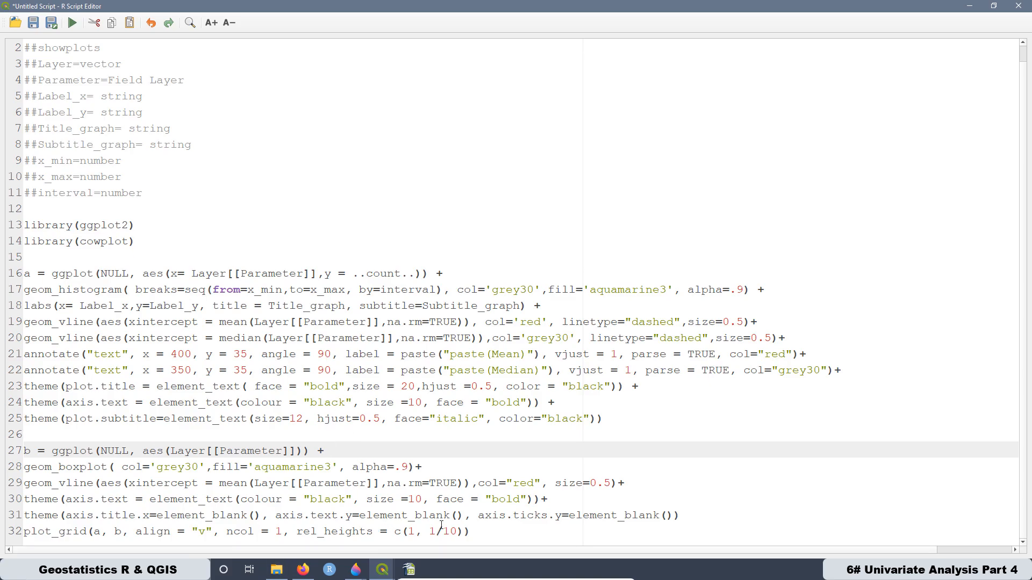
left_click_drag(684, 516, 51, 450)
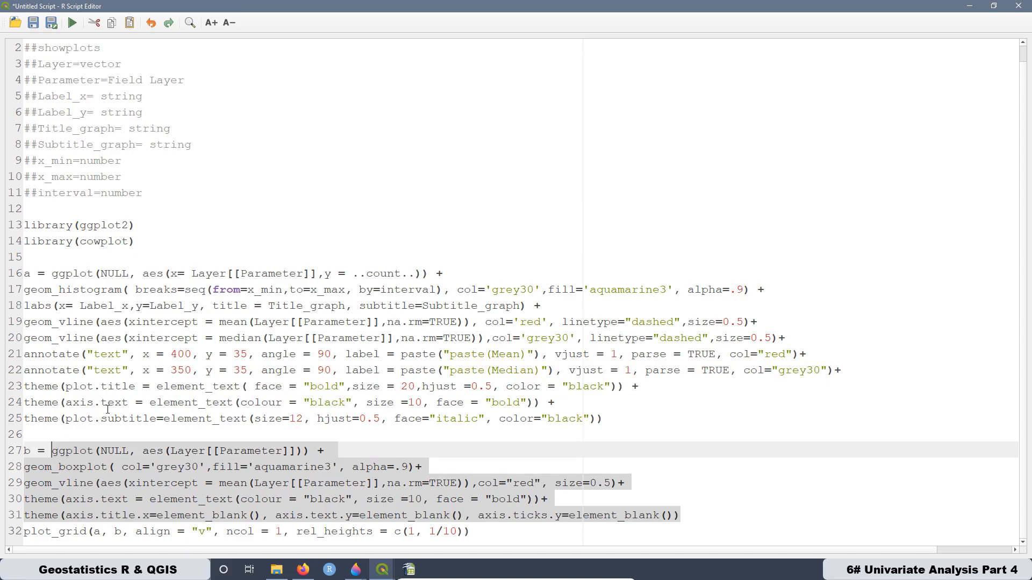
left_click_drag(476, 534, 24, 532)
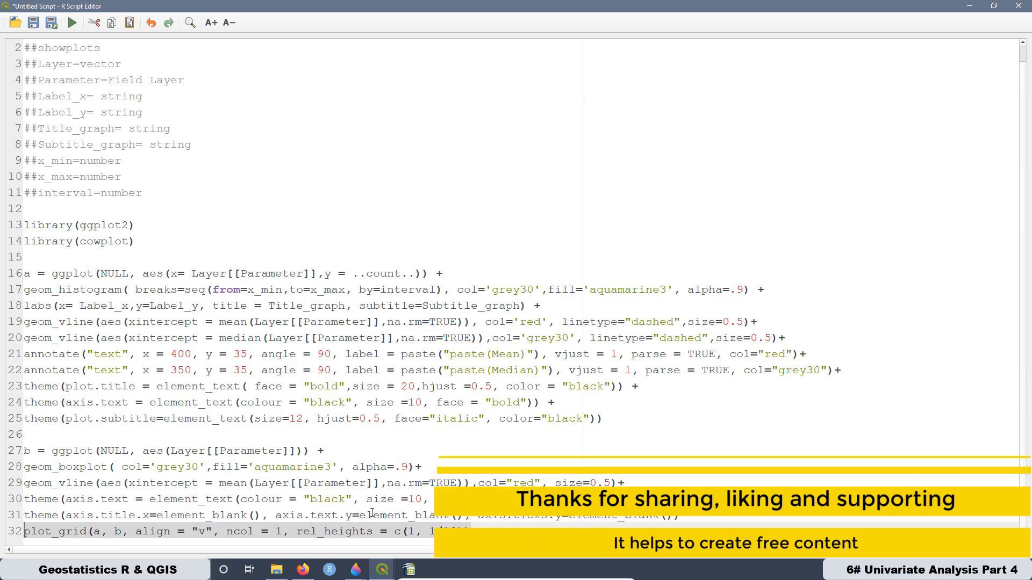
left_click(300, 321)
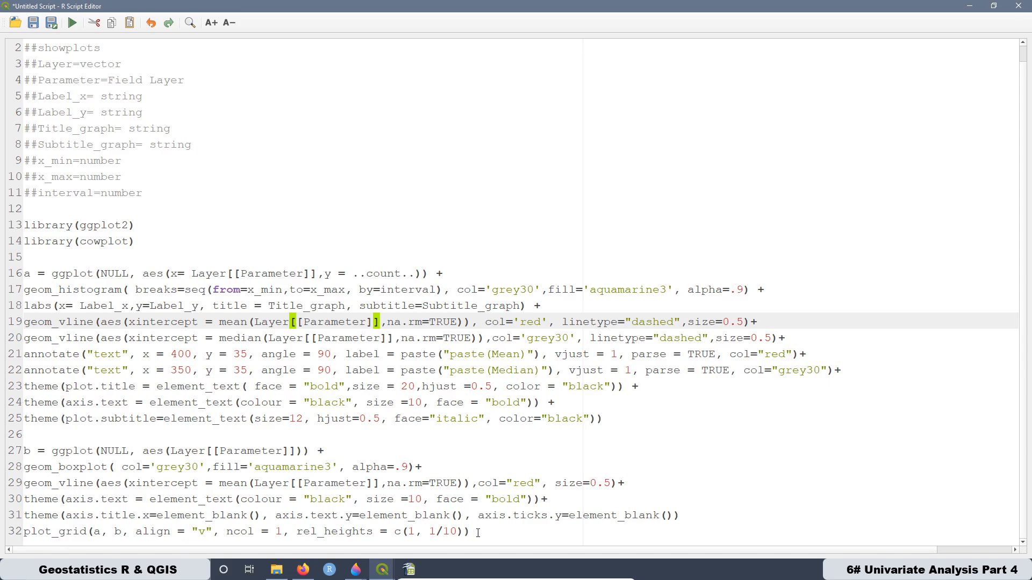
- Review the whole plotting code from line 16 to line 32 together with the cowplot library it relies on
left_click_drag(478, 532, 14, 274)
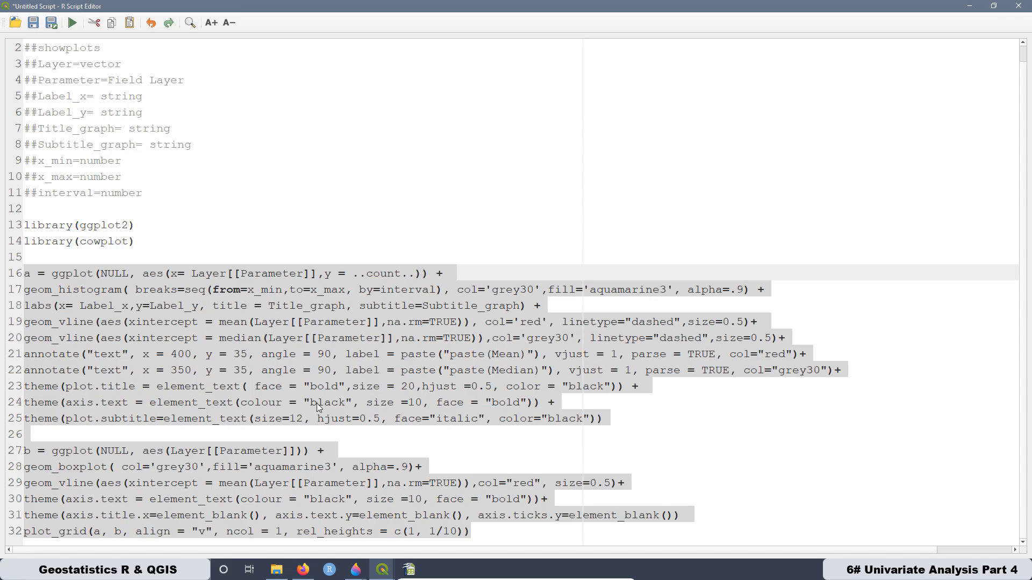
left_click(145, 246)
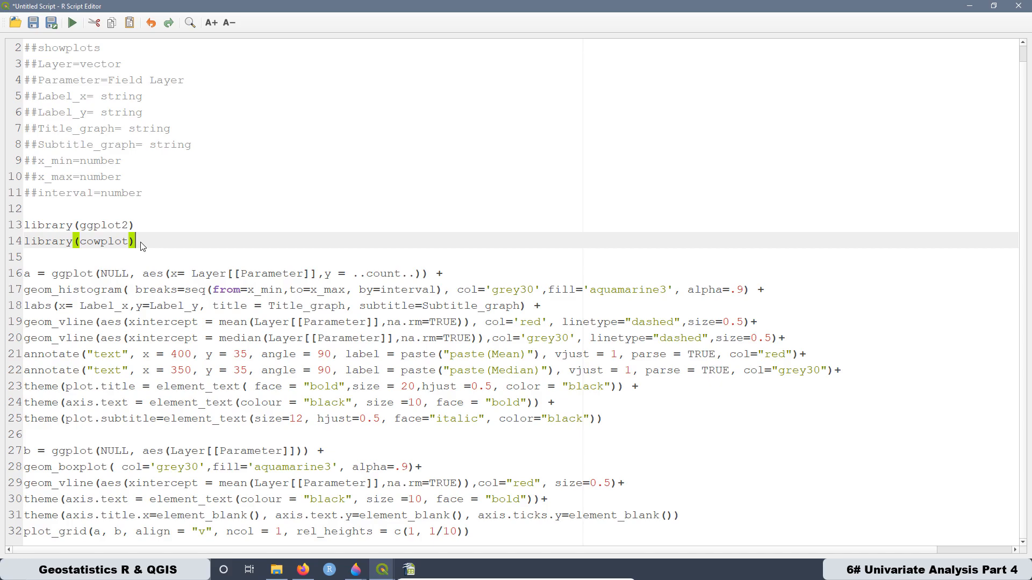
left_click_drag(142, 246, 21, 250)
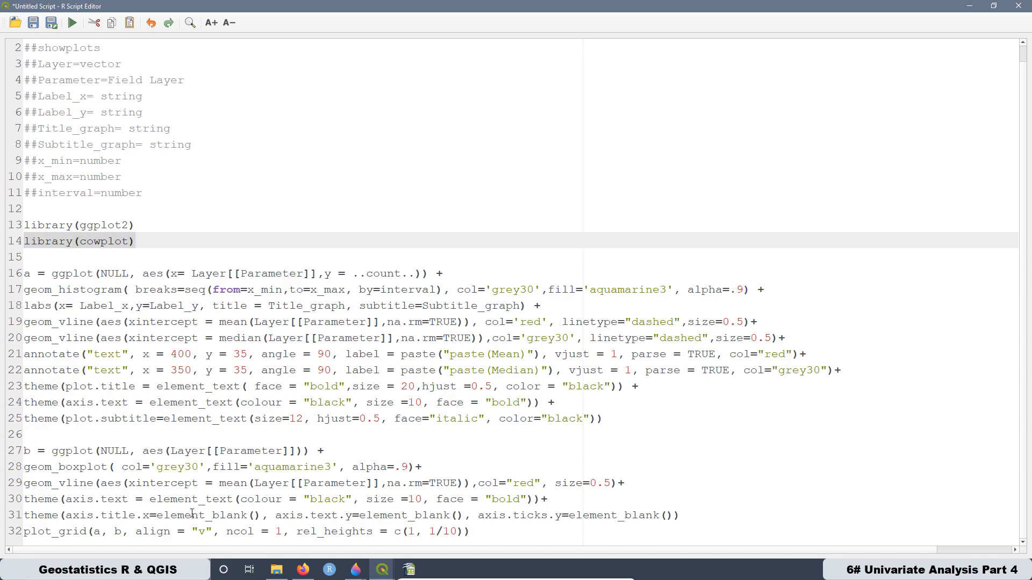
left_click(223, 206)
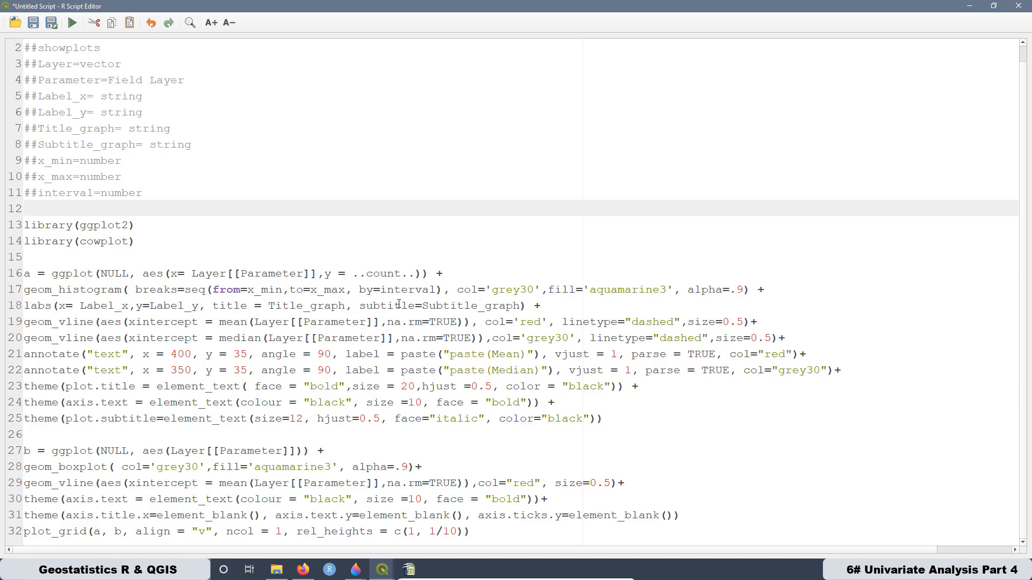
- Examine the count mapping in line 16 and the histogram breaks sequence from x_min to x_max by interval in line 17
left_click_drag(412, 276, 353, 273)
left_click(479, 247)
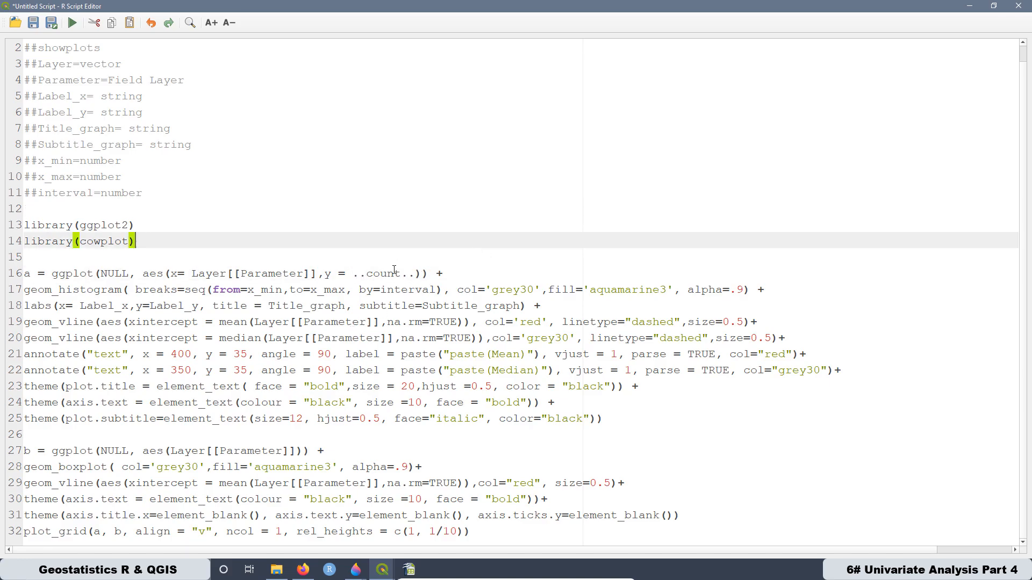
left_click(388, 275)
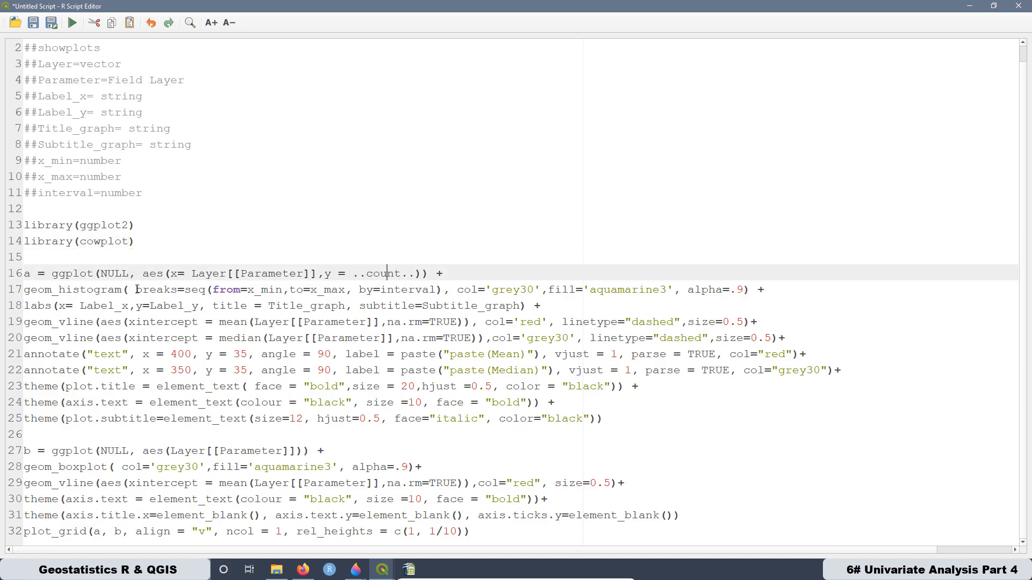
left_click_drag(136, 291, 437, 290)
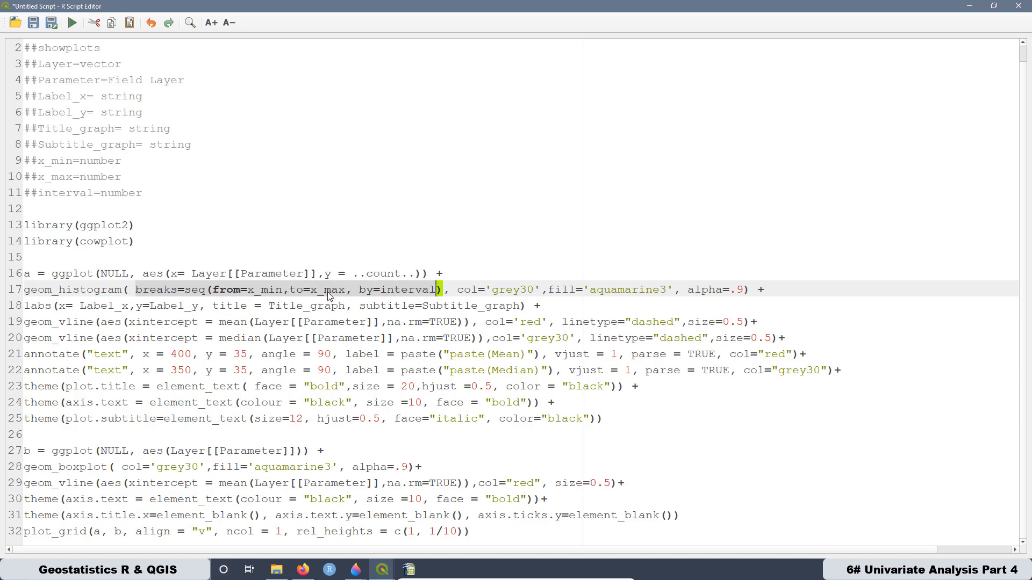
left_click(379, 290)
left_click_drag(362, 292, 433, 292)
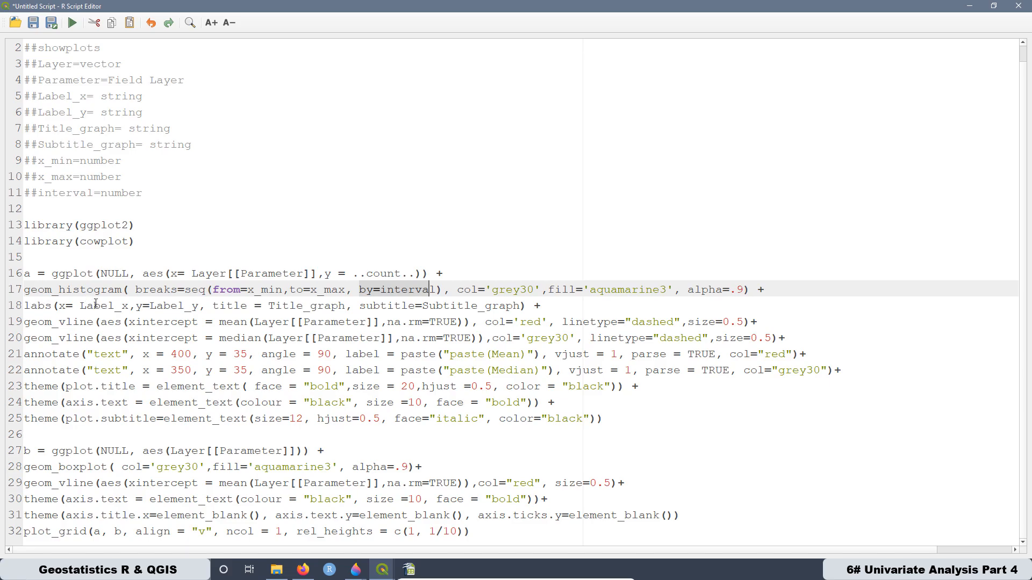
- Review the histogram's mean and median lines, their text annotations and the theme settings in lines 19 to 25
left_click_drag(23, 322, 788, 339)
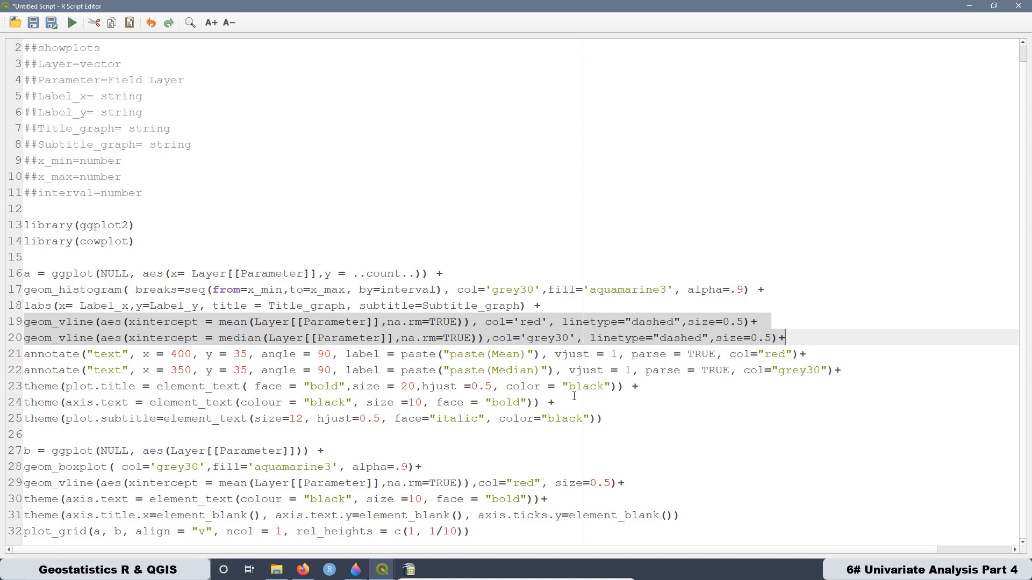
left_click_drag(844, 369, 20, 353)
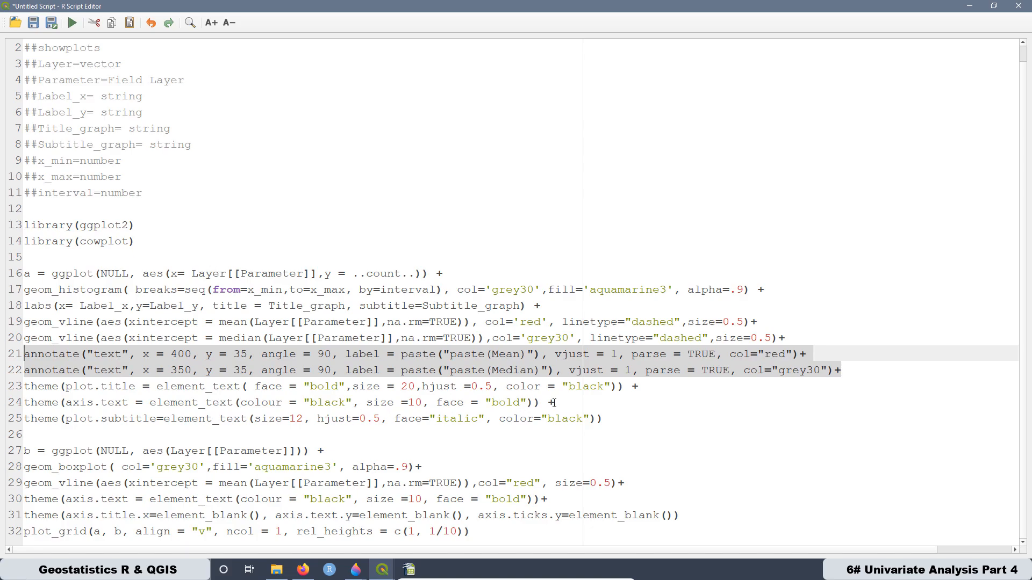
left_click_drag(607, 421, 25, 386)
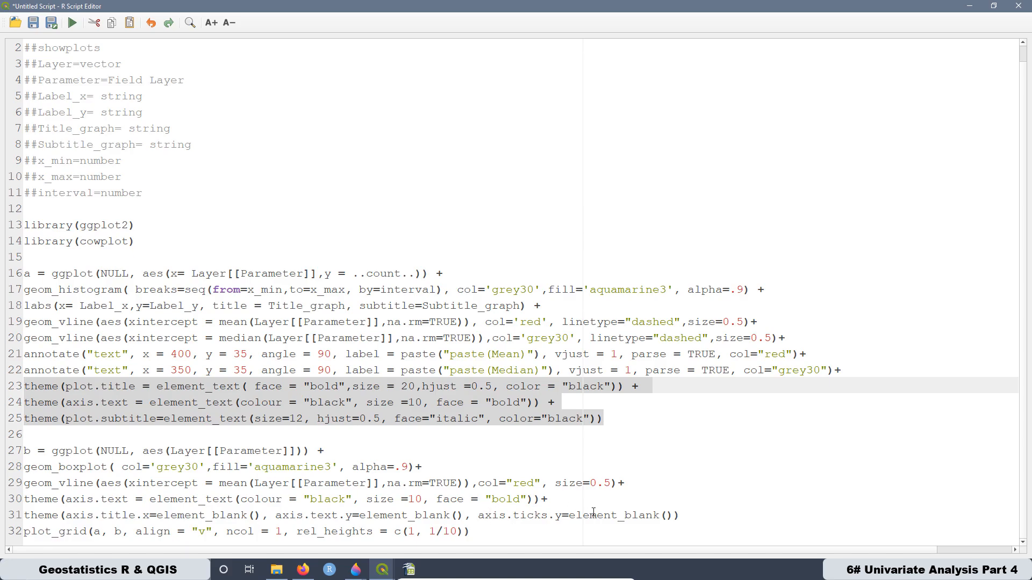
- Review the box plot block in lines 27 to 31, its red mean line, and the plot_grid call
left_click_drag(683, 516, 52, 452)
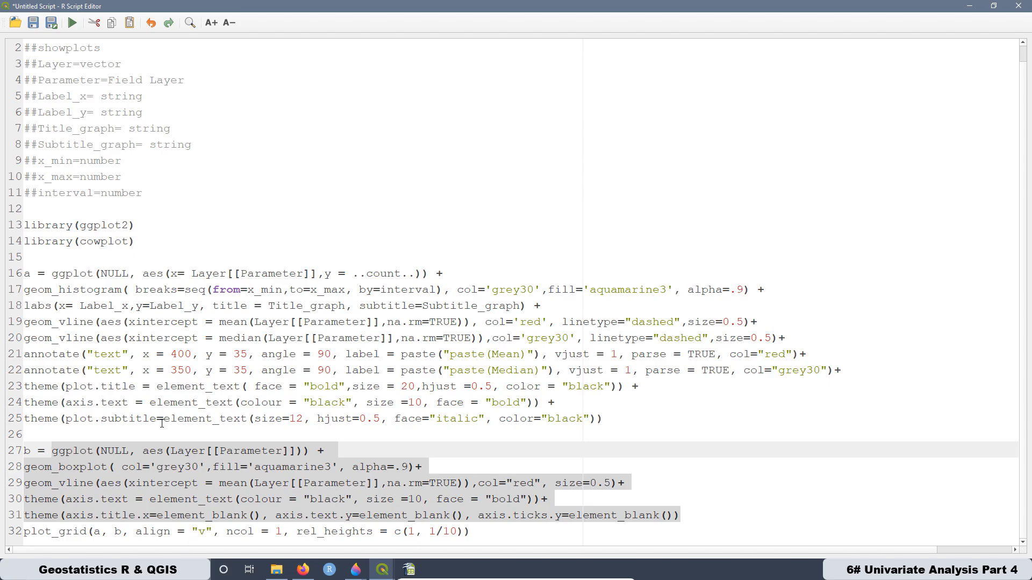
left_click(582, 482)
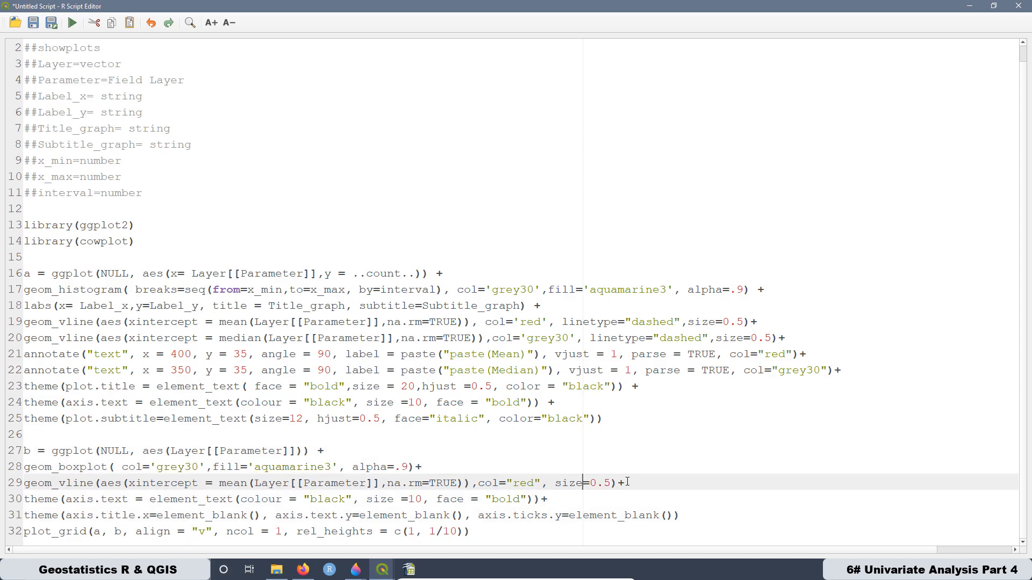
left_click_drag(625, 482, 22, 482)
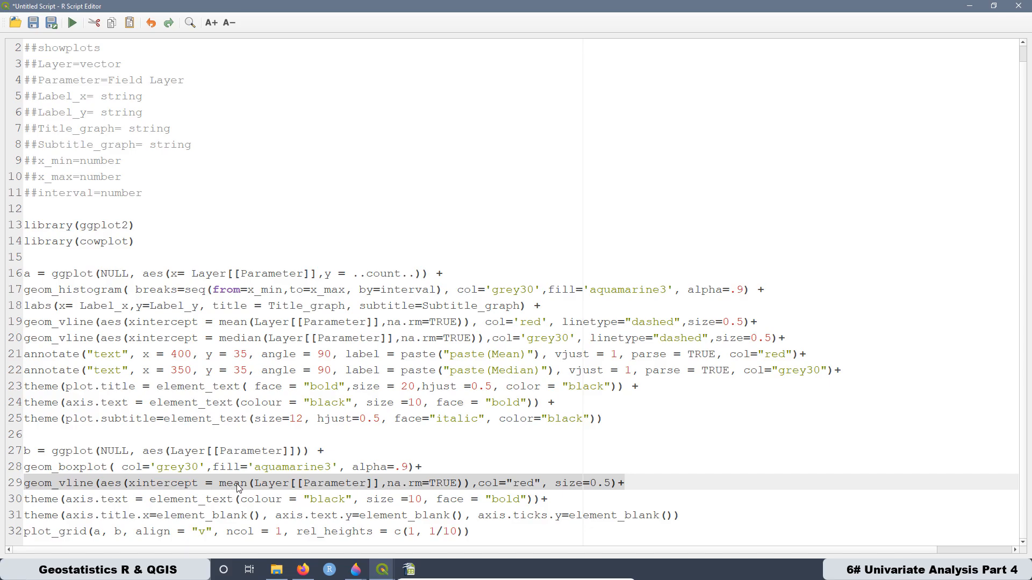
left_click_drag(476, 533, 25, 531)
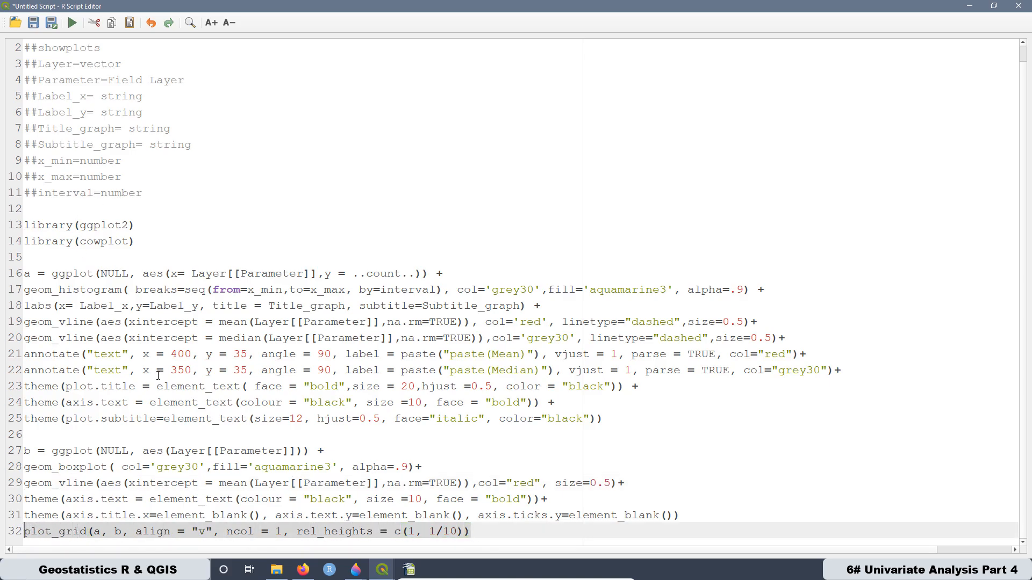
left_click(482, 533)
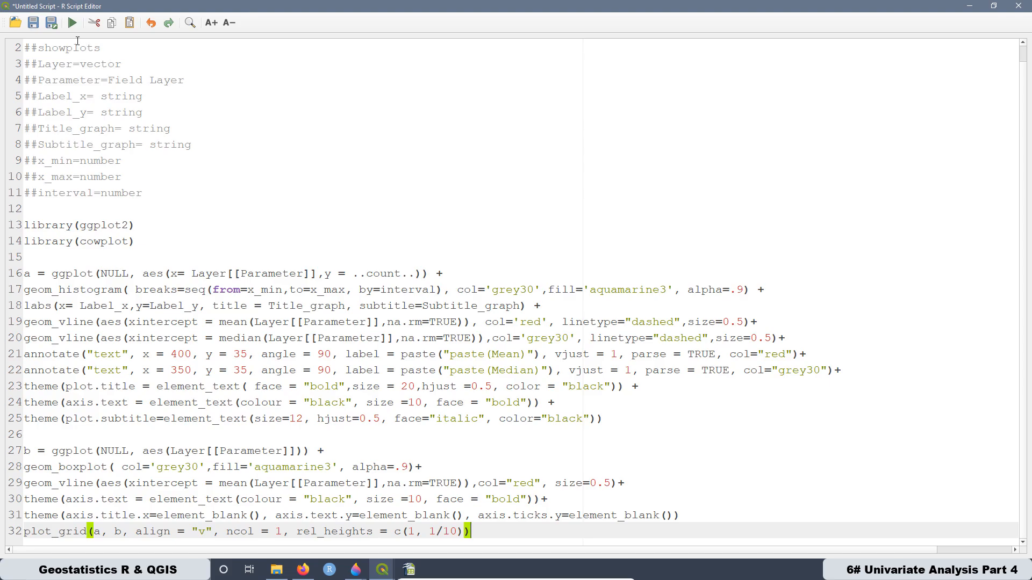
- Save the script as "13. Histogram & Box Plot.rsx" in the rscripts folder and close the script editor
left_click(51, 22)
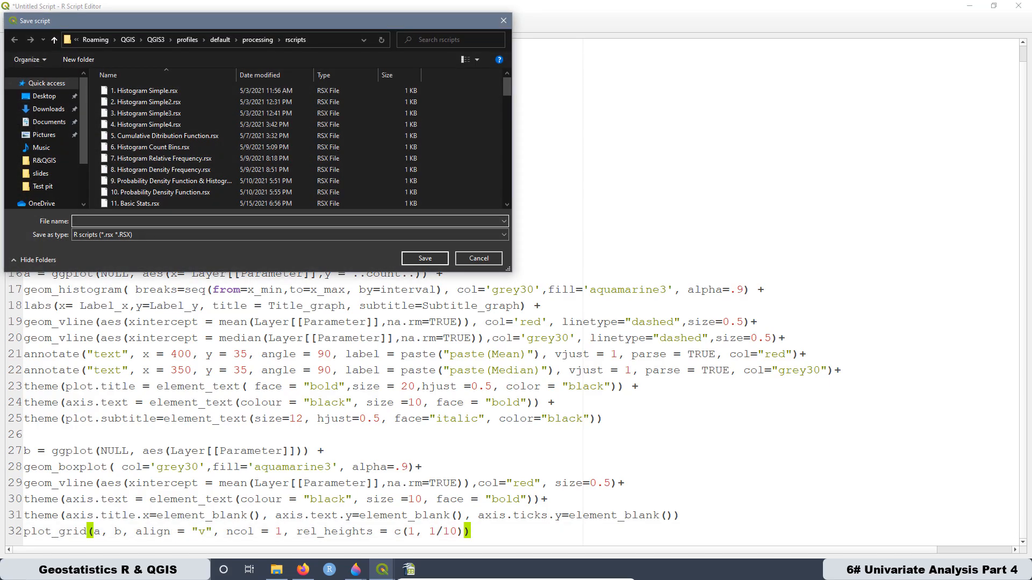
scroll(132, 179, "down", 2)
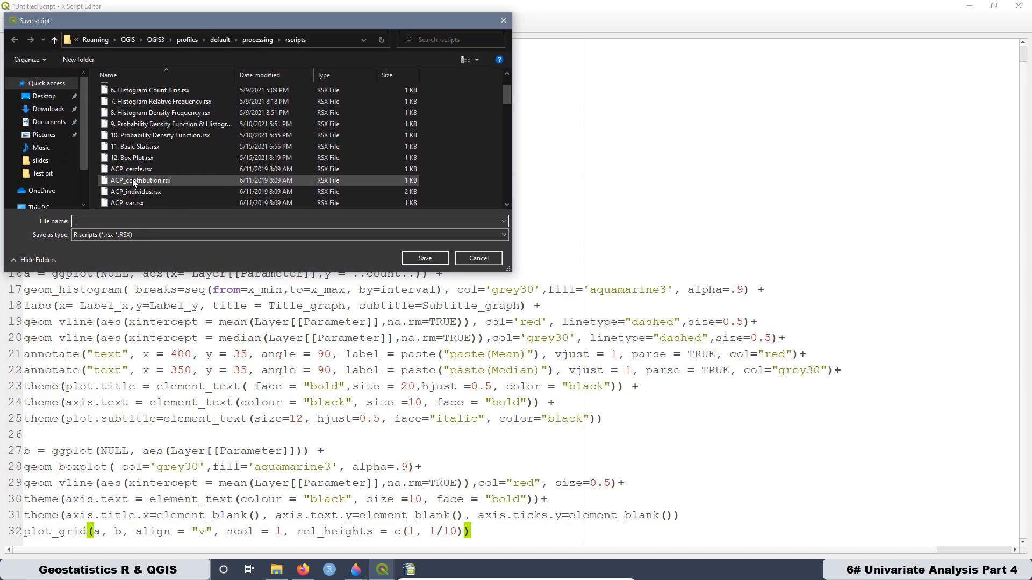
left_click(132, 159)
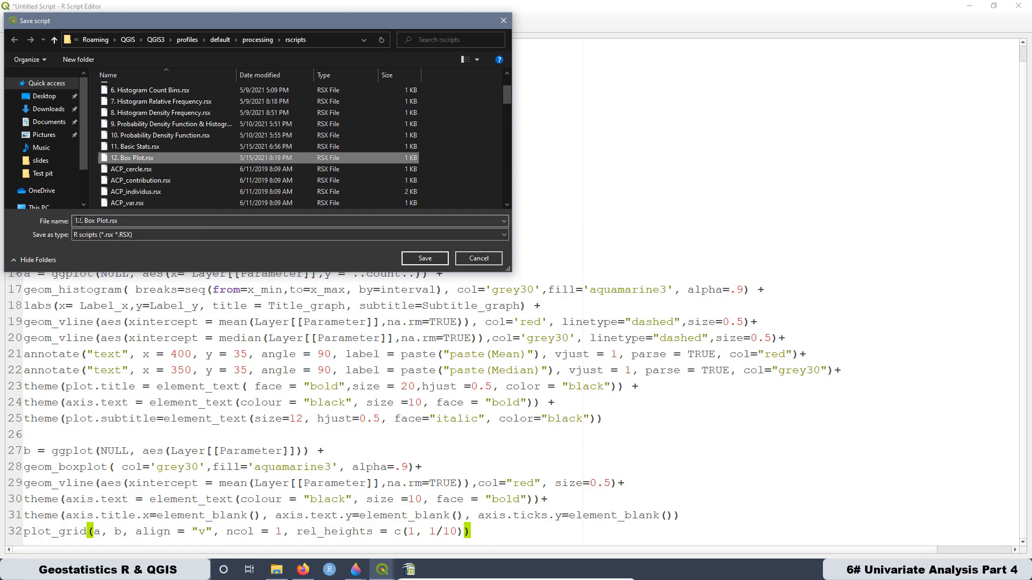
left_click(82, 224)
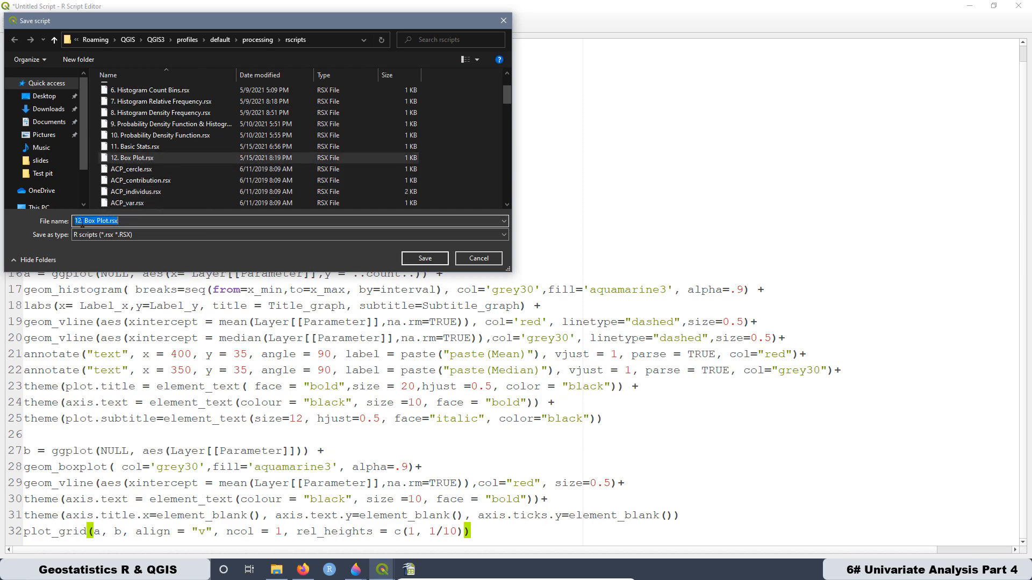
left_click(82, 221)
key("BackSpace")
type("3")
key("Right")
key("Right")
type("Histogram &")
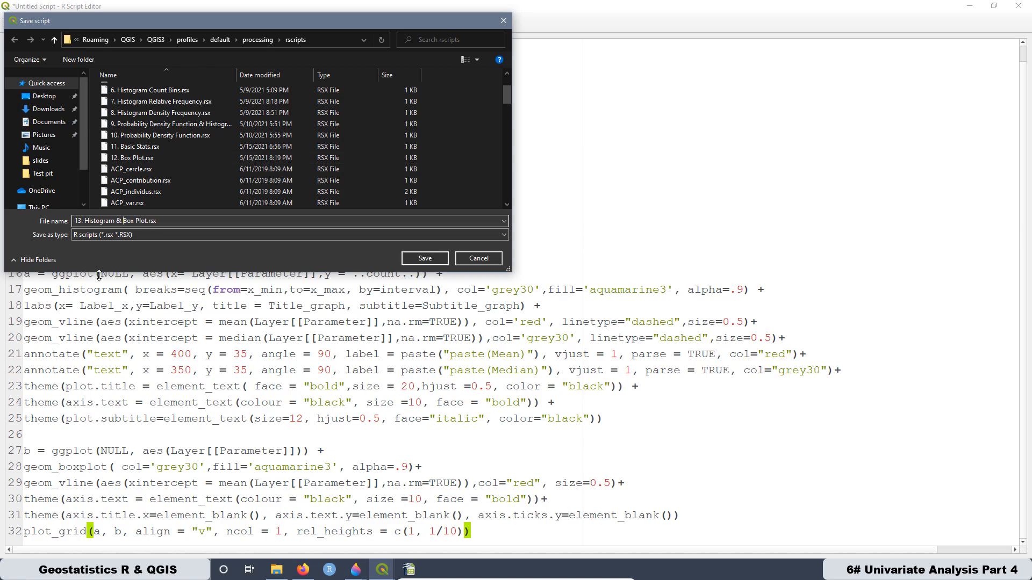
left_click(424, 259)
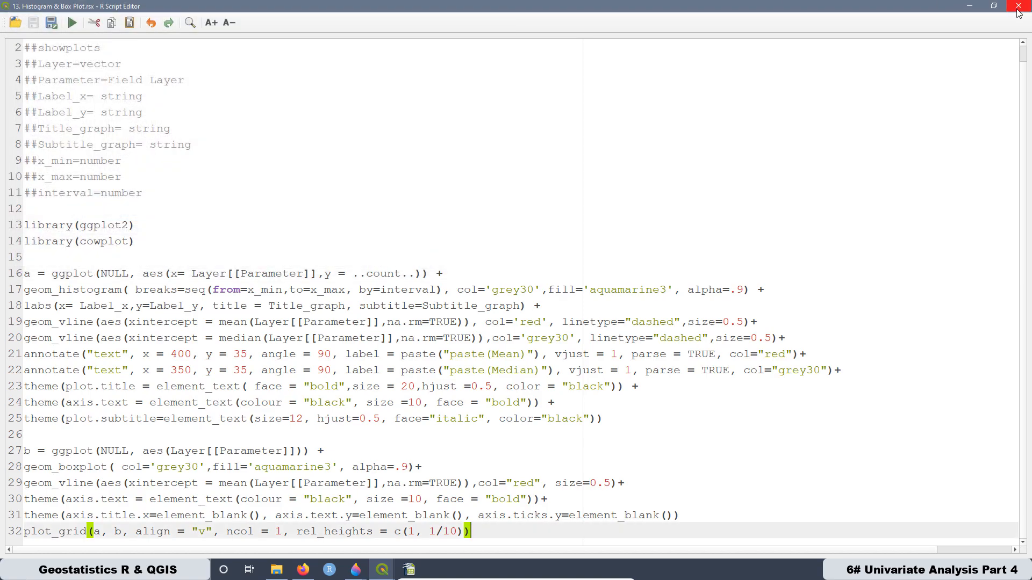
left_click(1017, 7)
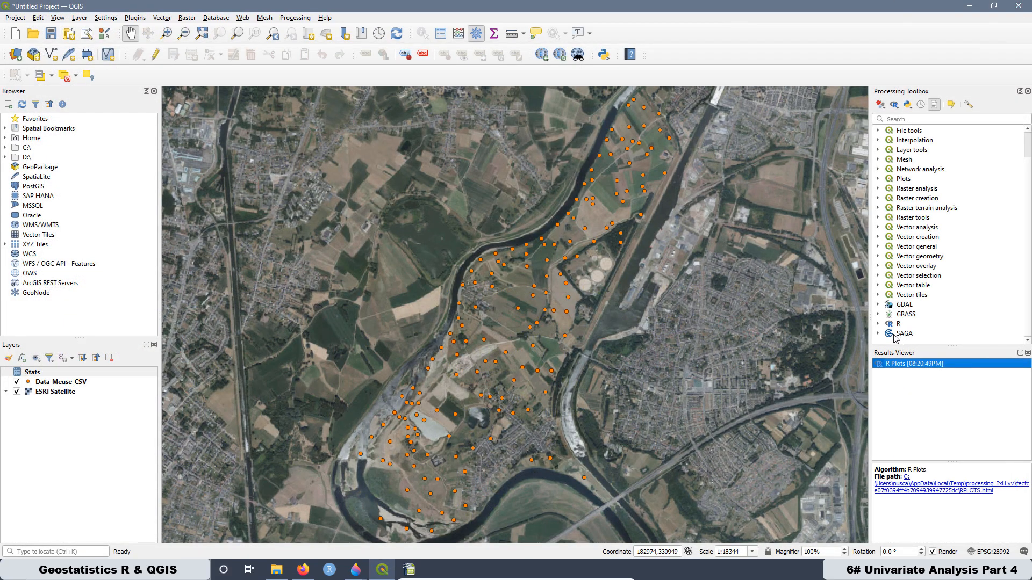
- Open the 13. Histogram & Box Plot tool from the R&QGIS_Course scripts and choose zinc as the parameter
left_click(877, 323)
scroll(887, 325, "down", 5)
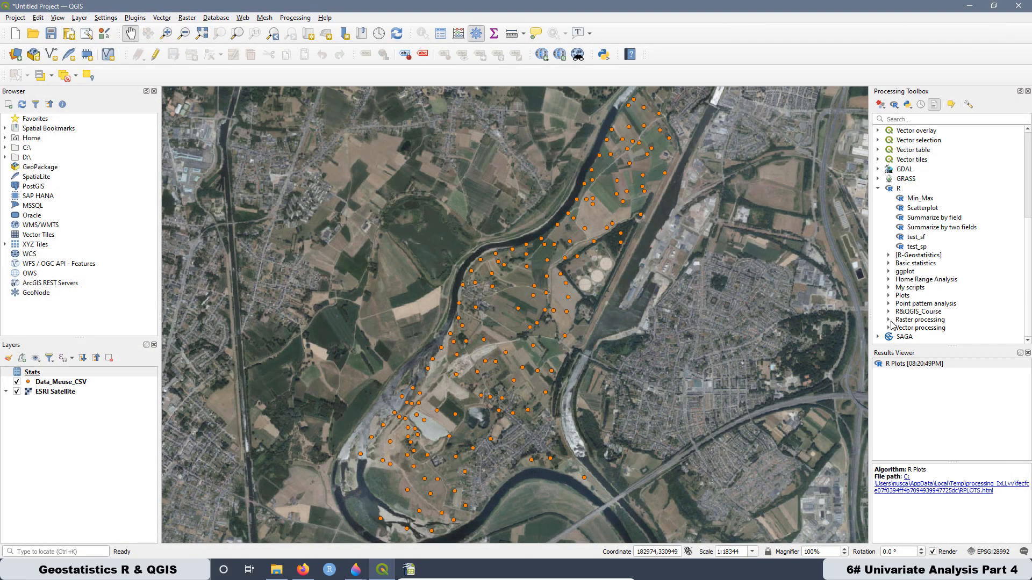
left_click(889, 311)
scroll(934, 279, "down", 3)
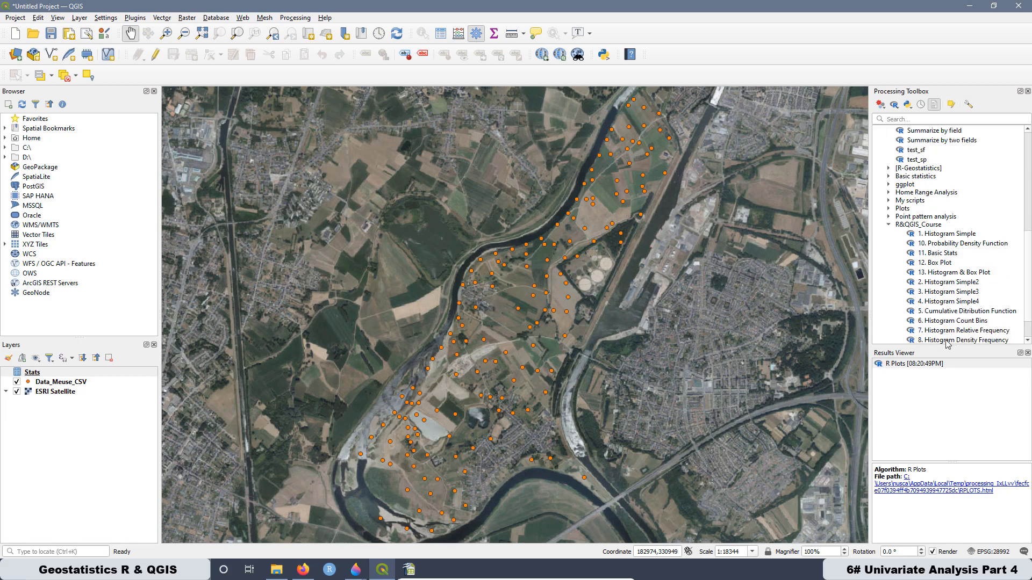
double_click(946, 273)
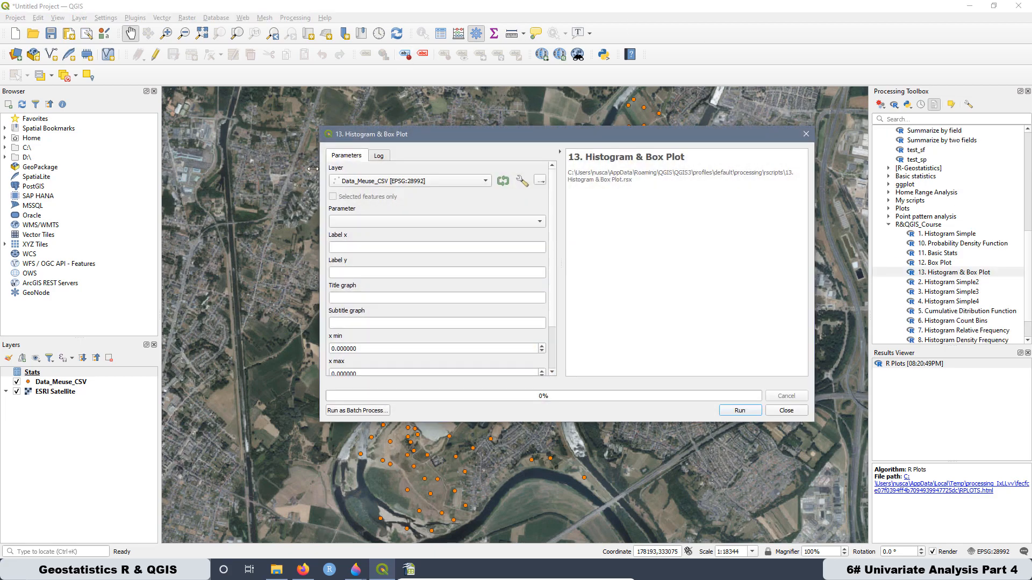
left_click(352, 221)
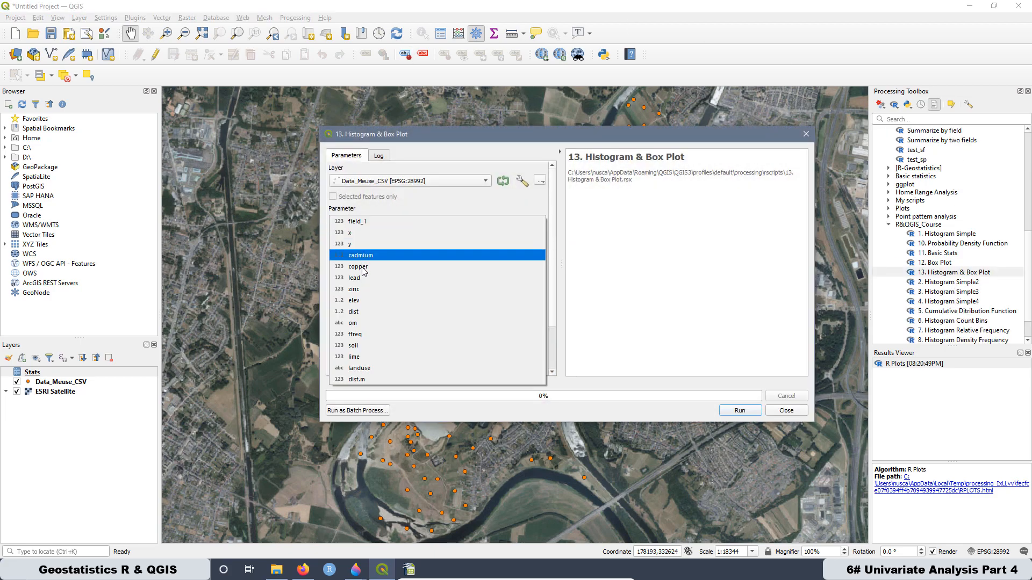
left_click(354, 289)
- Set the tool's x min to 113 and x max to 1839
left_click(347, 248)
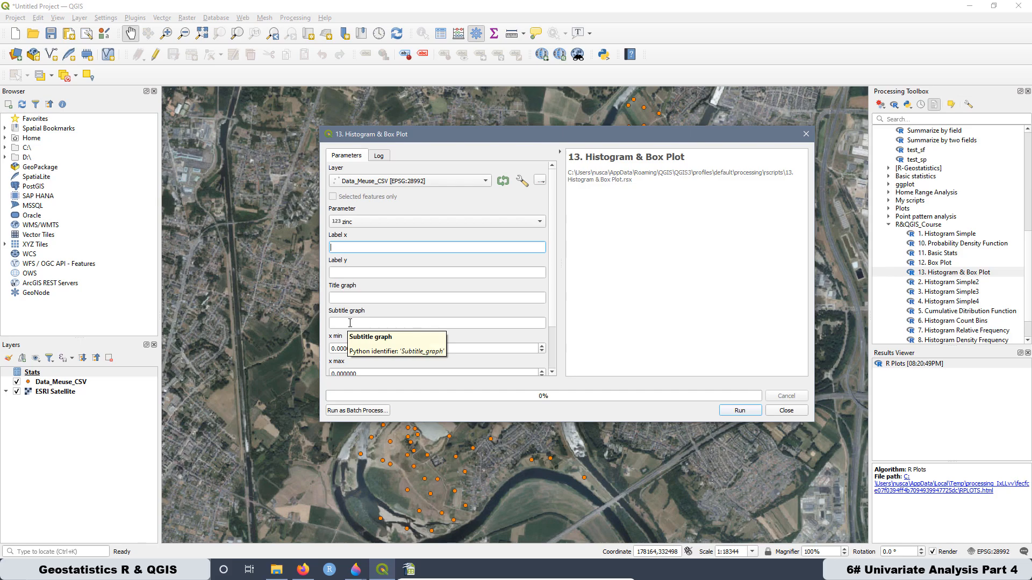
scroll(364, 302, "down", 2)
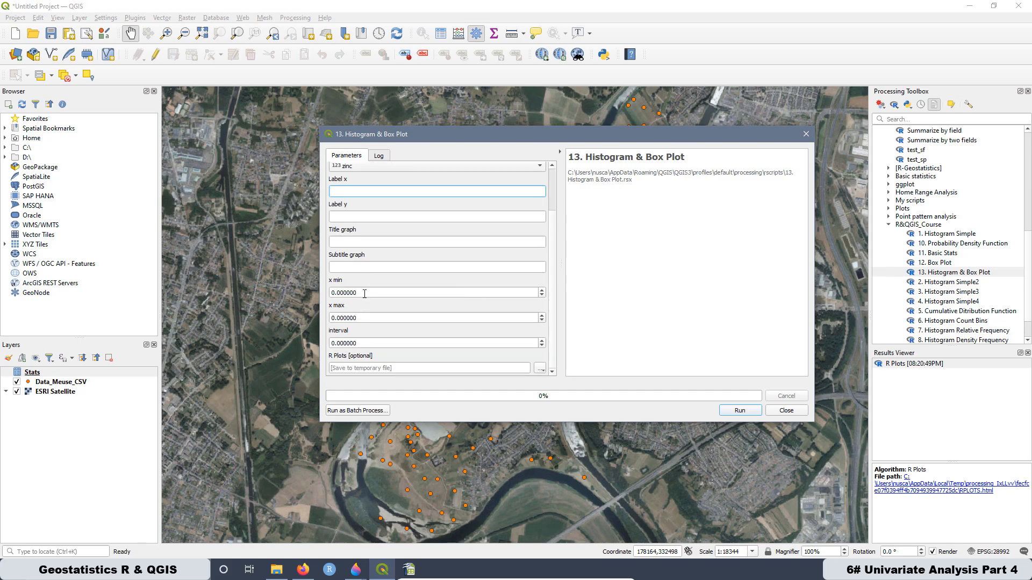
left_click(364, 290)
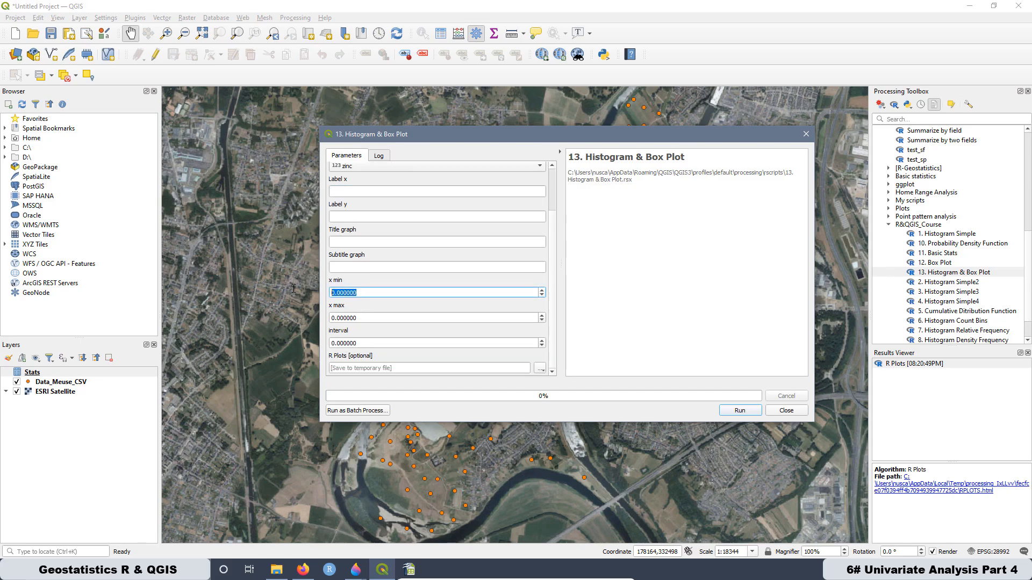
type("113")
key("Tab")
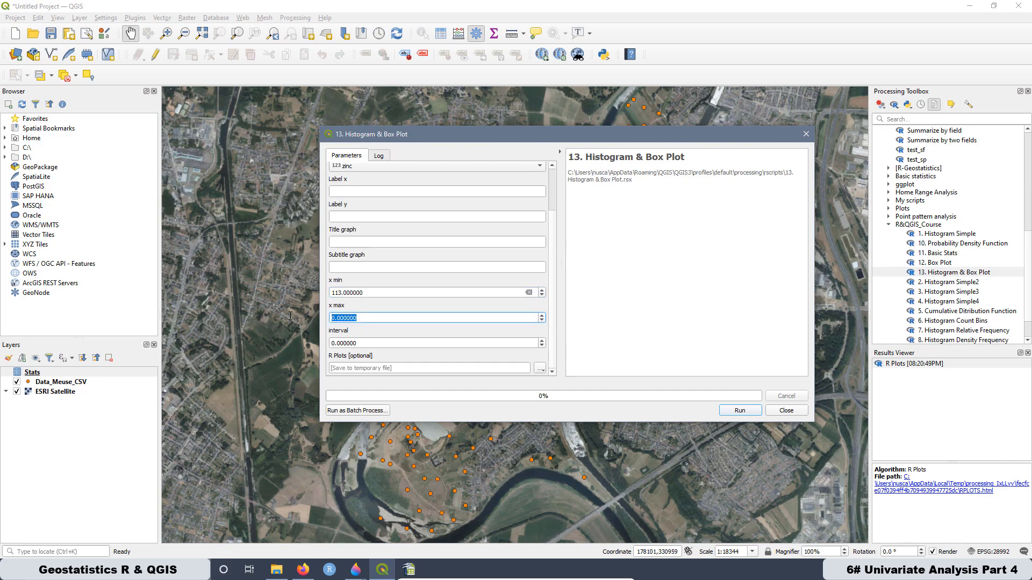
type("1839")
left_click(352, 332)
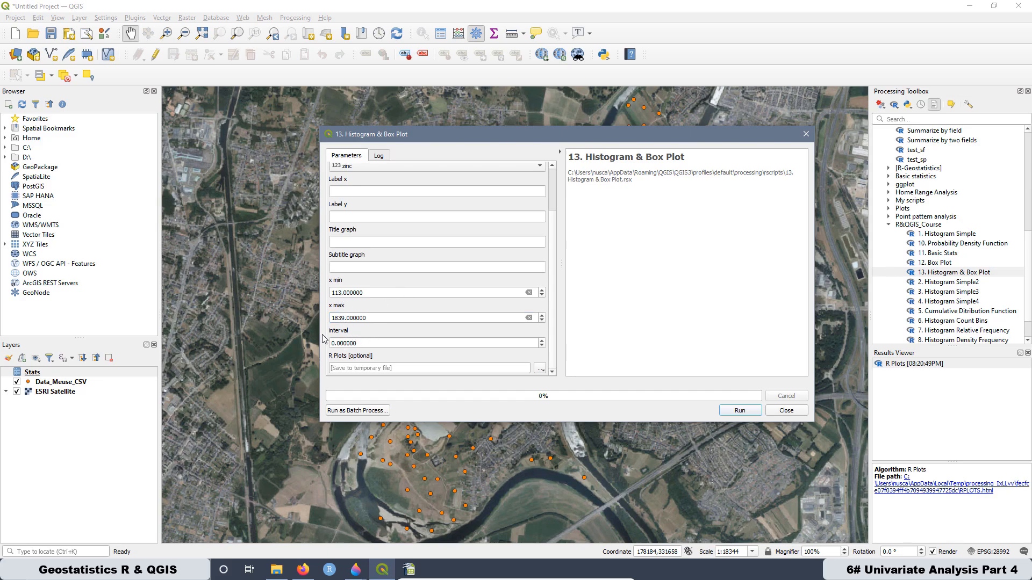
- Switch to Calculator and reduce its window so the tool's parameters stay visible
key("super")
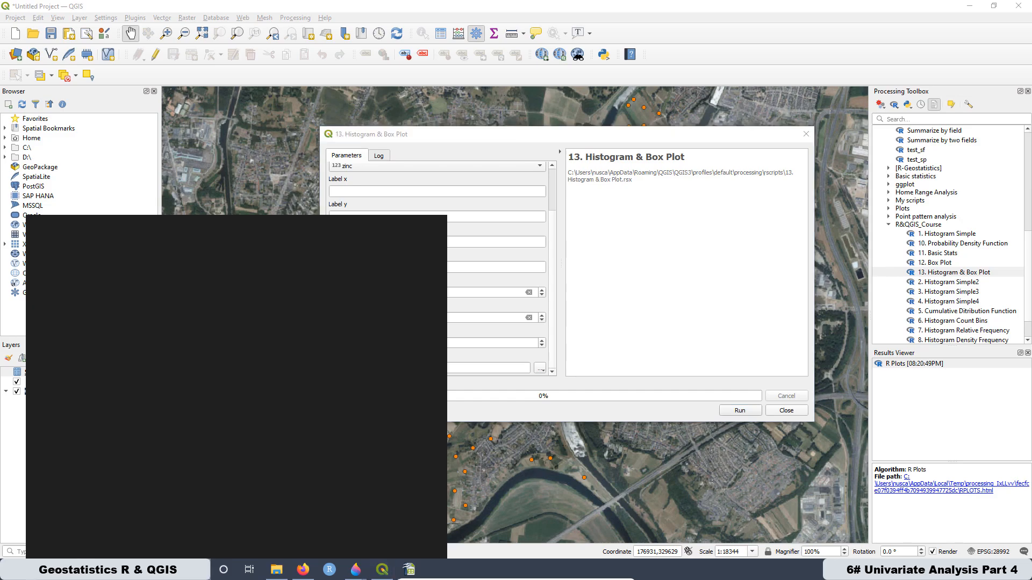
type("c")
left_click(73, 274)
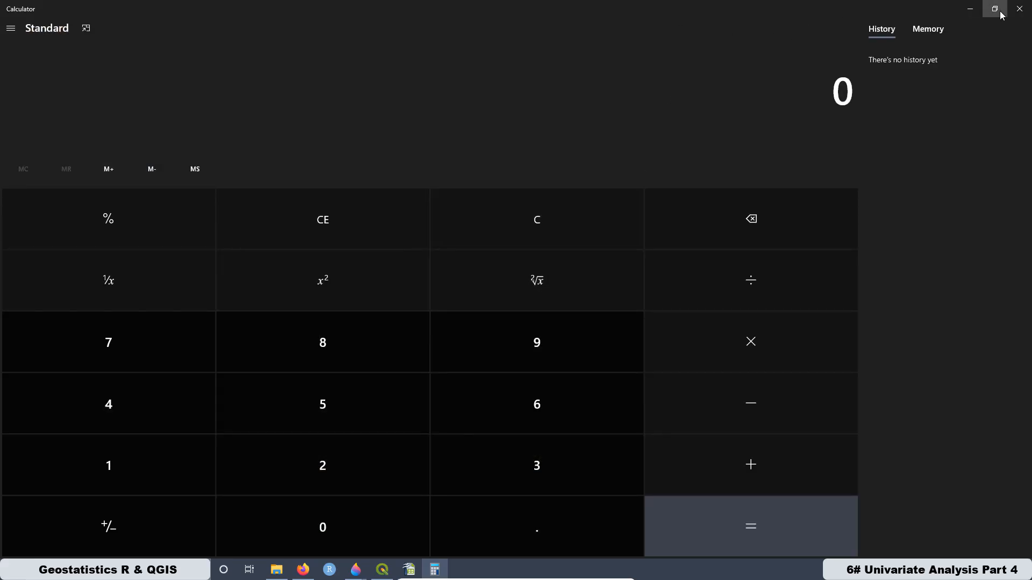
left_click(994, 9)
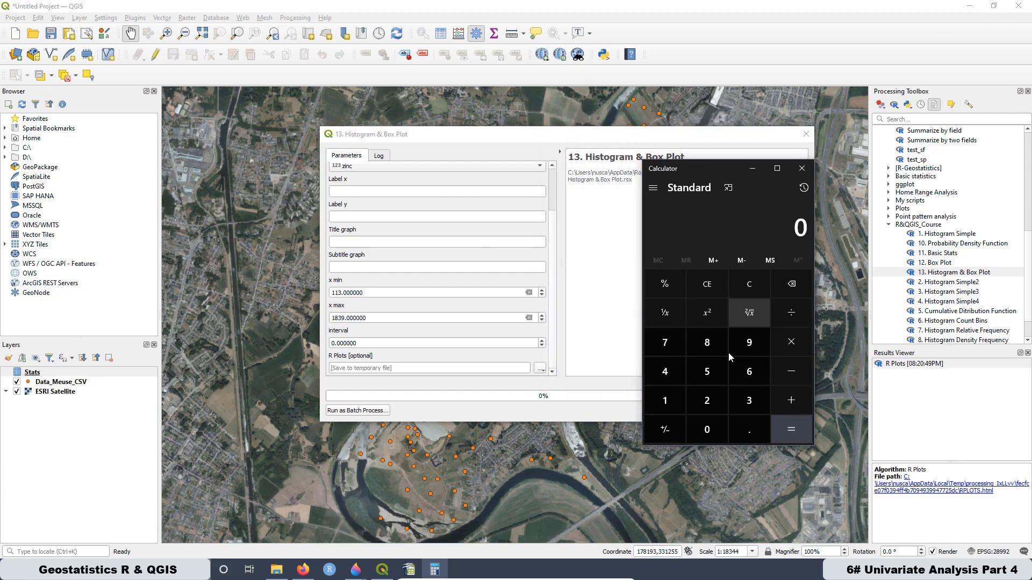
- Calculate the histogram interval by subtracting 113 from 1839 and dividing the difference by 12
left_click(665, 400)
left_click(708, 344)
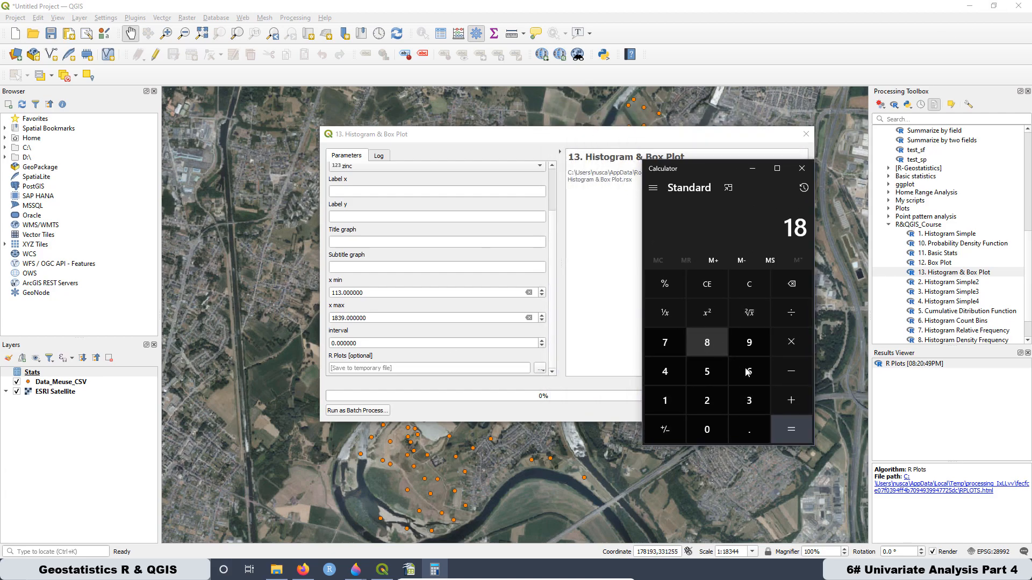
left_click(750, 400)
left_click(749, 345)
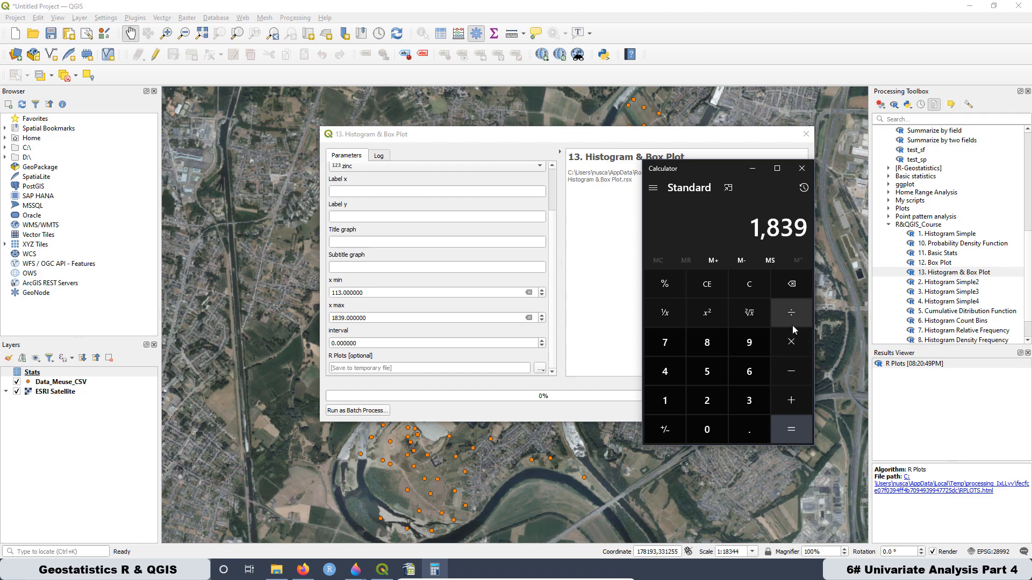
left_click(791, 373)
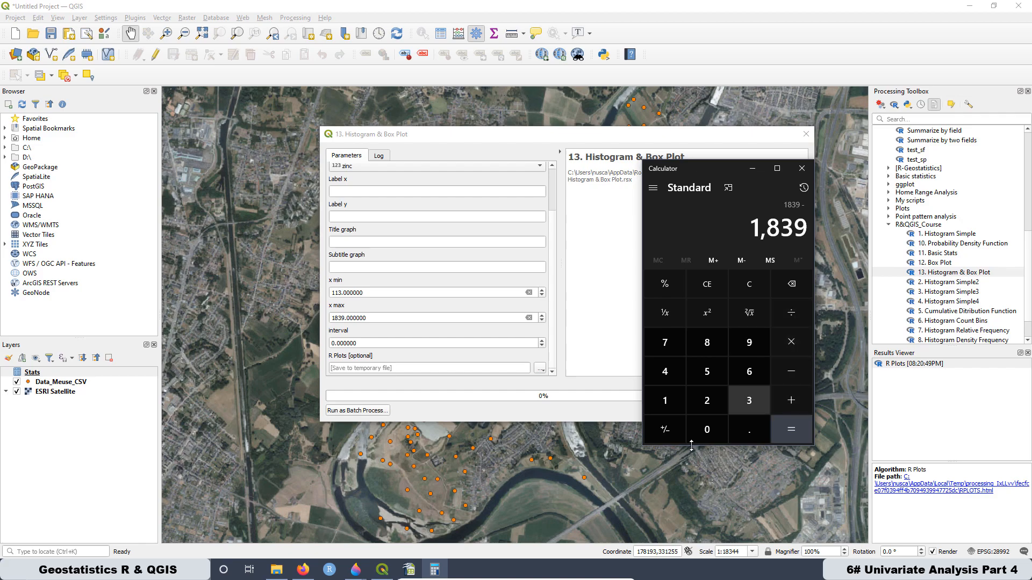
left_click(661, 403)
left_click(664, 401)
left_click(744, 401)
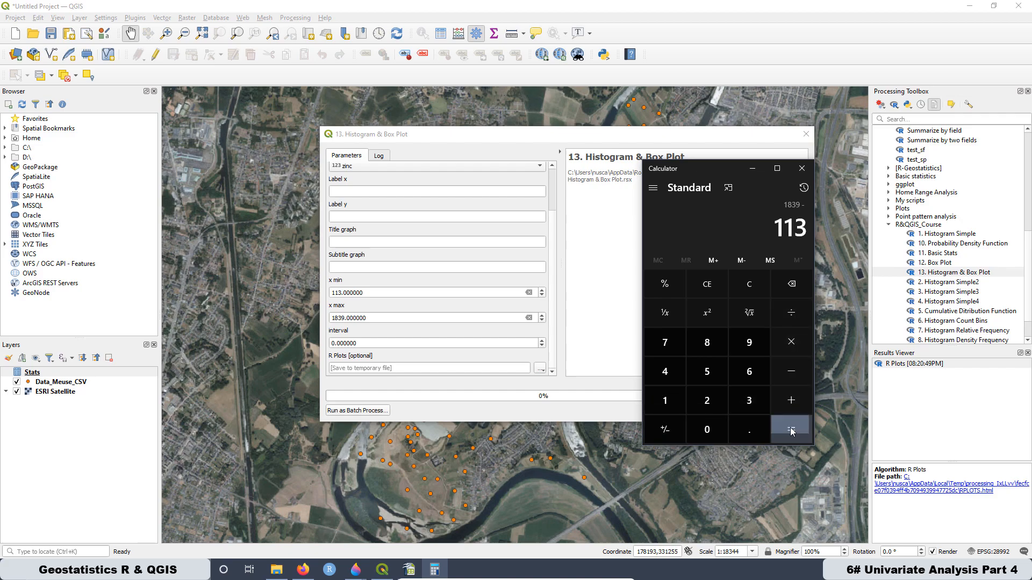
left_click(790, 428)
left_click(789, 311)
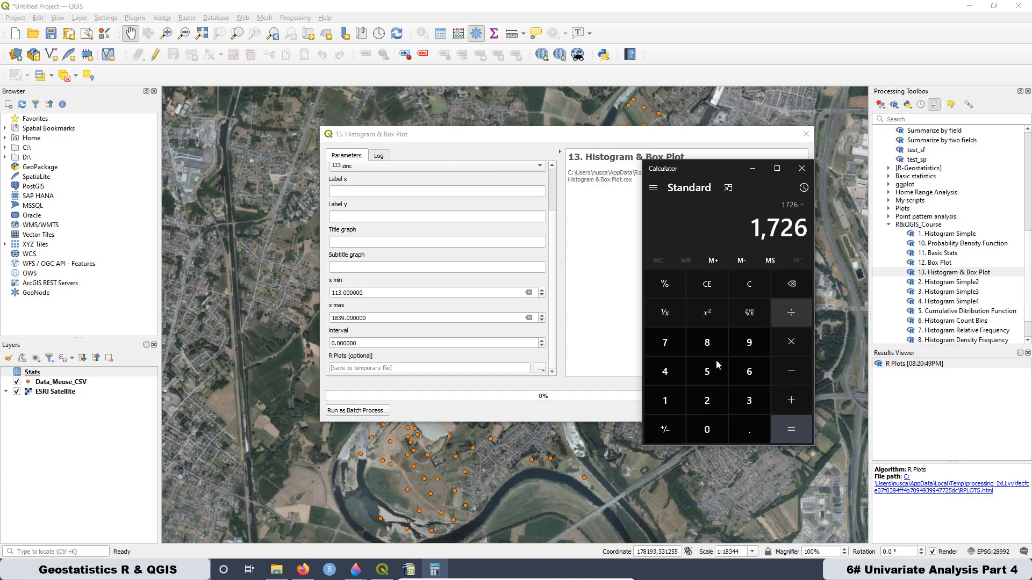
left_click(661, 405)
left_click(711, 402)
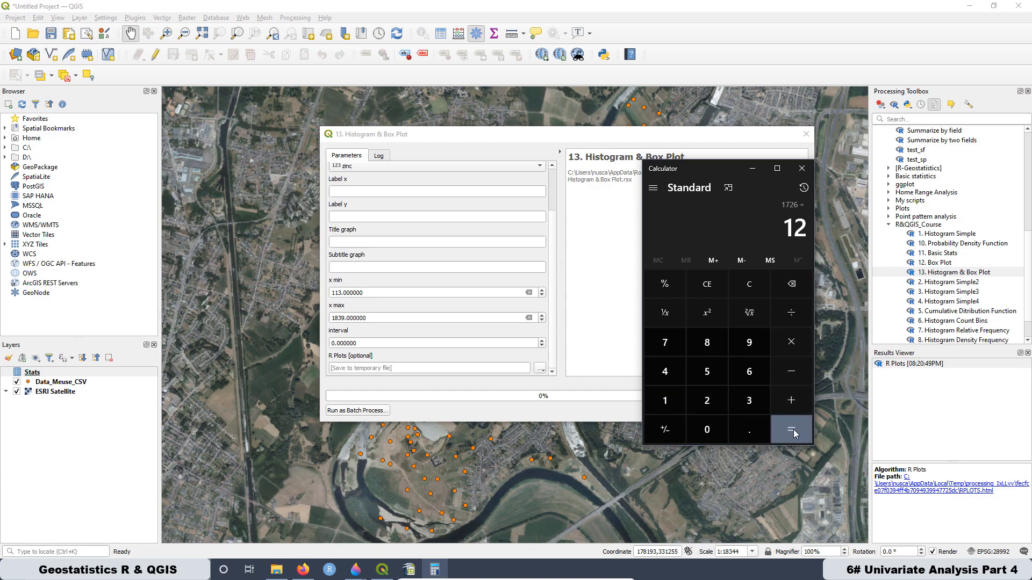
left_click(791, 430)
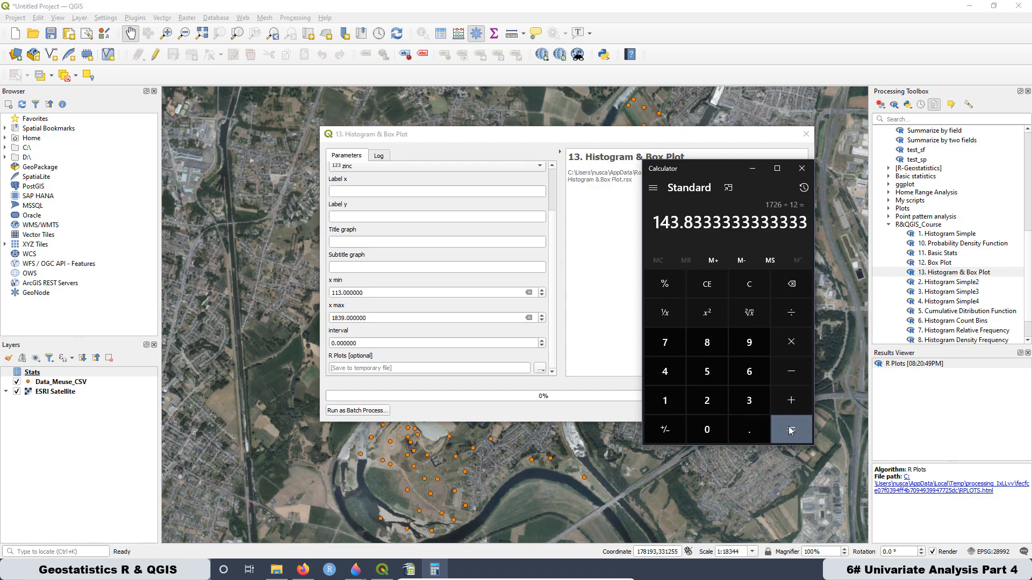
- Copy the calculated result into the QGIS tool's interval parameter, replacing its value with 143.833333
right_click(683, 217)
left_click(701, 230)
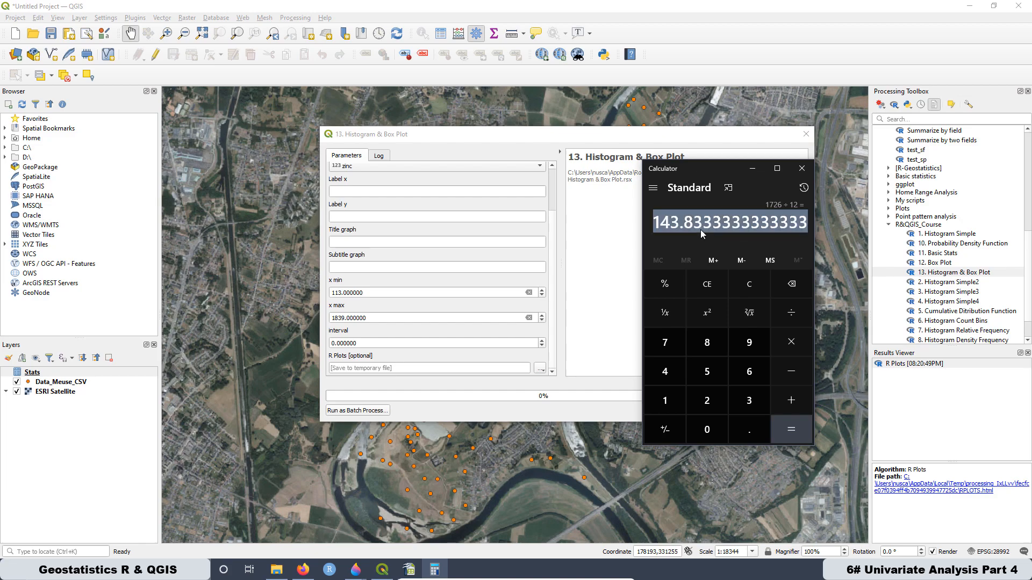
right_click(701, 229)
left_click(722, 238)
left_click_drag(359, 343, 319, 343)
right_click(347, 343)
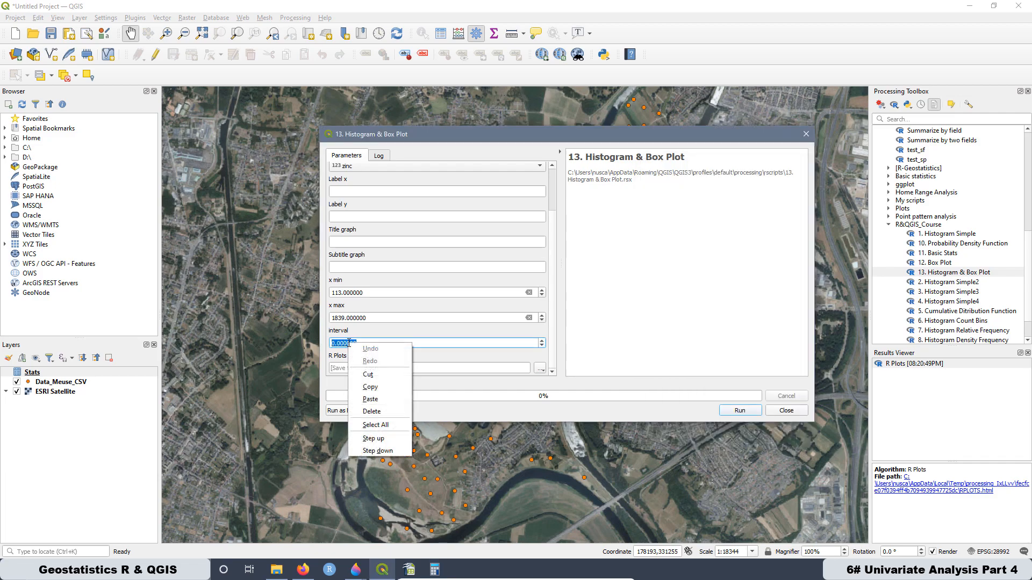
left_click(383, 402)
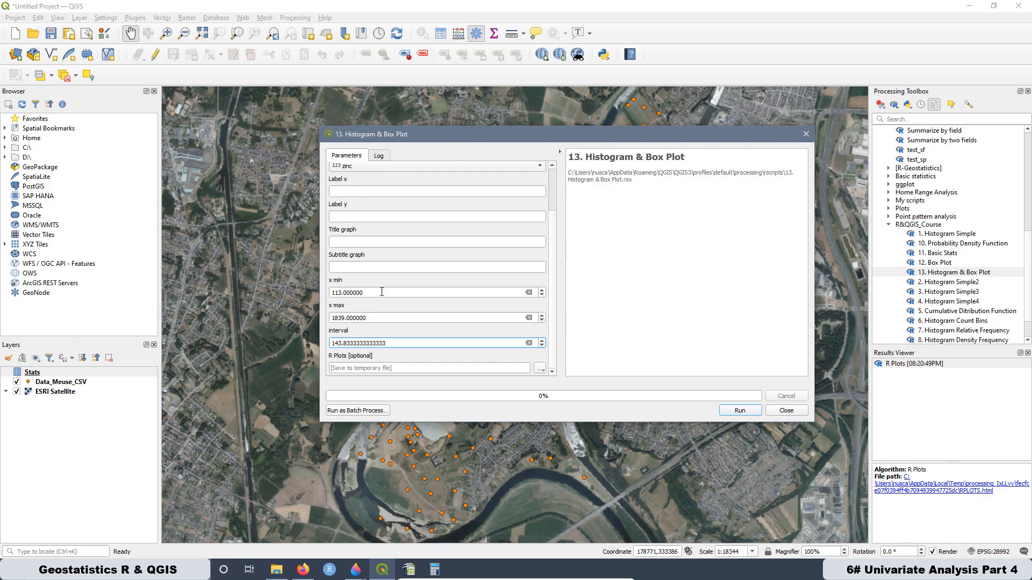
- Set label x to "Zinc Concentration [ppm]", label y to "Frequency", the title to "Histogram & Box Plot" and the subtitle to "Raw Data"
type("Zinc Concentration [")
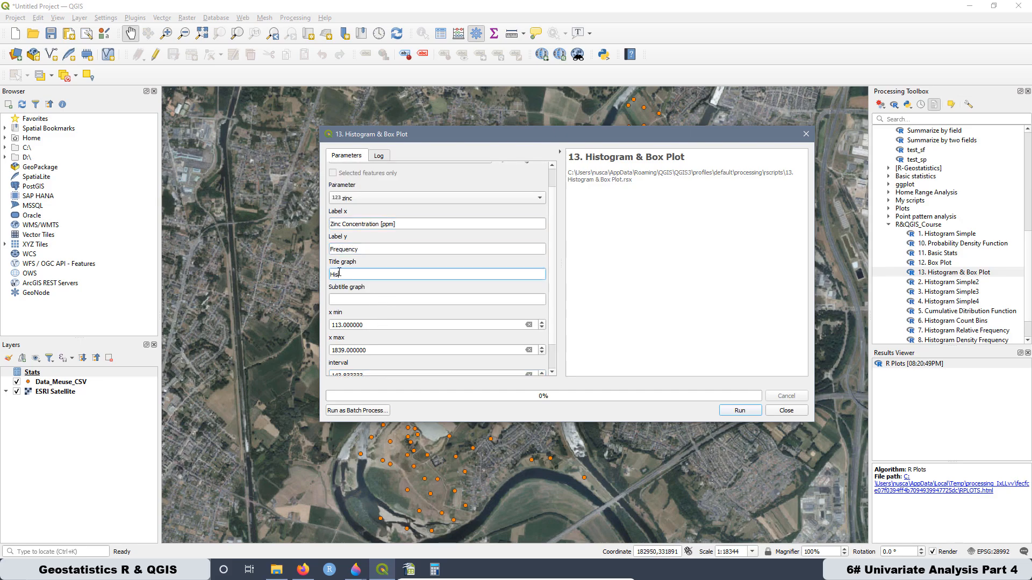
type("togram & Box Plot")
key("Tab")
type("Raw Data")
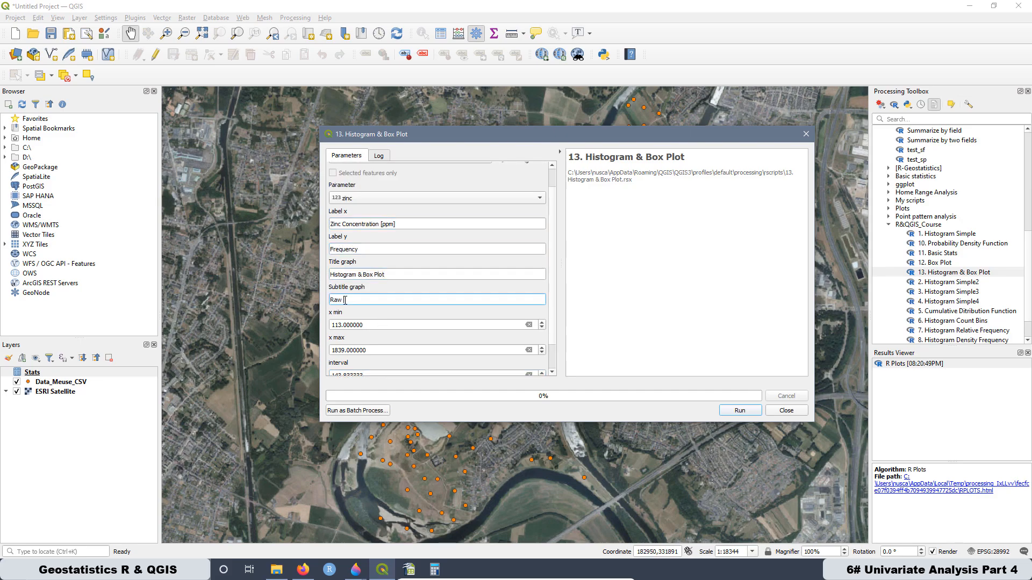
scroll(427, 299, "down", 1)
left_click(430, 289)
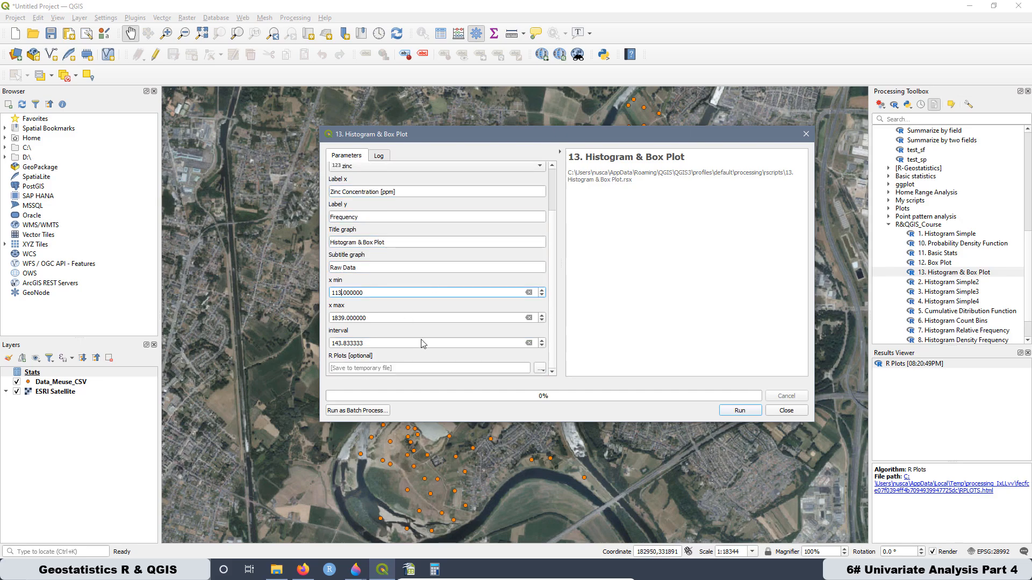
- Set the R Plots output to "Histogram & Box Plot.html" in the R&QGIS folder and run the tool
left_click(539, 368)
left_click(564, 394)
type("Histogram & Box Plot")
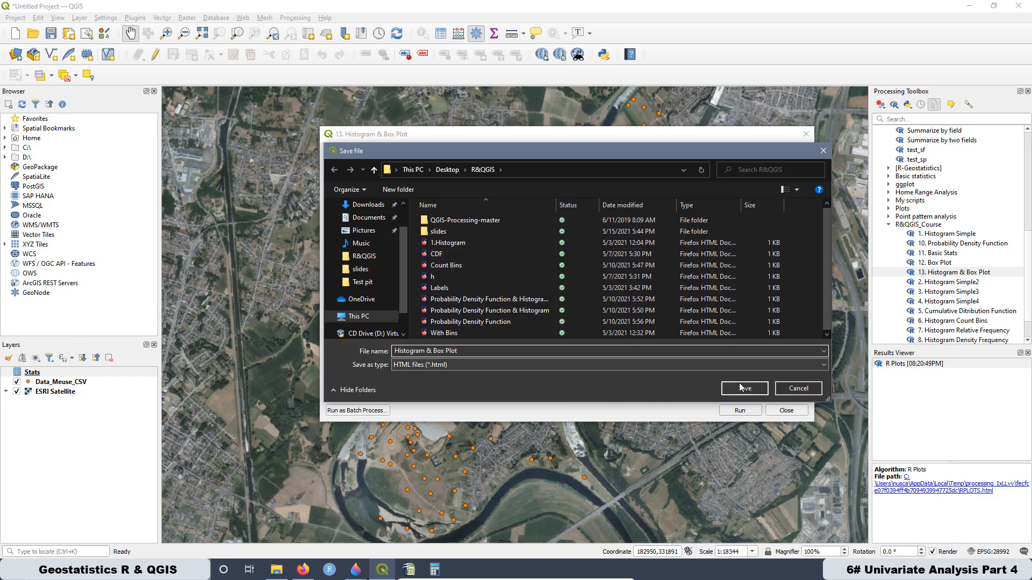
left_click(734, 387)
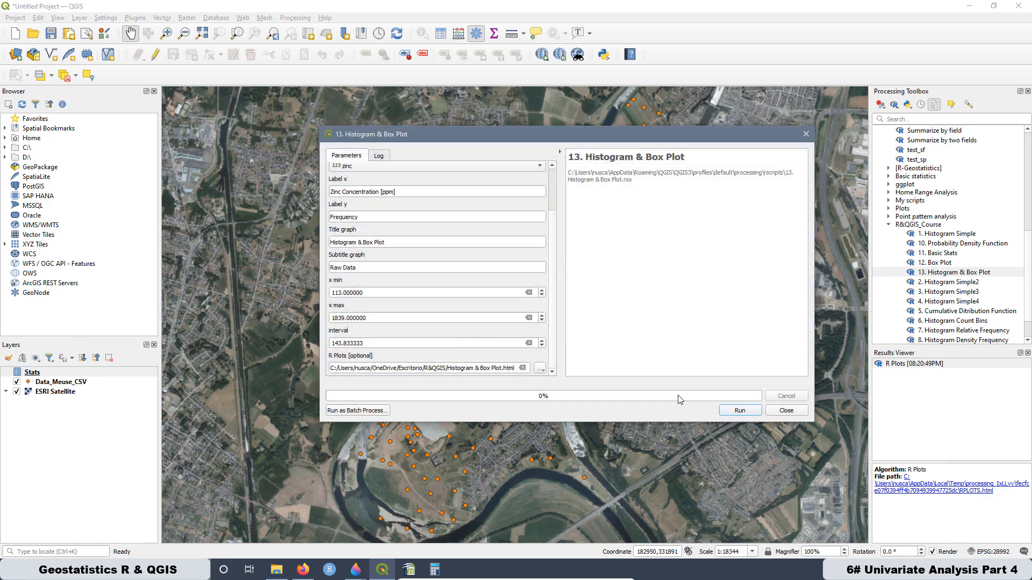
left_click(739, 410)
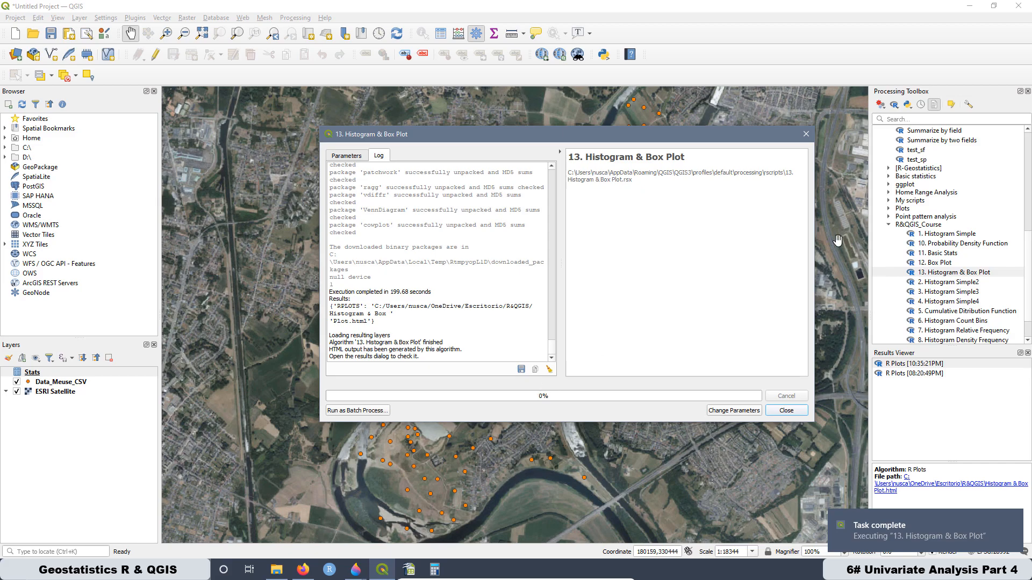
- Open the newest R Plots result in the browser and enlarge it to 170% to examine the histogram and box plot
double_click(890, 364)
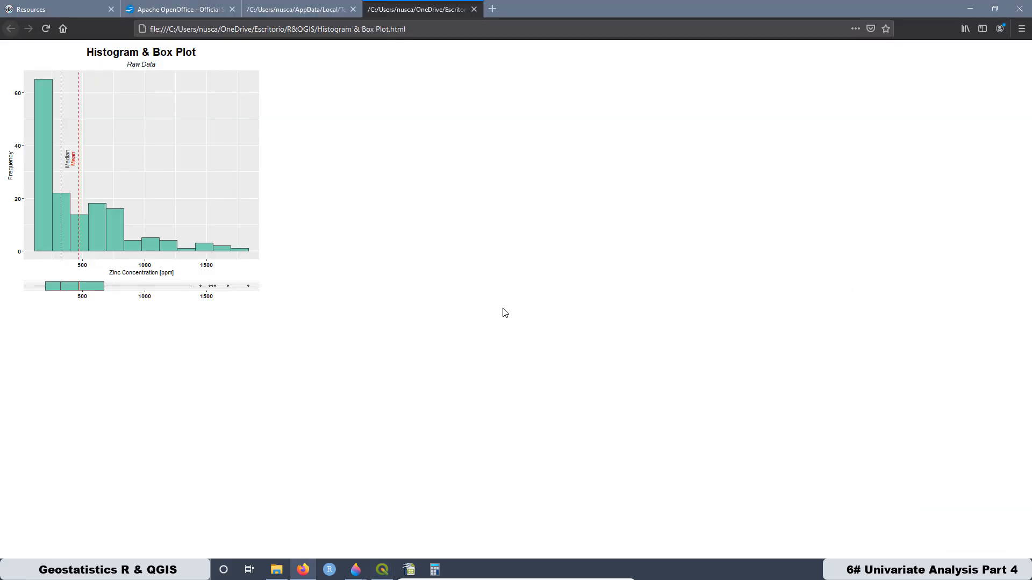
scroll(504, 313, "up", 6, "ctrl")
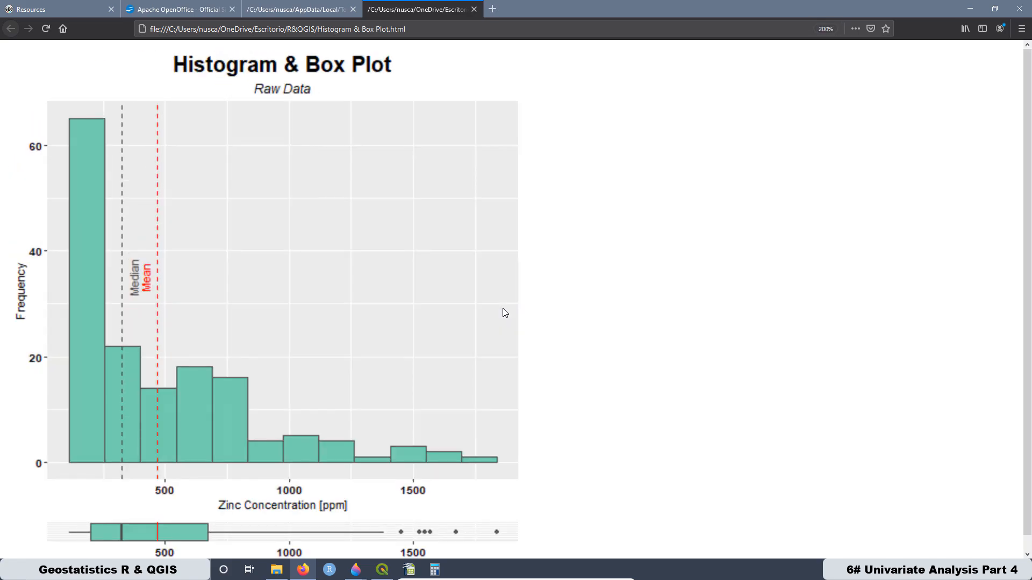
scroll(504, 312, "down", 1, "ctrl")
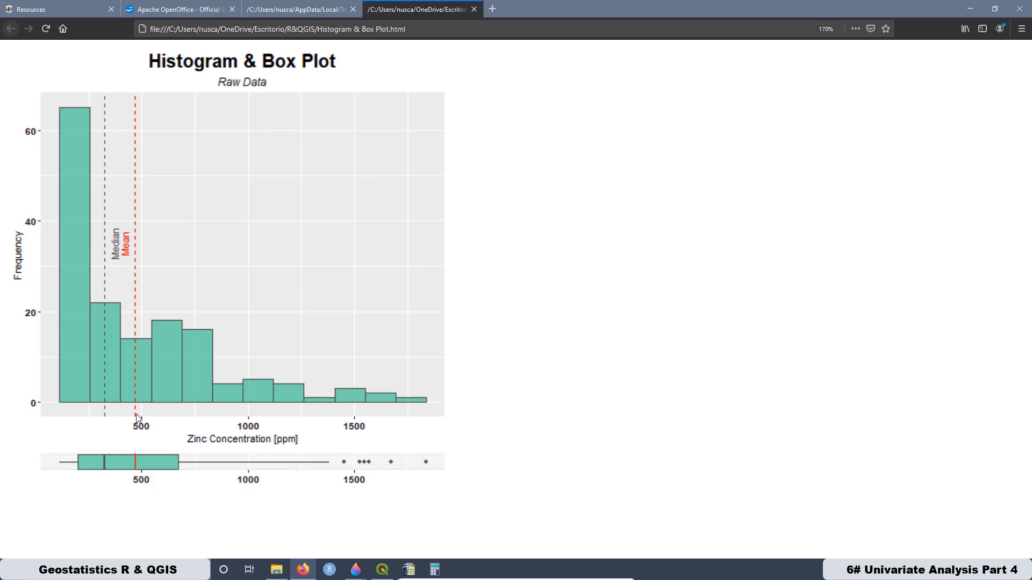
- Switch back to QGIS, move the tool dialog clear of the toolbox and open the 13. Histogram & Box Plot script for editing
left_click(382, 570)
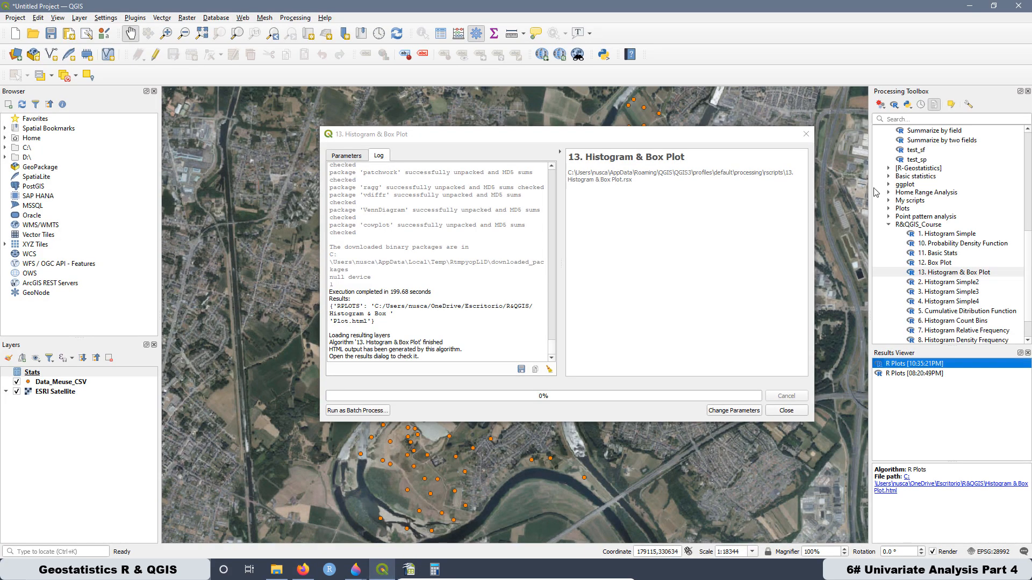
left_click_drag(589, 131, 448, 93)
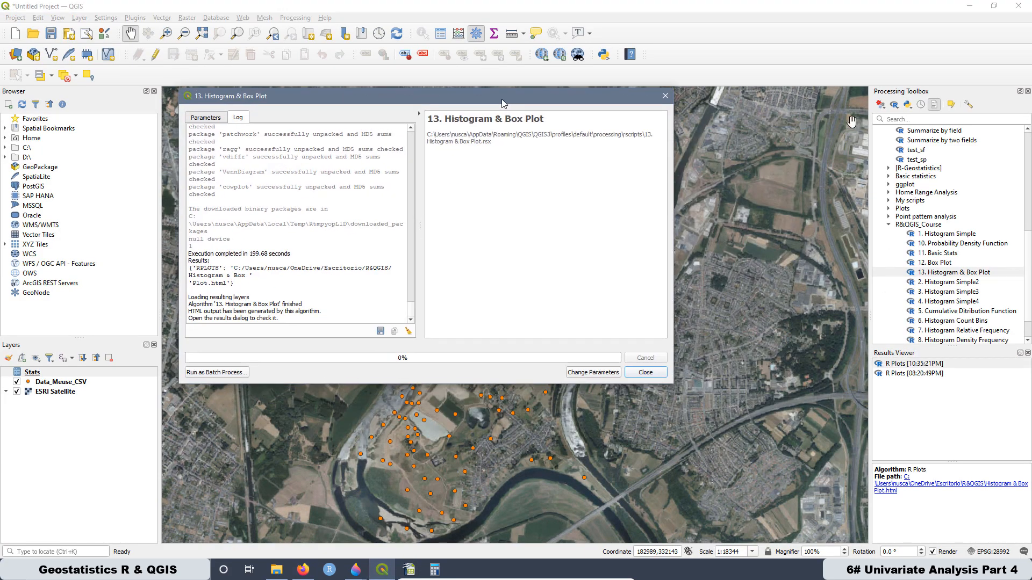
right_click(940, 274)
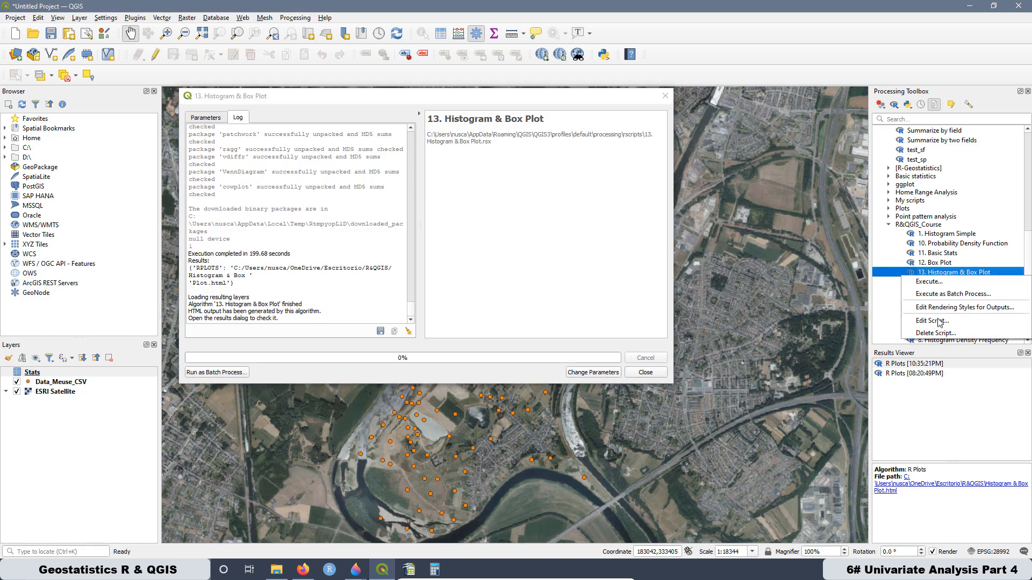
left_click(939, 322)
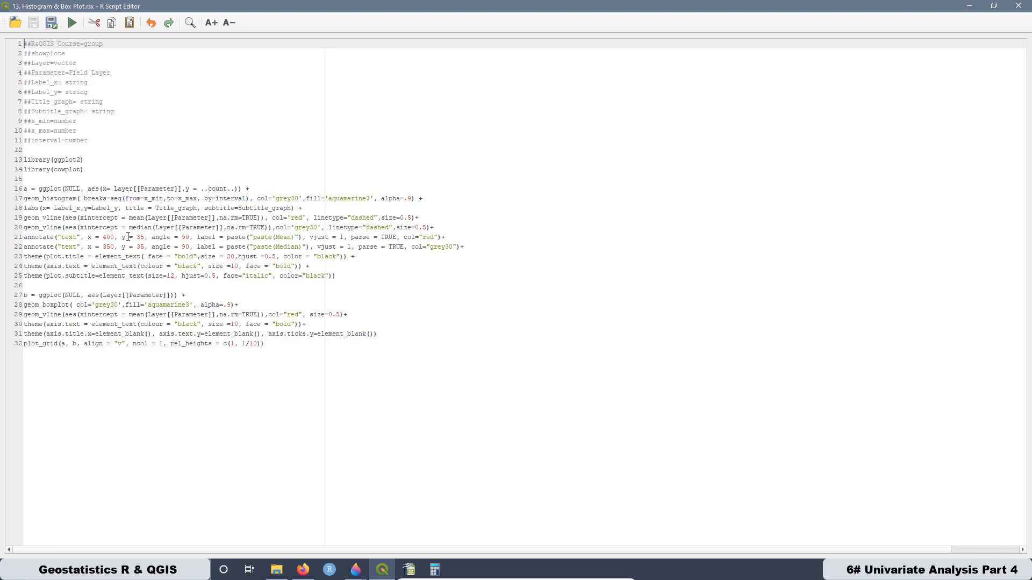
- Set the x position of the Mean text annotation to 500, save the script and close the editor
left_click(105, 238)
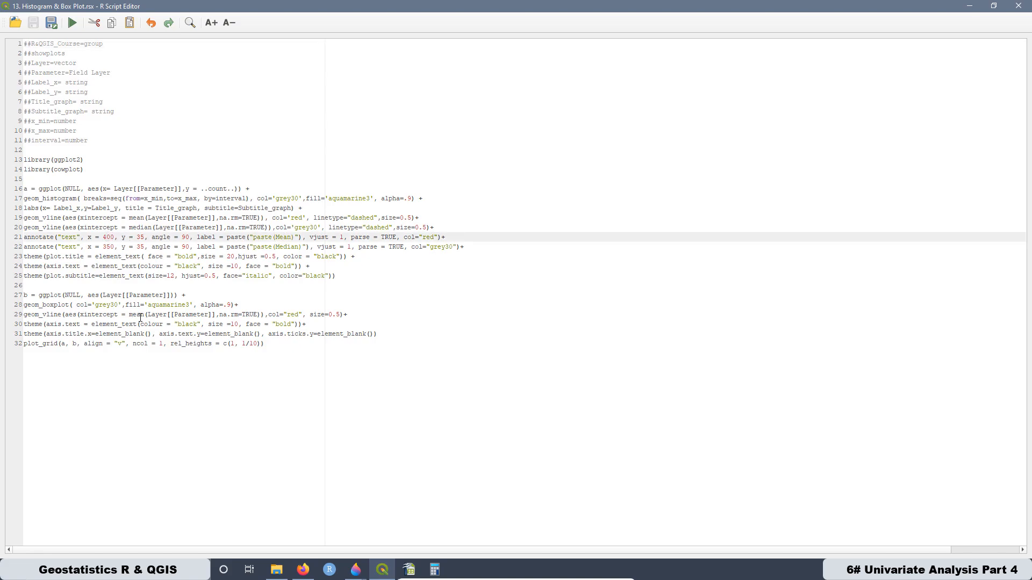
key("BackSpace")
type("5")
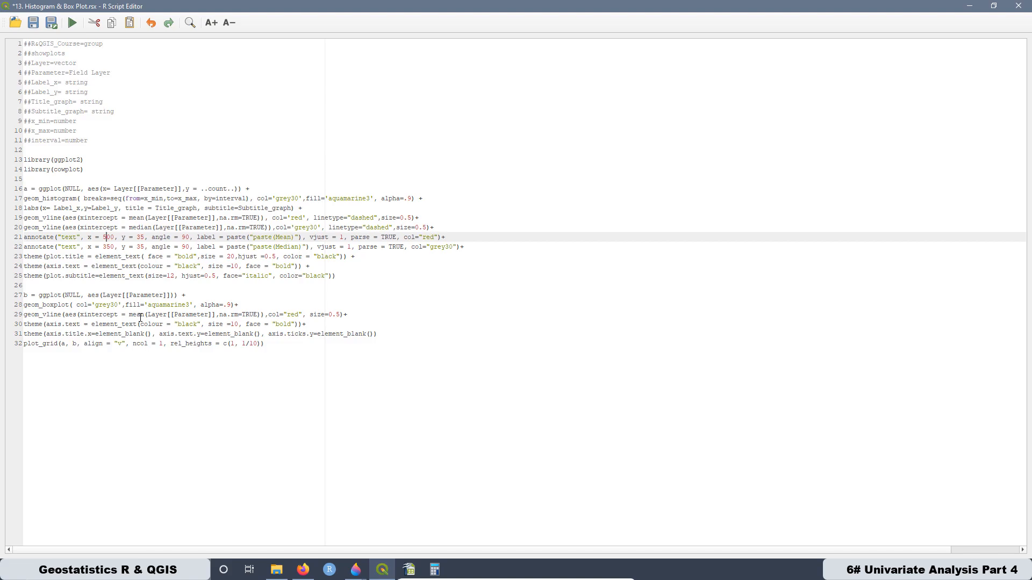
left_click(33, 23)
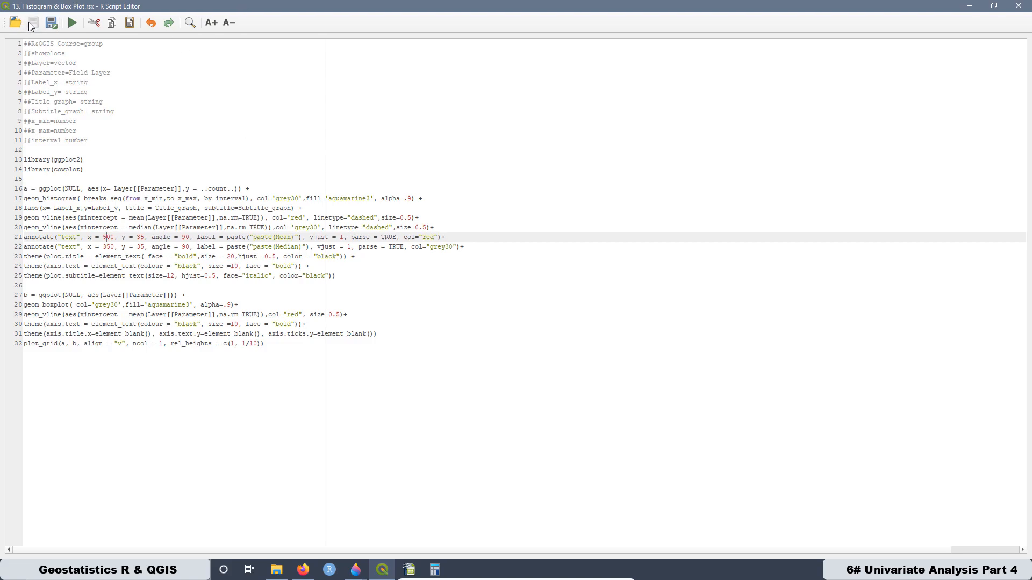
left_click(1018, 6)
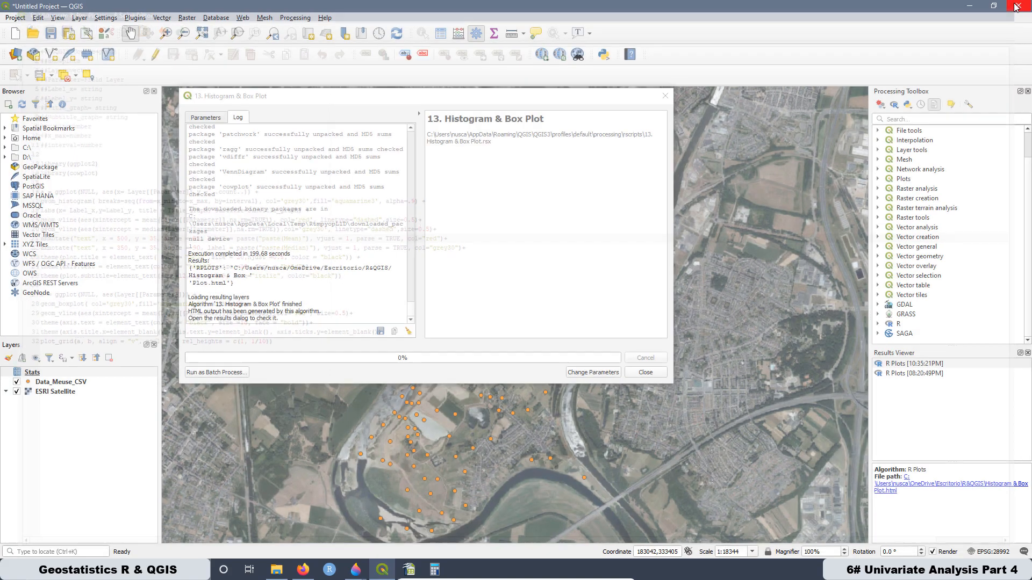
- Rerun the Histogram & Box Plot tool with the same parameters and compare the new plot with the previous one in the browser
left_click(205, 118)
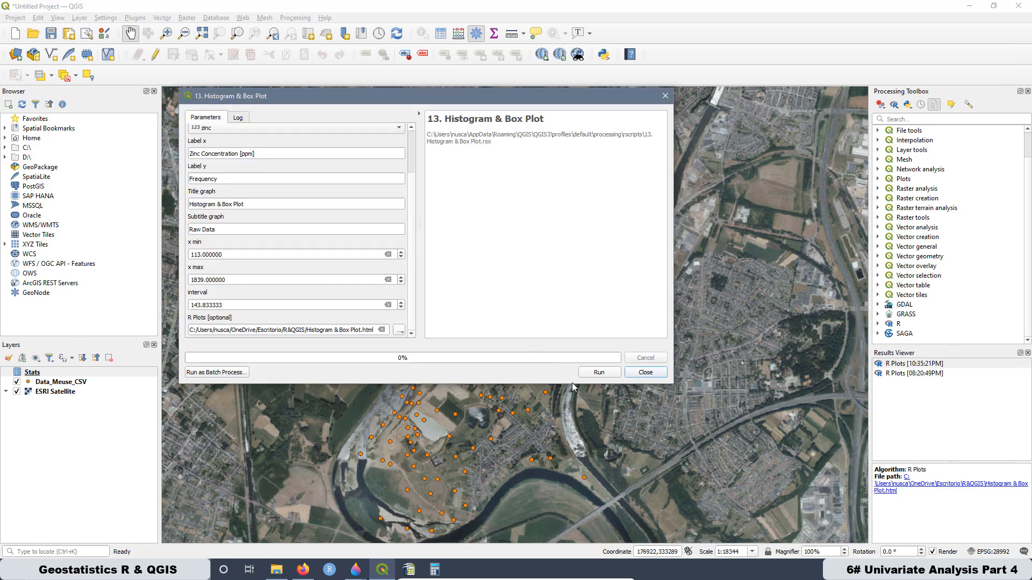
left_click(597, 373)
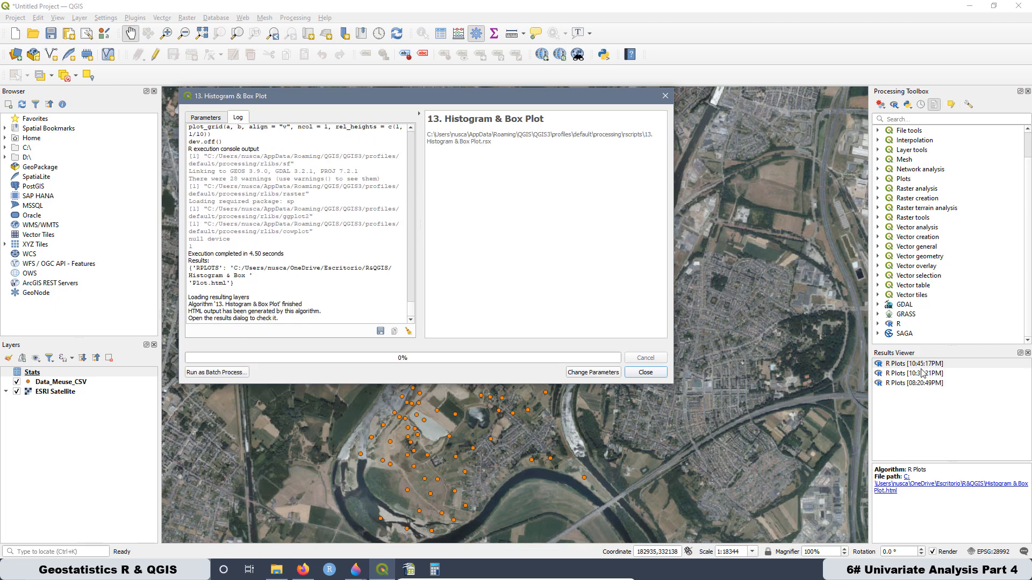
double_click(895, 364)
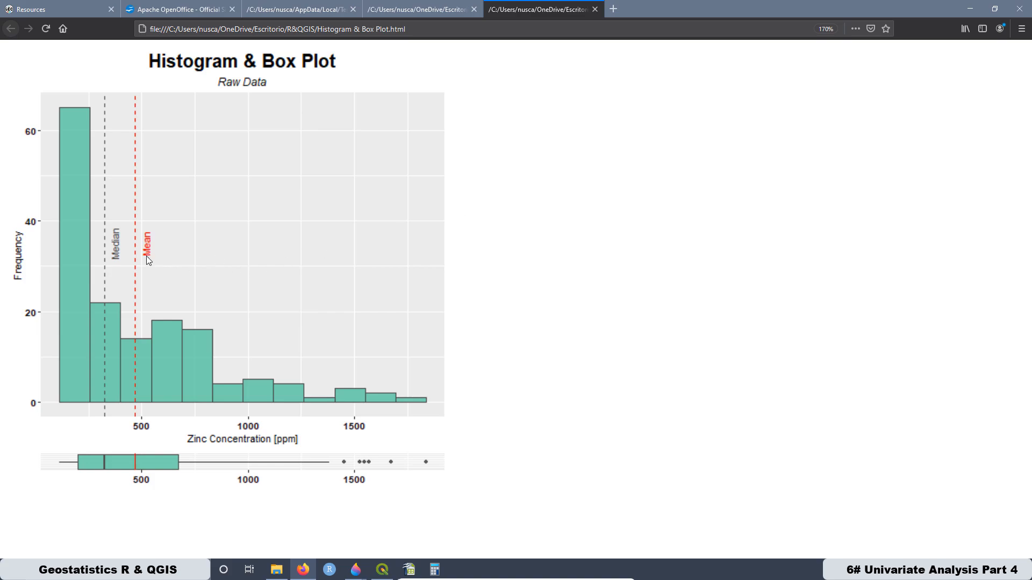
left_click(420, 11)
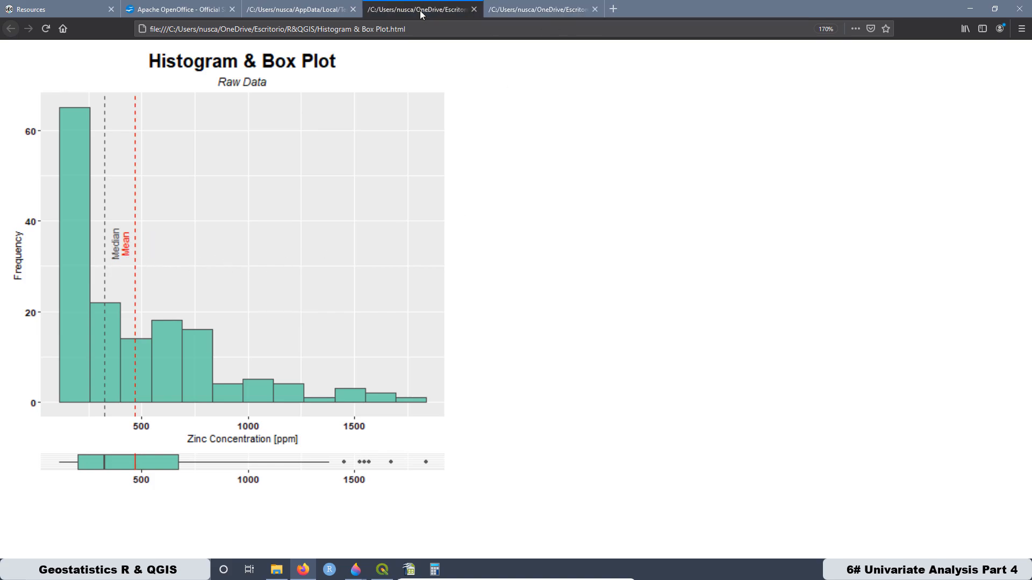
left_click(536, 10)
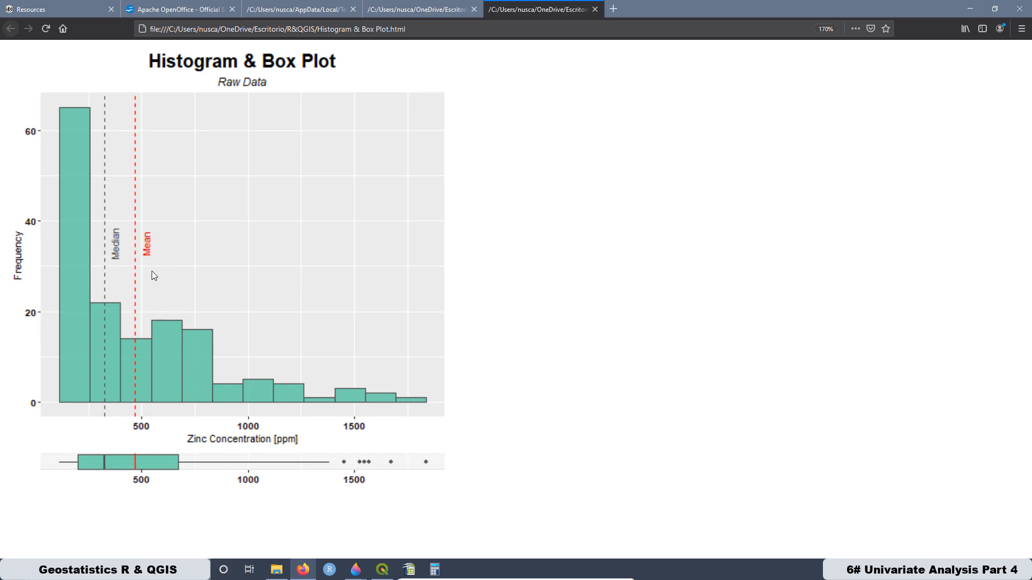
- Return to QGIS, close the tool dialog and quit the program, discarding the project changes
left_click(383, 569)
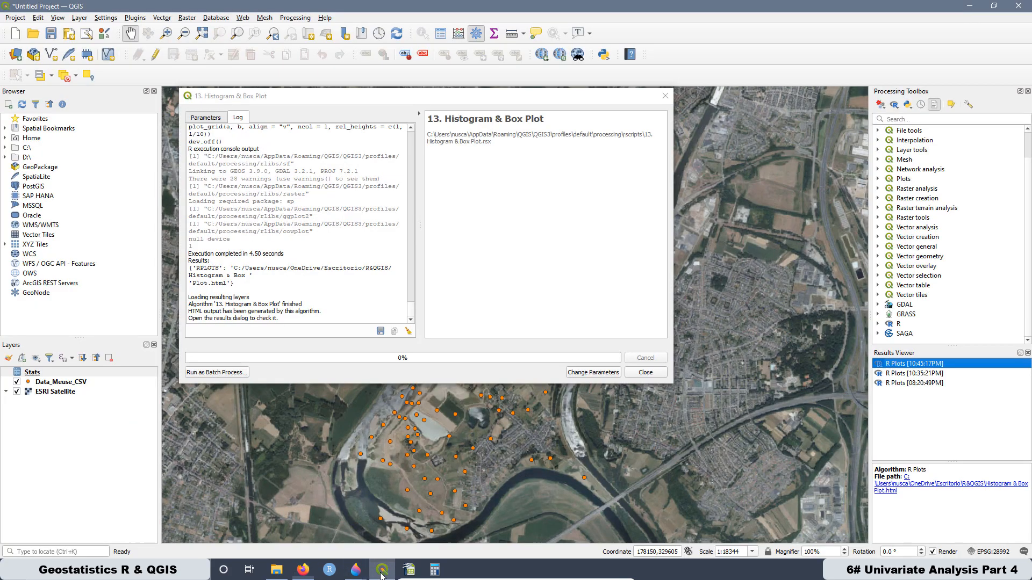
left_click(664, 97)
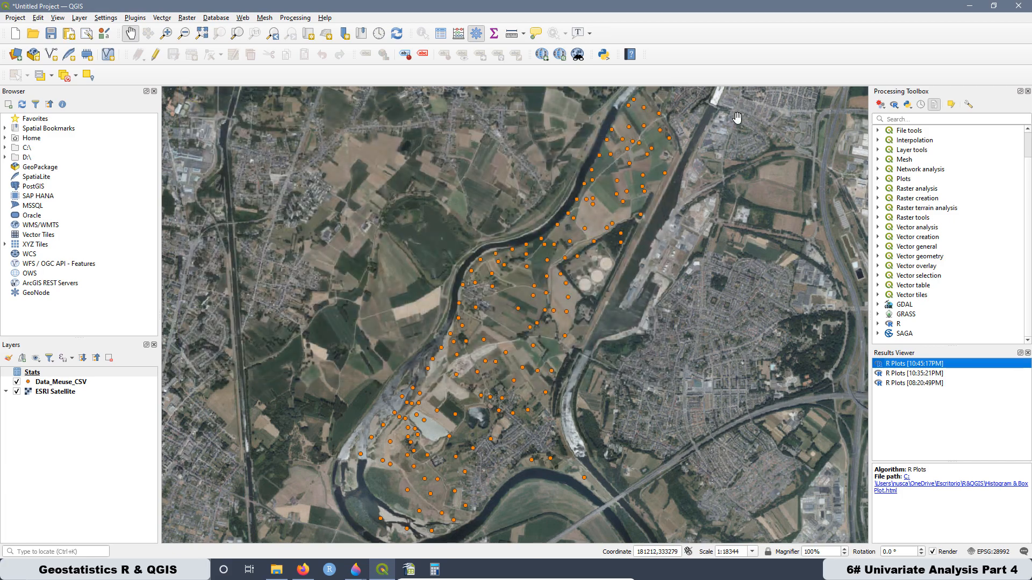
left_click(1018, 6)
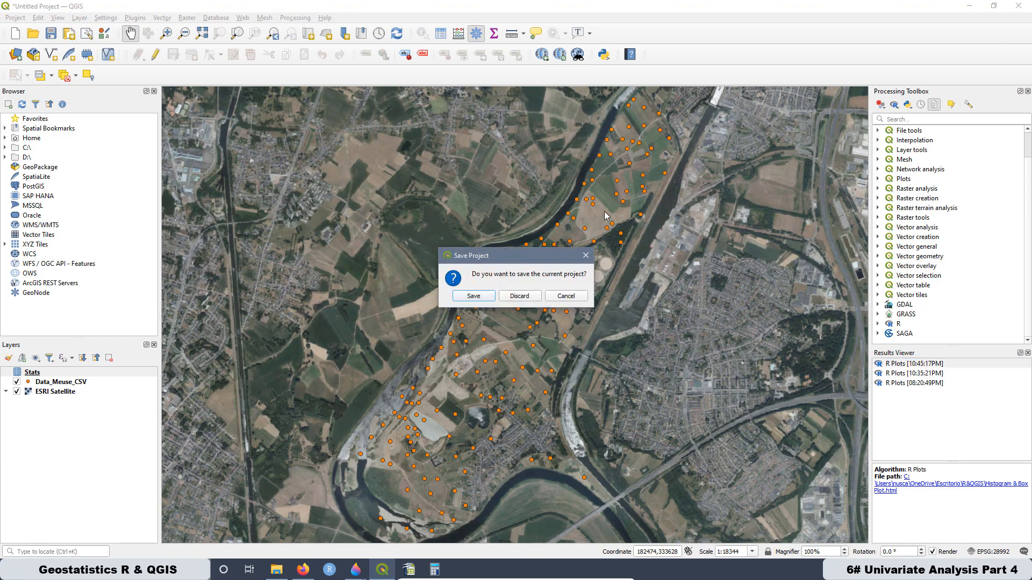
left_click(530, 302)
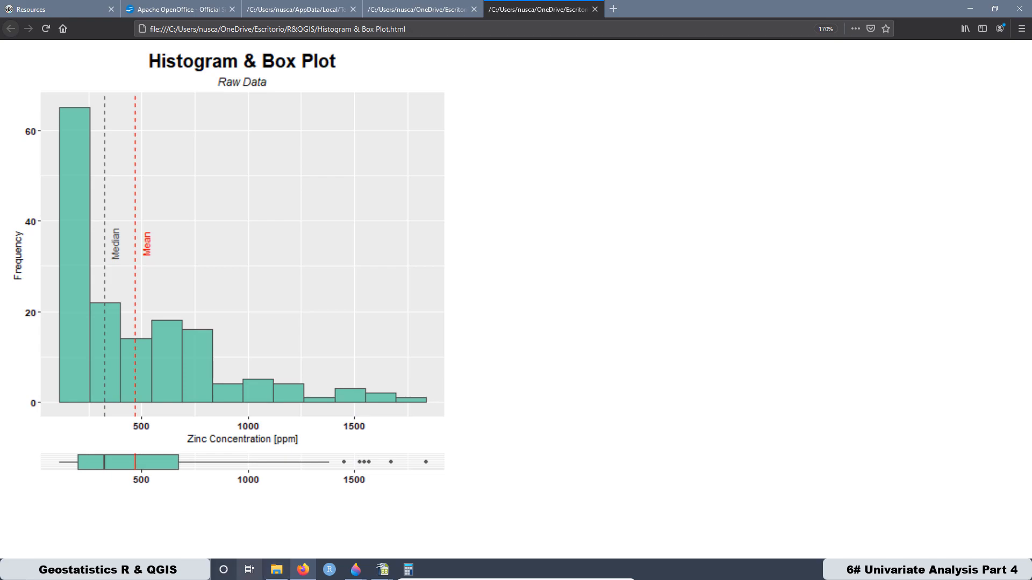
- Launch QGIS3 and choose groundwater_csv from the R&QGIS folder as the delimited text file to import
left_click(156, 570)
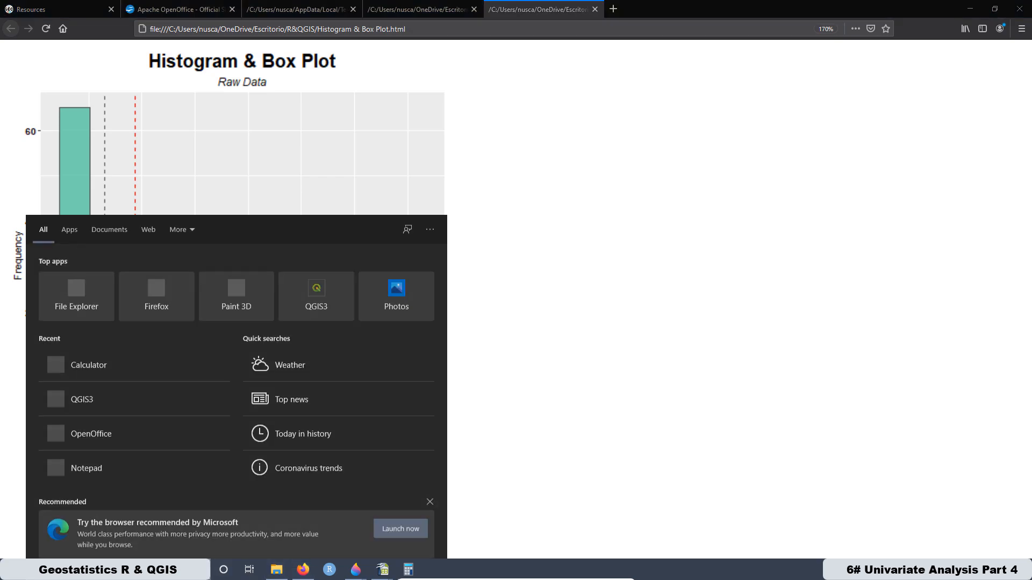
left_click(315, 295)
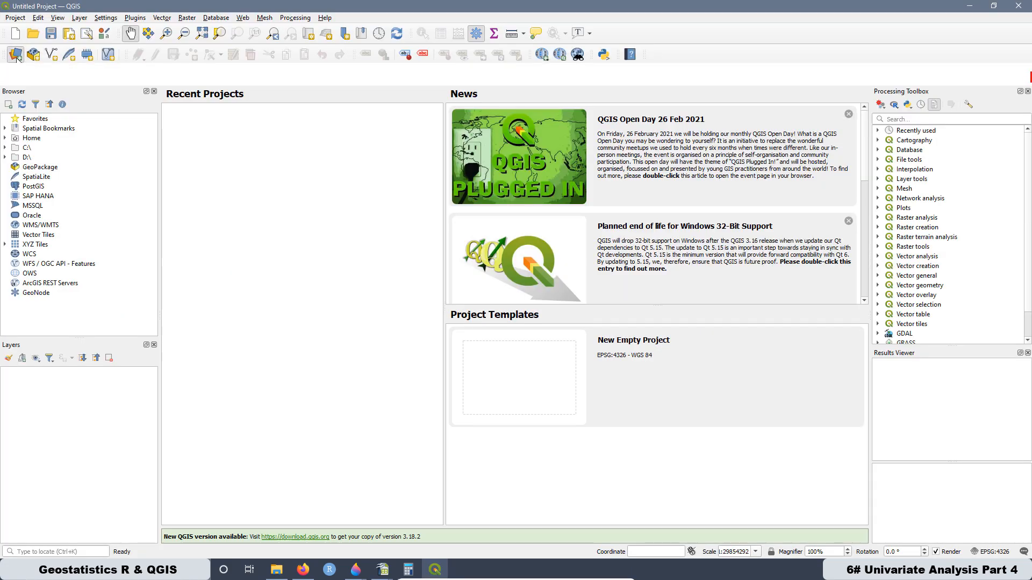
left_click(16, 55)
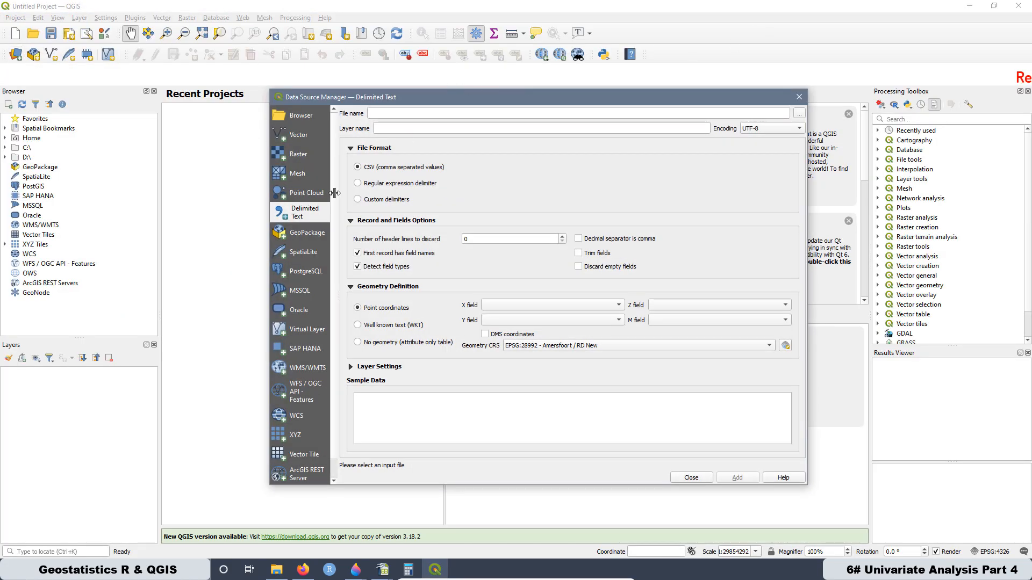
left_click(799, 114)
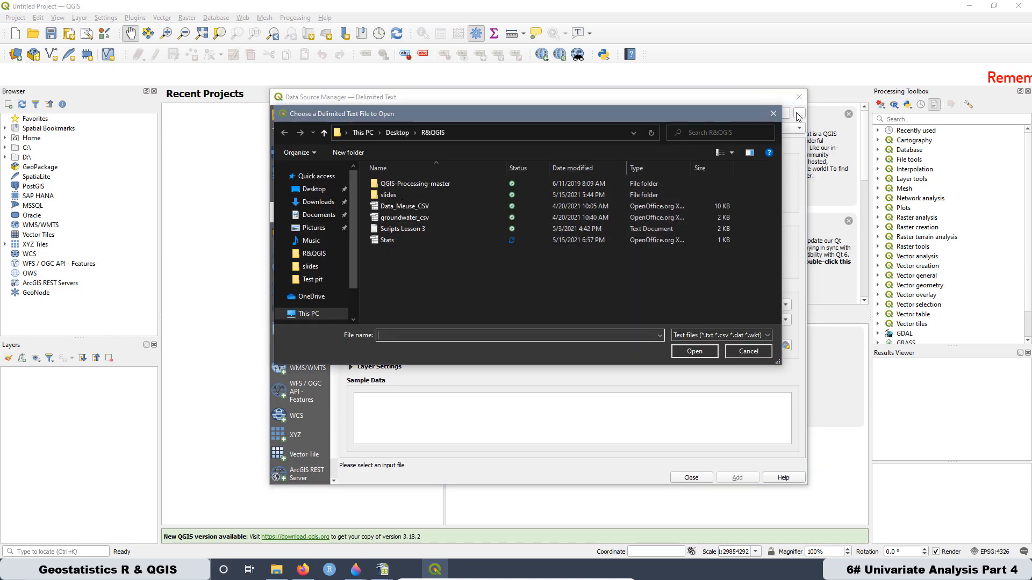
left_click(402, 218)
left_click(694, 351)
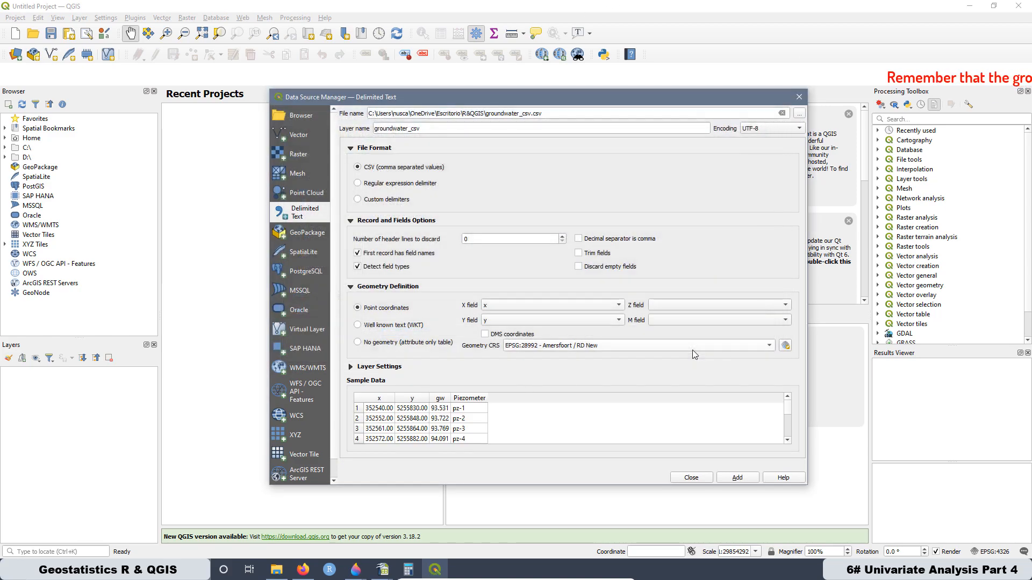
- Set the geometry CRS to EPSG:32634 - WGS 84 / UTM zone 34N, add the groundwater_csv layer and close the Data Source Manager
left_click(583, 348)
left_click(588, 357)
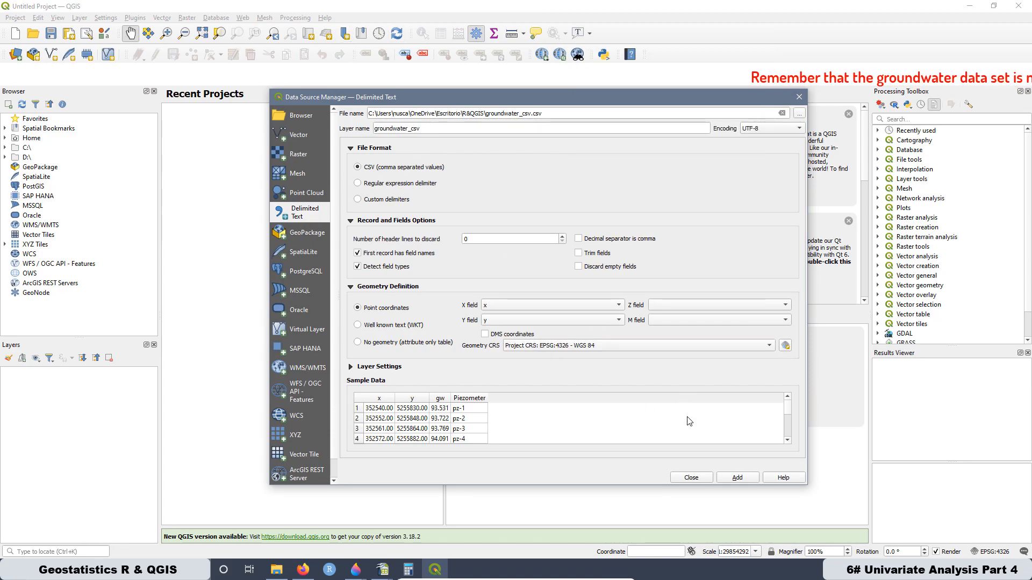
left_click(785, 346)
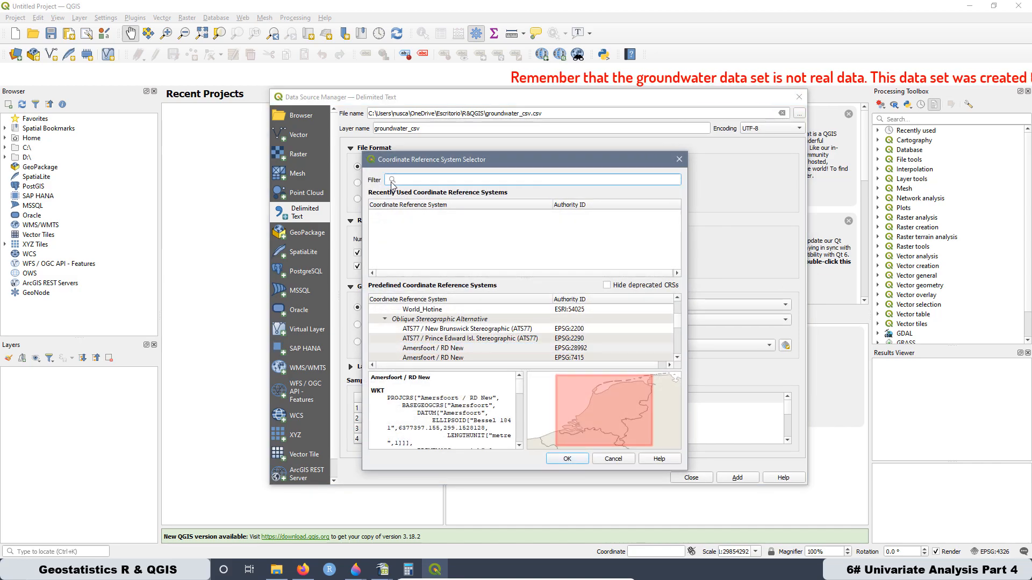
type("32")
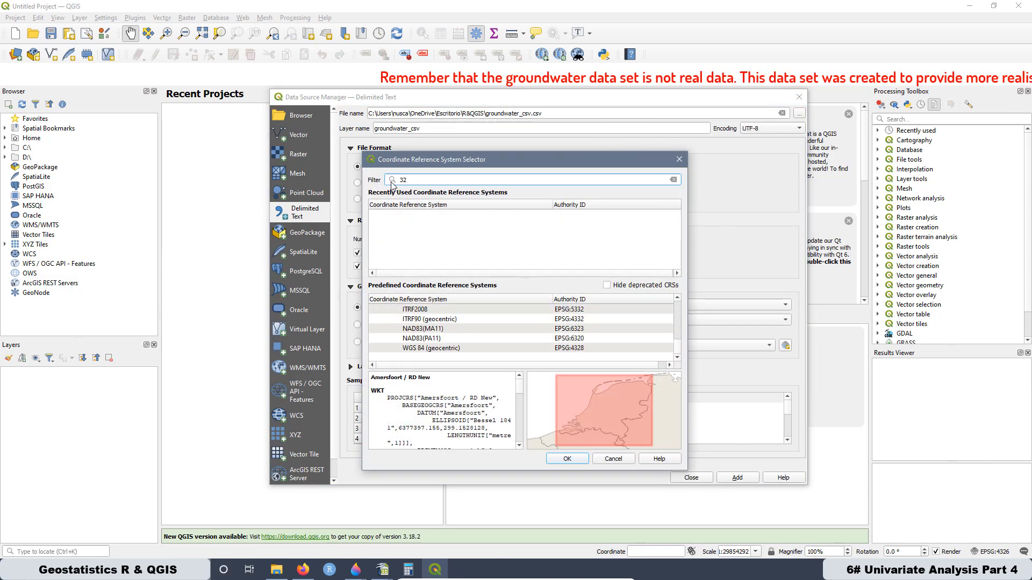
type("634")
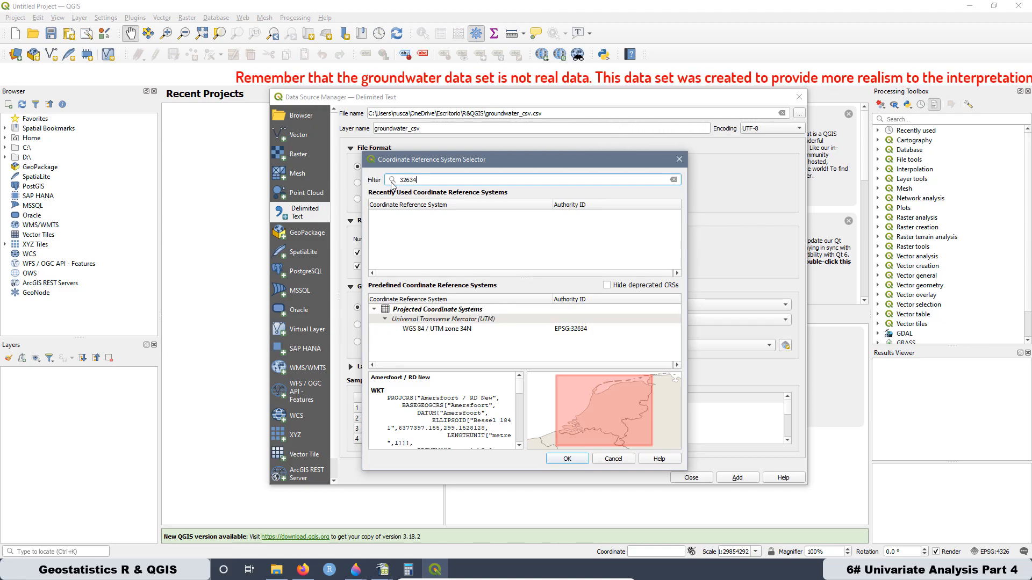
left_click(460, 330)
left_click(571, 458)
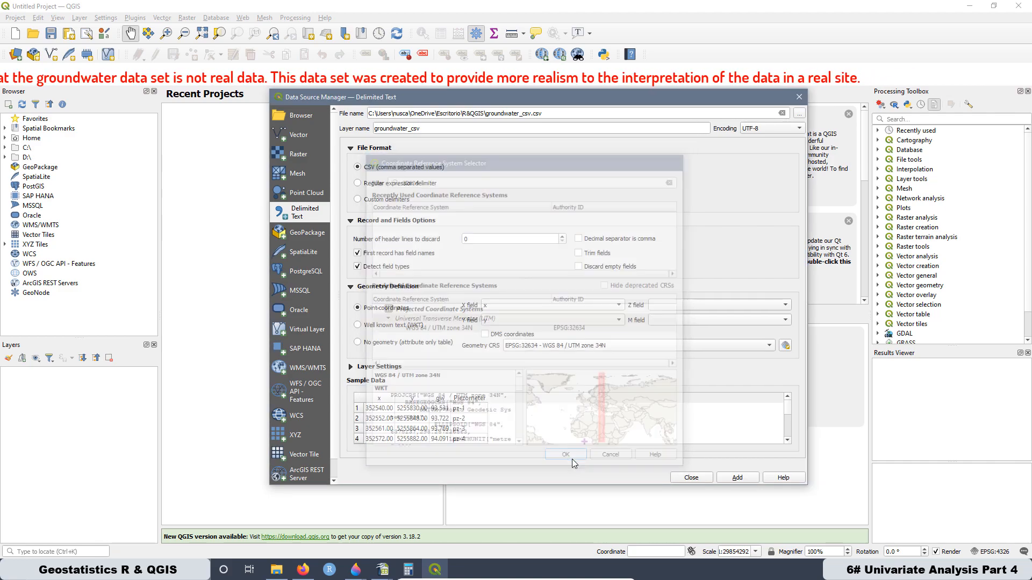
left_click(732, 480)
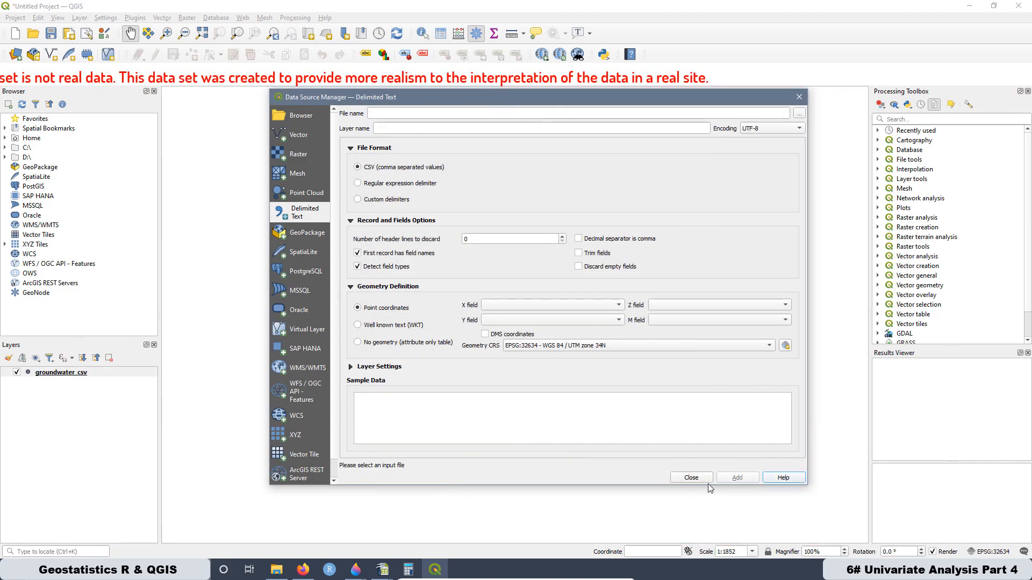
left_click(691, 477)
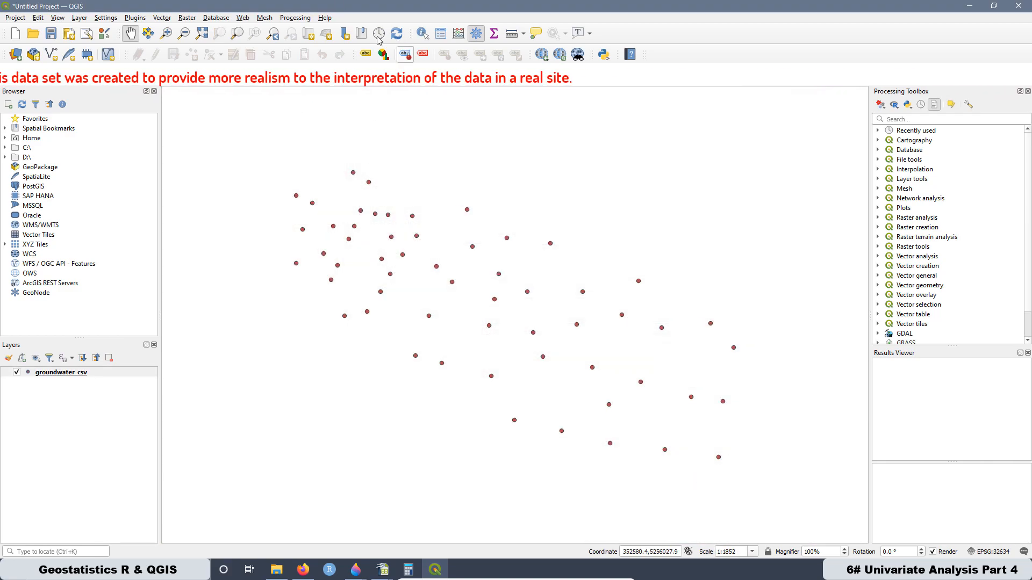
- Add the ESRI Satellite basemap from QuickMapServices beneath the groundwater points
left_click(243, 18)
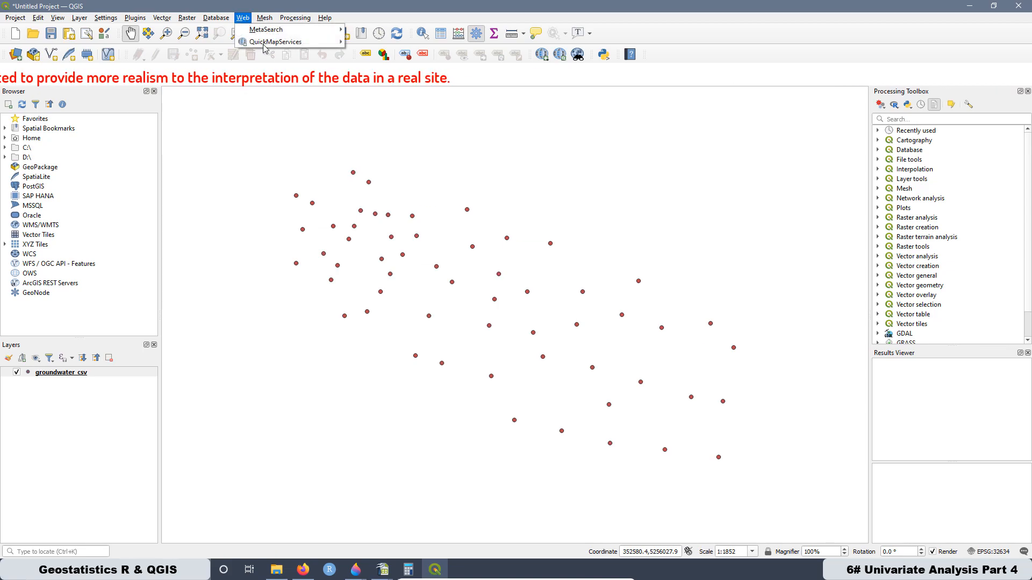
mouse_move(266, 45)
mouse_move(374, 85)
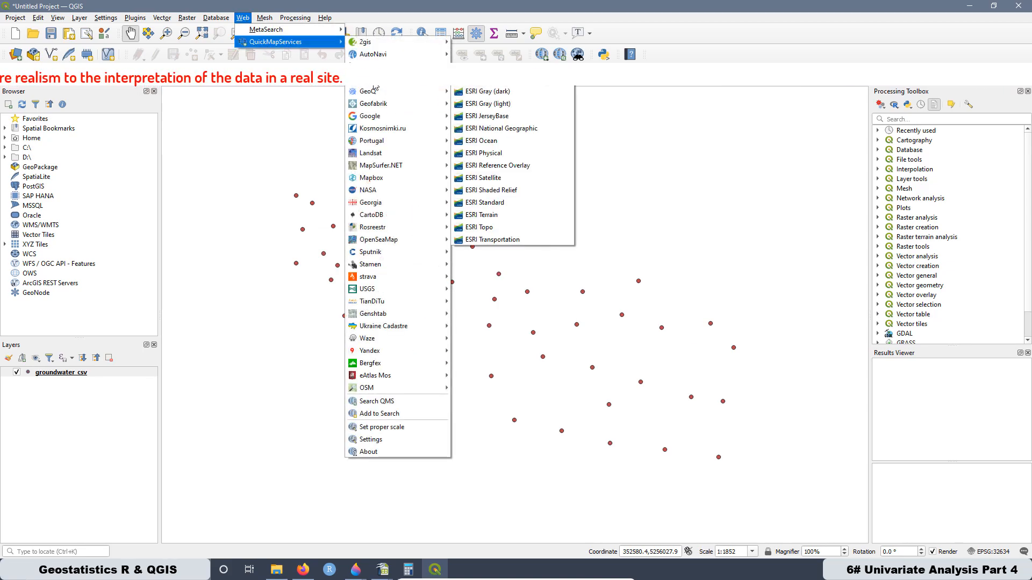
left_click(492, 178)
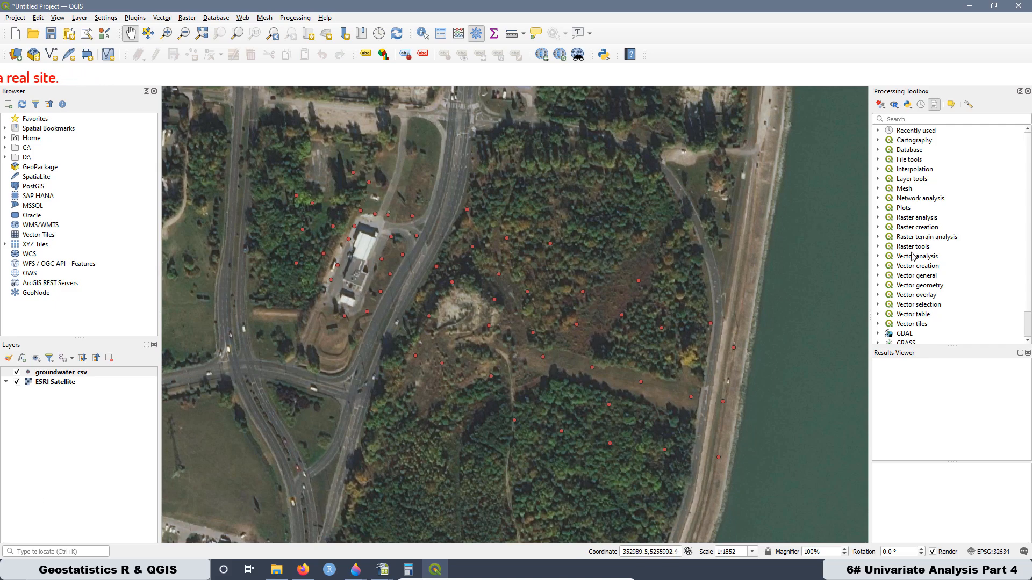
- Open the 13. Histogram & Box Plot tool from the R&QGIS_Course scripts and choose gw as the parameter
scroll(912, 269, "down", 1)
left_click(878, 324)
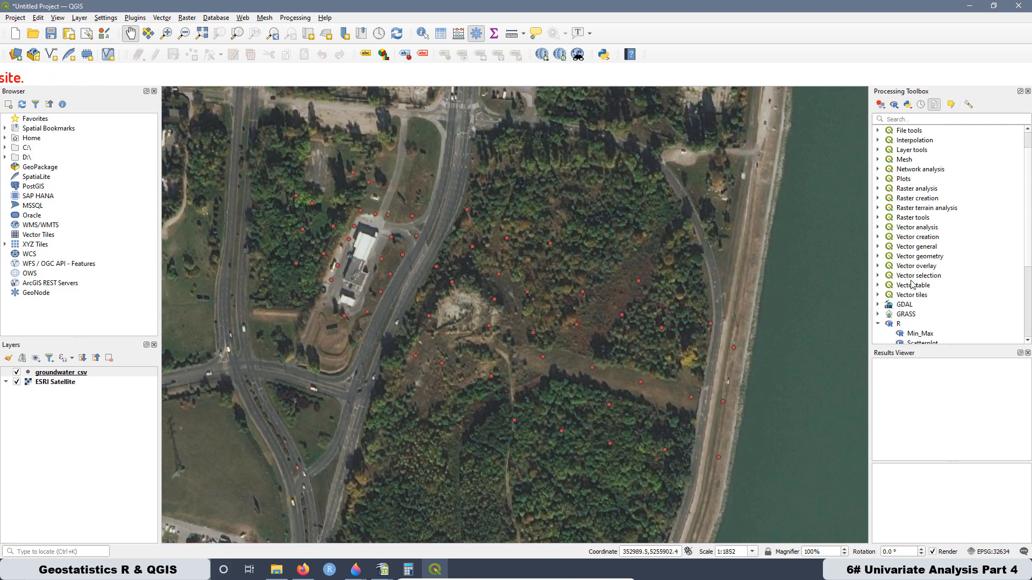
scroll(909, 322, "down", 5)
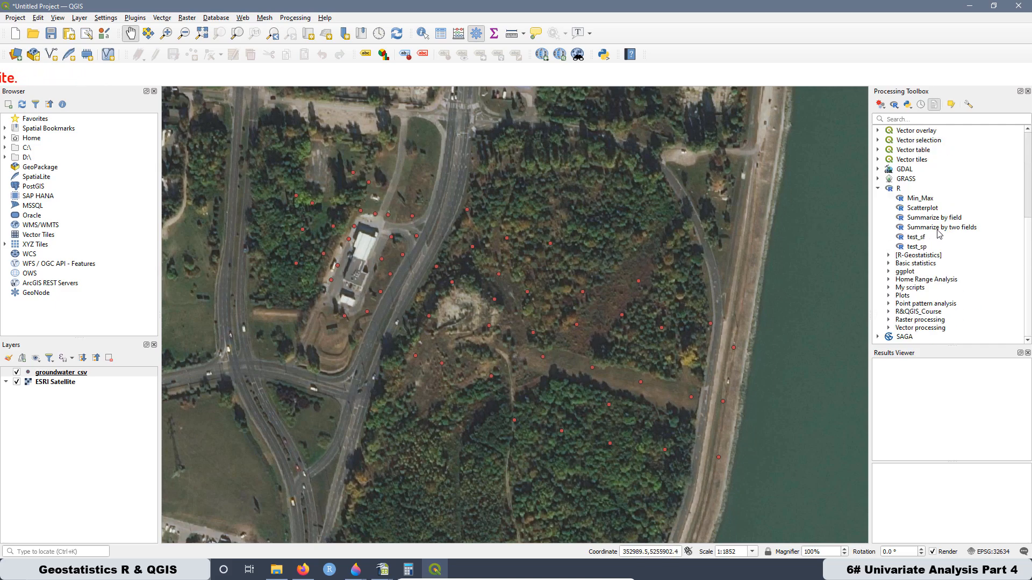
left_click(889, 312)
scroll(931, 279, "down", 3)
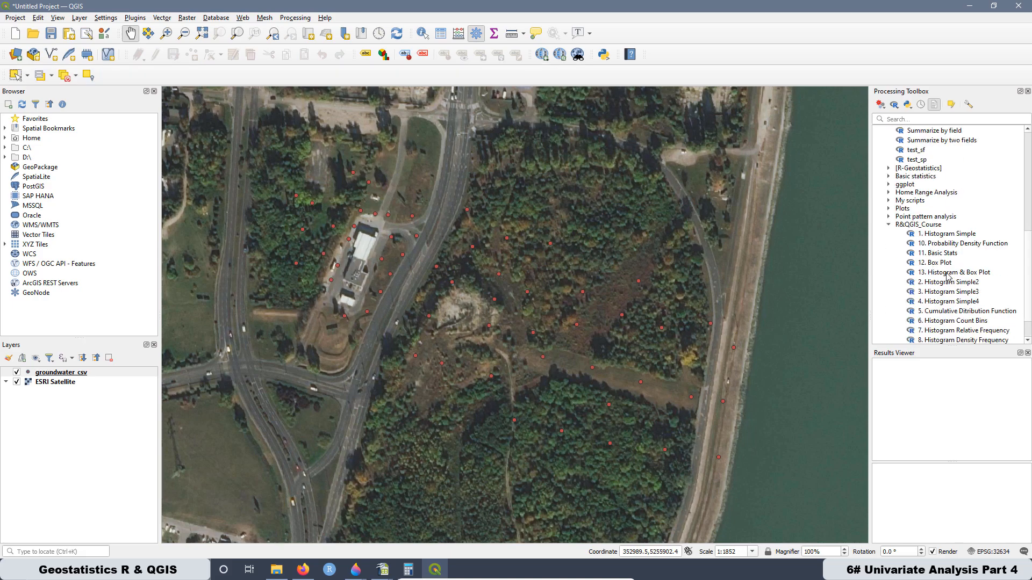
double_click(948, 273)
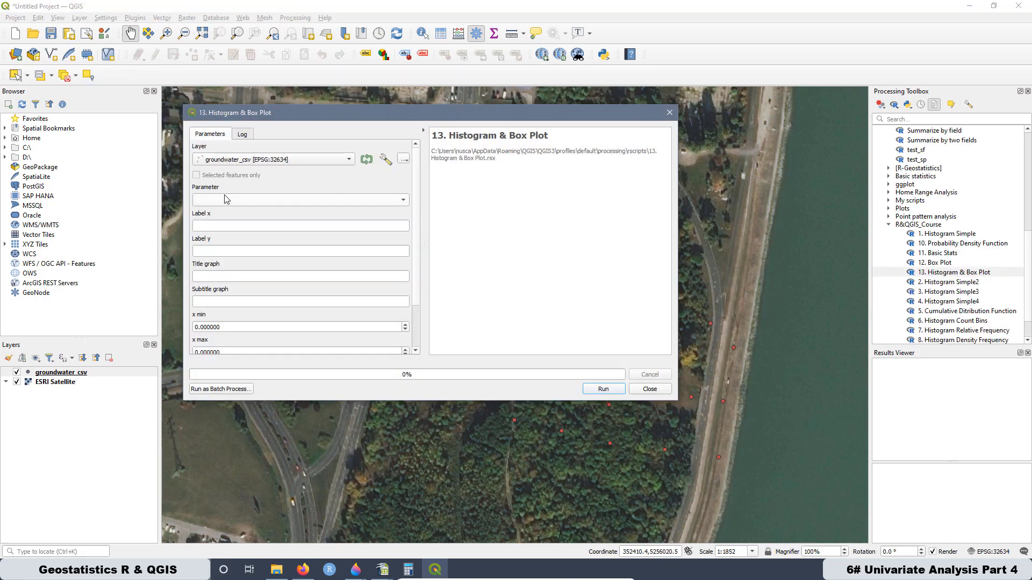
left_click(230, 200)
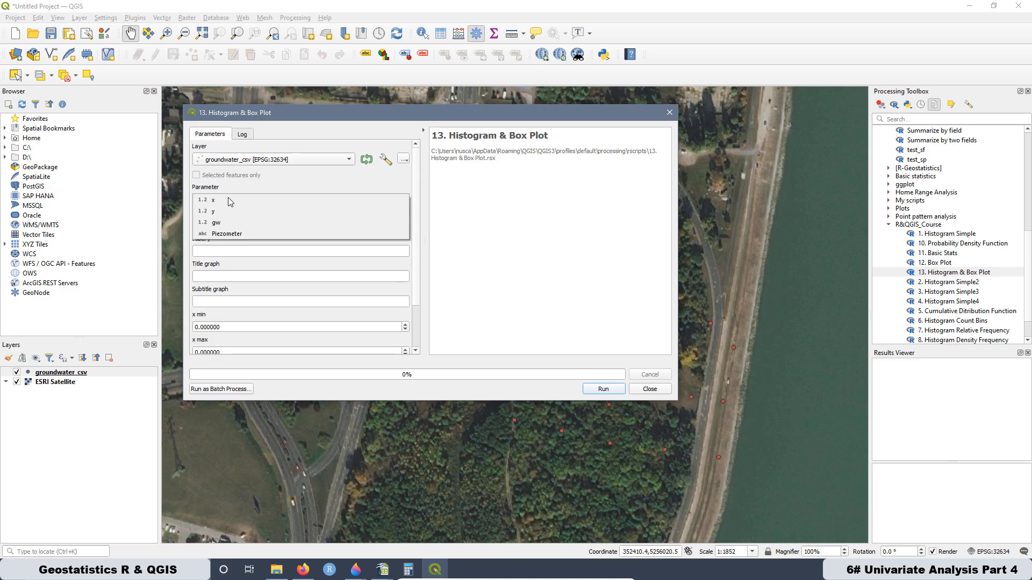
left_click(212, 222)
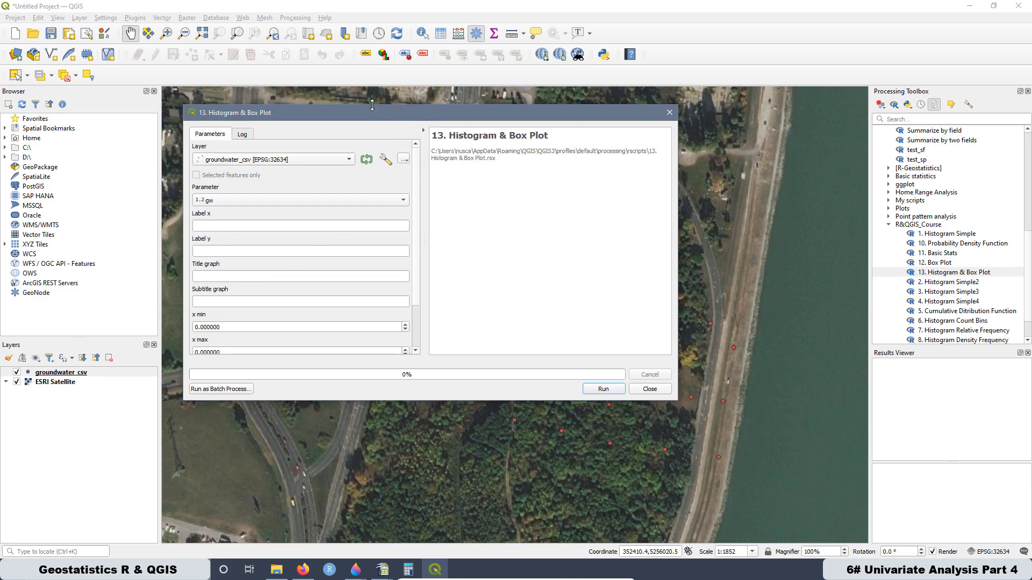
- Open the groundwater_csv attribute table and arrange it beside the Histogram & Box Plot dialog so both are readable
left_click_drag(358, 114, 427, 104)
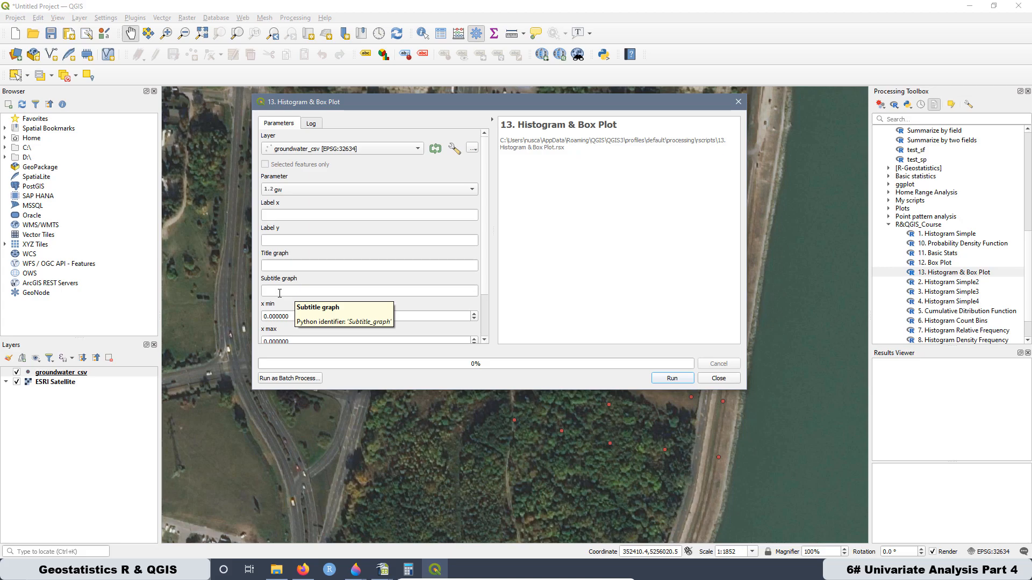
scroll(294, 281, "down", 2)
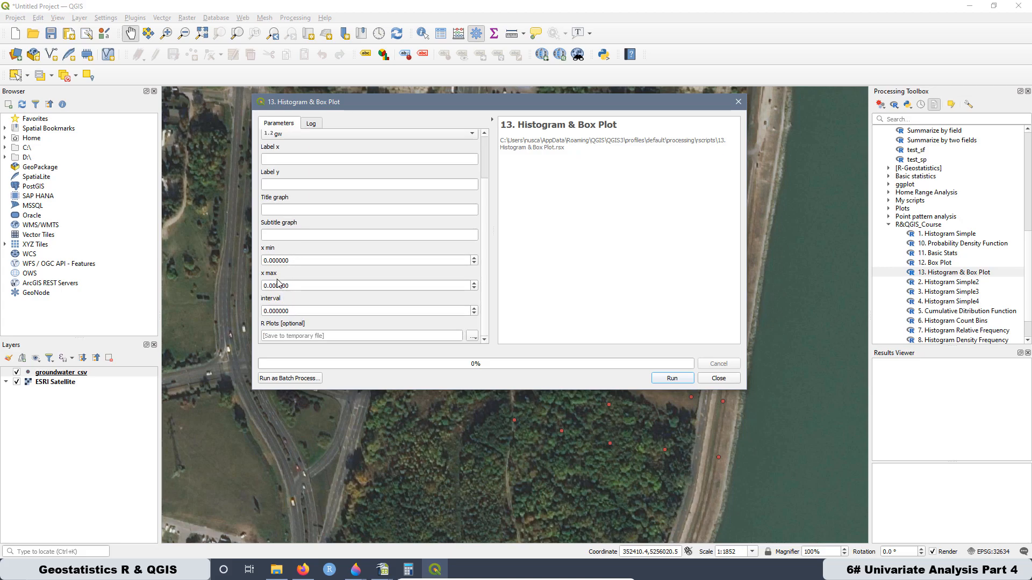
right_click(62, 375)
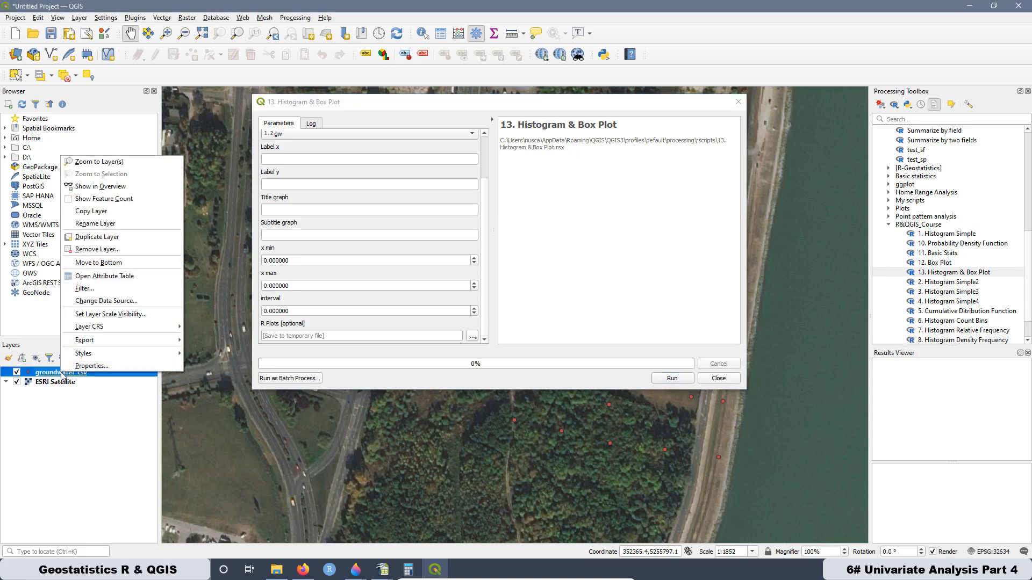
left_click(93, 284)
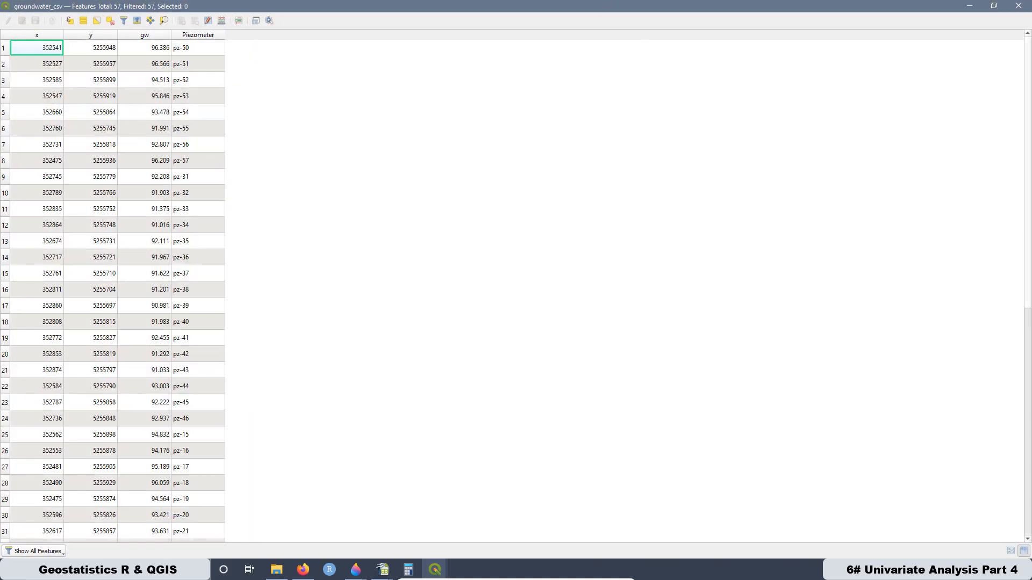
left_click_drag(388, 8, 691, 121)
left_click(368, 108)
left_click_drag(388, 106, 149, 121)
mouse_move(434, 574)
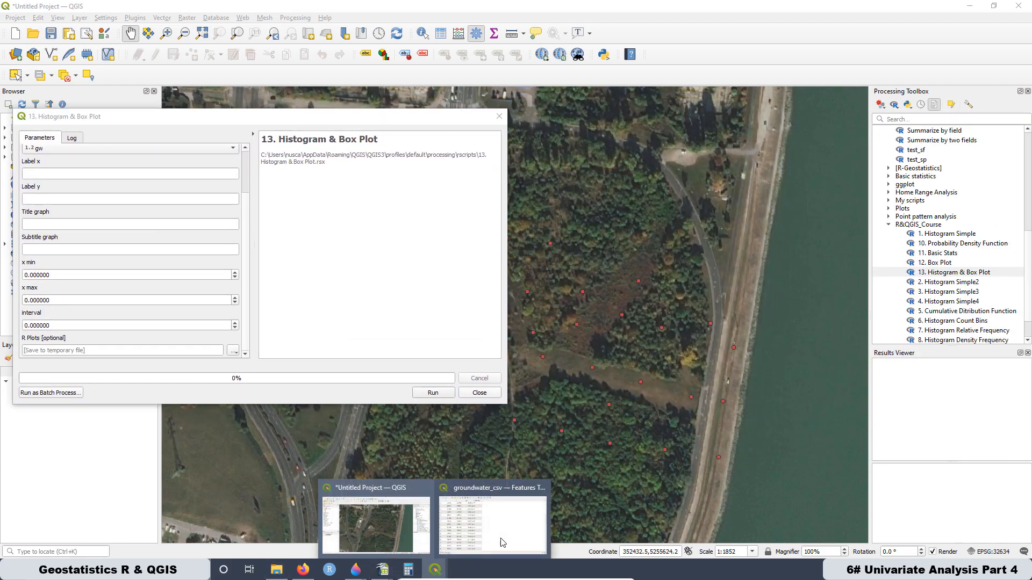
left_click(472, 502)
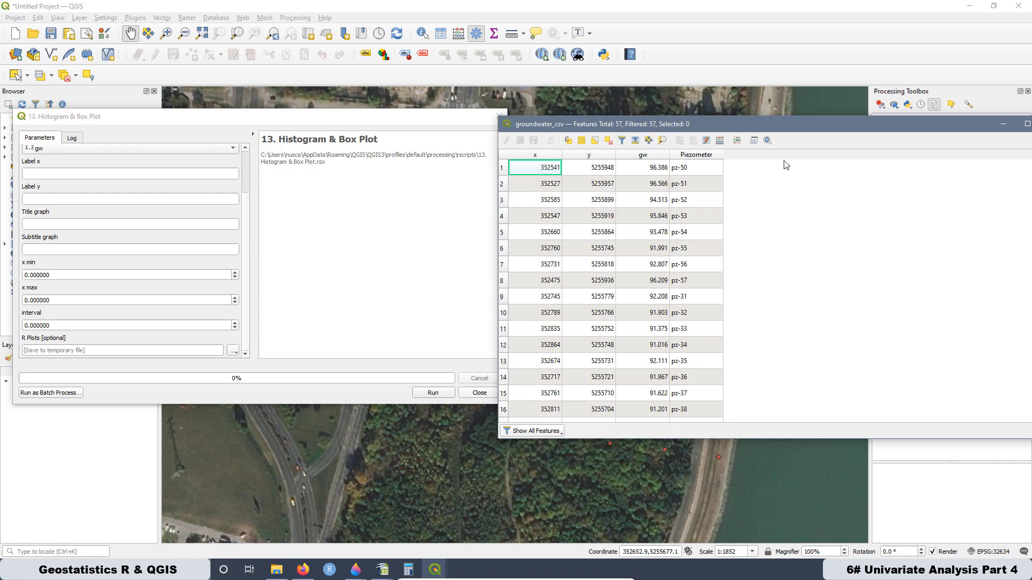
- Sort the attribute table by gw in ascending order and set x min to the lowest value, 90.981
left_click(650, 155)
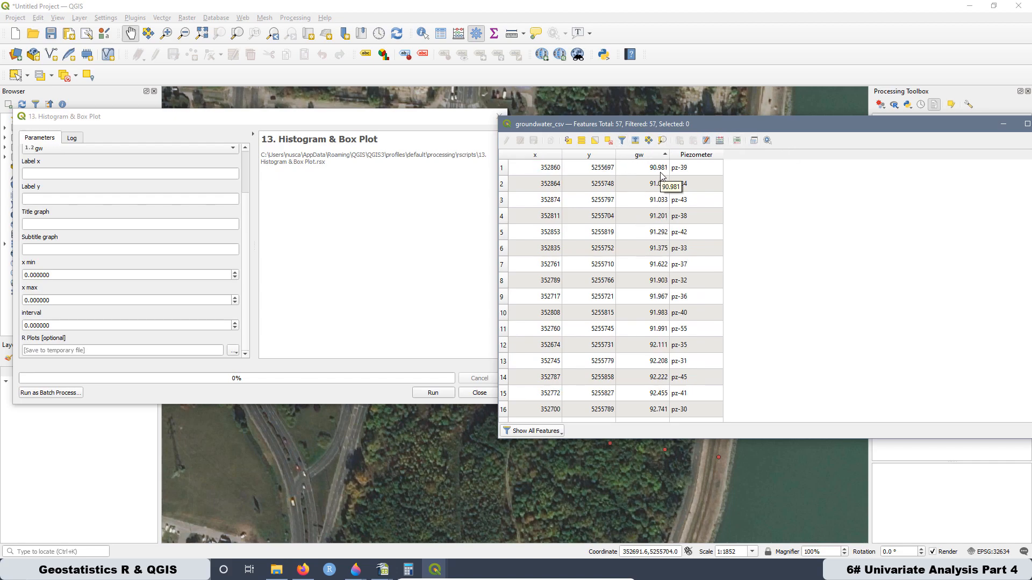
left_click(51, 274)
key("ctrl+a")
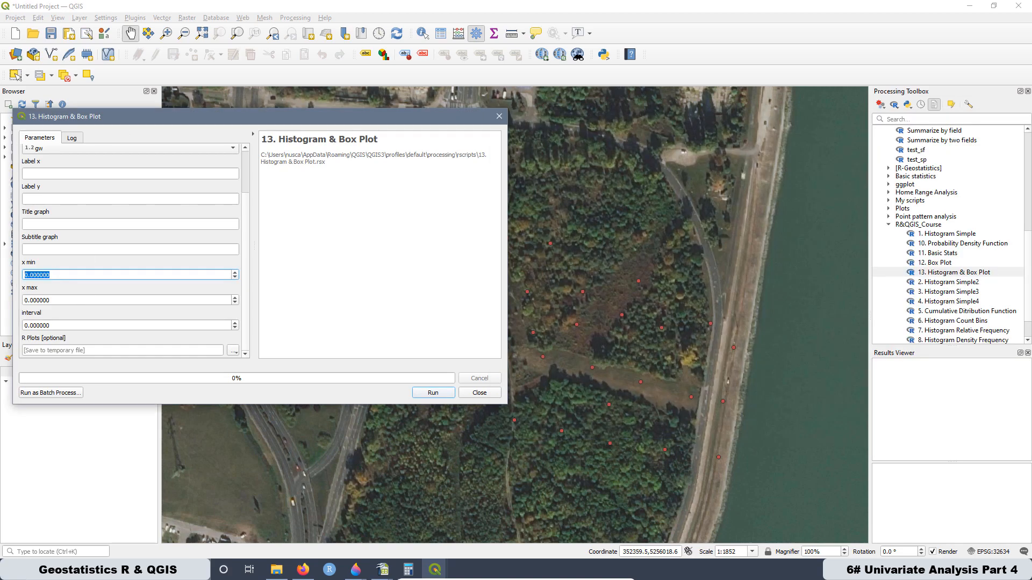
type("90.981")
- Bring back the attribute table, sort gw in descending order and set x max to the highest value, 96.566
left_click(435, 569)
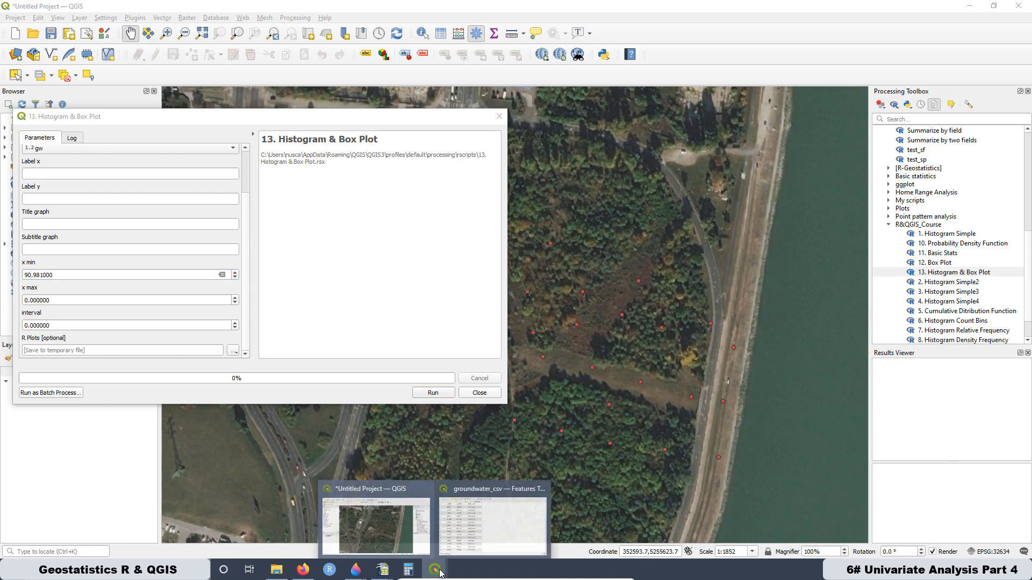
left_click(500, 497)
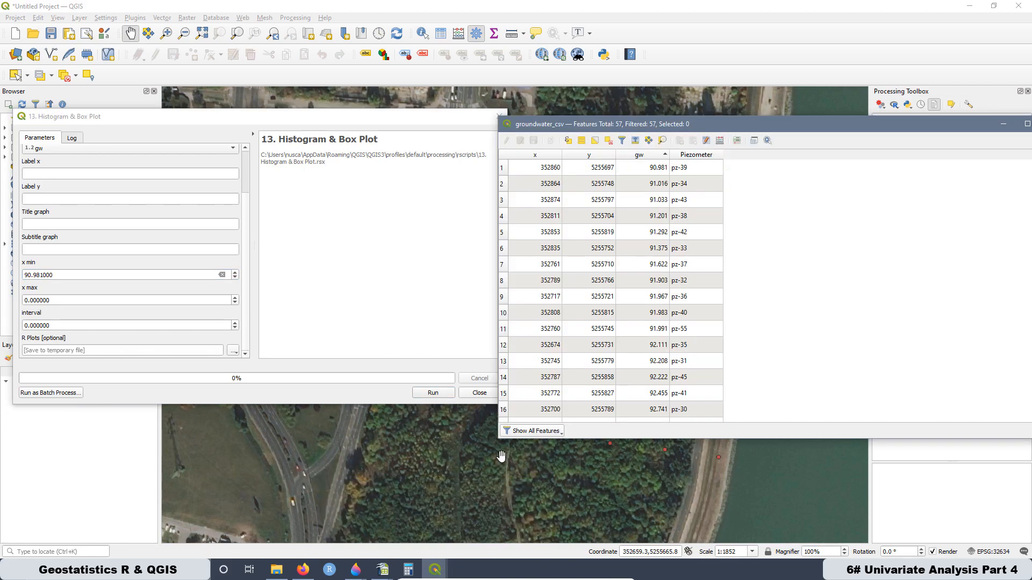
left_click(649, 156)
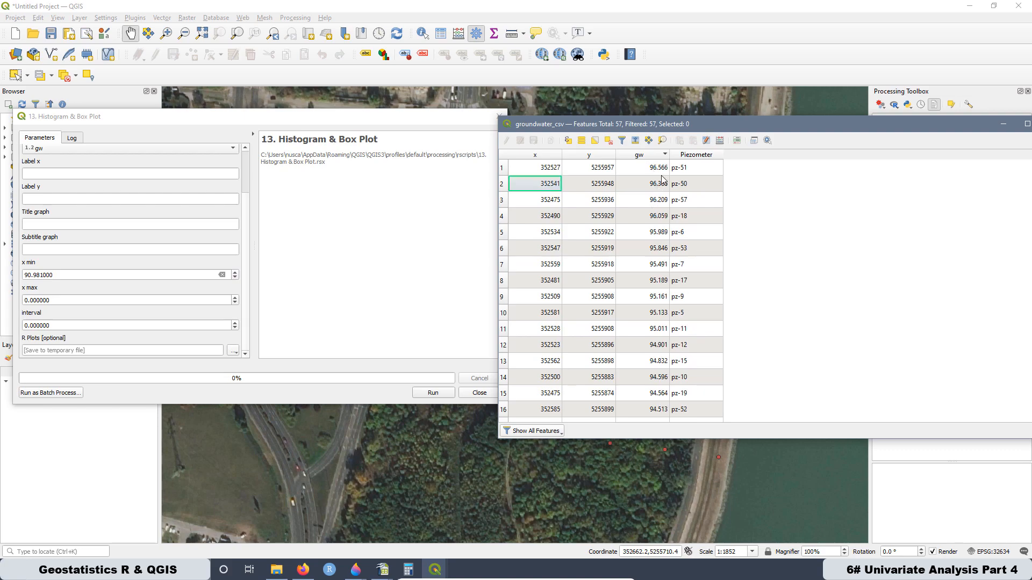
left_click(55, 302)
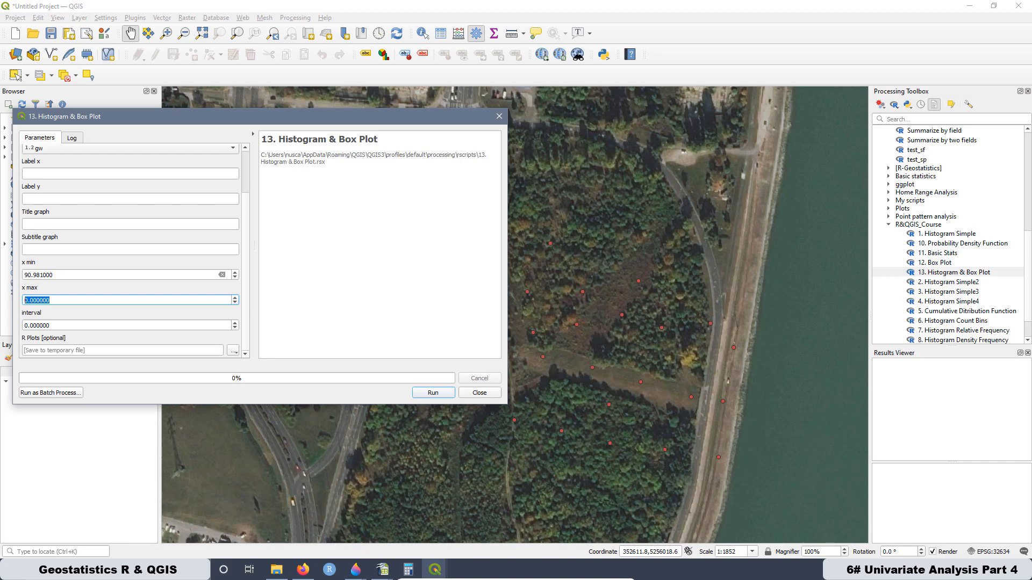
type("96.566")
- Switch to Calculator and place it as a small window beside the Histogram & Box Plot dialog
left_click(107, 569)
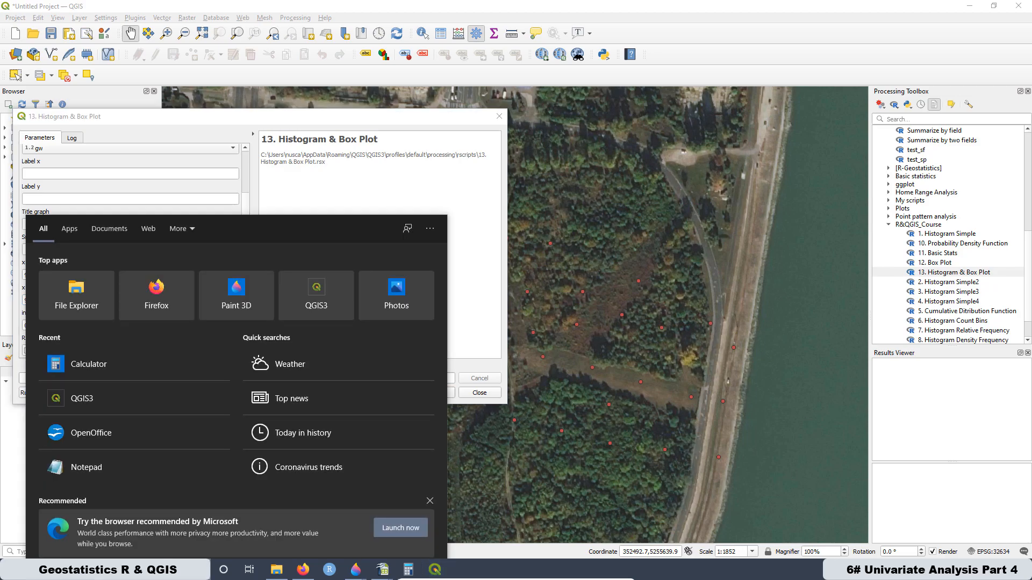
type("c")
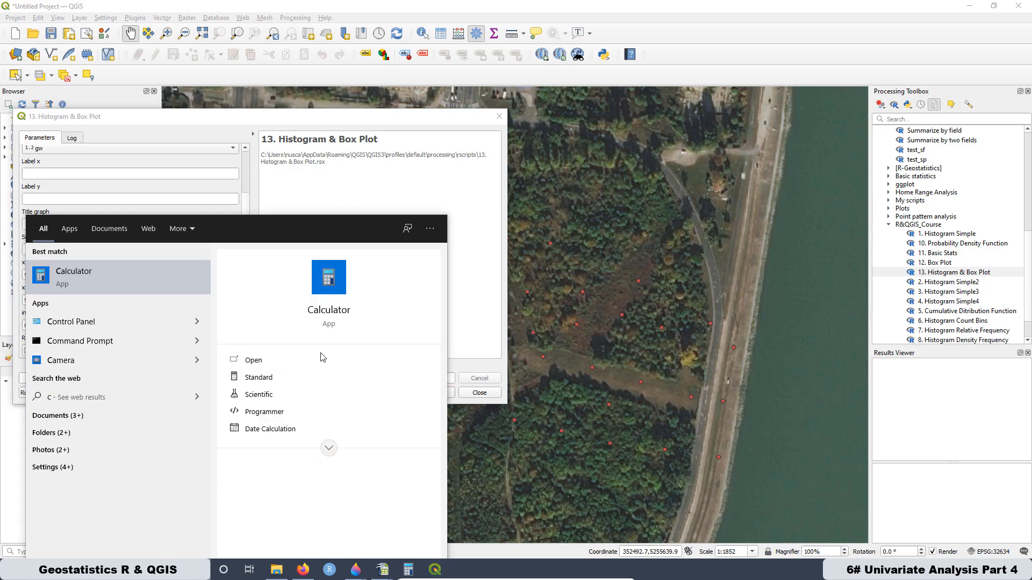
left_click(64, 277)
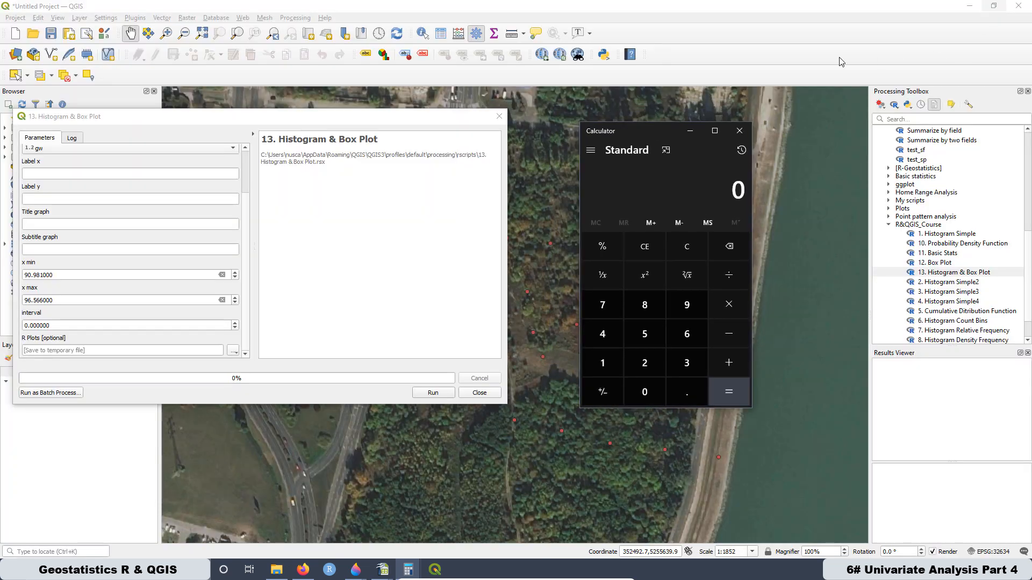
left_click_drag(670, 135, 602, 110)
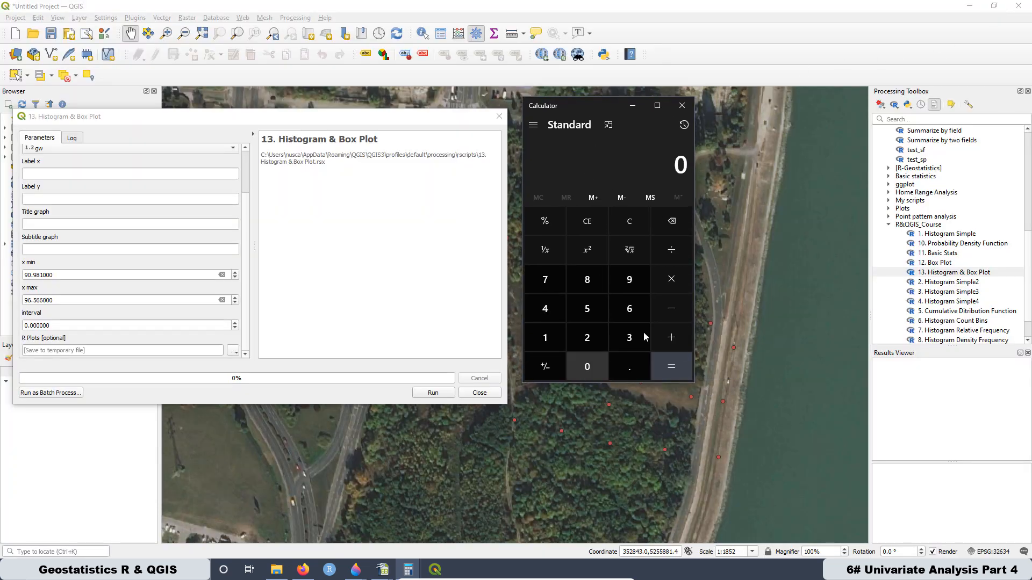
- Subtract the x min value 90.981 from the x max value 96.566 in Calculator
left_click(629, 290)
left_click(629, 307)
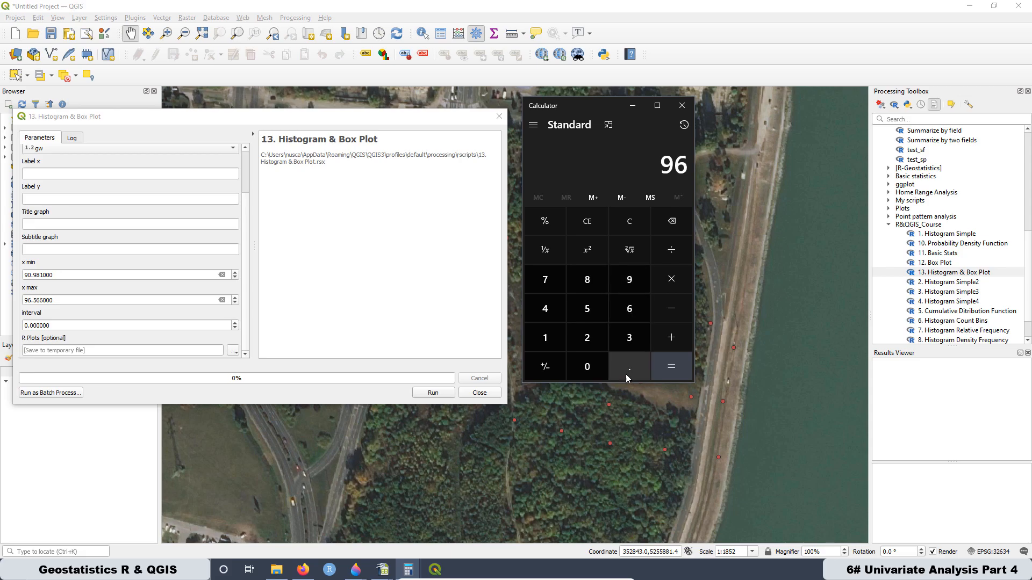
left_click(627, 370)
left_click(578, 308)
left_click(618, 317)
left_click(616, 320)
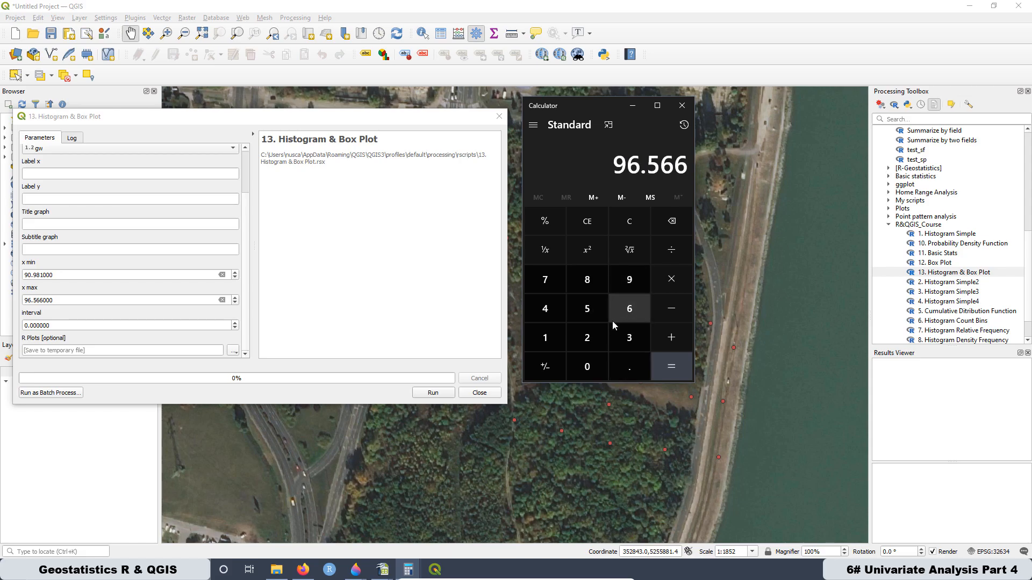
left_click(672, 308)
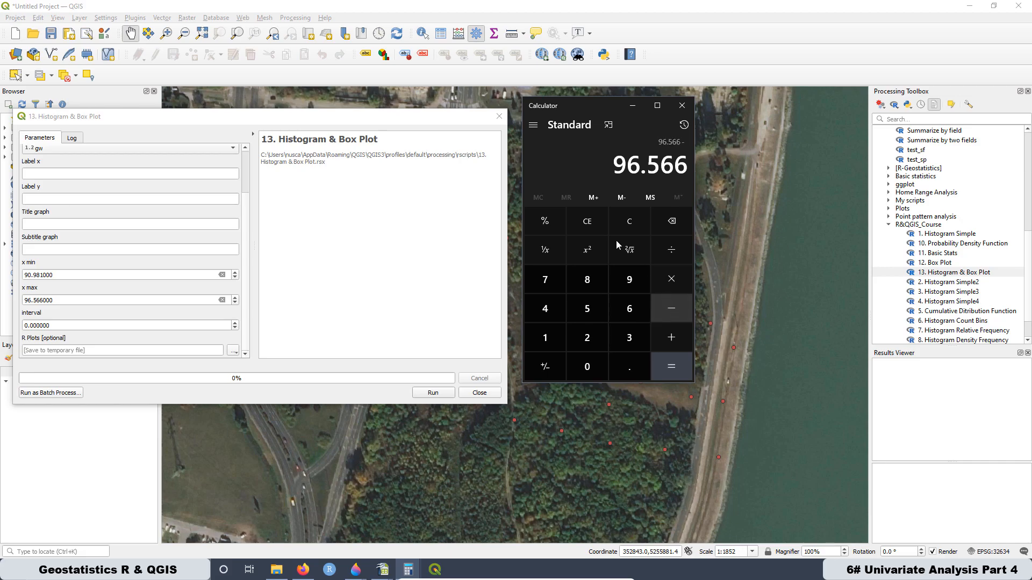
left_click(644, 278)
left_click(586, 371)
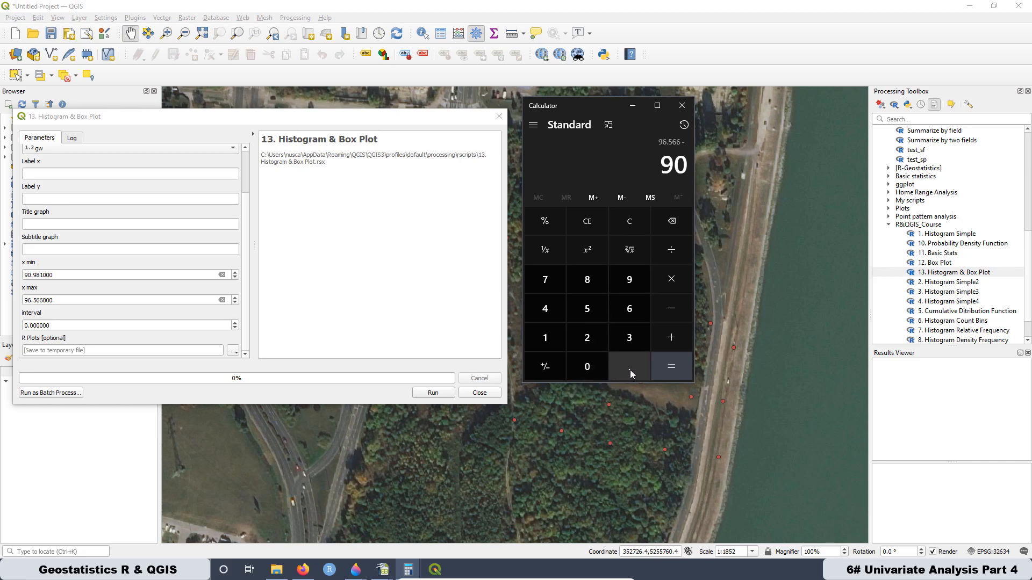
left_click(630, 370)
left_click(634, 273)
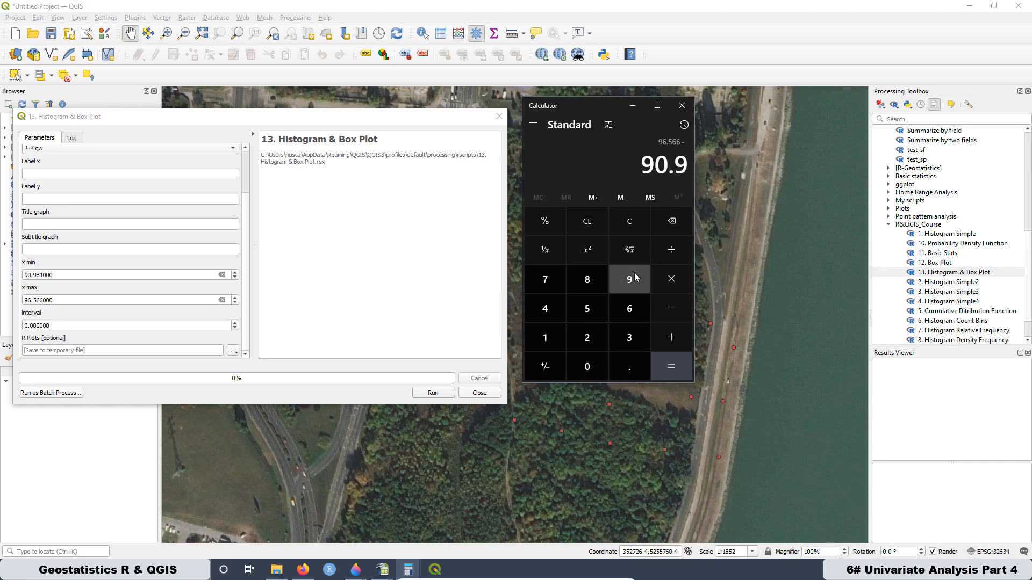
left_click(633, 274)
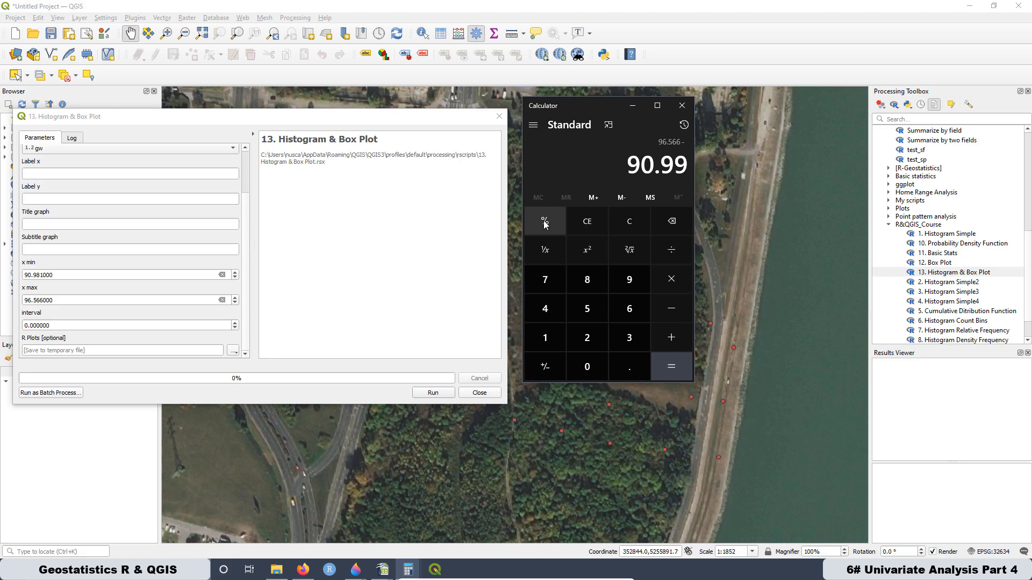
left_click(669, 229)
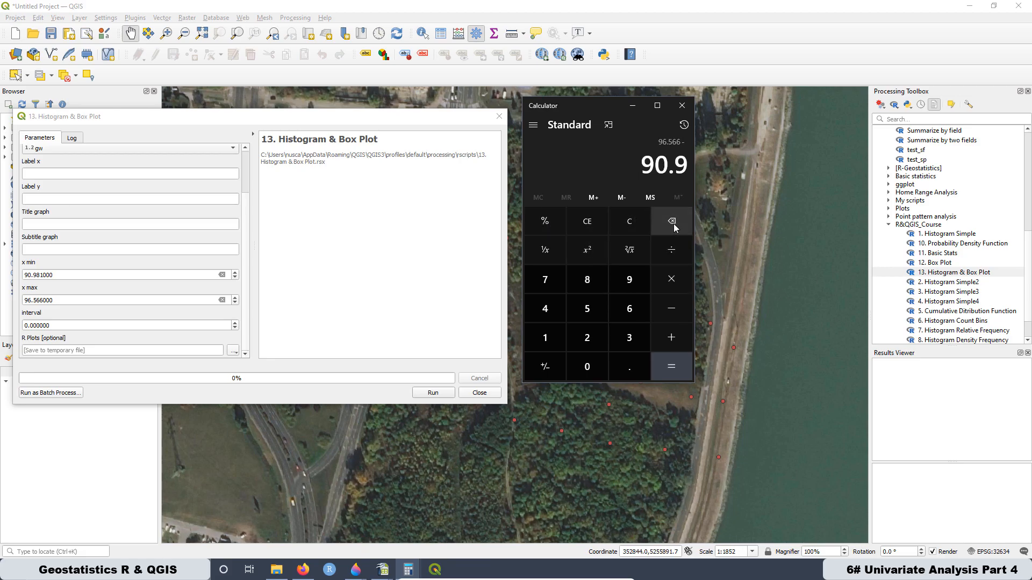
left_click(594, 287)
left_click(549, 329)
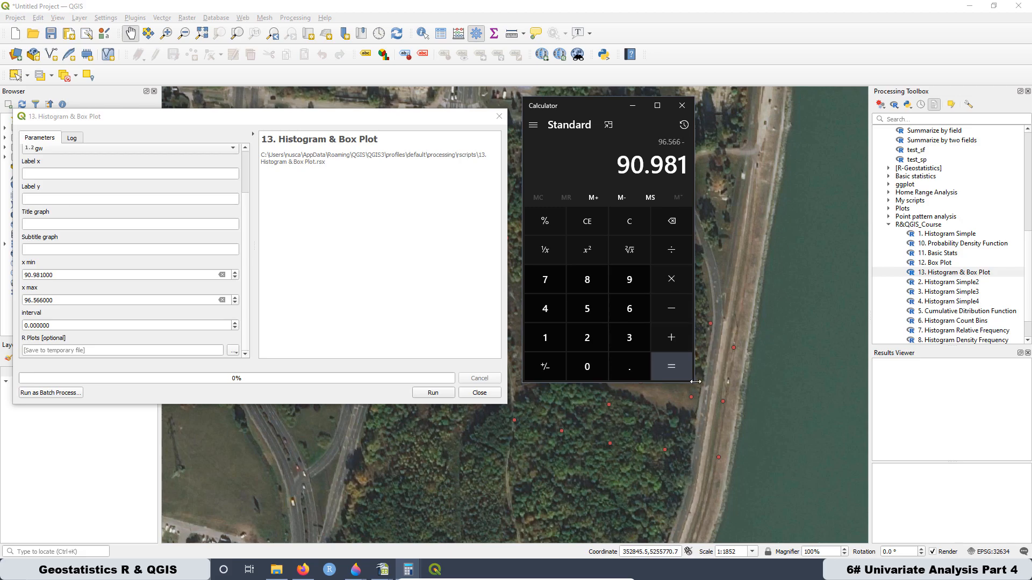
left_click(674, 370)
- Divide the calculated range by 8 and copy the result, 0.698125, into the Histogram & Box Plot tool's interval
left_click(671, 250)
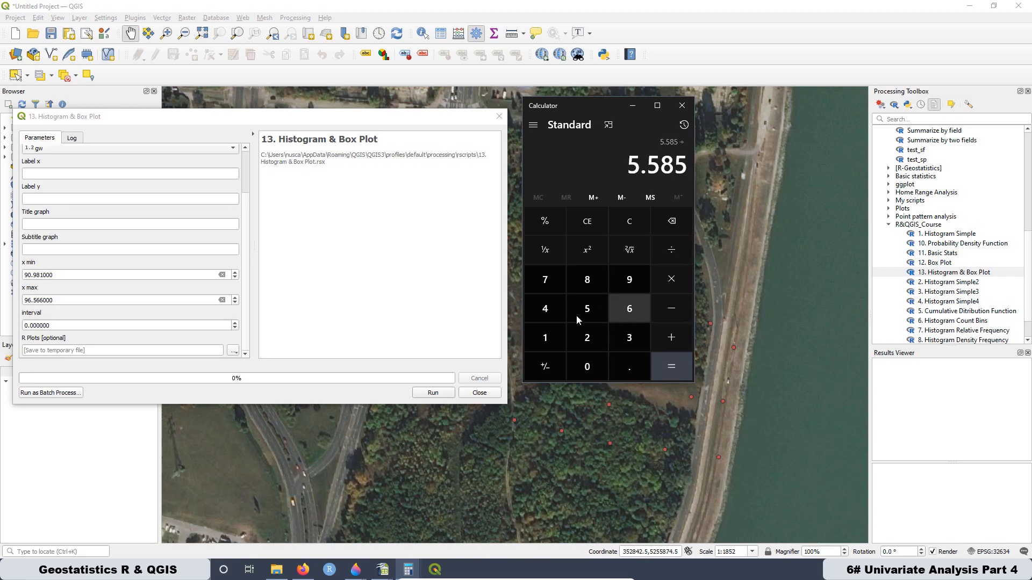
left_click(585, 280)
left_click(678, 366)
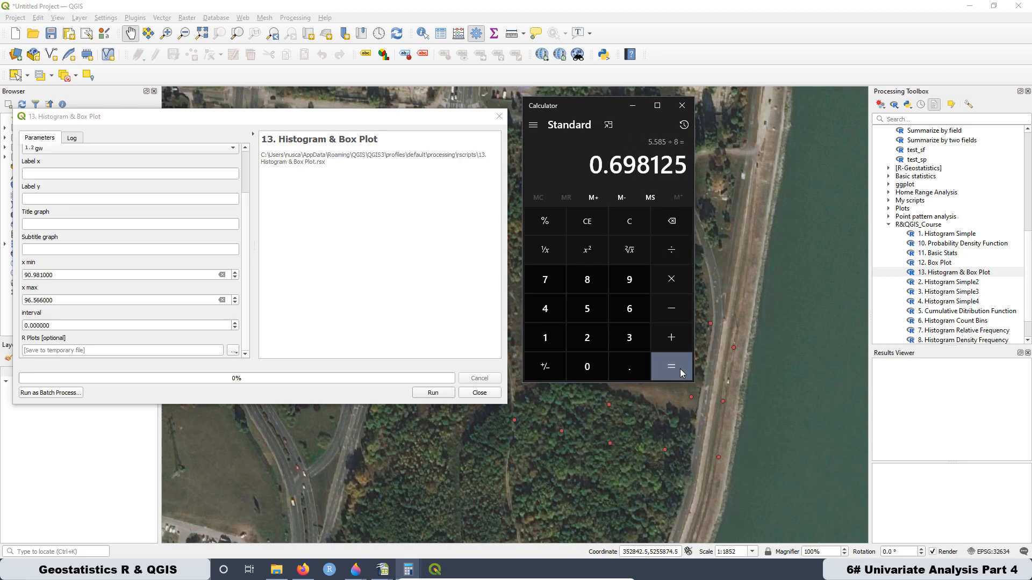
right_click(622, 168)
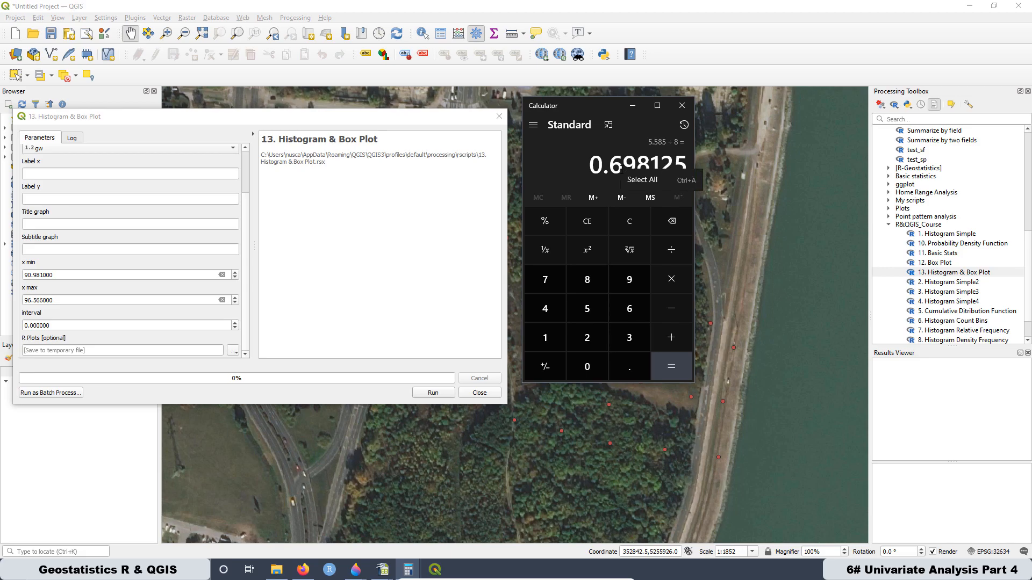
left_click(632, 179)
key("ctrl+c")
right_click(628, 161)
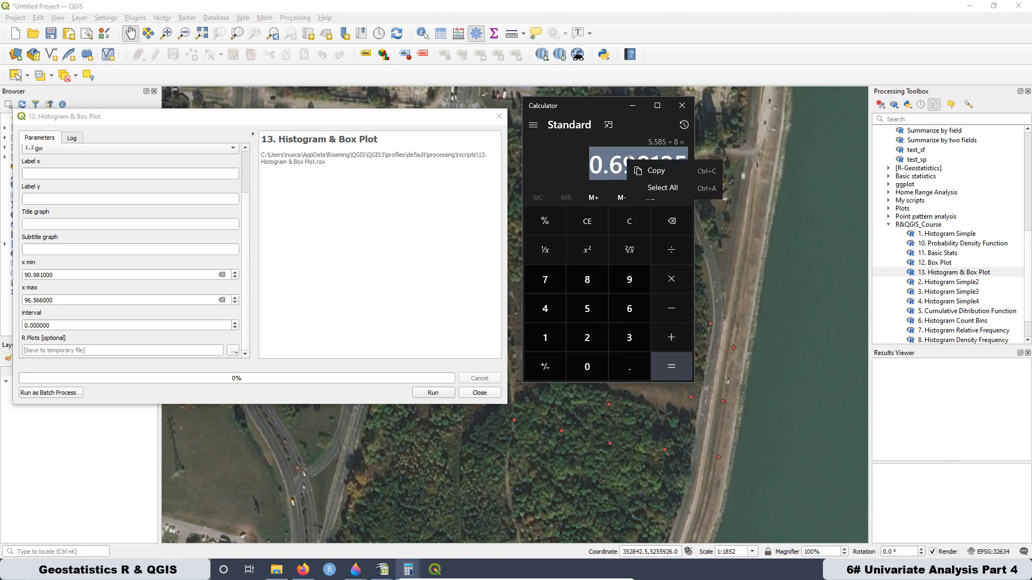
left_click(655, 171)
left_click_drag(62, 326, 10, 327)
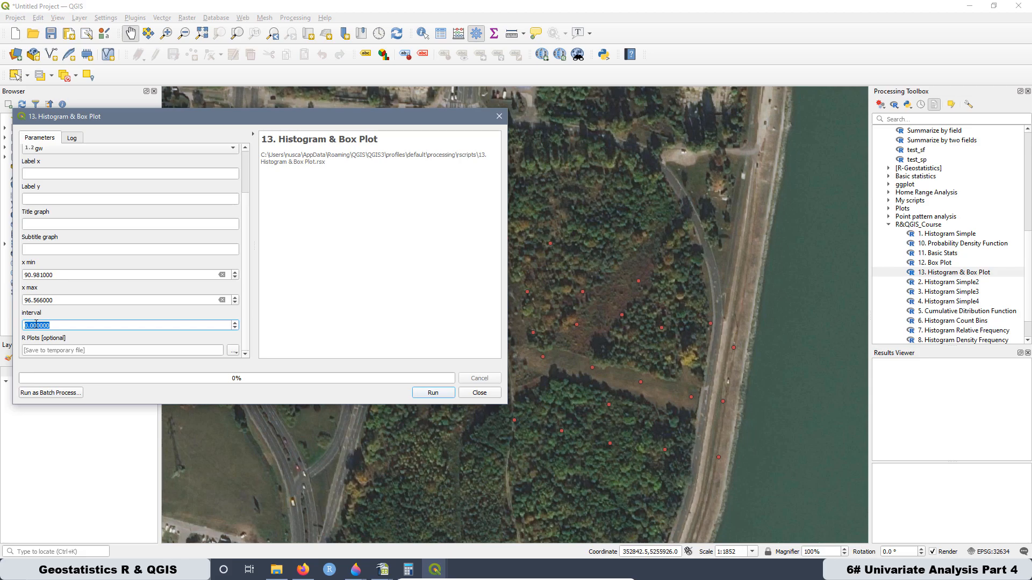
right_click(36, 324)
left_click(59, 380)
- Set label x to Groundwater Elevation [m], label y to Frequency, the title to Histogram & Box Plot and the subtitle to Raw Data
left_click_drag(305, 118, 572, 149)
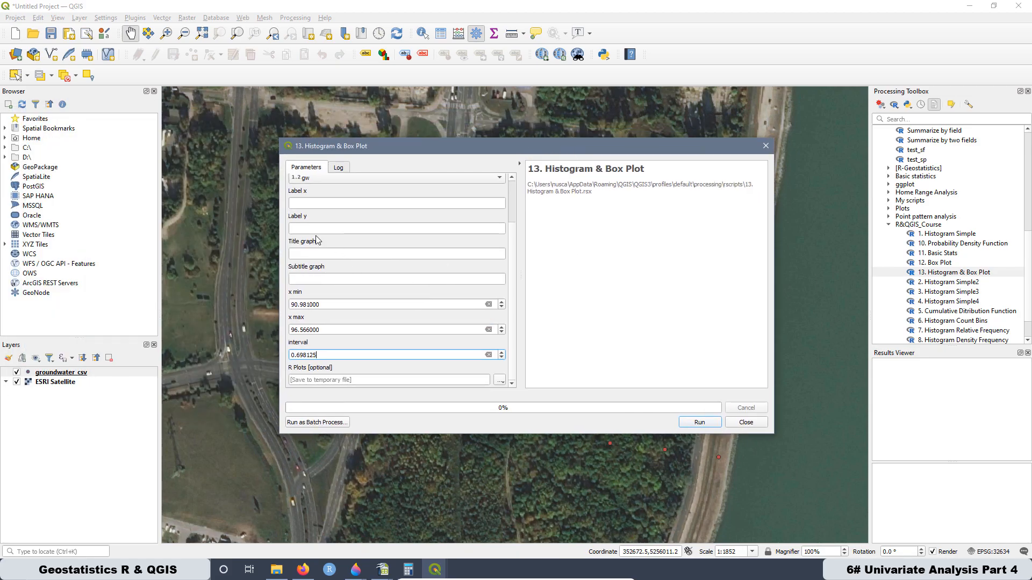
scroll(320, 244, "up", 1)
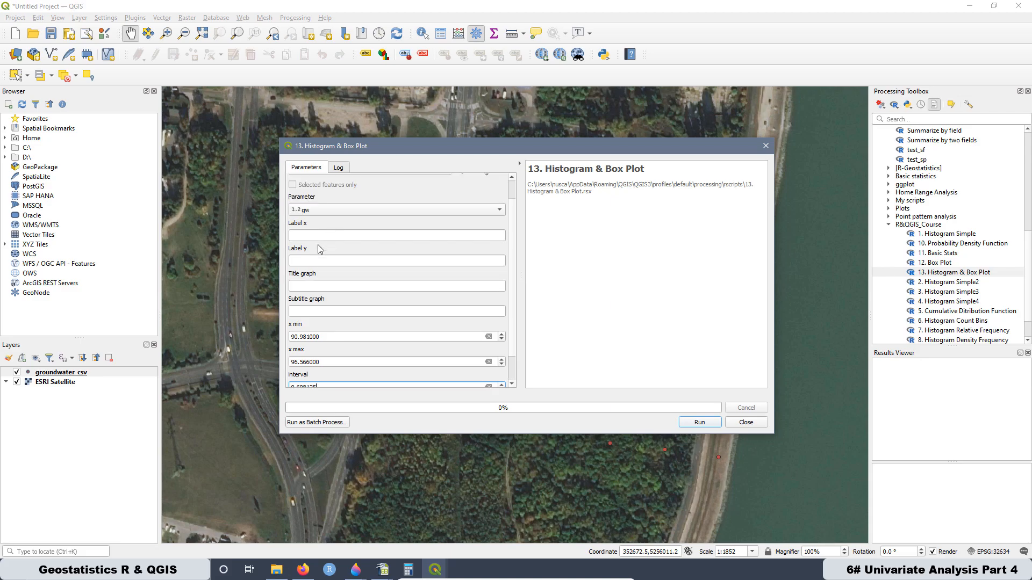
left_click(305, 237)
type("Groundwater Elevation [m]")
key("Tab")
type("Frequency")
key("Tab")
type("Histogram & Box Plot")
key("Tab")
type("Raw Data")
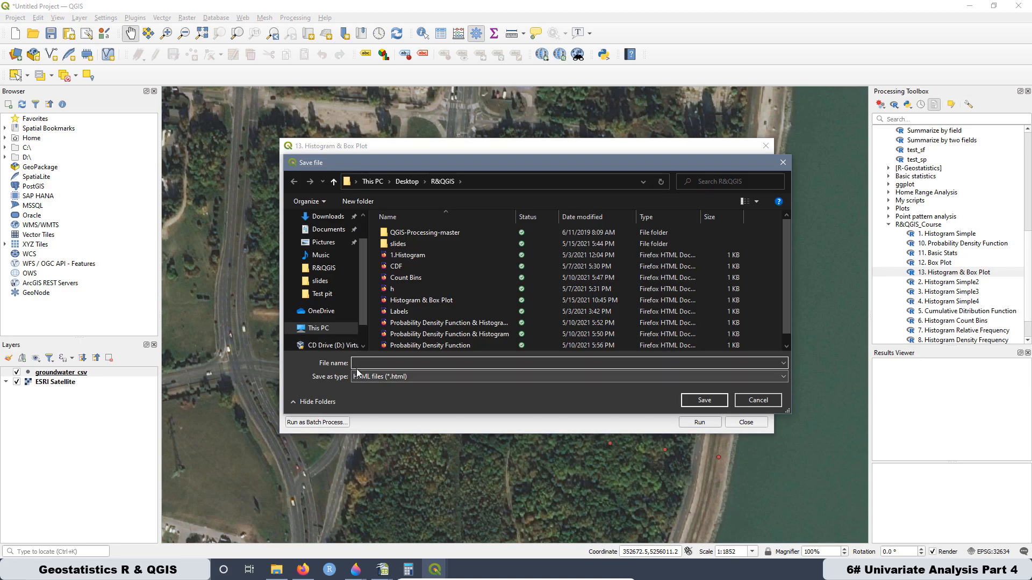
- Run the tool with the plot output saved as gw Hist&Boxplot.html, and view the resulting R plot
left_click(704, 421)
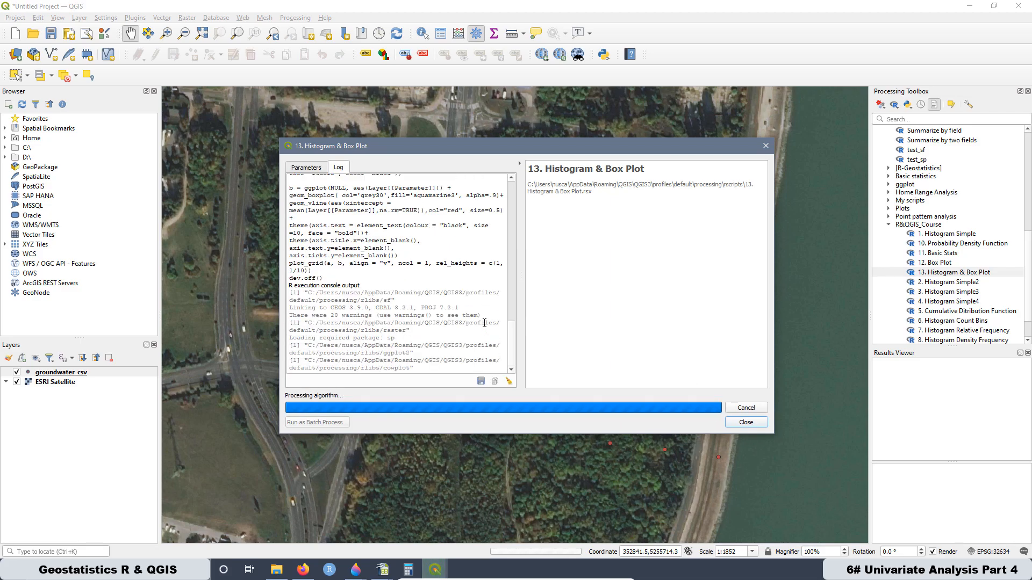
left_click(766, 146)
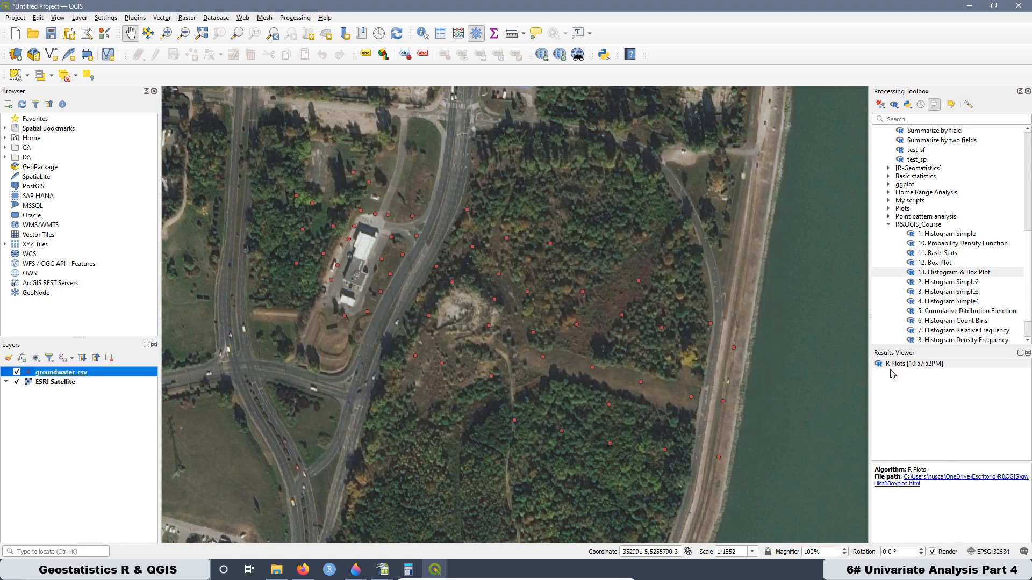
double_click(894, 365)
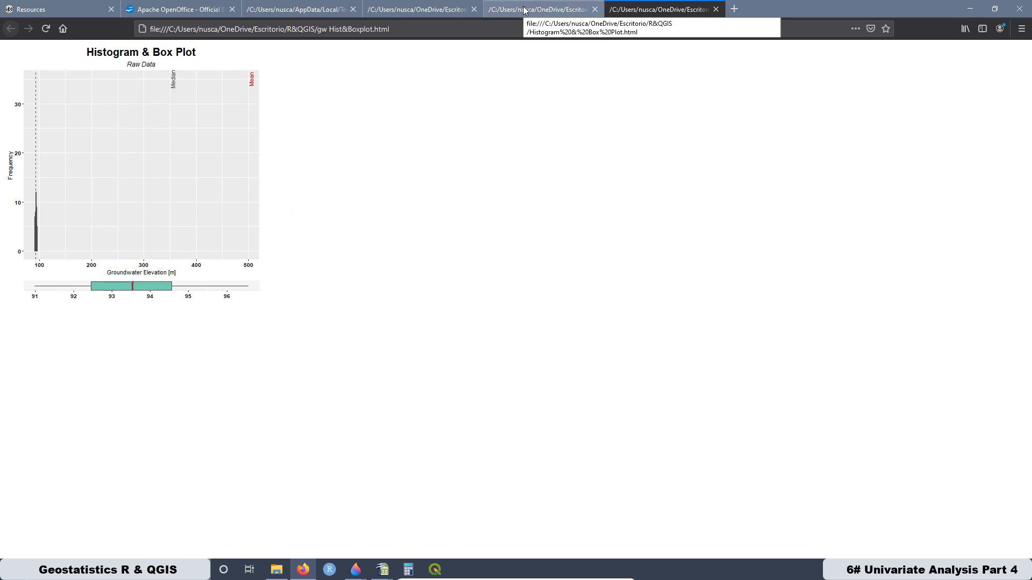
left_click(970, 9)
- Open the 13. Histogram & Box Plot script for editing and shrink the editor so the layer list is reachable
right_click(952, 275)
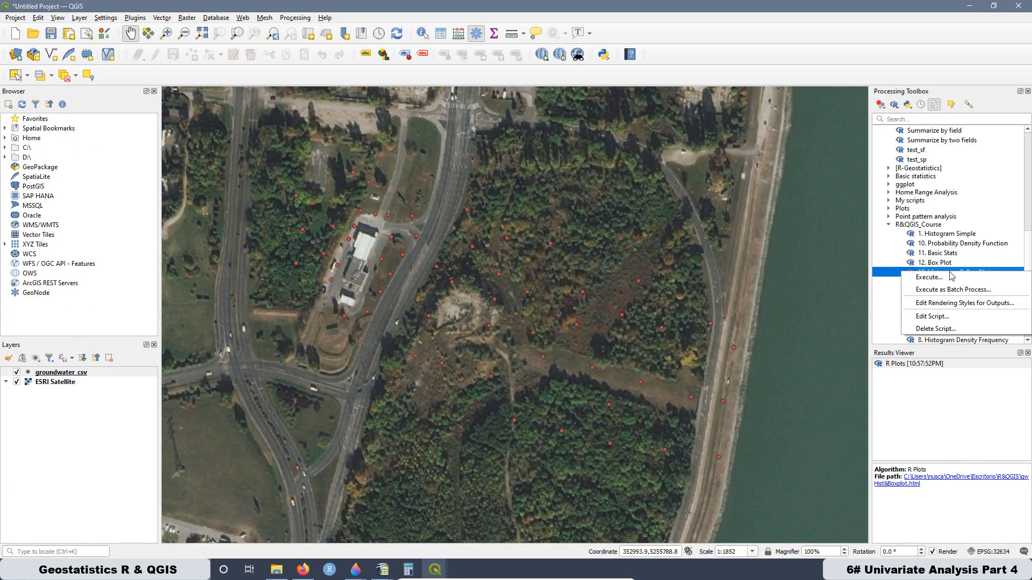
left_click(935, 317)
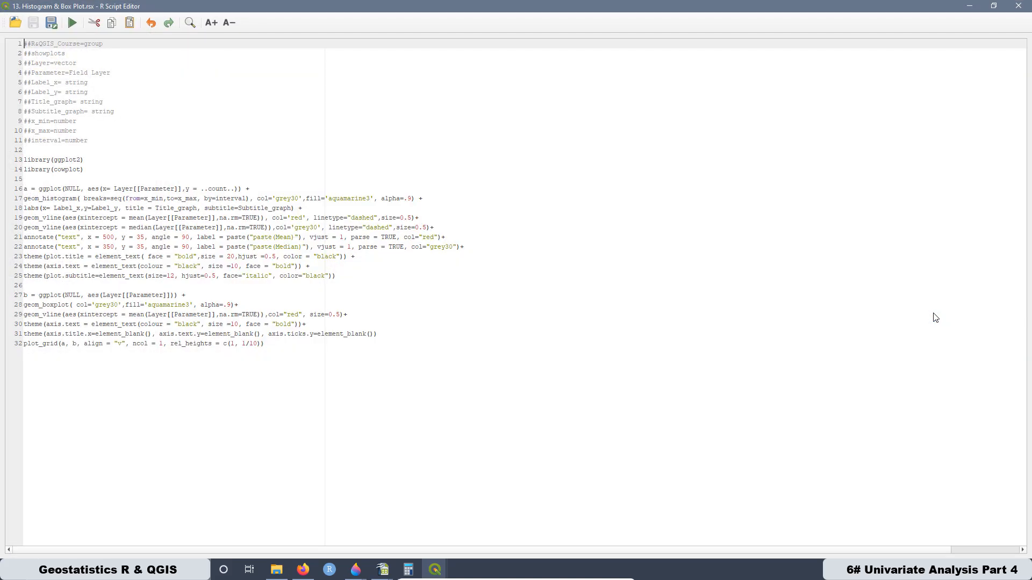
left_click(113, 237)
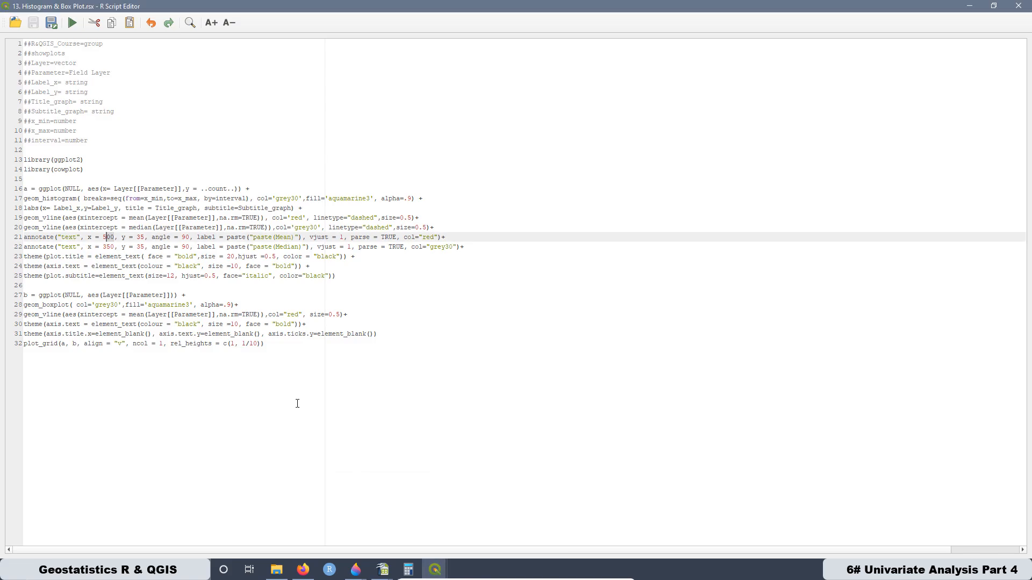
left_click(994, 6)
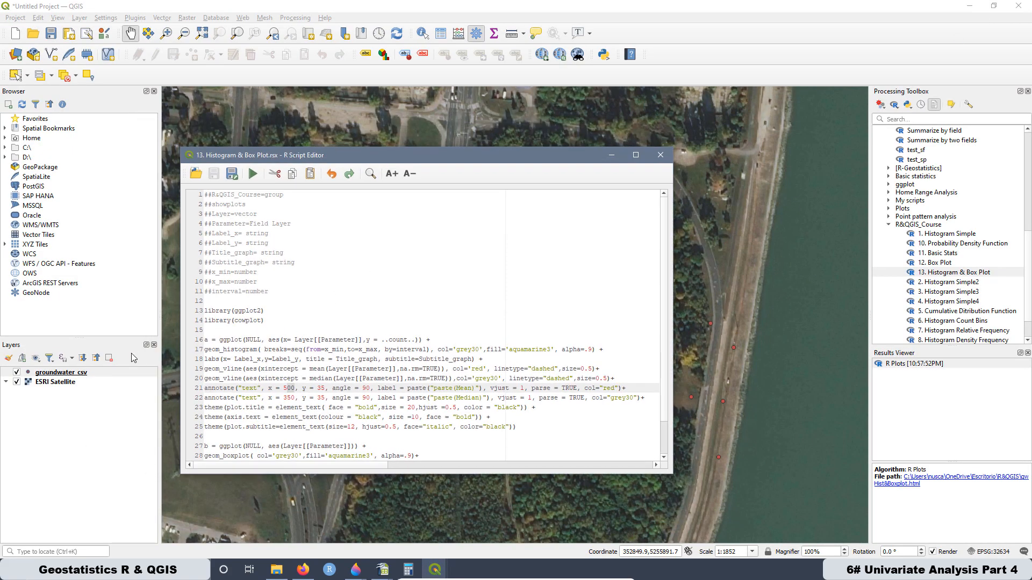
- Look through the gw values in the groundwater_csv attribute table to judge where the mean and median labels should sit
right_click(63, 373)
left_click(105, 275)
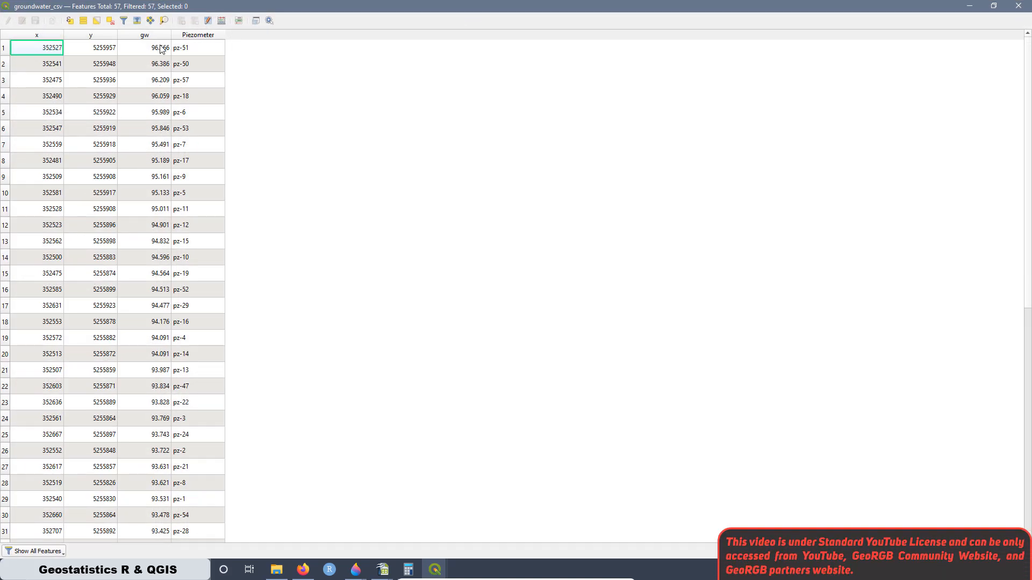
scroll(145, 419, "down", 9)
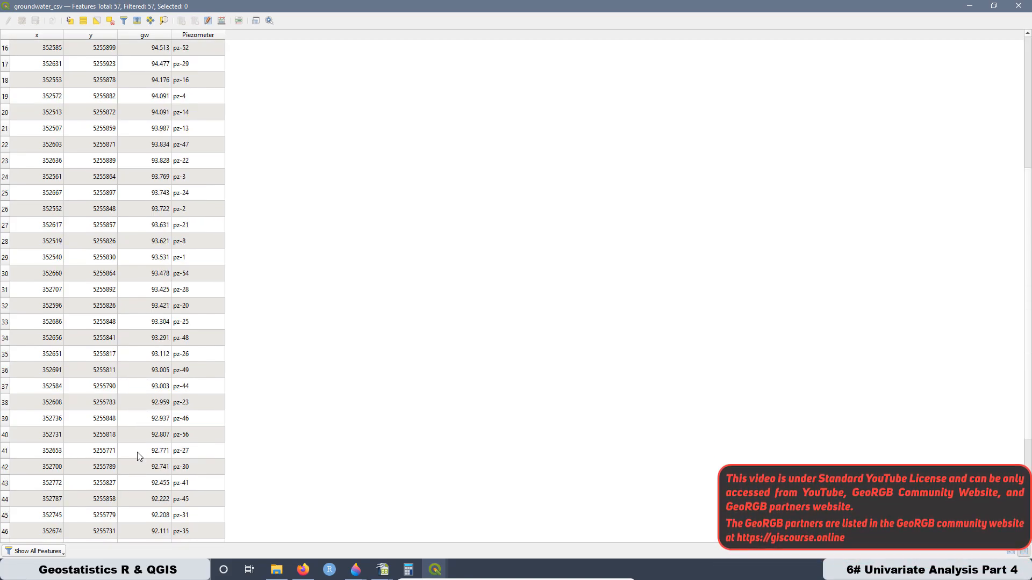
scroll(149, 491, "up", 6)
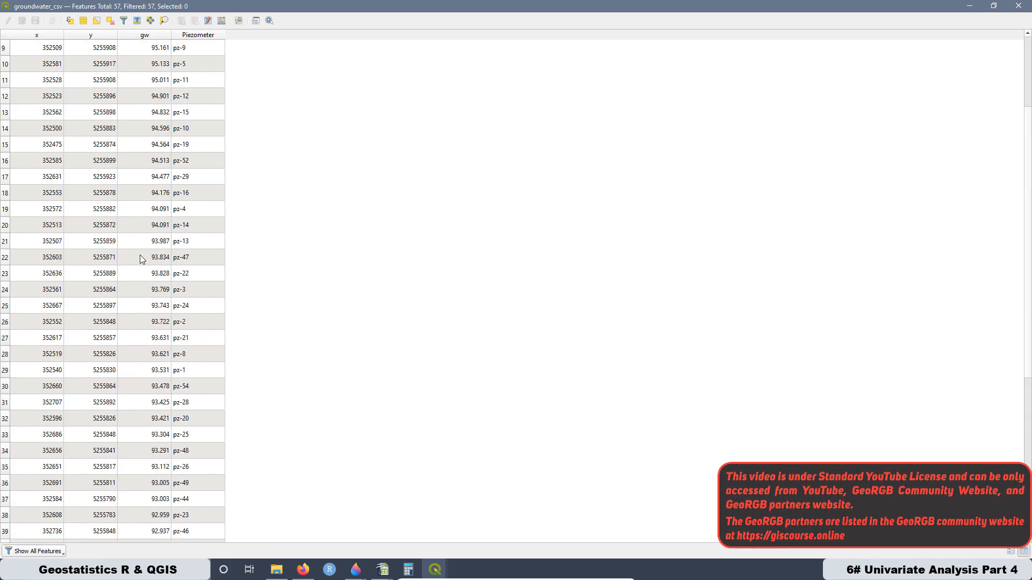
left_click(969, 7)
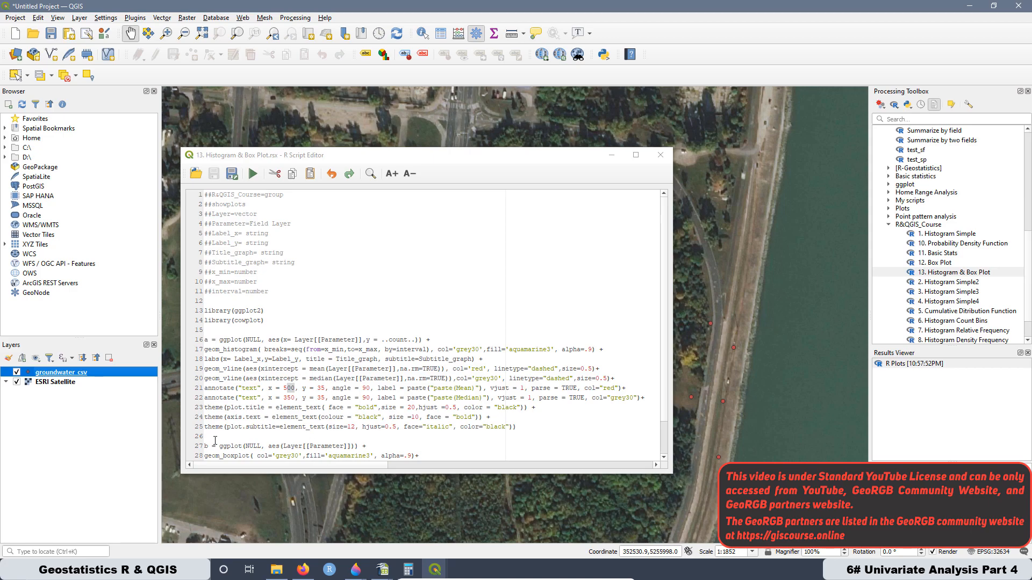
- Set the x position of the Mean text annotation in the script to 93
left_click(297, 397)
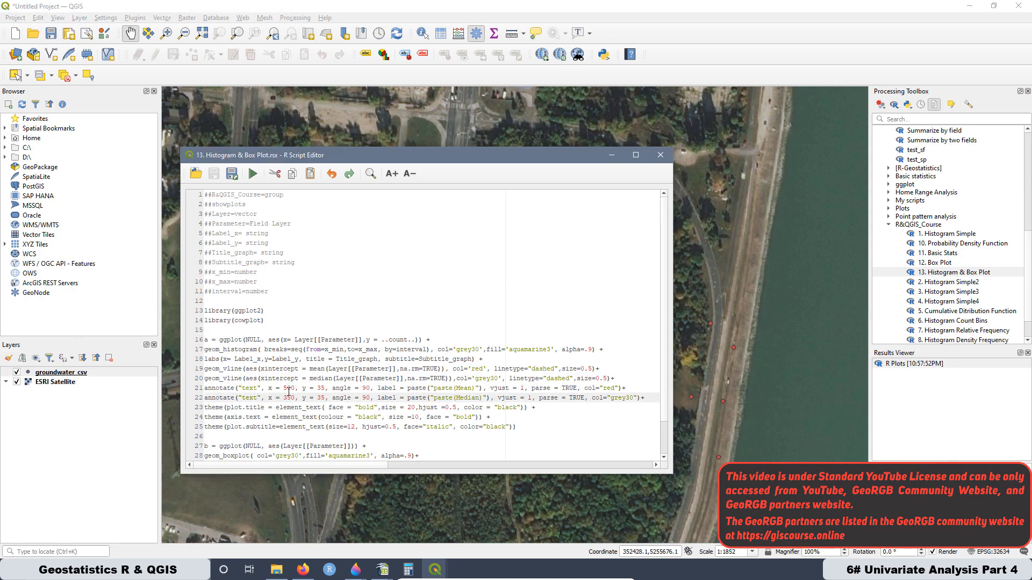
left_click(295, 388)
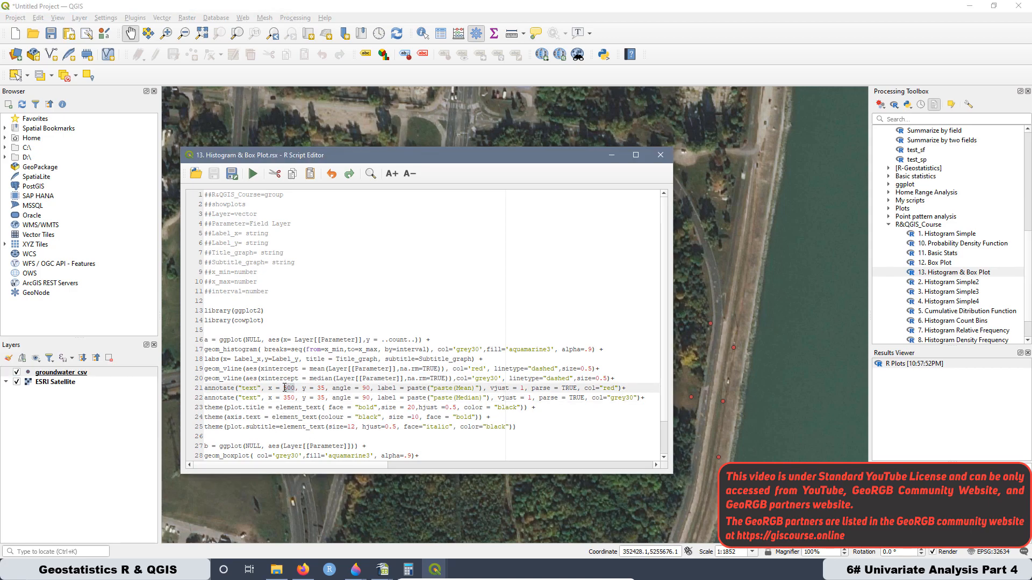
mouse_move(408, 571)
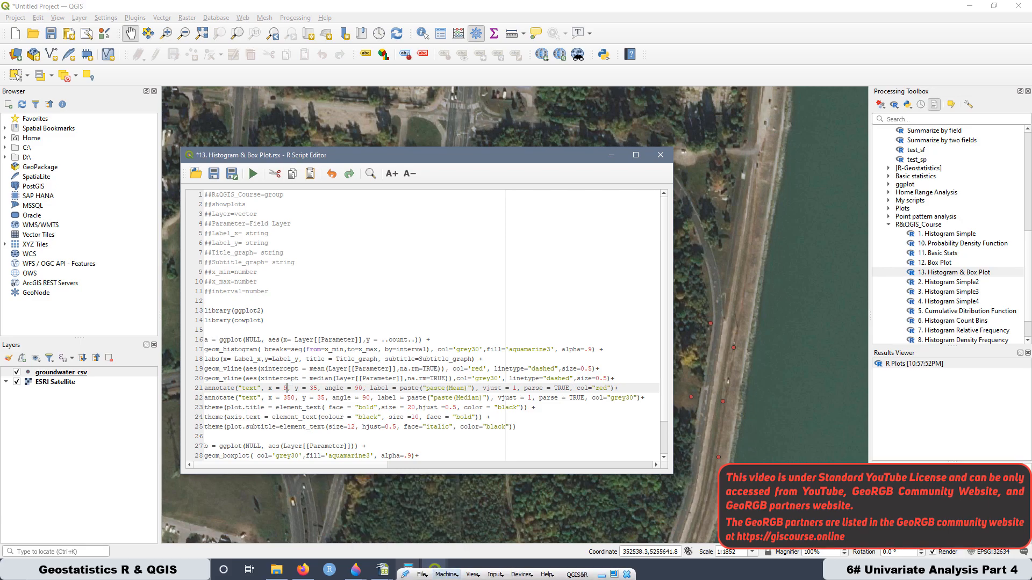
type("93")
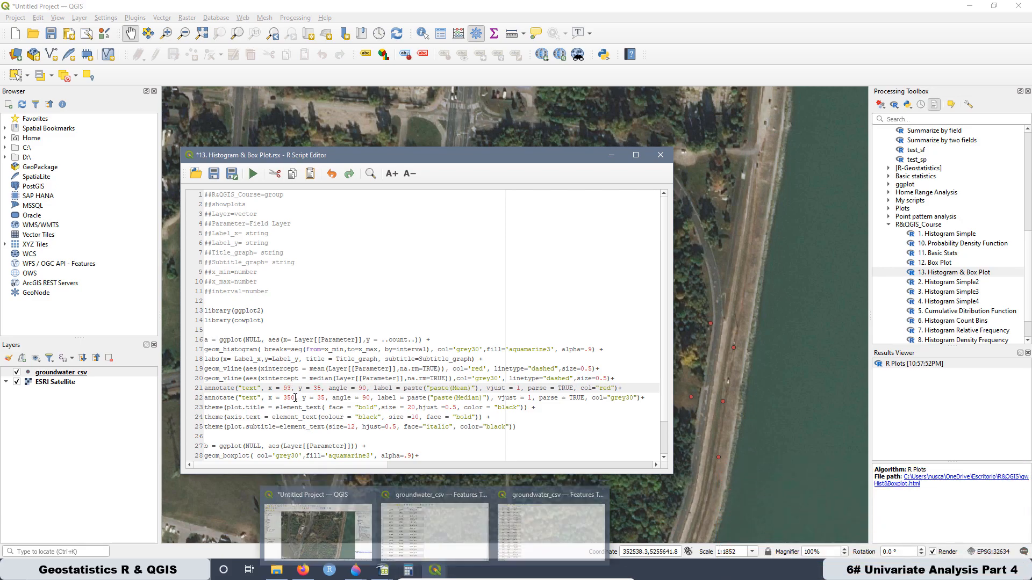
- Set the Median annotation's x position to 93 and both annotations' y positions to 10, and save the script
left_click_drag(295, 399, 289, 399)
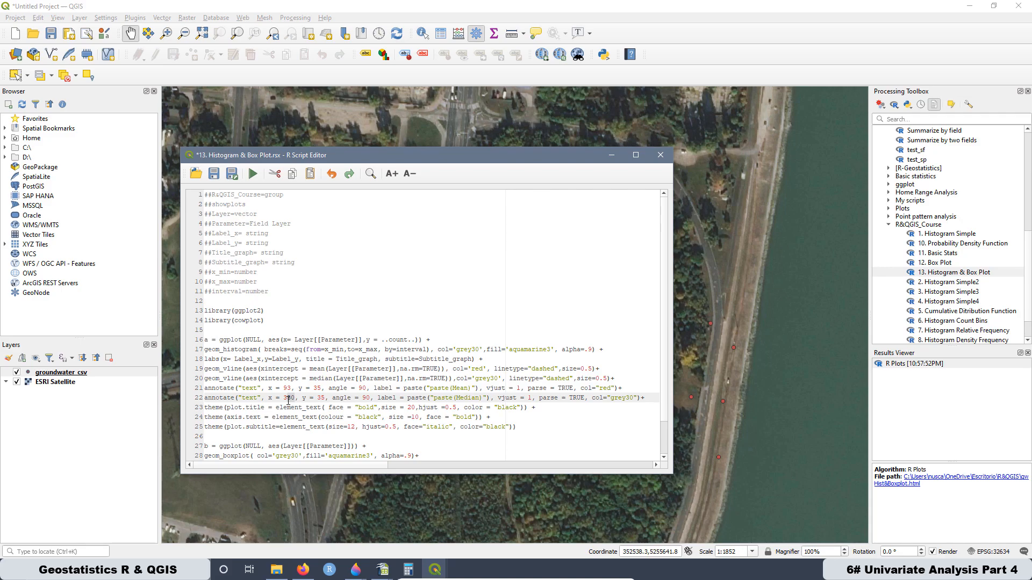
type("93")
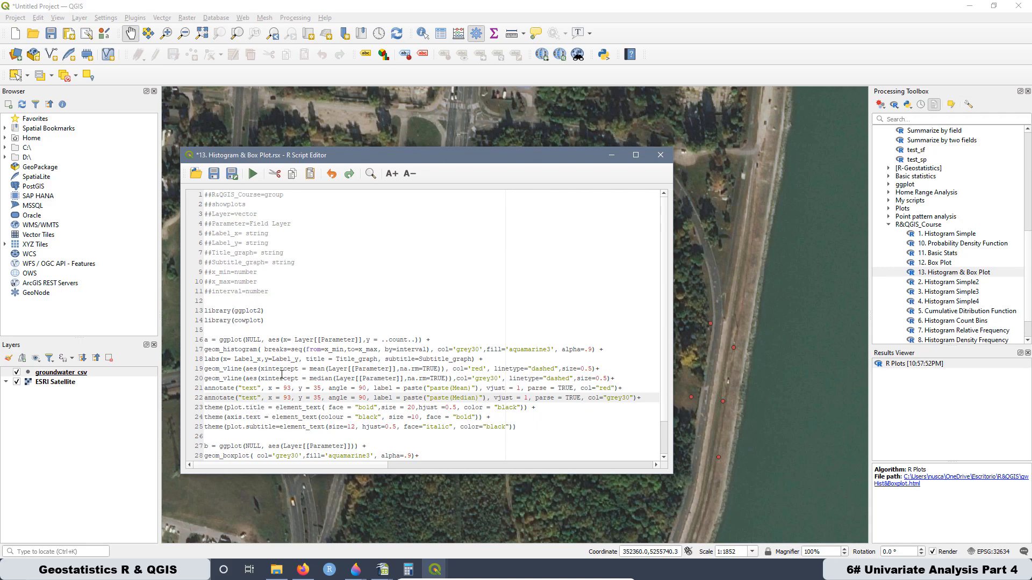
left_click(317, 388)
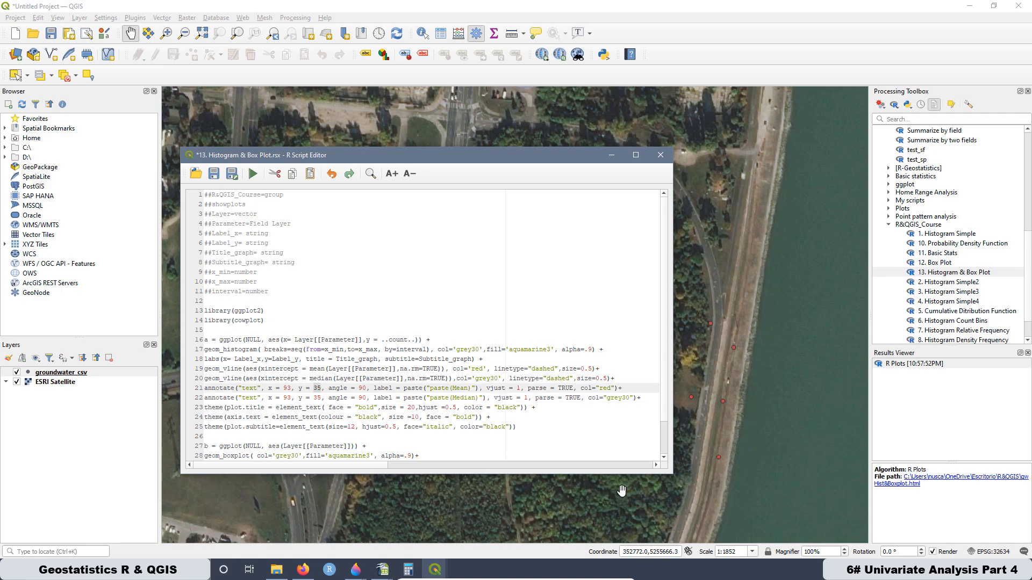
key("Delete")
key("Delete")
type("10")
left_click(315, 398)
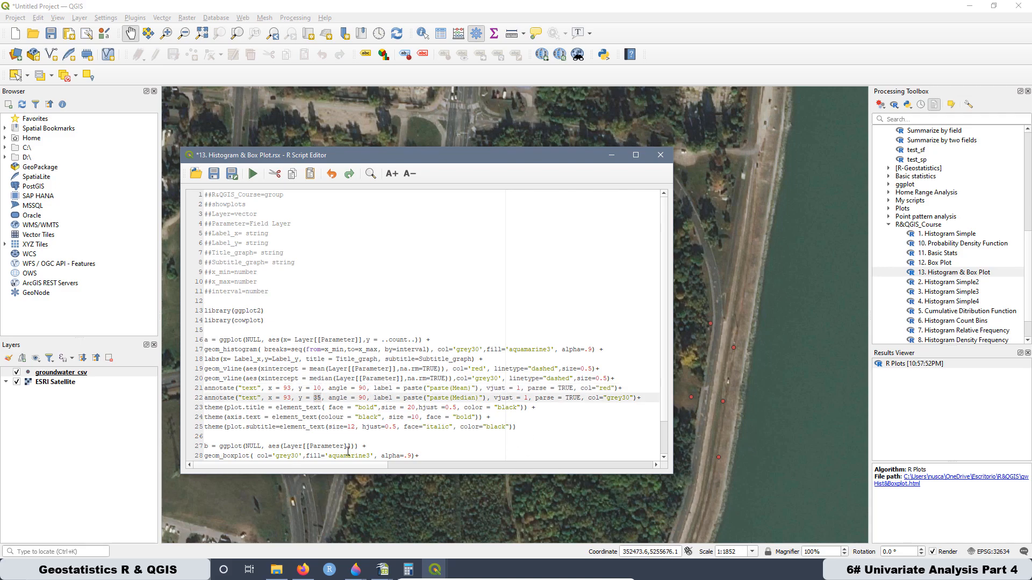
type("10")
left_click(213, 173)
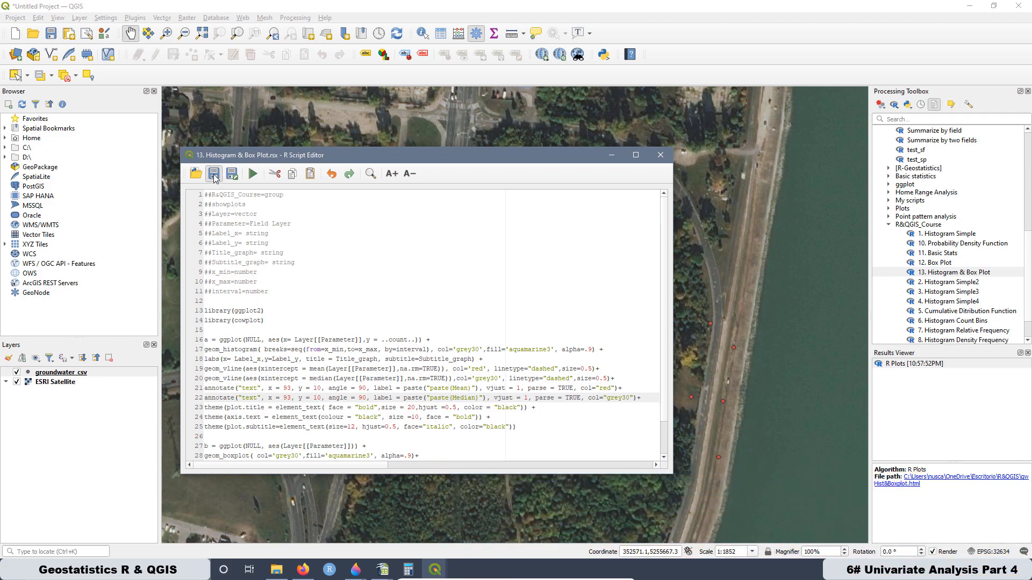
- Launch the 13. Histogram & Box Plot tool from the R&QGIS_Course group and choose gw as the parameter
left_click(879, 324)
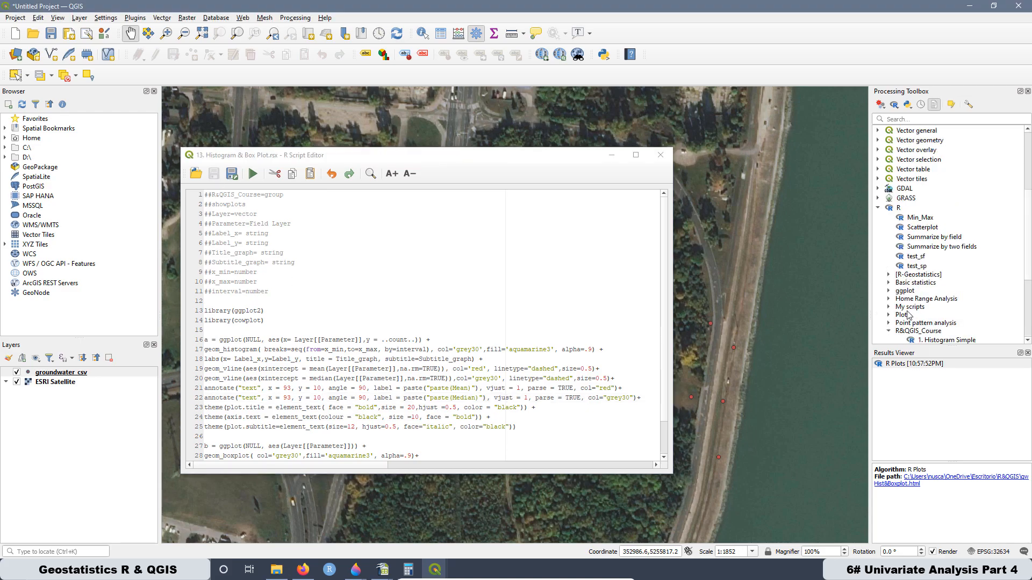
left_click(890, 331)
right_click(936, 293)
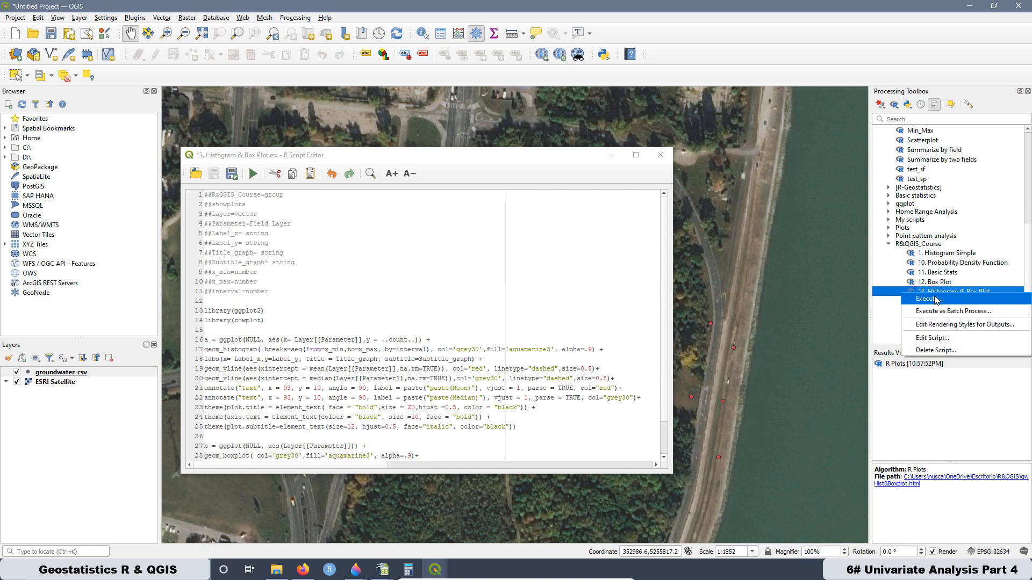
left_click(937, 299)
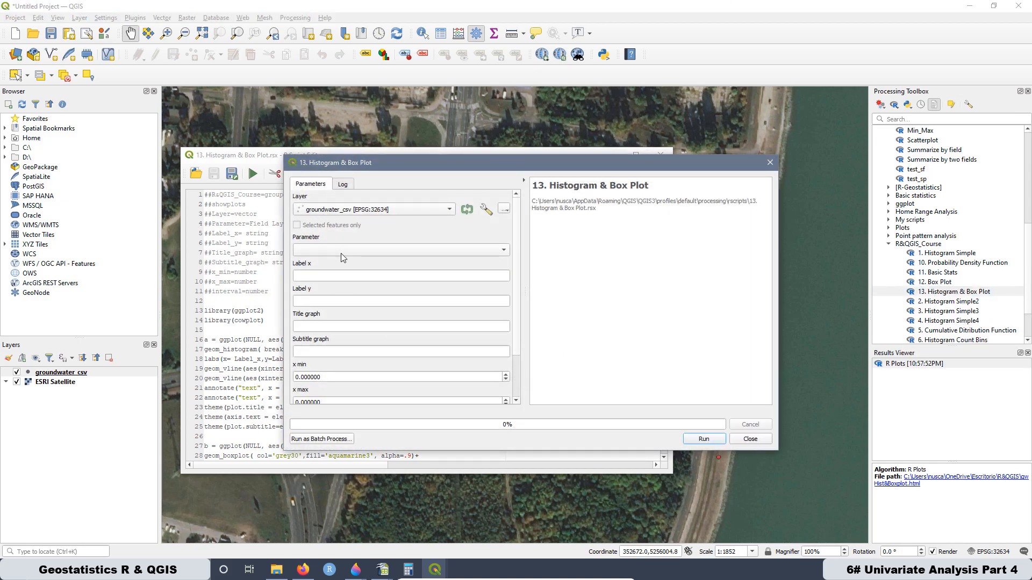
left_click(317, 254)
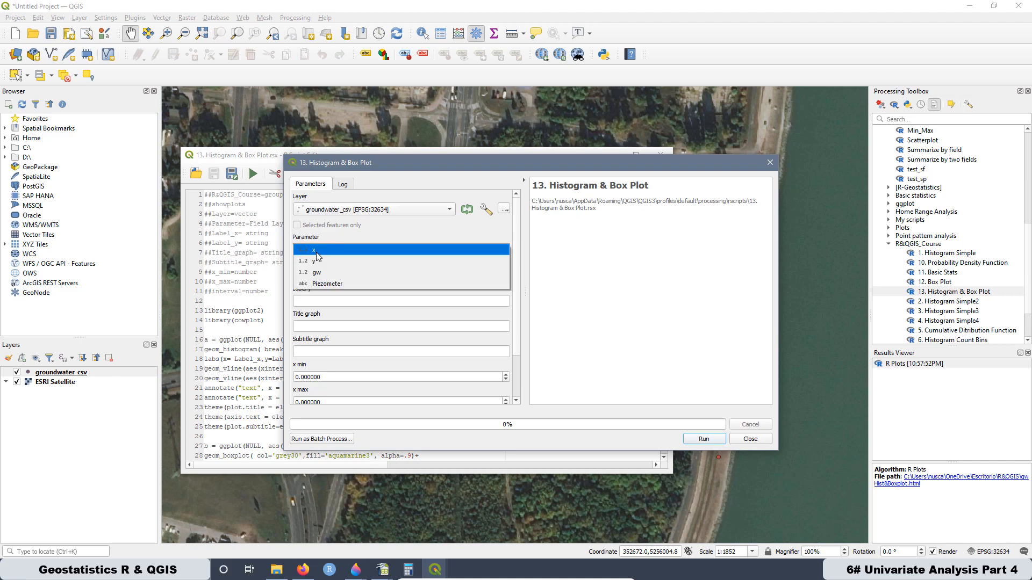
left_click(323, 273)
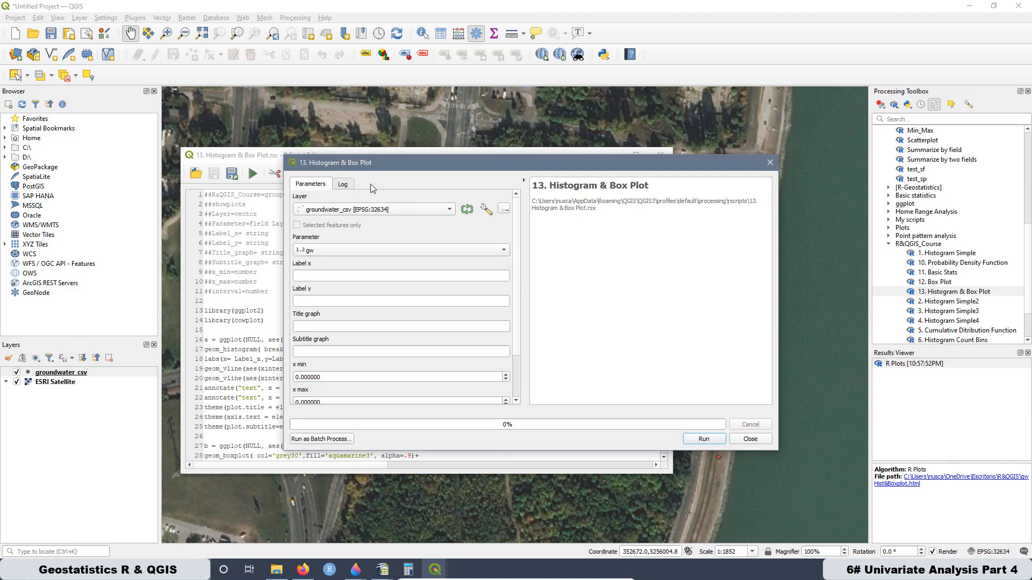
- Label the axes Groundwater Elevation [m] and Frequency, with the title Histogram & Box Plot and subtitle Raw Data
left_click(314, 279)
type("Groundwater Elevation [m]")
left_click(323, 302)
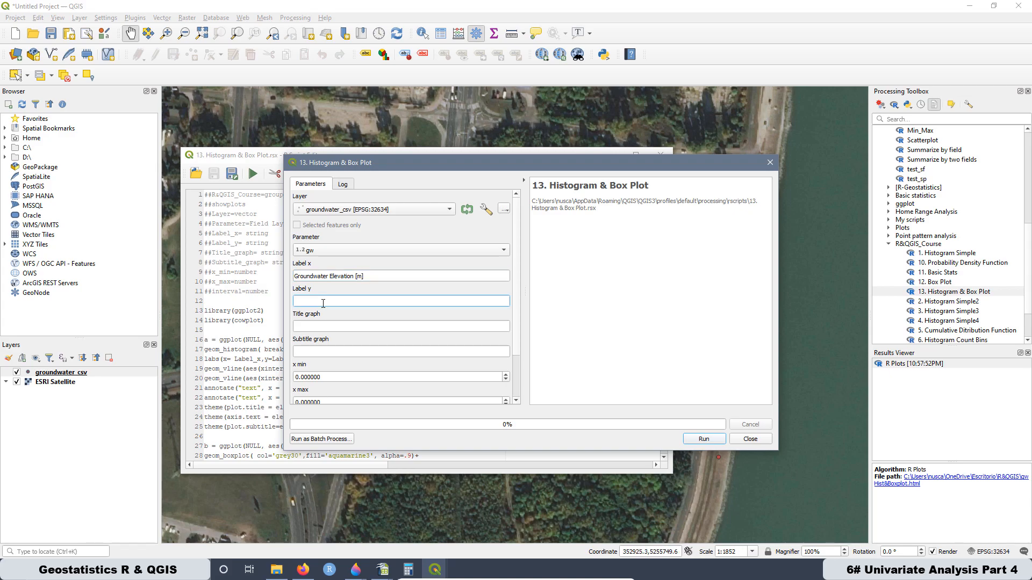
type("Frequency")
key("Tab")
type("Histogram & Box Plot")
key("Tab")
type("Raw Data")
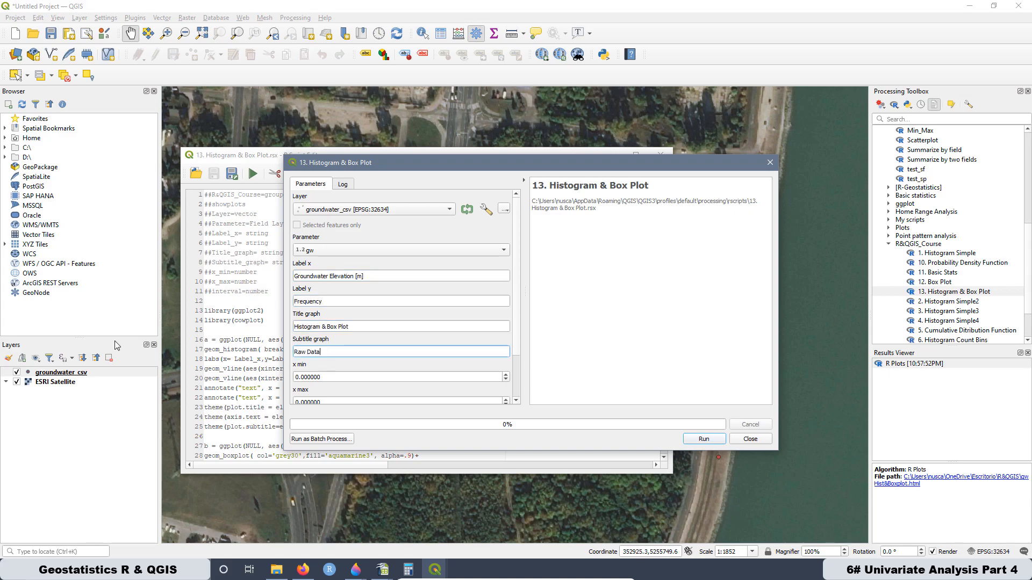
- Look up the minimum gw value in the groundwater_csv attribute table and set x min to 90.981
right_click(62, 374)
left_click(97, 276)
mouse_move(435, 570)
left_click(551, 490)
left_click(142, 36)
left_click(970, 6)
left_click_drag(323, 378, 268, 368)
type("90.981")
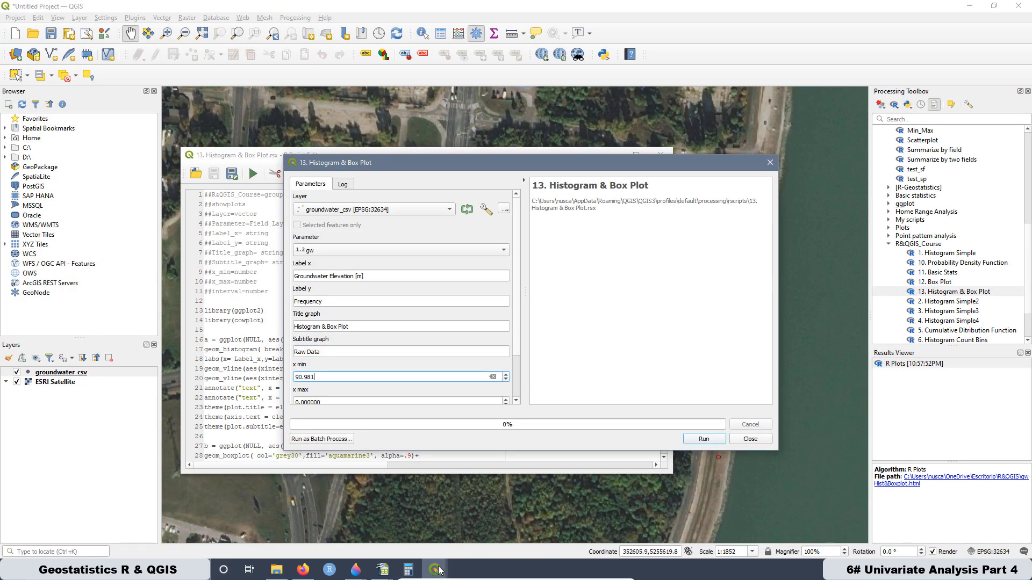
- Look up the maximum gw value in the attribute table and set x max to 96.566
left_click(552, 491)
left_click(970, 6)
scroll(400, 352, "down", 1)
type("96.168")
left_click_drag(323, 396, 280, 397)
key("ctrl+v")
- Copy the bin width from the calculator and set the histogram interval to 0.698125
left_click(108, 570)
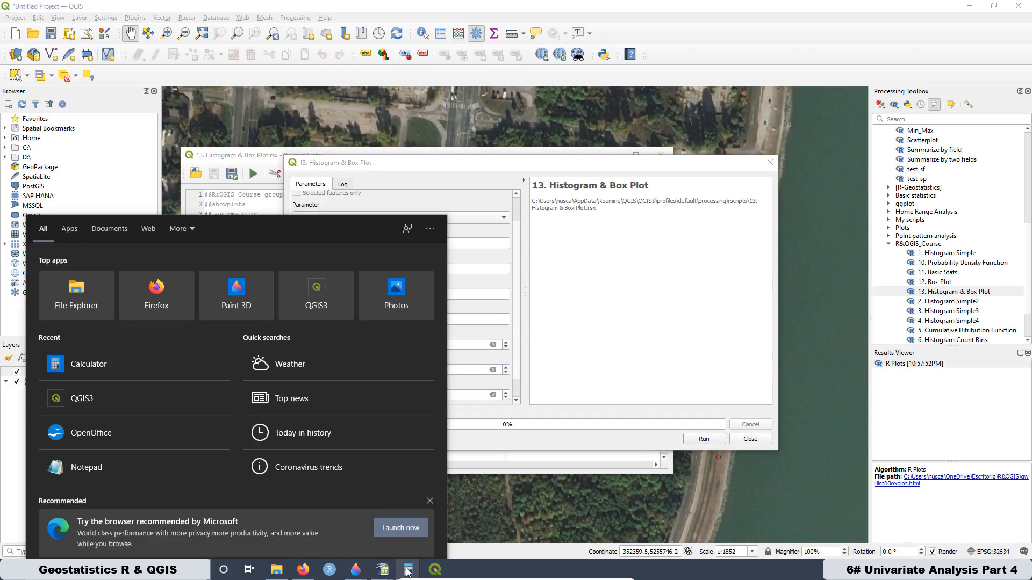
left_click(407, 571)
right_click(644, 161)
left_click(681, 104)
scroll(327, 371, "down", 1)
key("ctrl+v")
- Set the R plot output to overwrite gw Hist&Boxplot.html in the R&QGIS folder
left_click(504, 397)
left_click(519, 433)
left_click(425, 286)
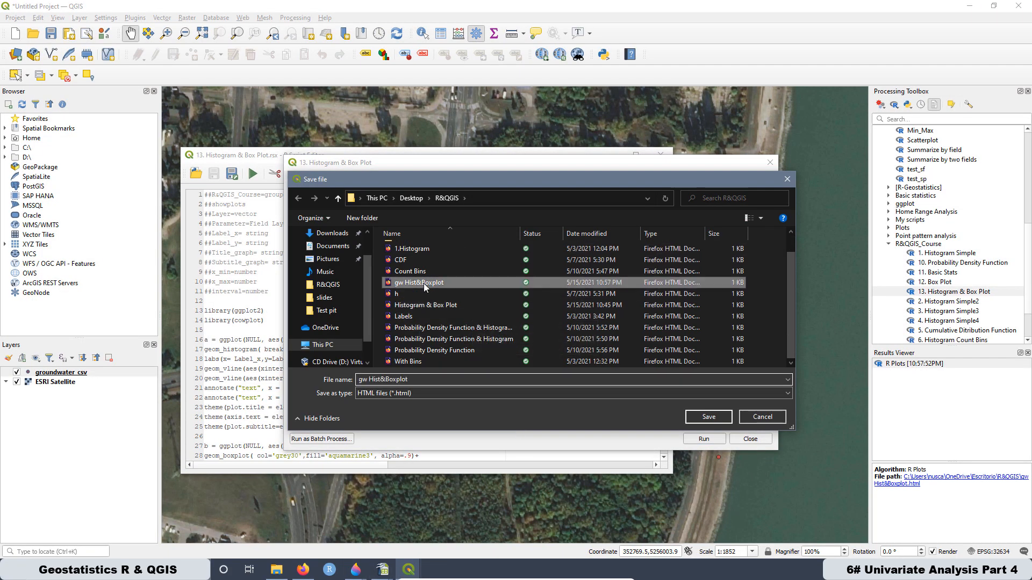
left_click(709, 417)
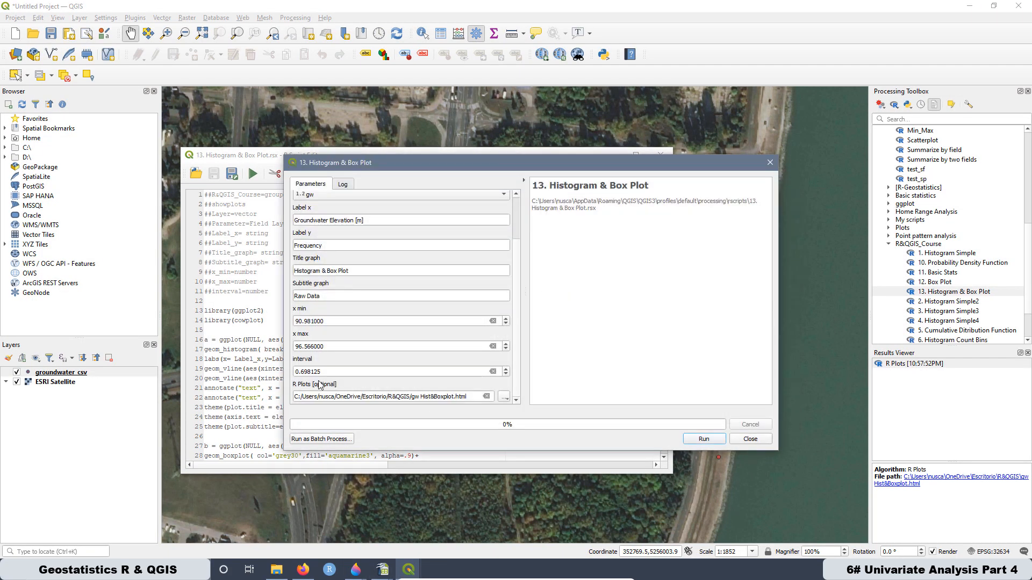
- Run the tool and open the new R plot enlarged to check the Mean and Median label positions
left_click(706, 438)
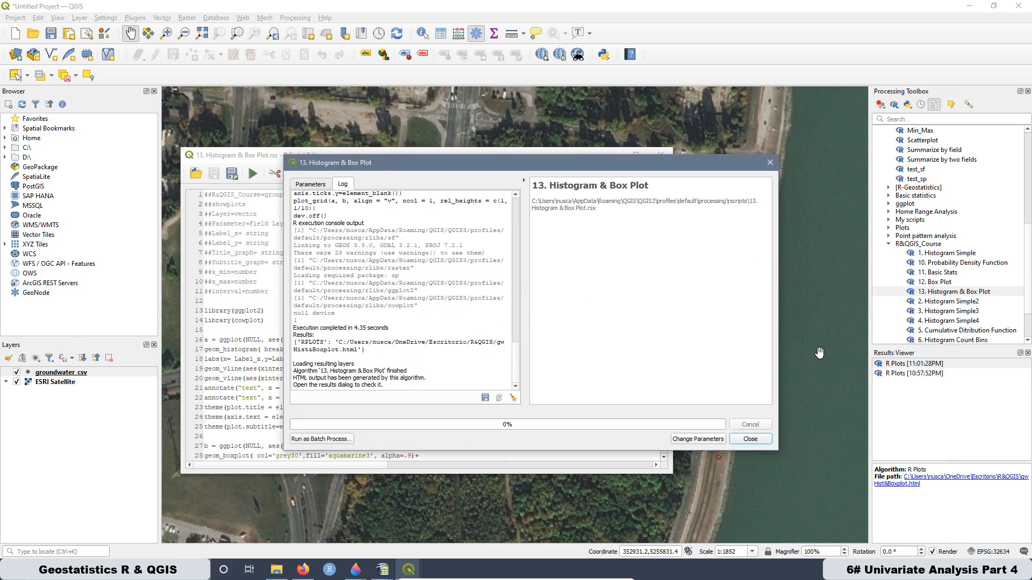
double_click(904, 368)
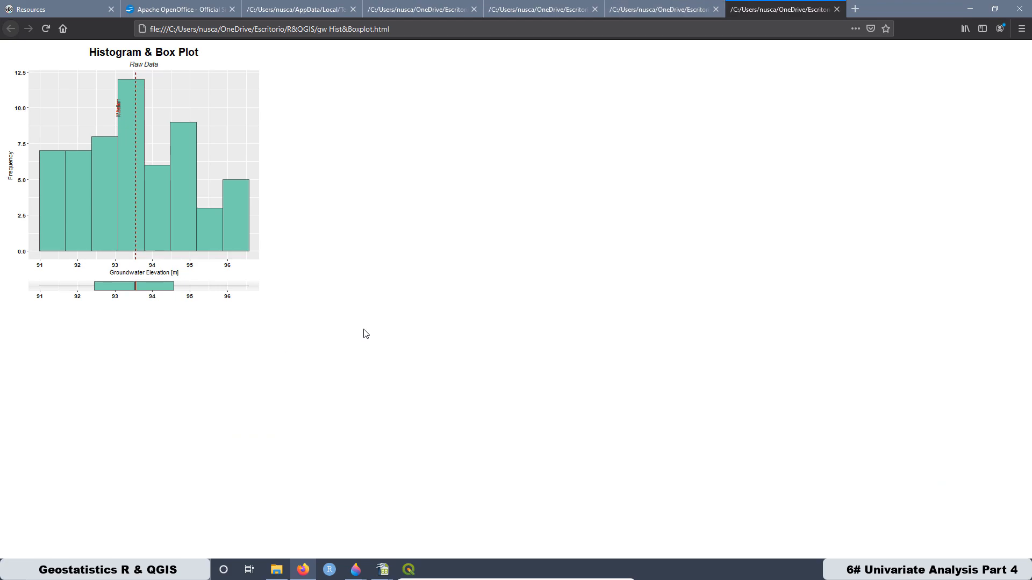
scroll(365, 333, "up", 5)
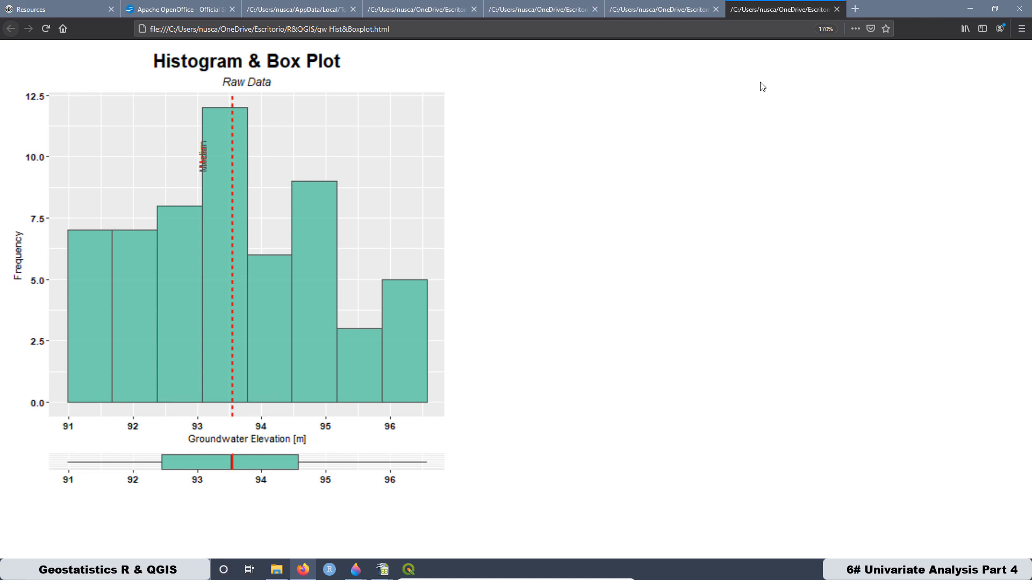
- Set the Mean annotation's x position to 93.7 and the Median annotation's to 93.3, and save the script
left_click(970, 12)
left_click(239, 160)
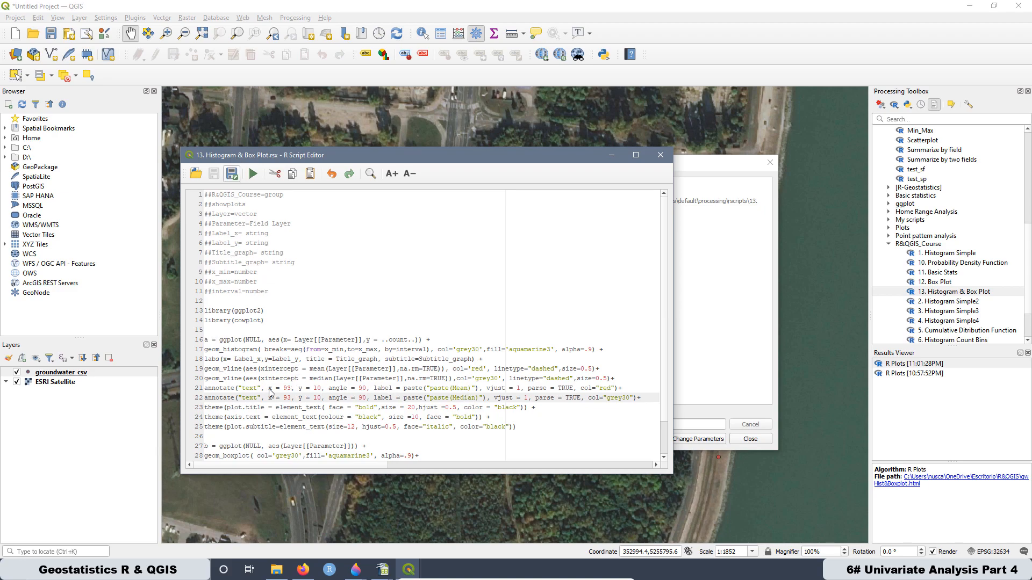
left_click(288, 388)
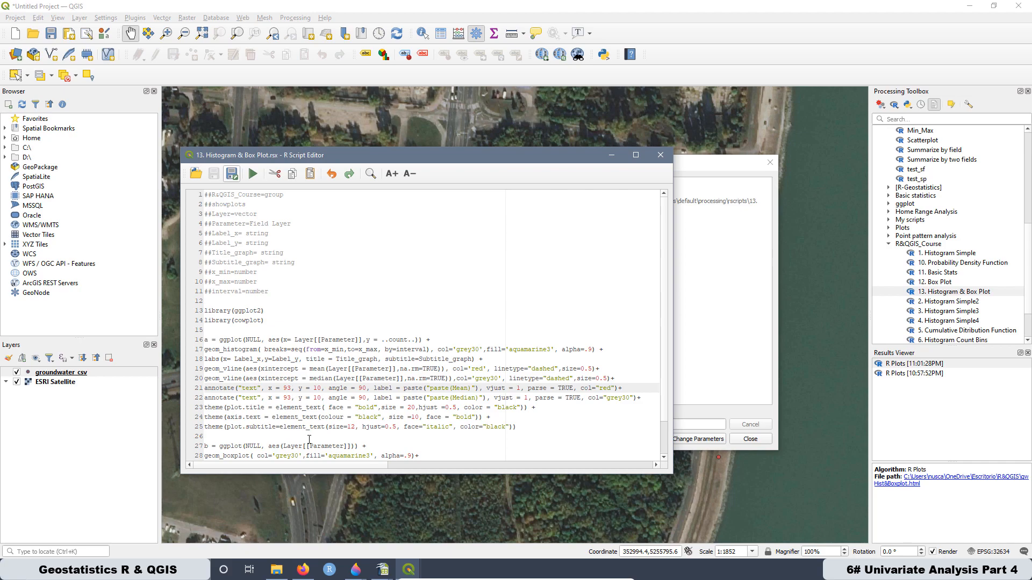
type(".7")
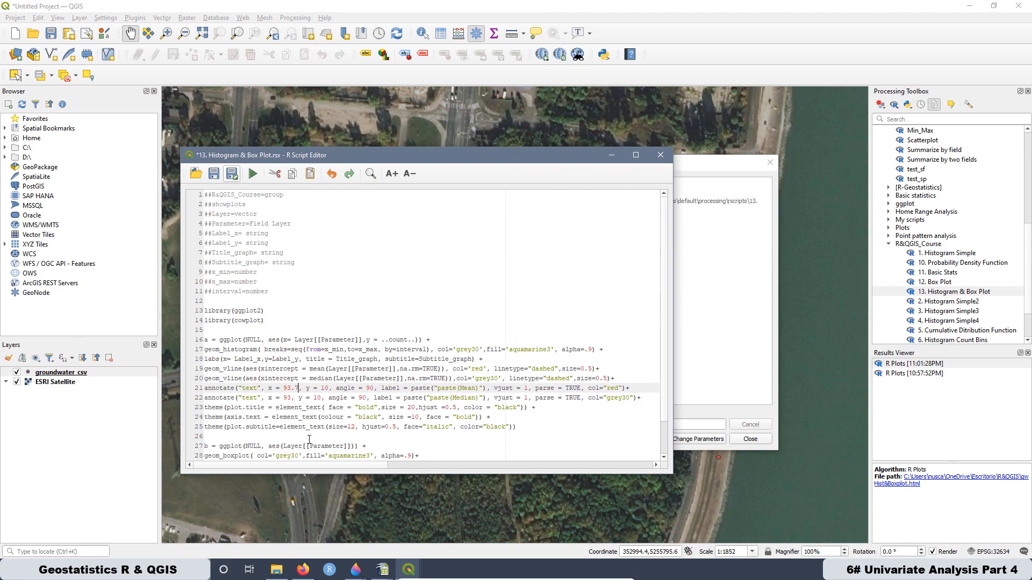
left_click(291, 398)
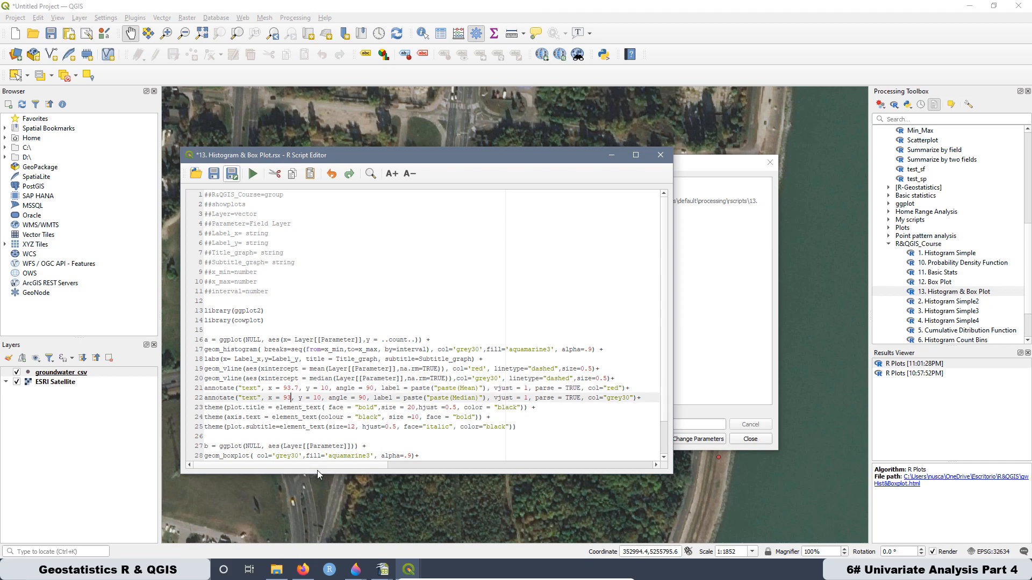
type(".3")
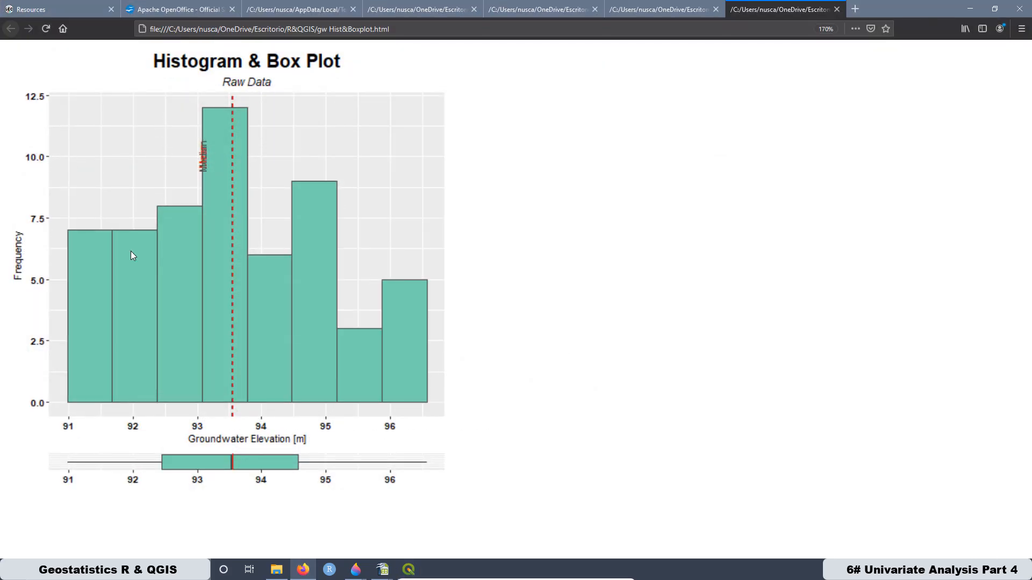
mouse_move(409, 570)
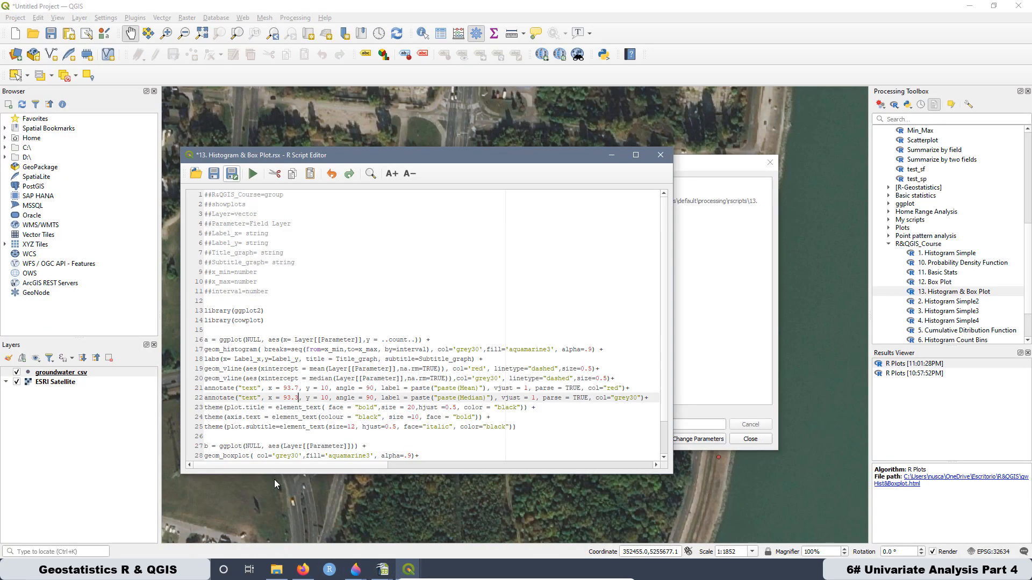
left_click(275, 479)
left_click(217, 174)
- Rerun the histogram and box plot tool with the same parameters and open the newest R plot
left_click(703, 292)
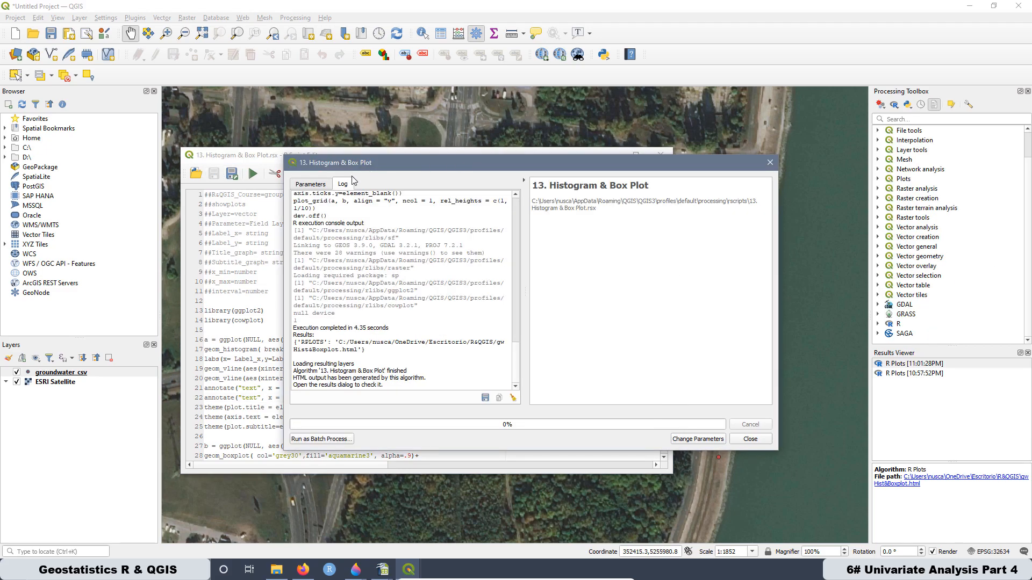
left_click(708, 440)
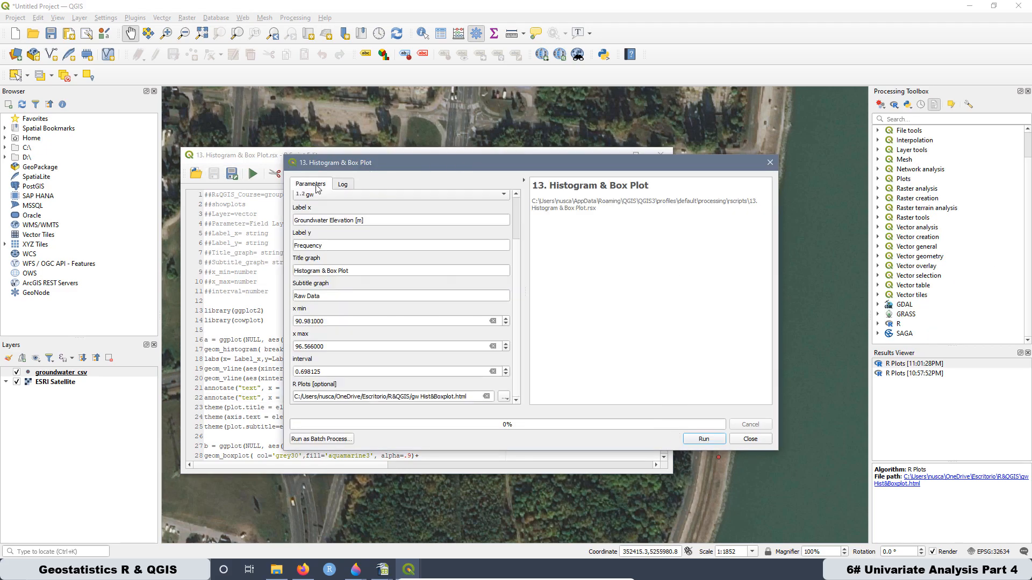
left_click(704, 440)
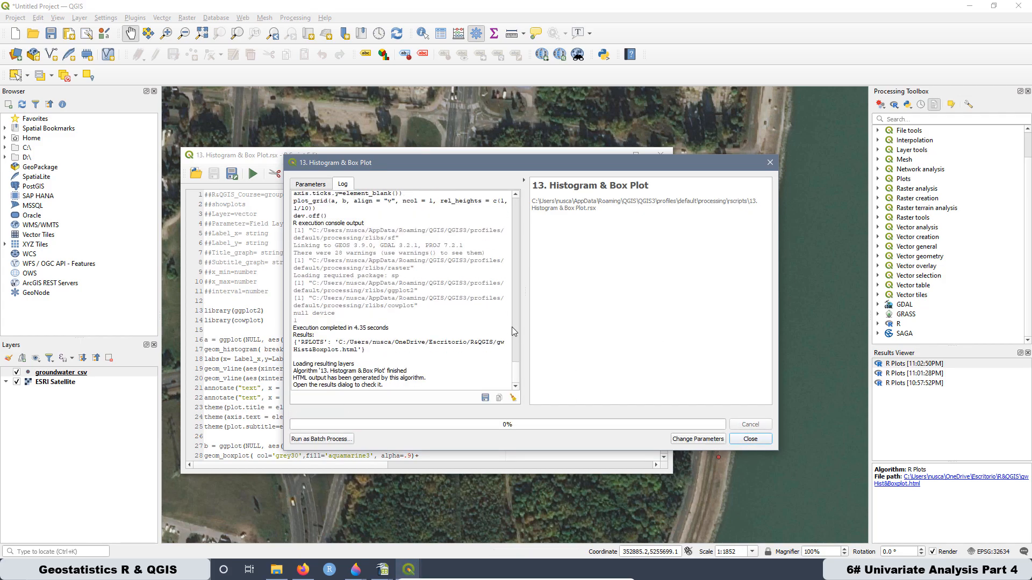
double_click(911, 364)
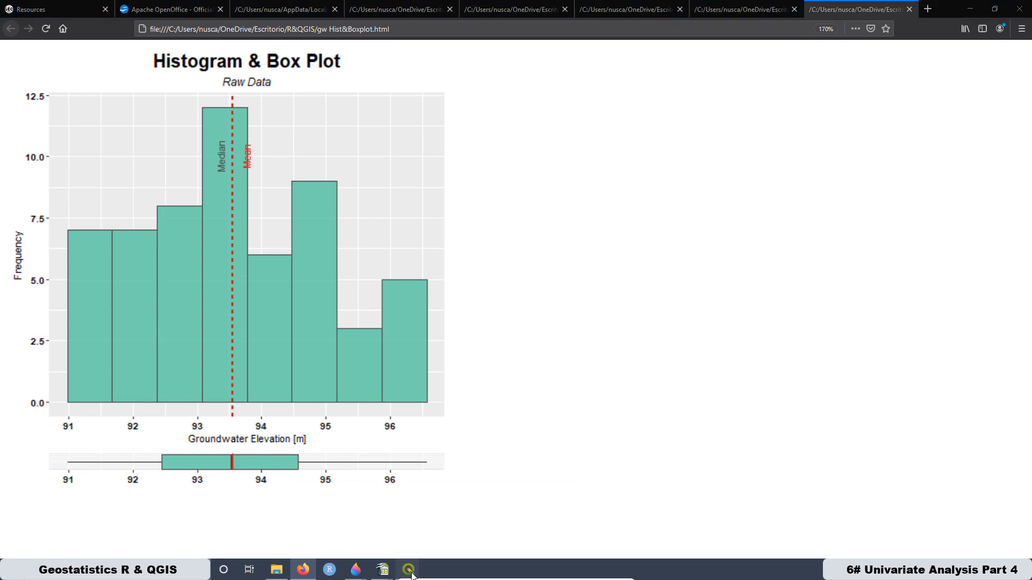
- Return to QGIS and run the tool again to regenerate the groundwater plot
mouse_move(409, 569)
left_click(406, 516)
left_click(704, 439)
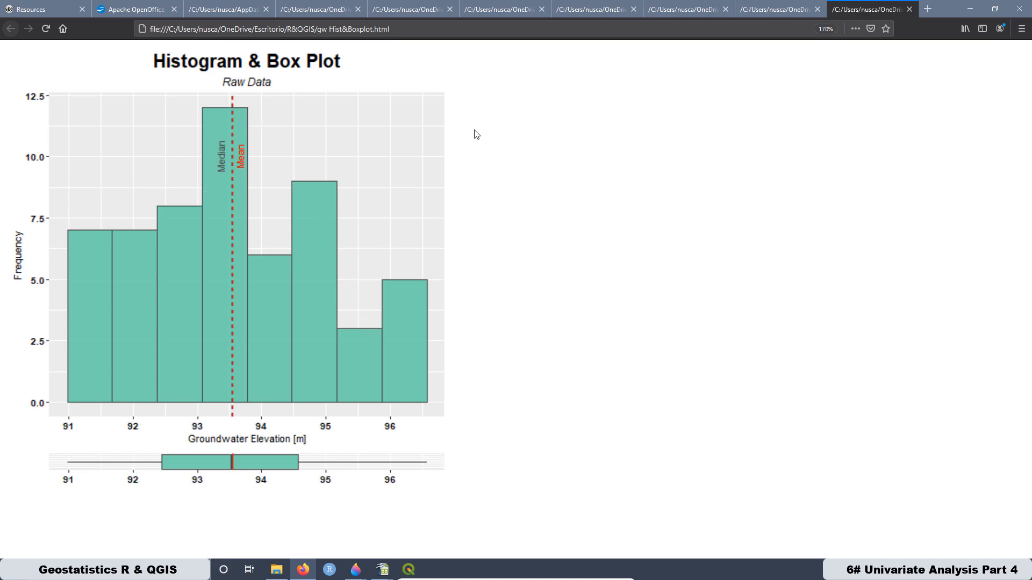
- Close the outdated gw Hist&Boxplot pages, keep the latest one, and compare it with the zinc concentration plot
left_click(769, 10)
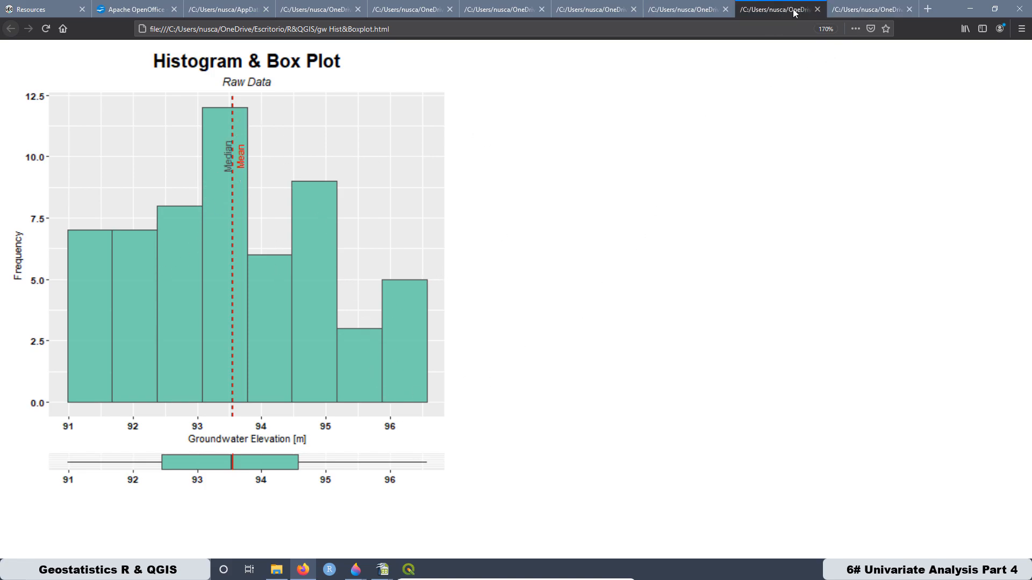
left_click(818, 11)
left_click(712, 10)
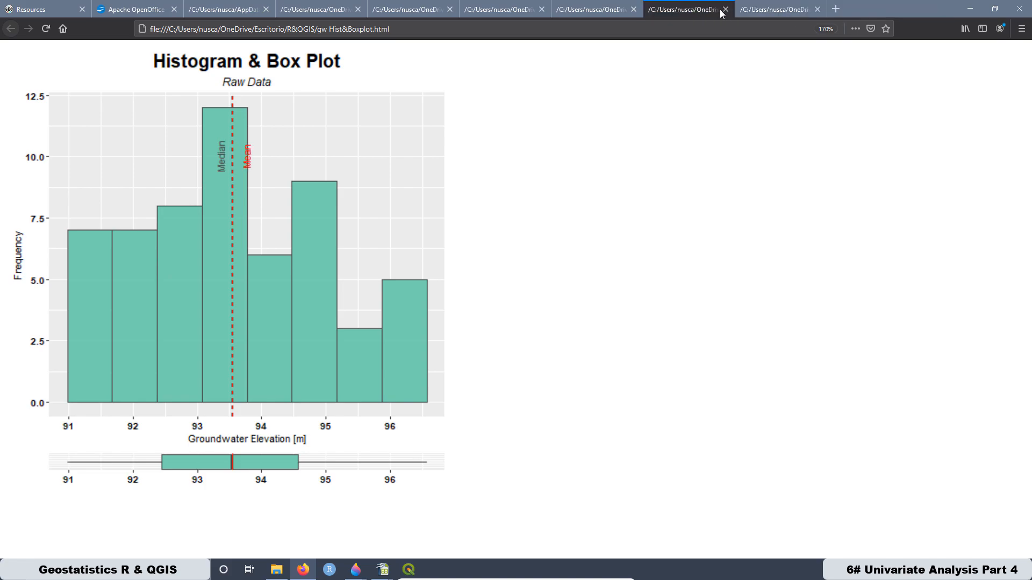
left_click(725, 9)
left_click(609, 13)
left_click(634, 9)
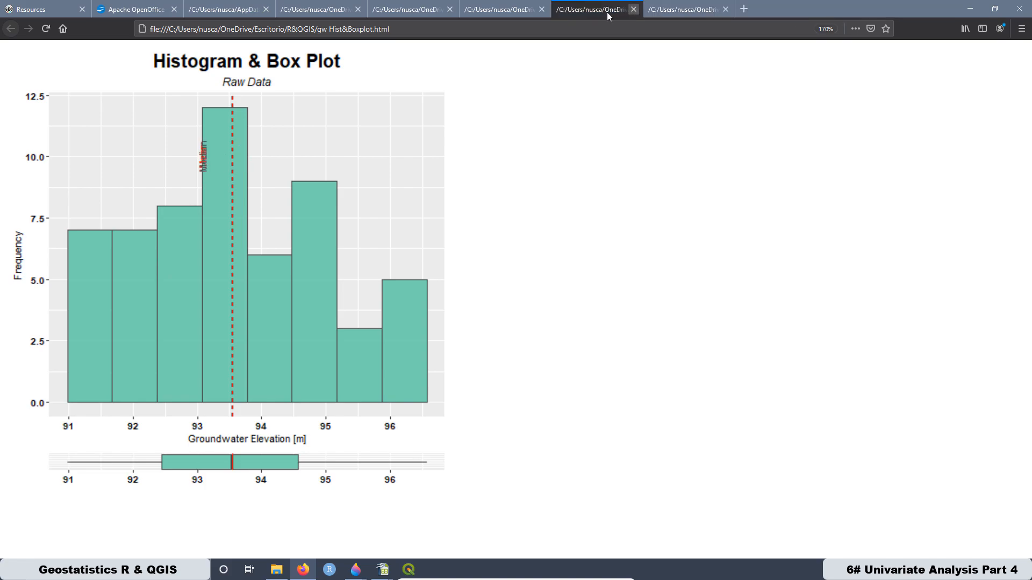
left_click(509, 9)
left_click(541, 10)
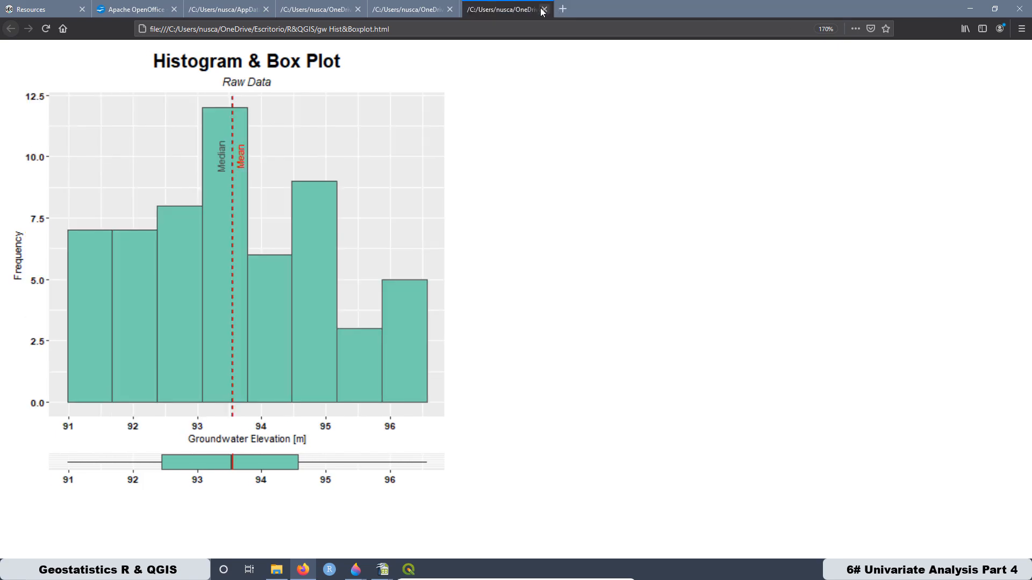
left_click(544, 10)
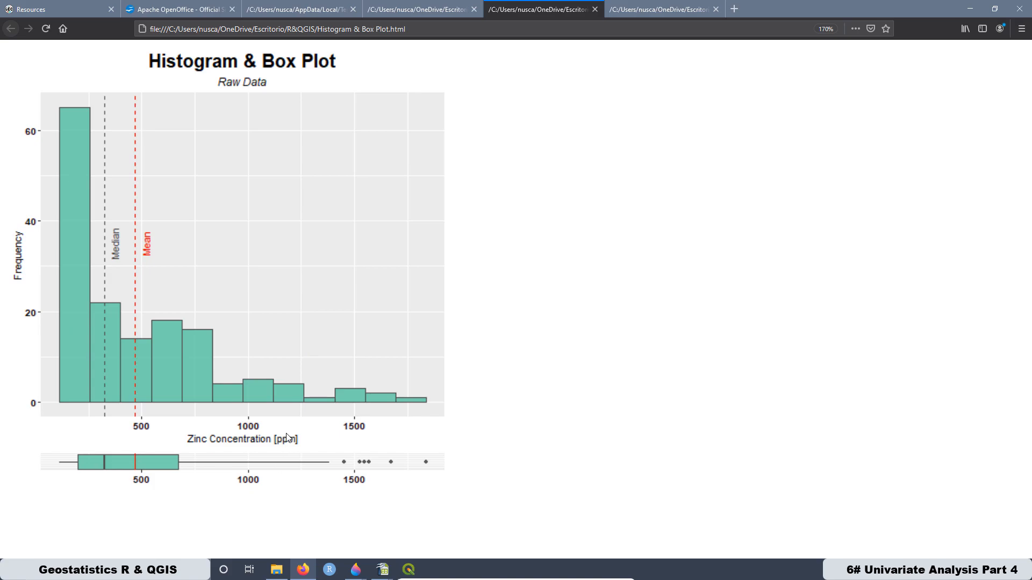
key("ctrl+Tab")
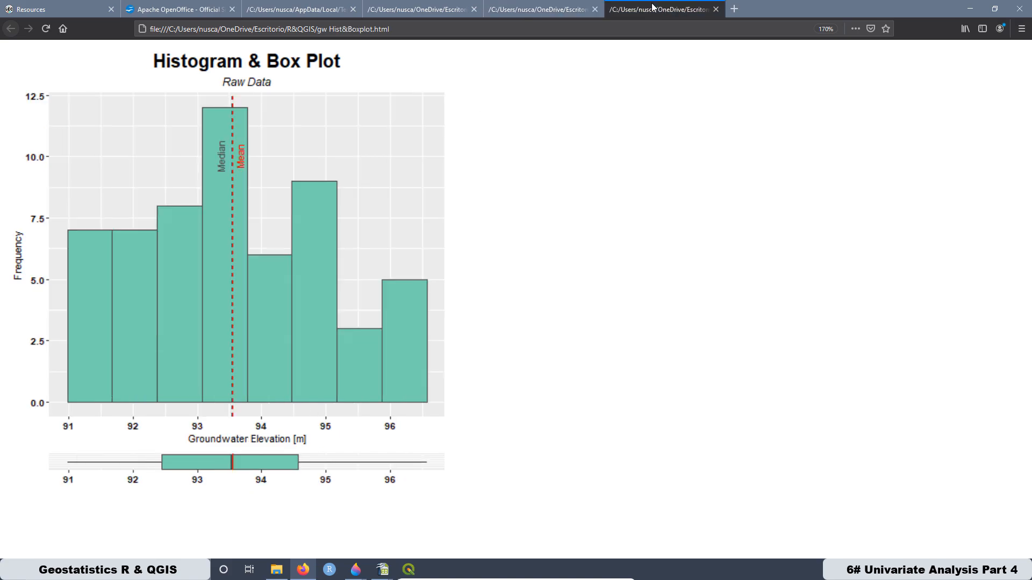